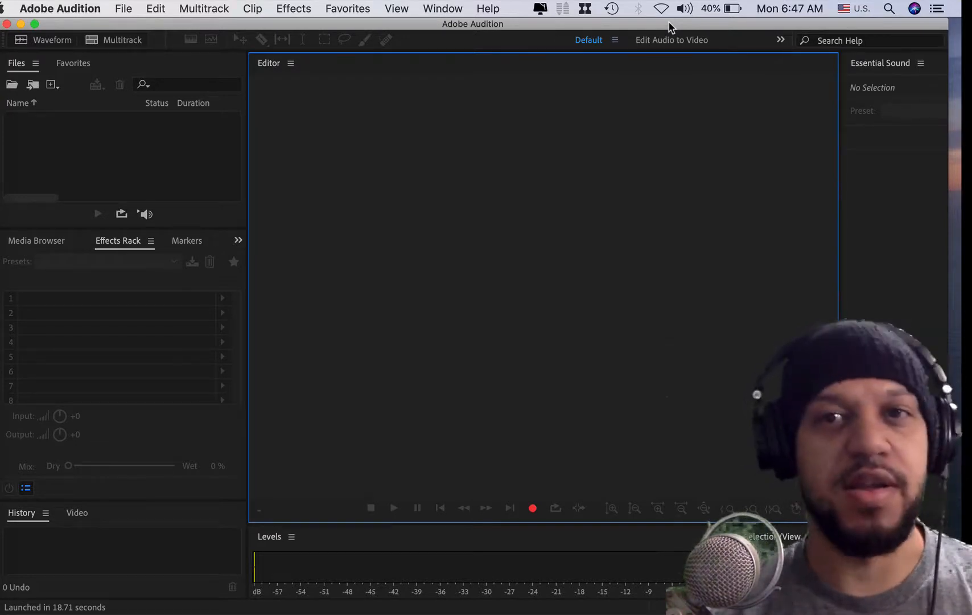
Choose the Default workspace layout
drag(670, 27, 686, 24)
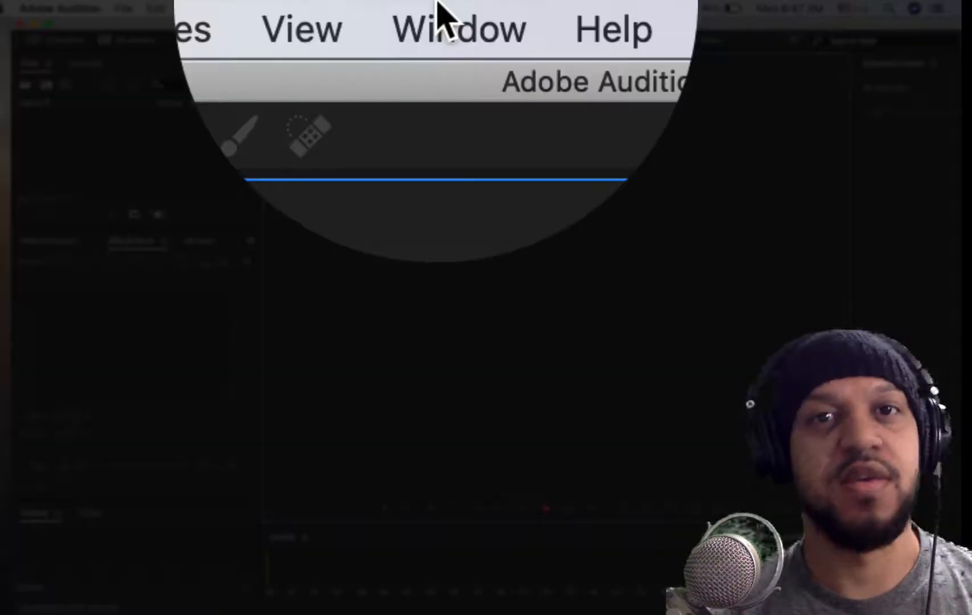
click(436, 5)
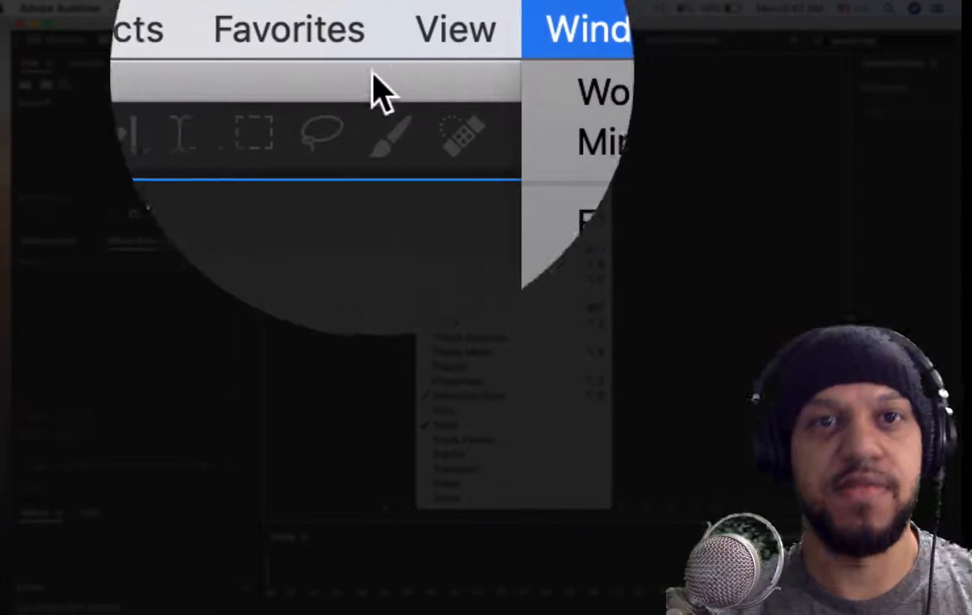
click(359, 27)
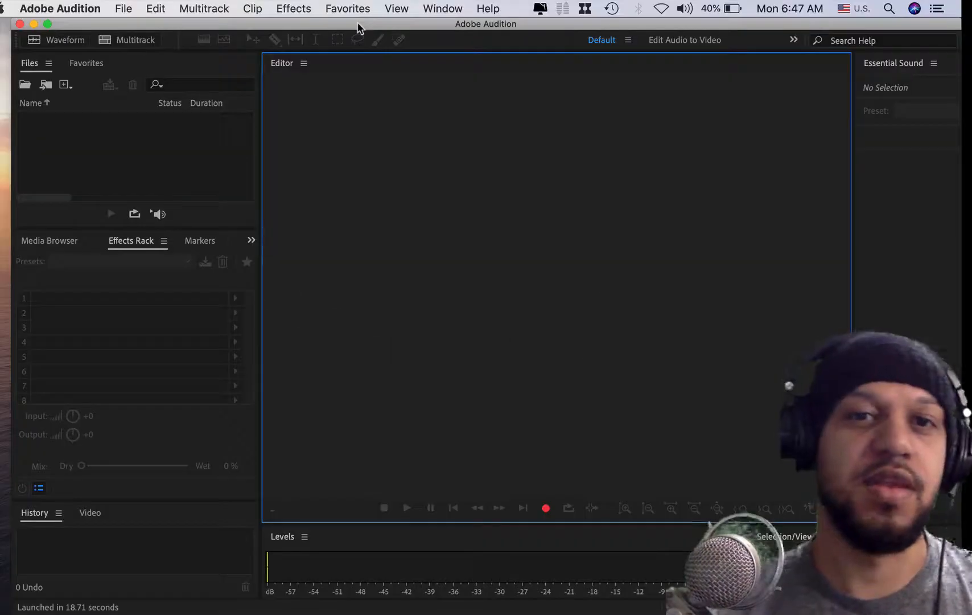
click(447, 5)
mouse_move(508, 26)
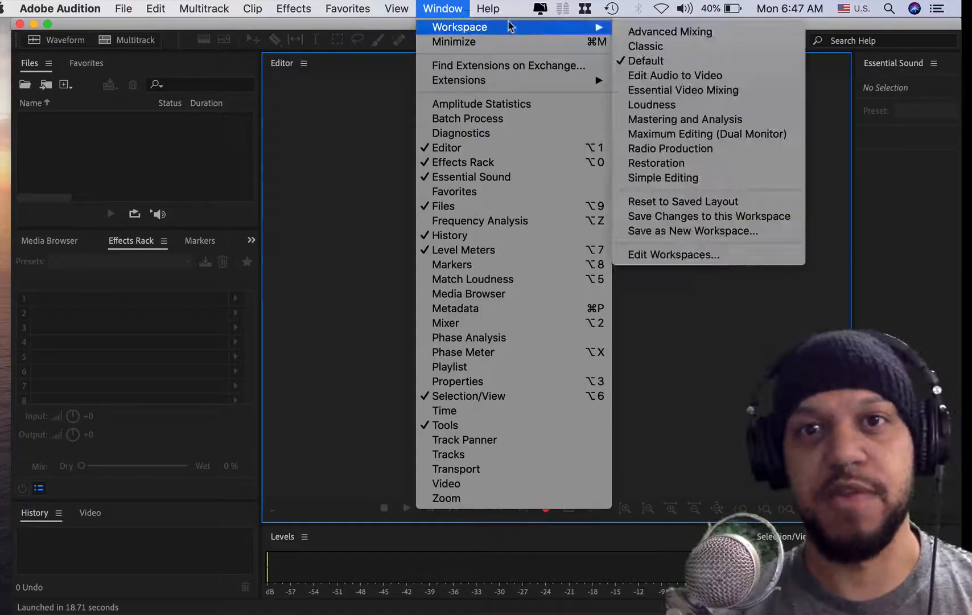
click(669, 61)
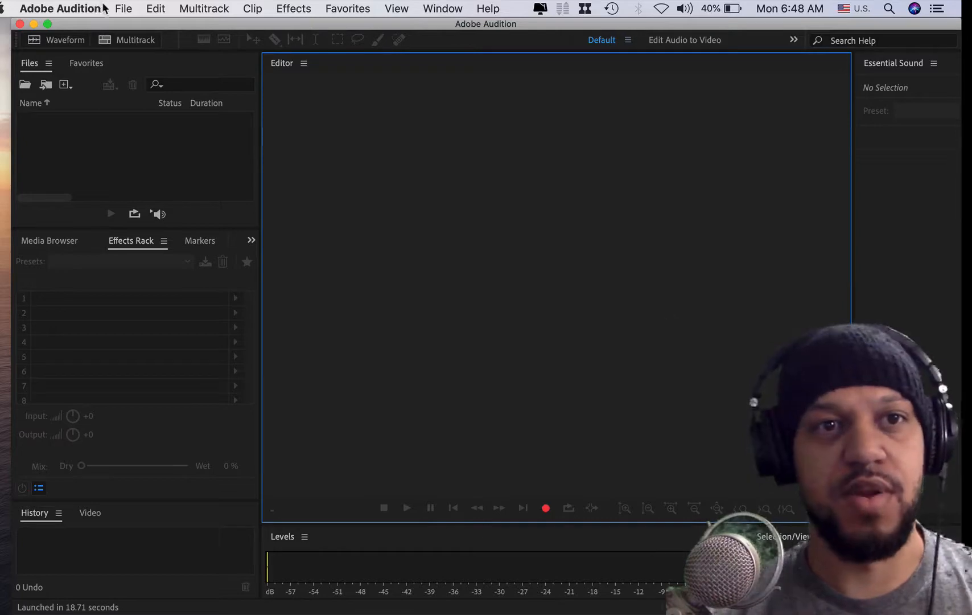
Open the Audio Hardware preferences and review the devices available as default input
click(123, 9)
mouse_move(85, 8)
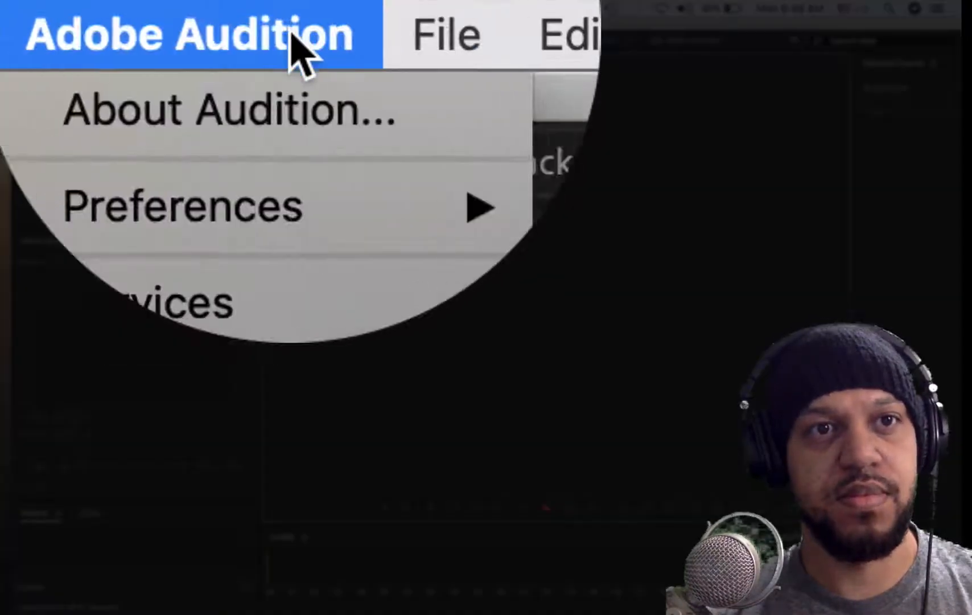
mouse_move(292, 215)
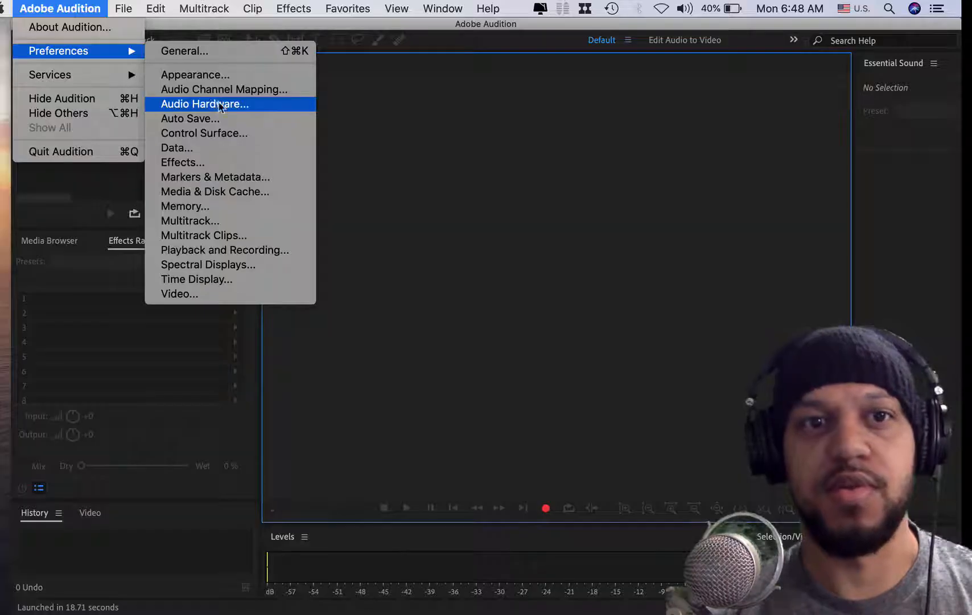
click(221, 104)
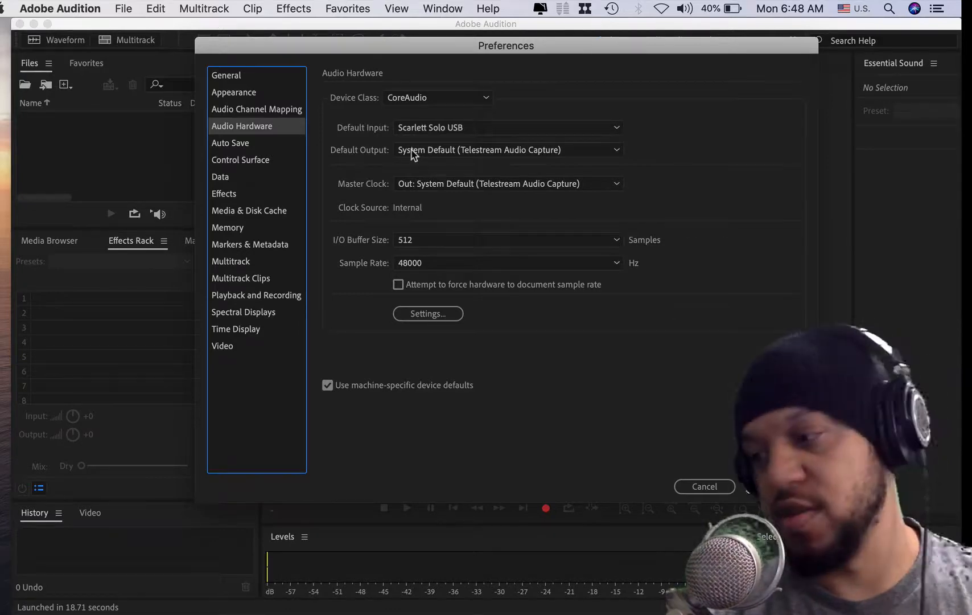
click(416, 129)
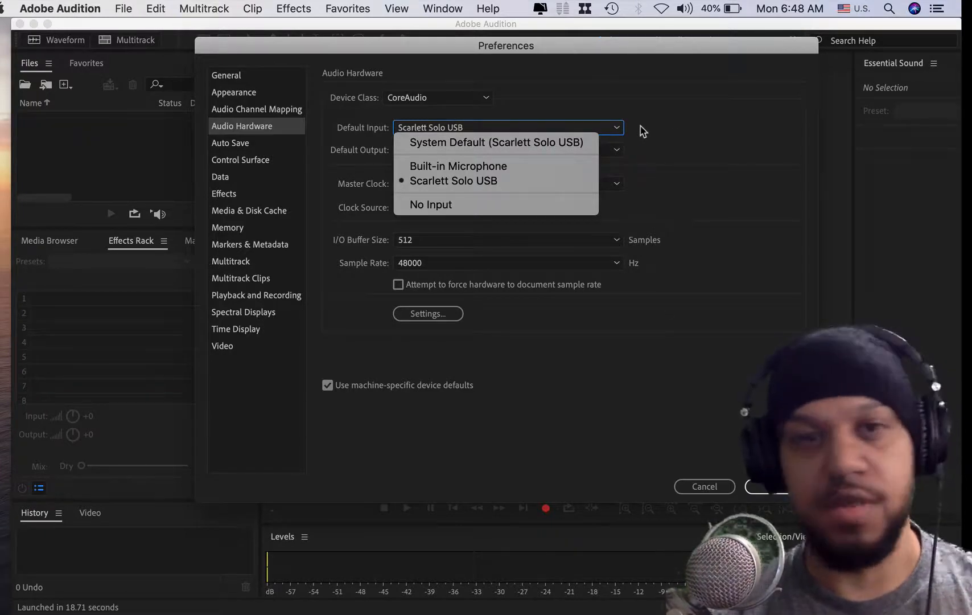
click(693, 133)
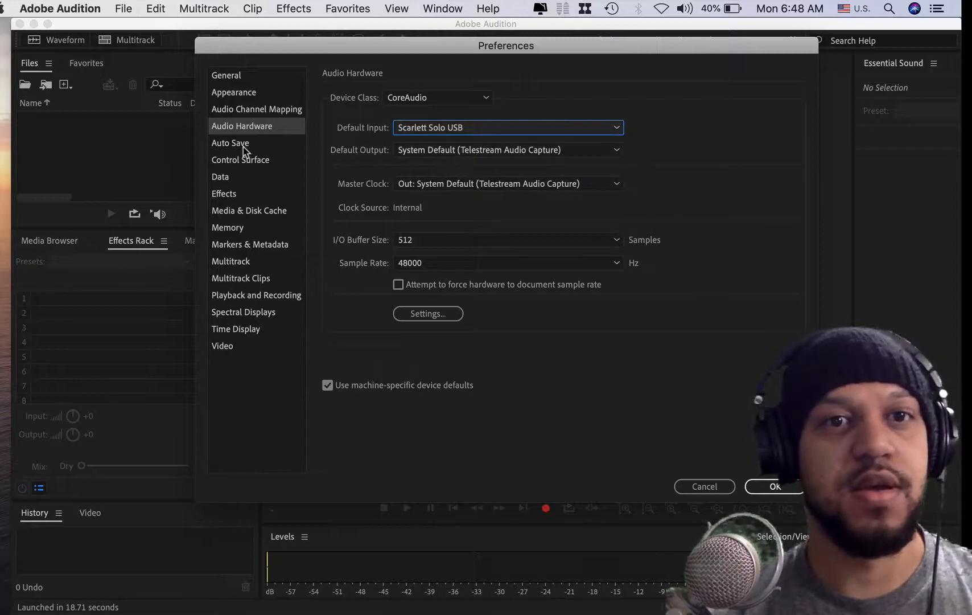
Check the Audio Channel Mapping options for the right file channel's input, and close the preferences
click(254, 110)
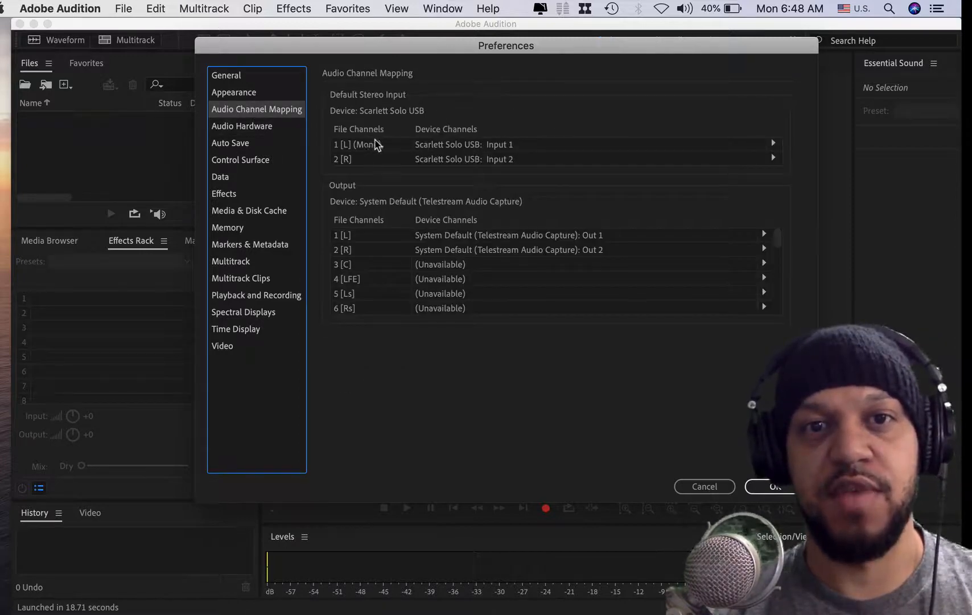
click(454, 146)
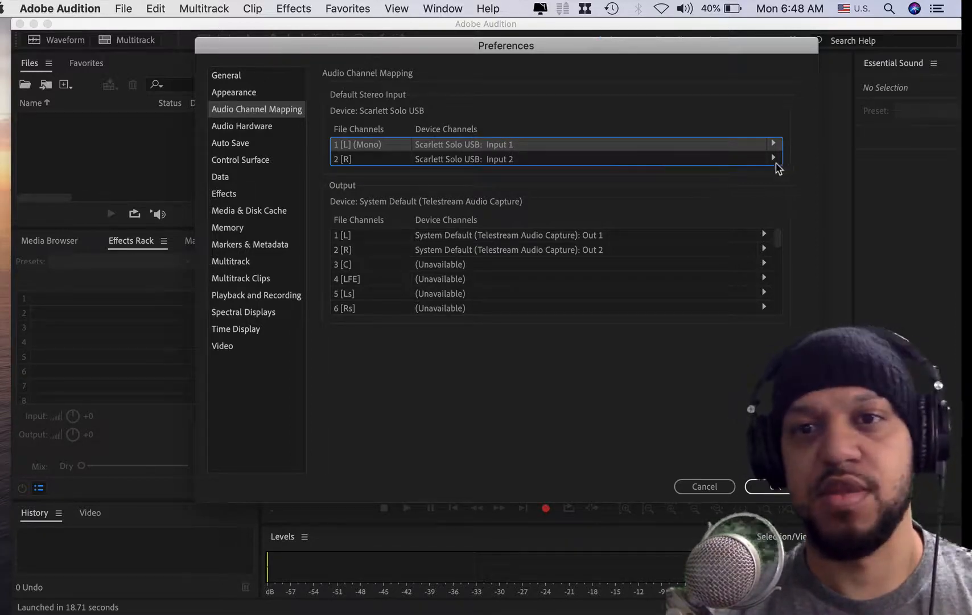
click(773, 158)
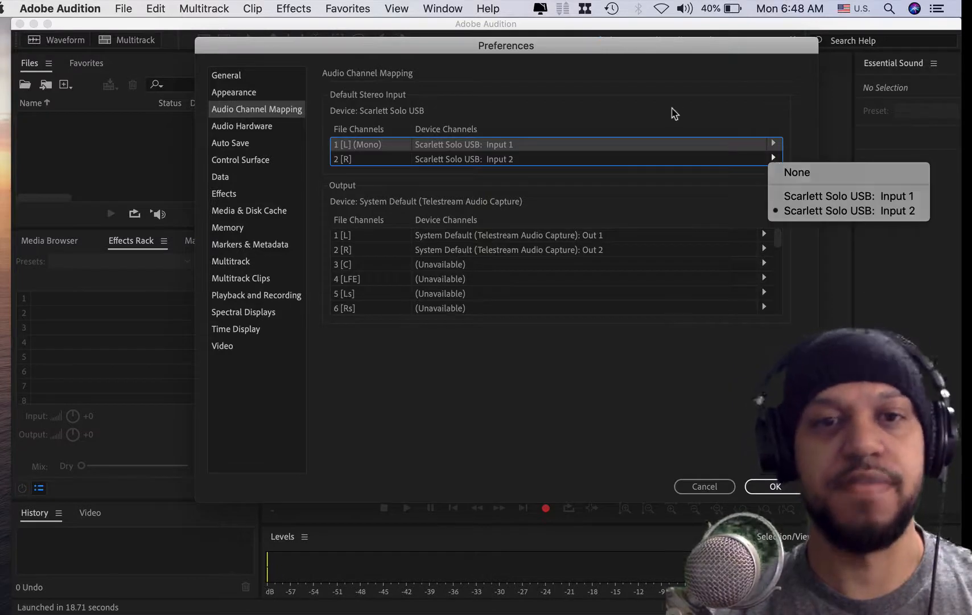
click(672, 110)
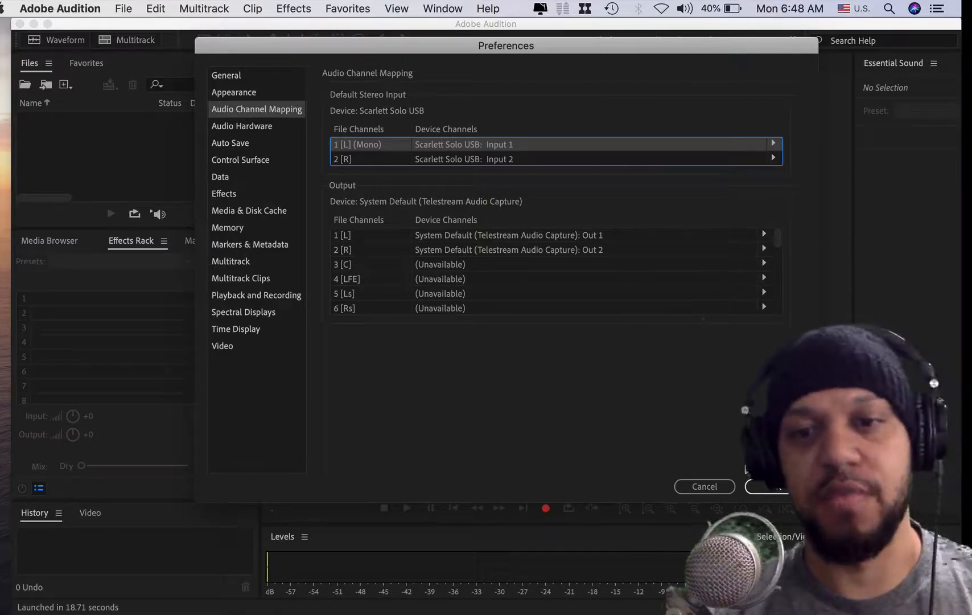
click(720, 484)
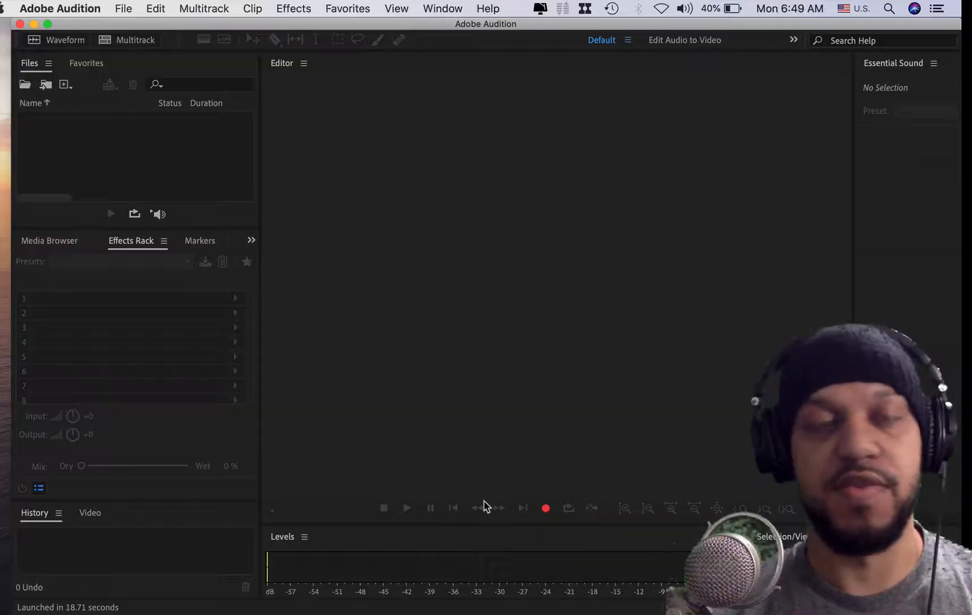
Record about 9.7 seconds of audio into a new mono file named "rec demo 1" with a 44100 Hz sample rate
click(545, 511)
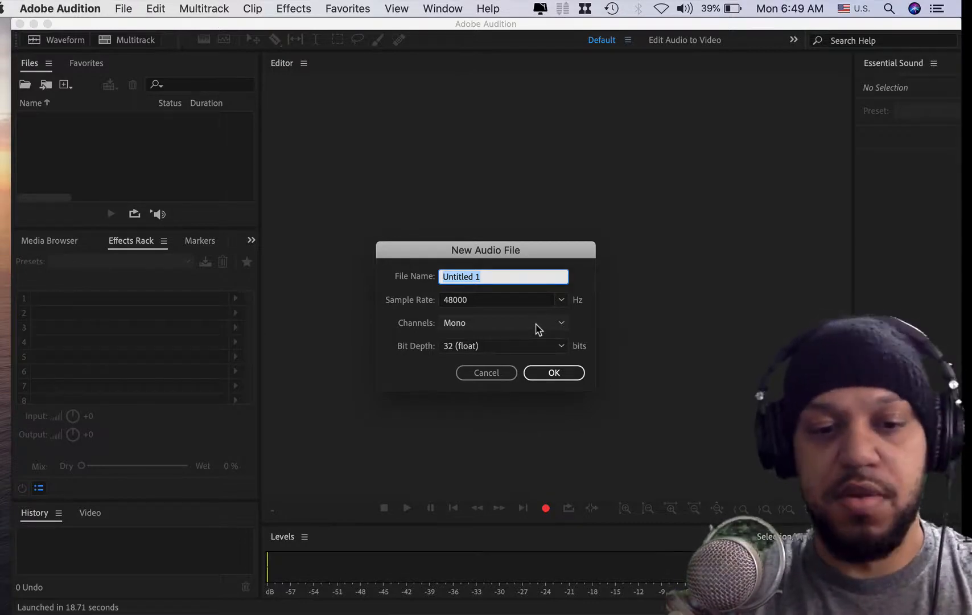
text(rec demo)
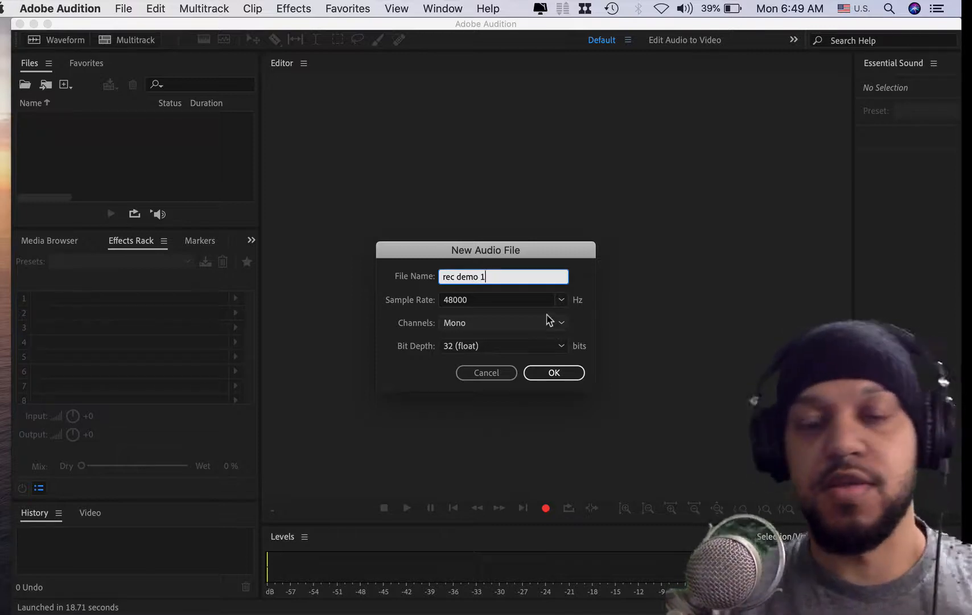
click(562, 301)
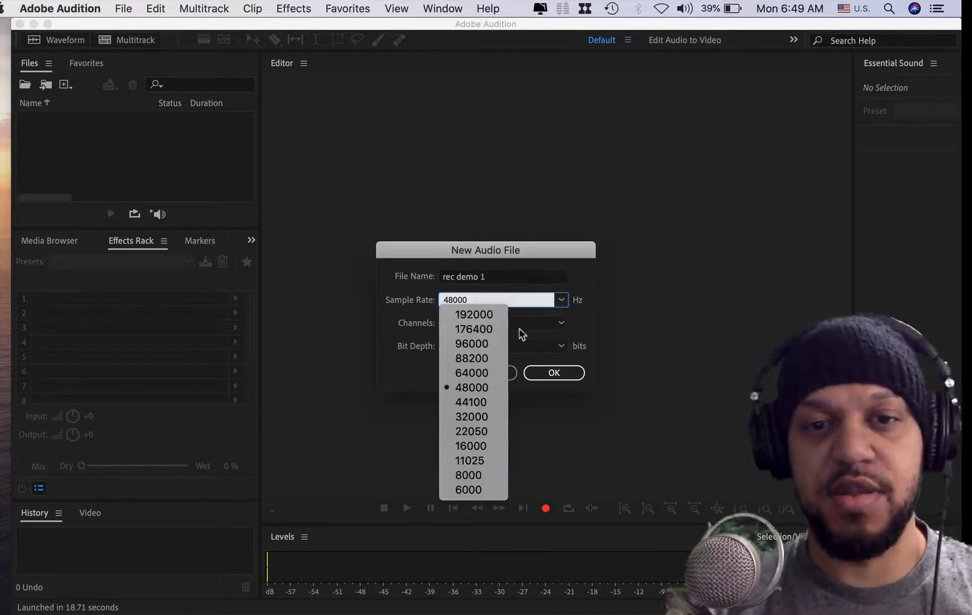
click(481, 403)
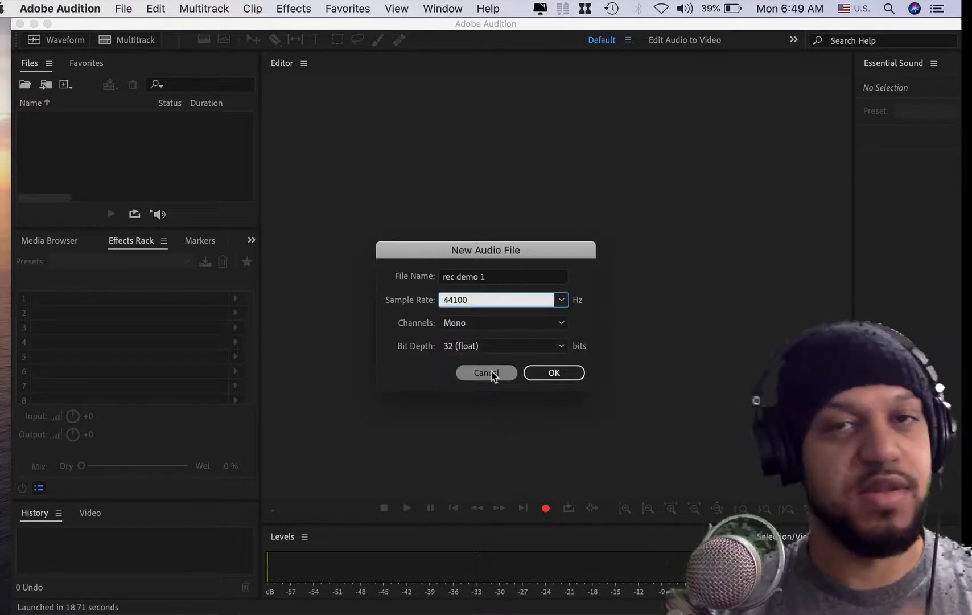
click(565, 302)
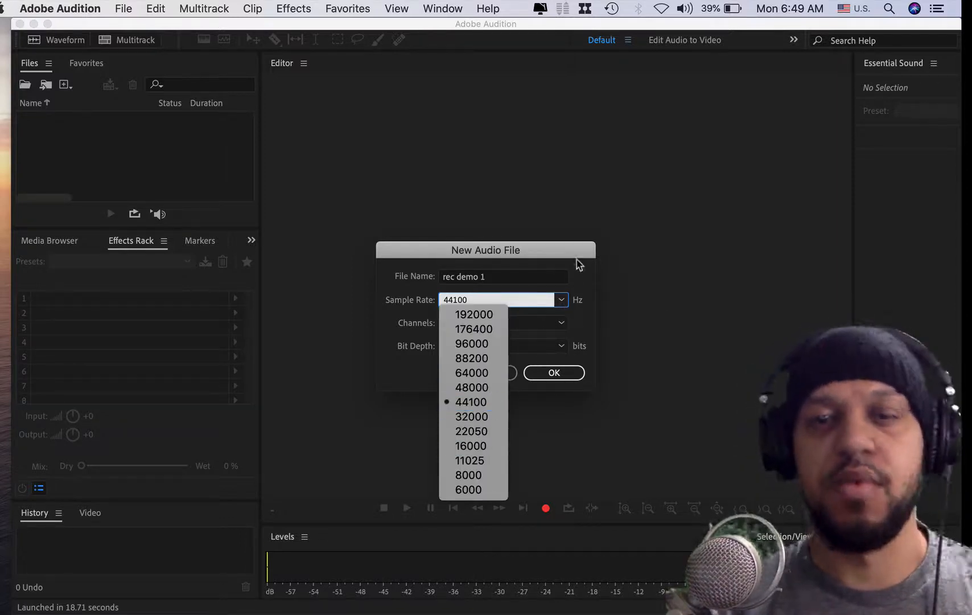
click(579, 259)
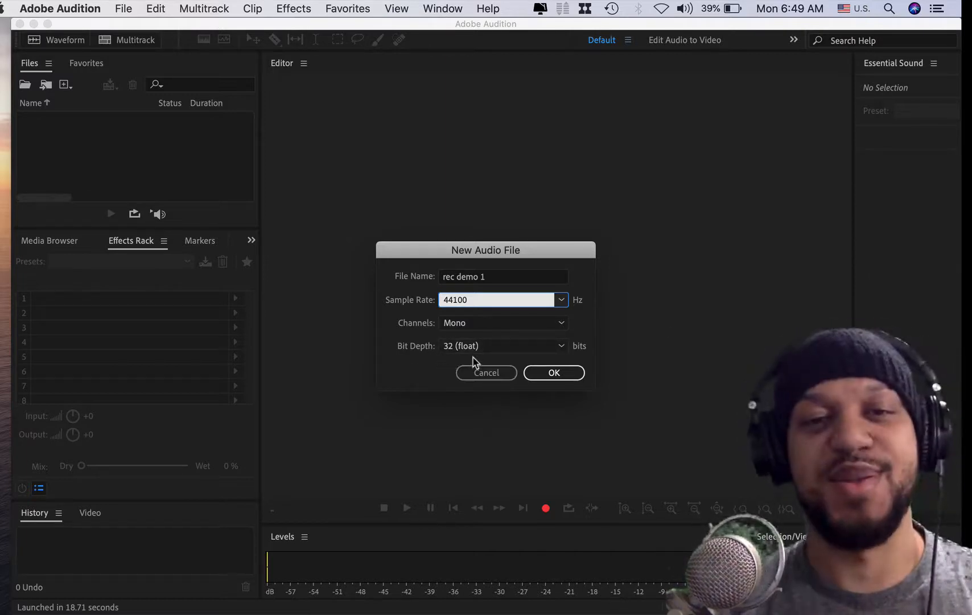
click(554, 373)
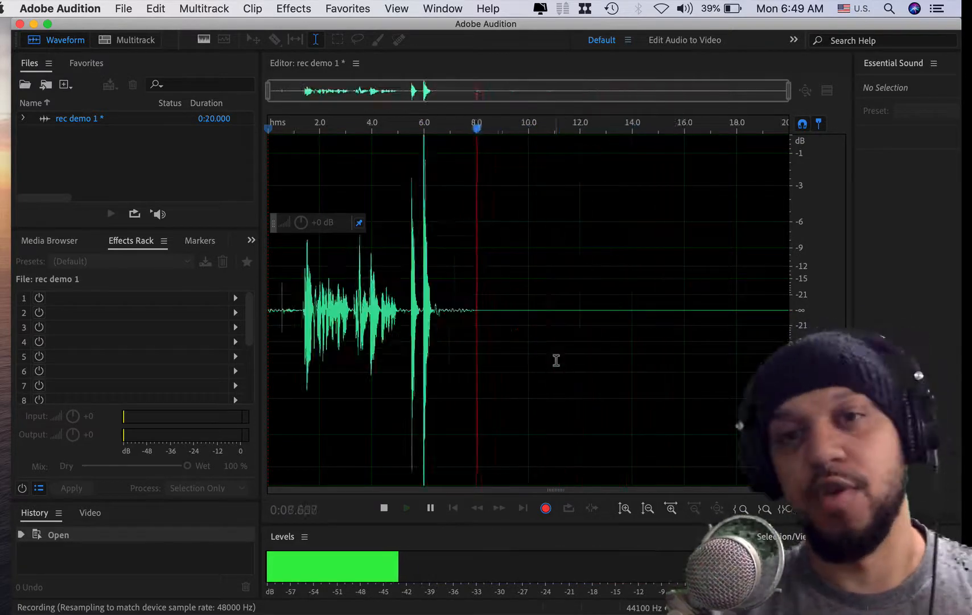
key(space)
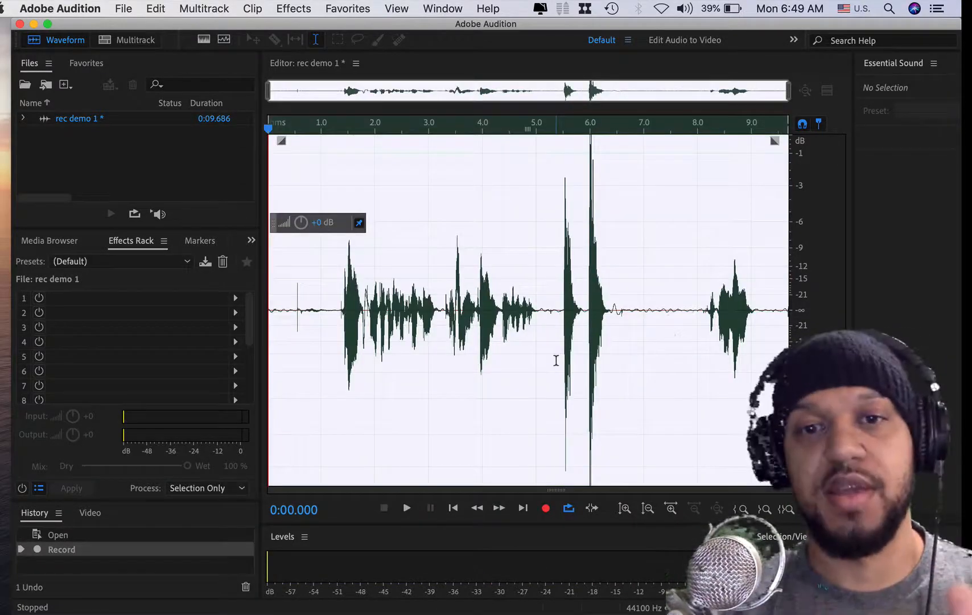
Try selecting the two loud peaks and the quiet opening section of the waveform
drag(555, 315, 621, 317)
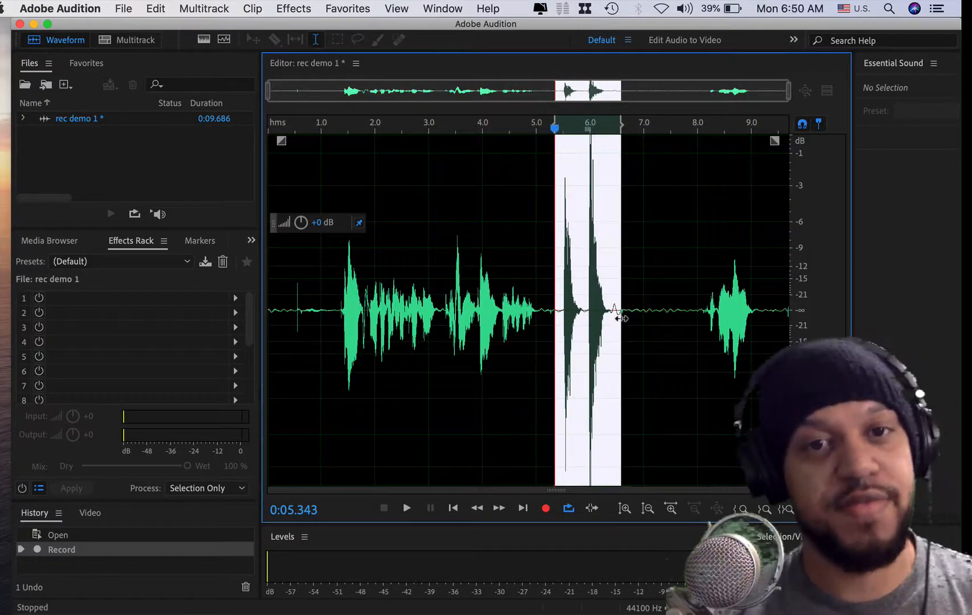
drag(336, 308, 251, 315)
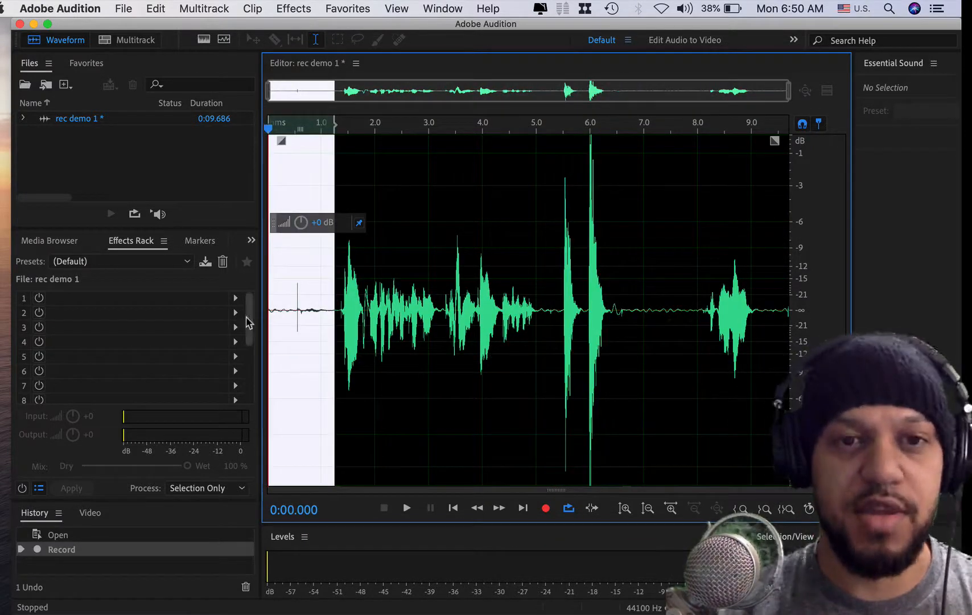
click(463, 311)
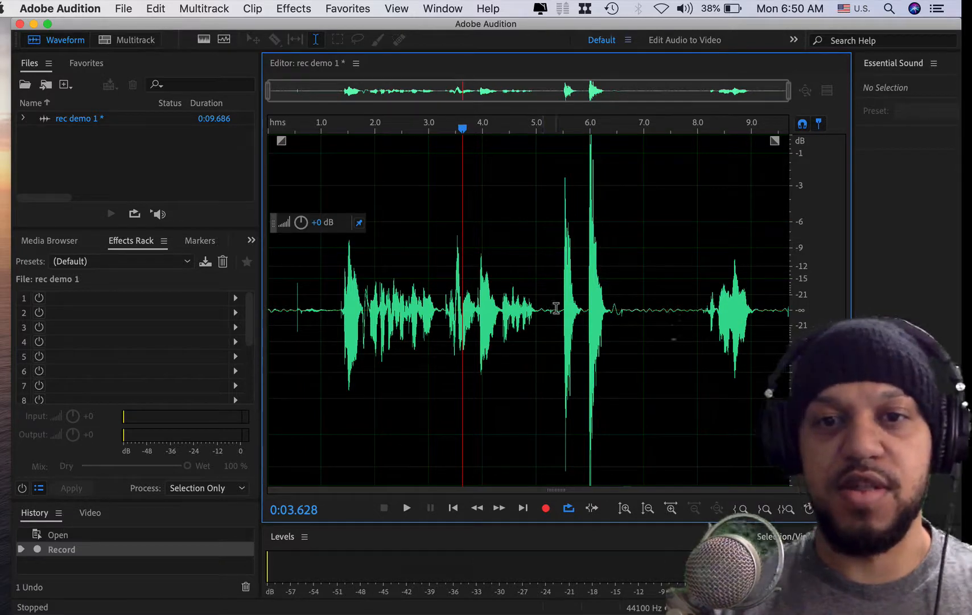
Try deleting the two loud peaks from about 5.4 to 6.7 seconds, and undo the deletion
drag(558, 310, 631, 311)
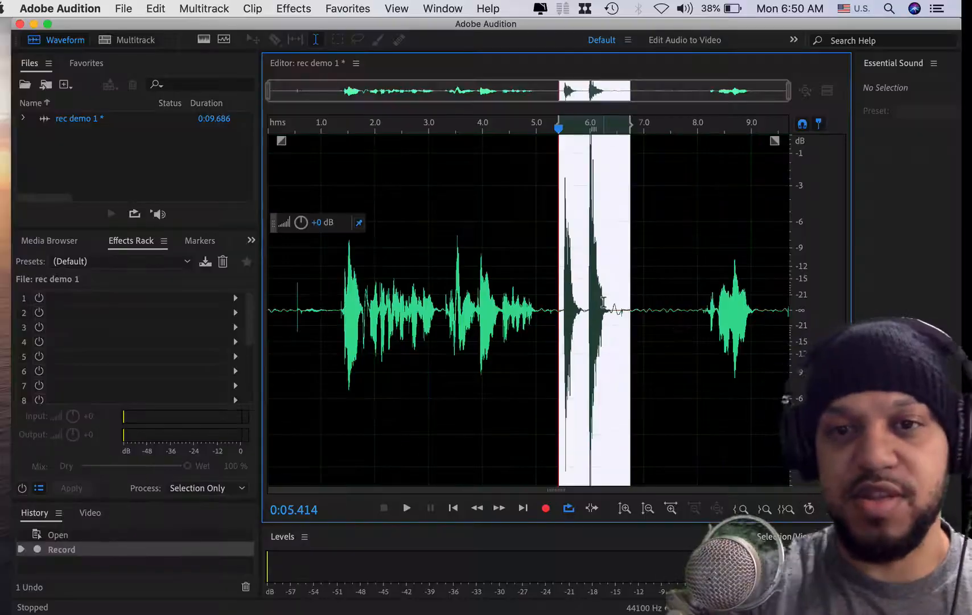
key(Delete)
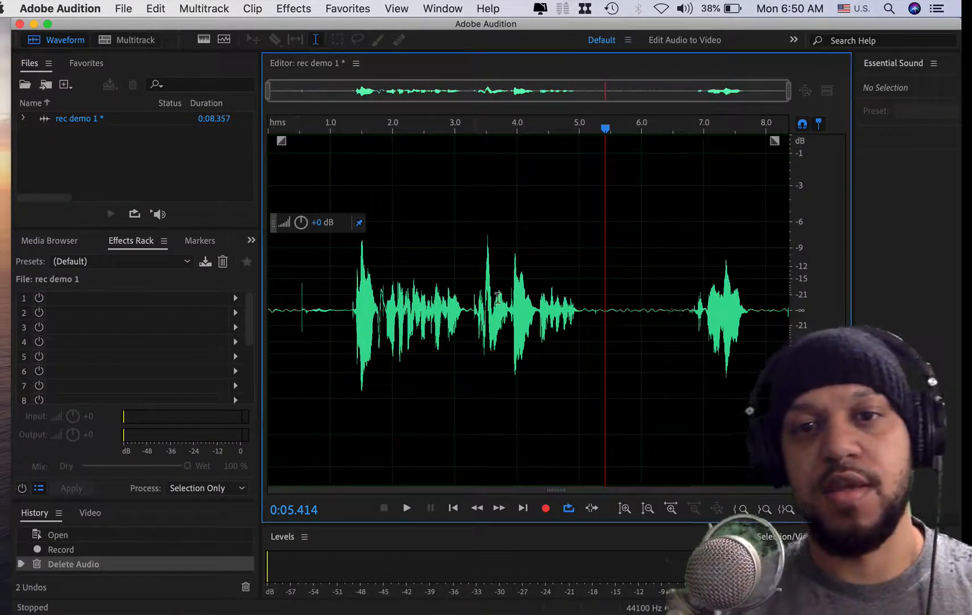
click(524, 301)
key(super+z)
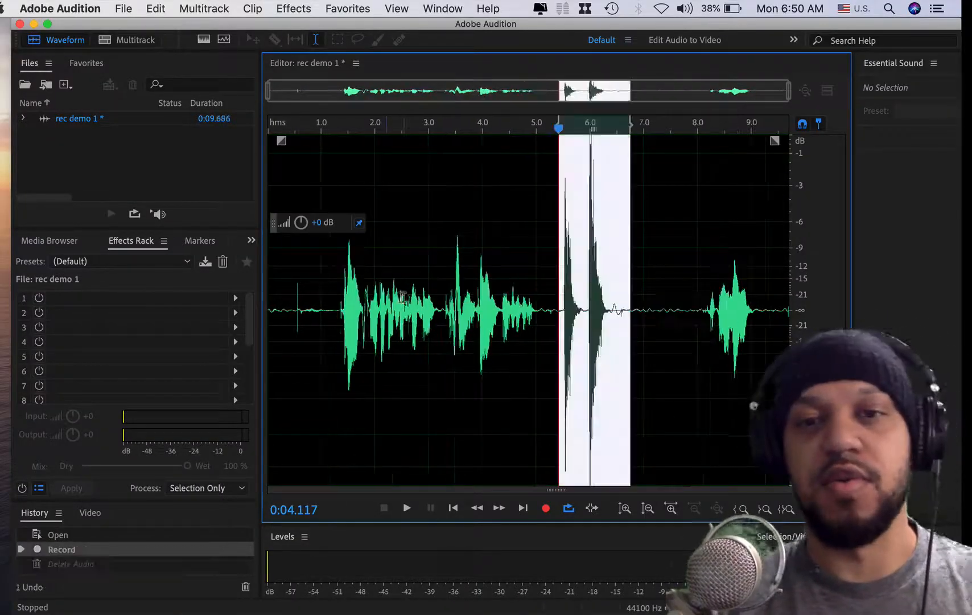
Play back the recording from near its beginning through the last spoken sound
click(285, 300)
key(space)
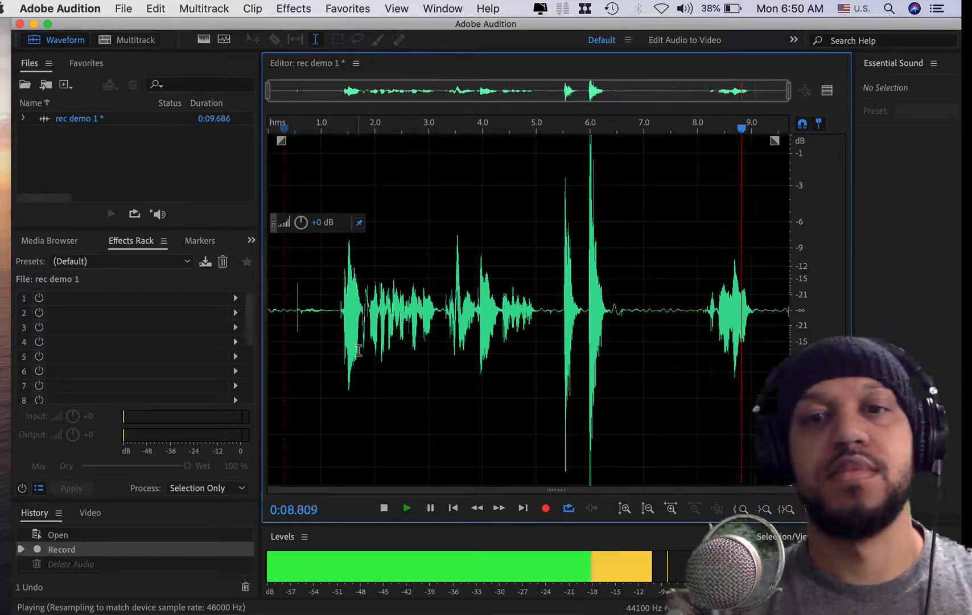
key(space)
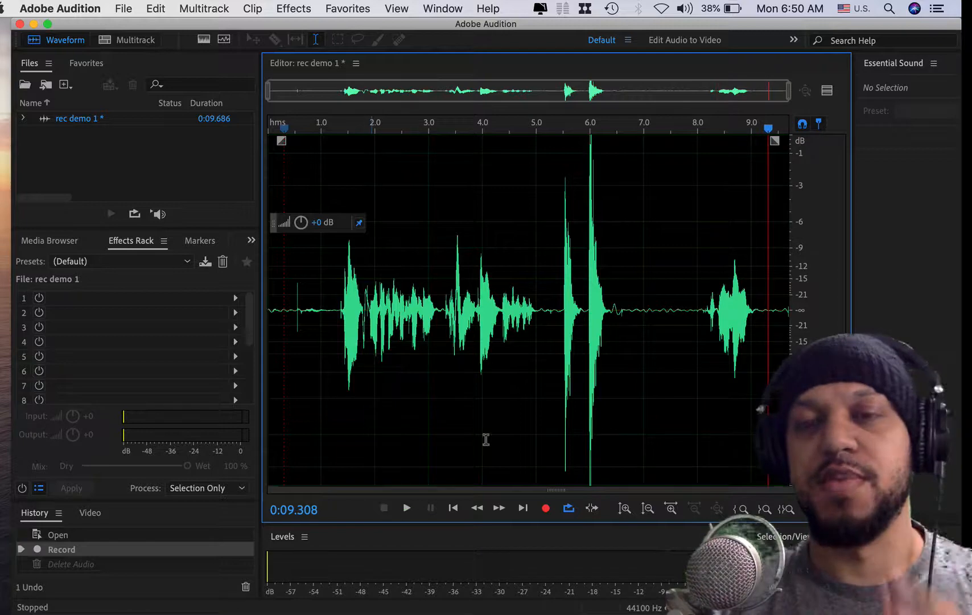
Delete the two loud peaks together with the quiet stretch following them, about 2.5 seconds of audio
click(697, 316)
drag(682, 316, 562, 325)
key(Delete)
Play the edited recording from the 4-second mark to check the cut
click(559, 310)
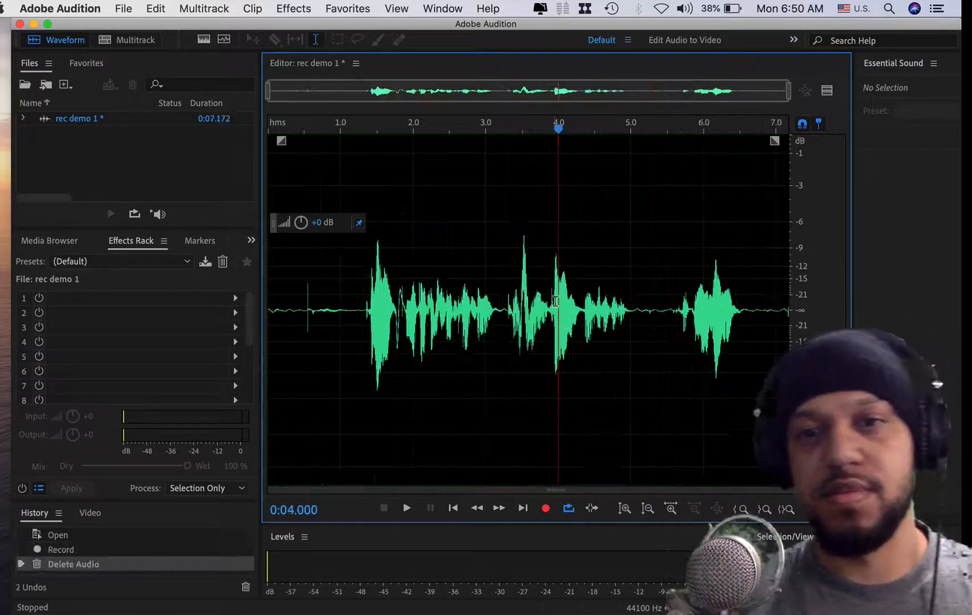
key(space)
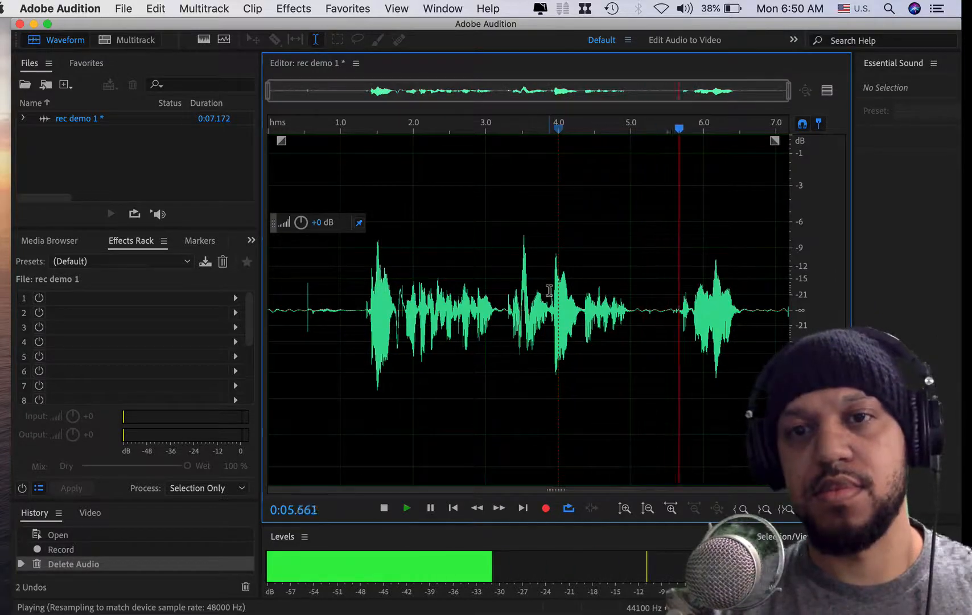
key(space)
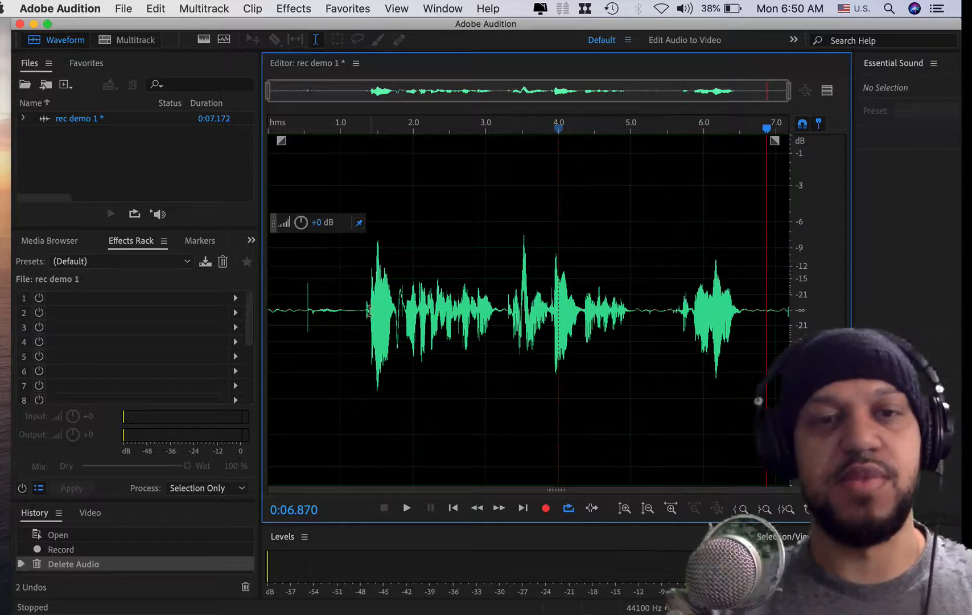
Capture a noise print from the quiet stretch between 1.0 and about 1.35 seconds, just before the first word
drag(367, 308, 335, 309)
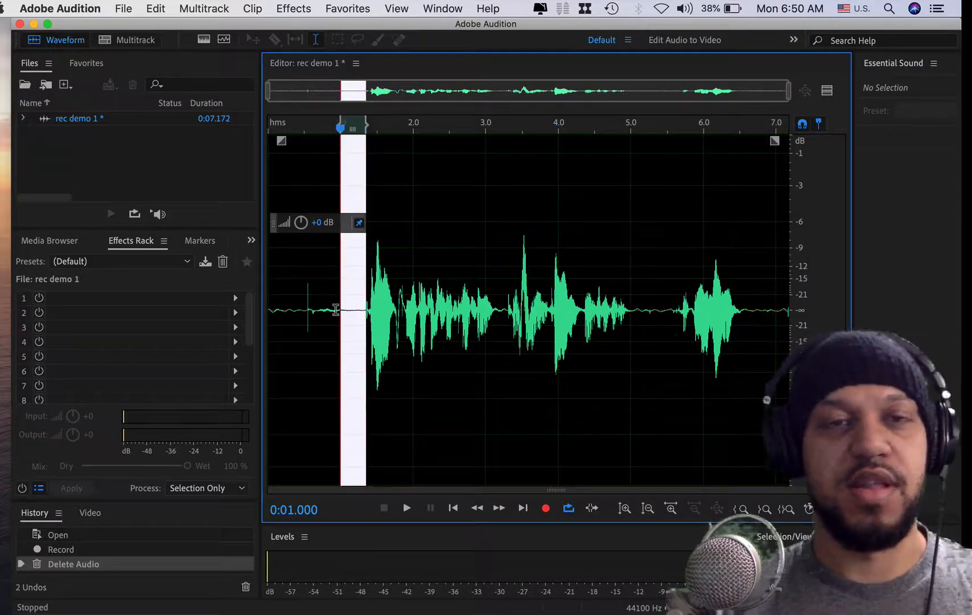
click(294, 8)
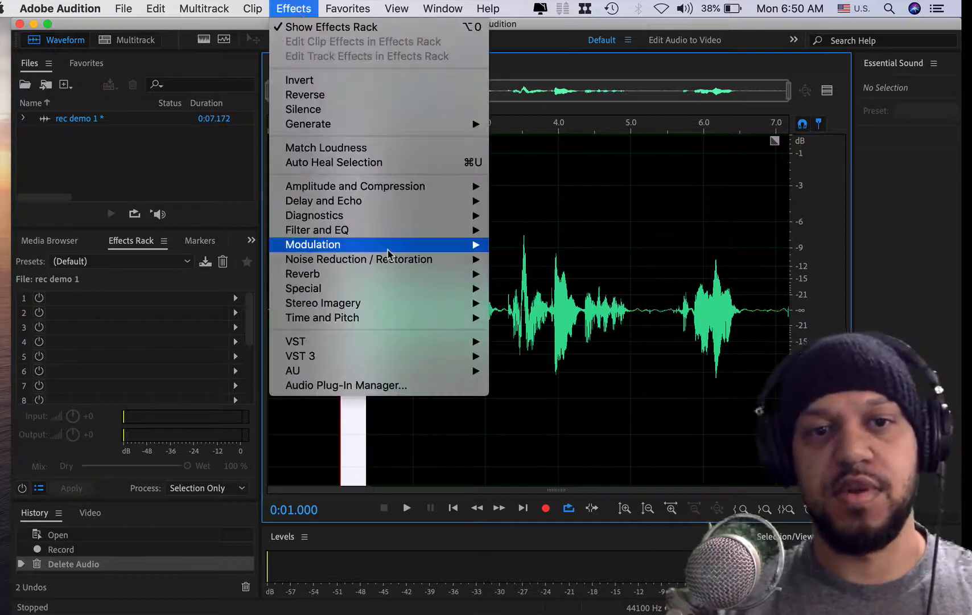
mouse_move(418, 264)
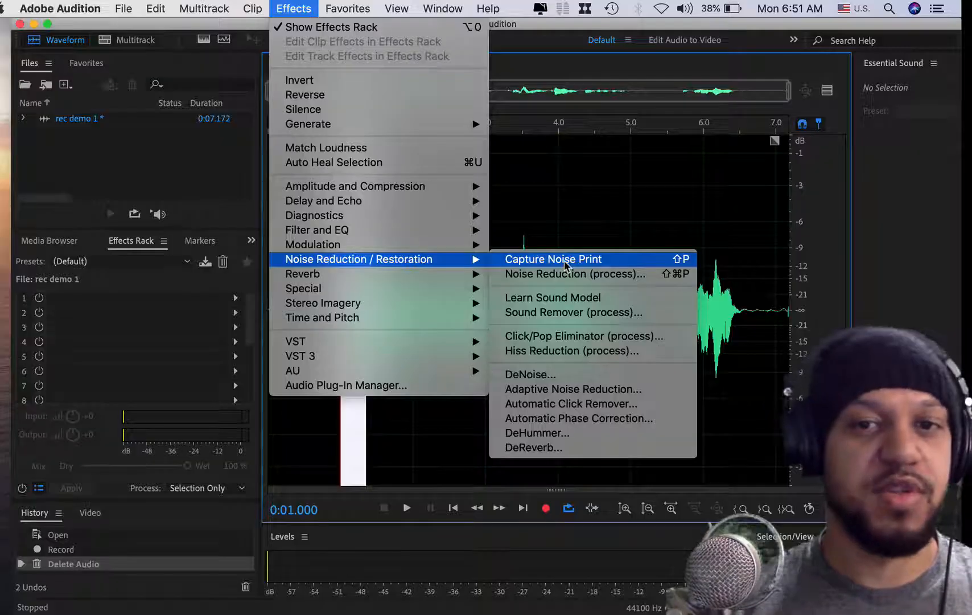
click(565, 264)
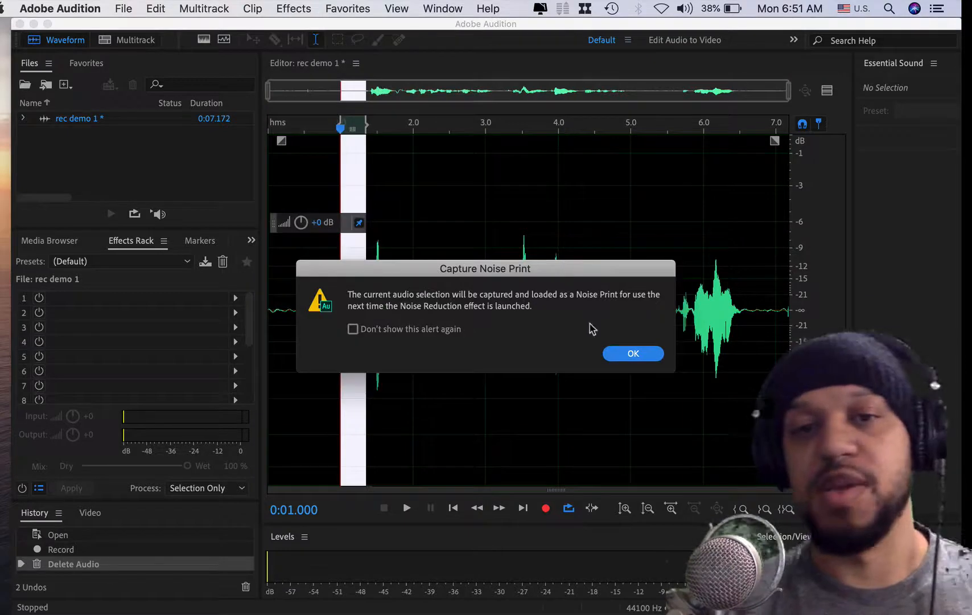
click(630, 352)
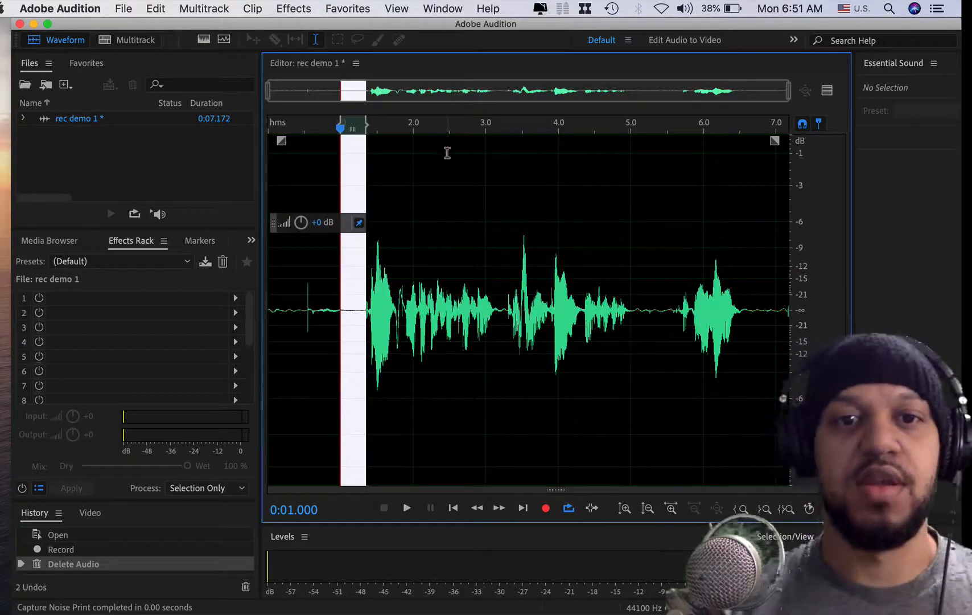
Apply Noise Reduction to the selected quiet stretch at 50 %, reducing by 16.9 dB
click(295, 10)
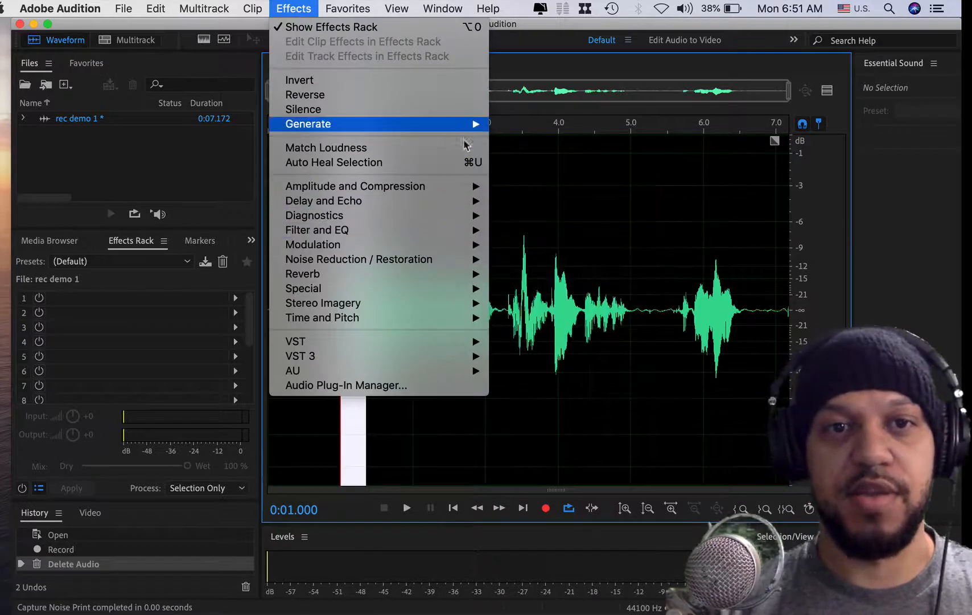
mouse_move(466, 275)
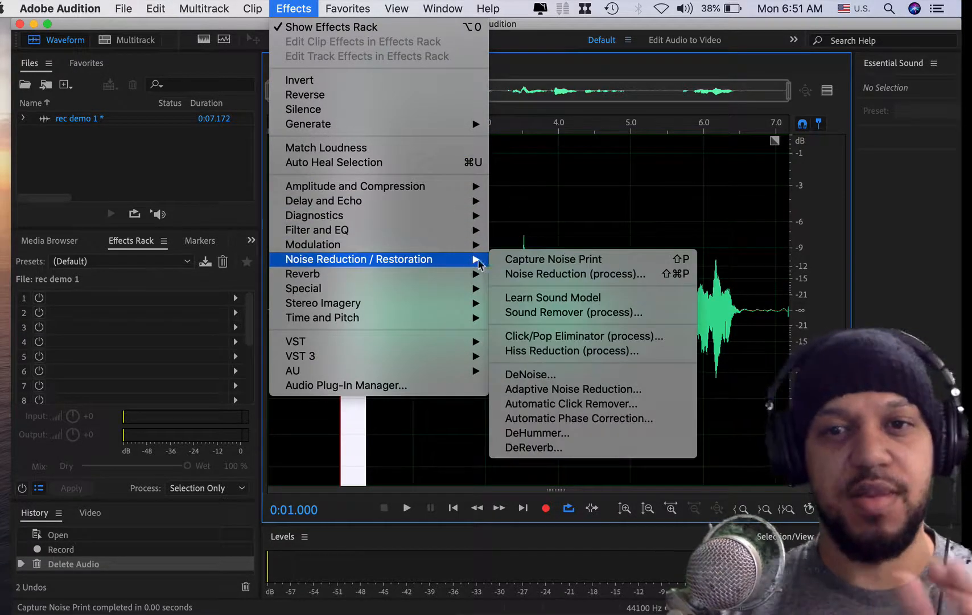
click(524, 274)
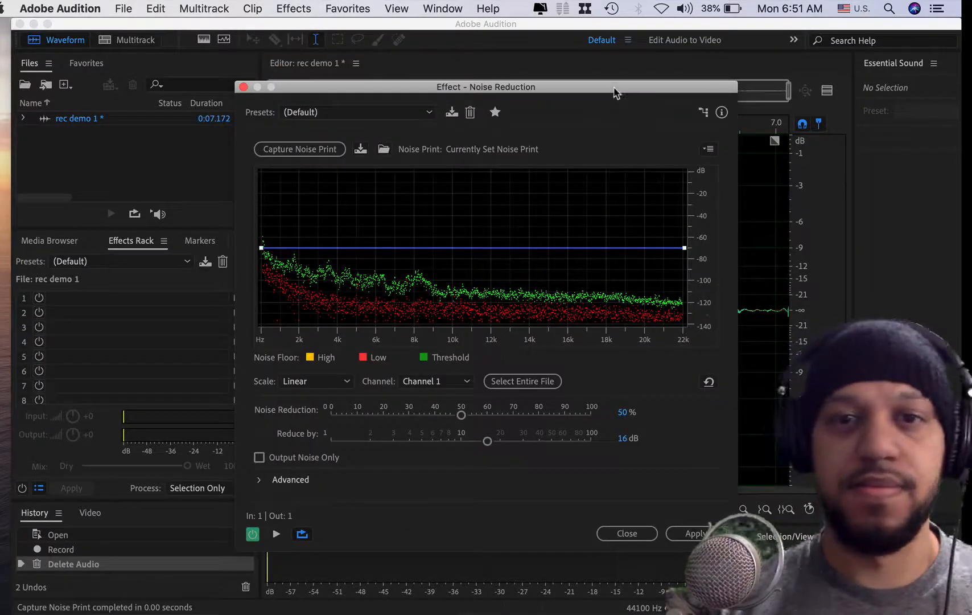
drag(614, 92, 654, 45)
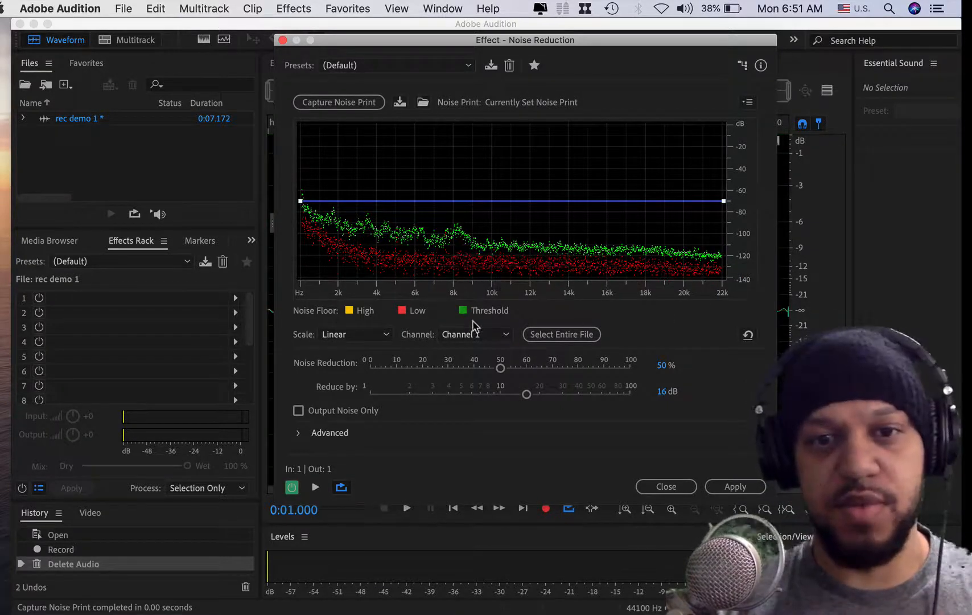
mouse_move(526, 394)
mouse_down()
mouse_move(568, 401)
mouse_move(530, 398)
mouse_up()
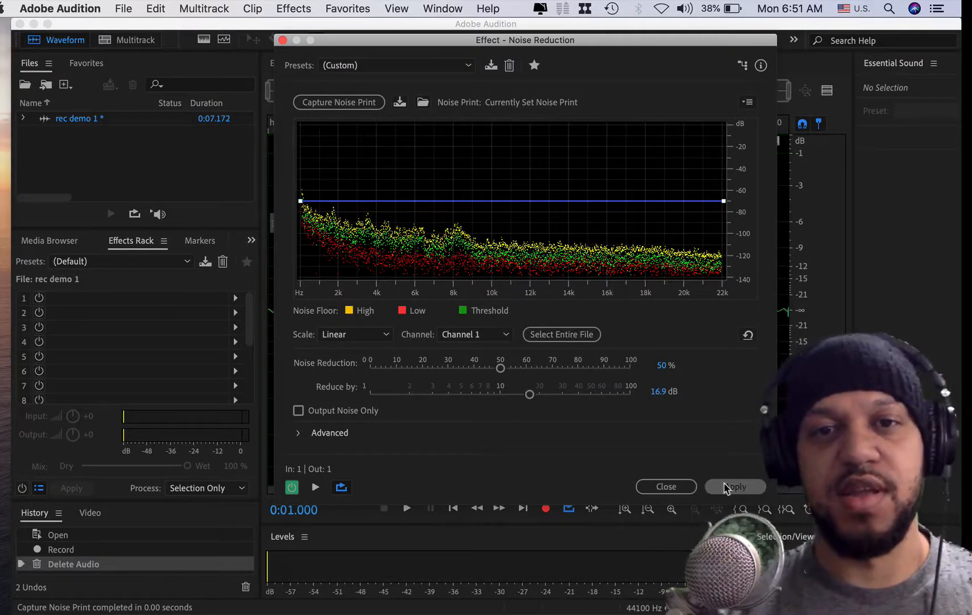
click(735, 486)
Try Noise Reduction at 50 % and 13.1 dB on the stretch from about 0.3 to 6.8 seconds
drag(766, 333, 291, 333)
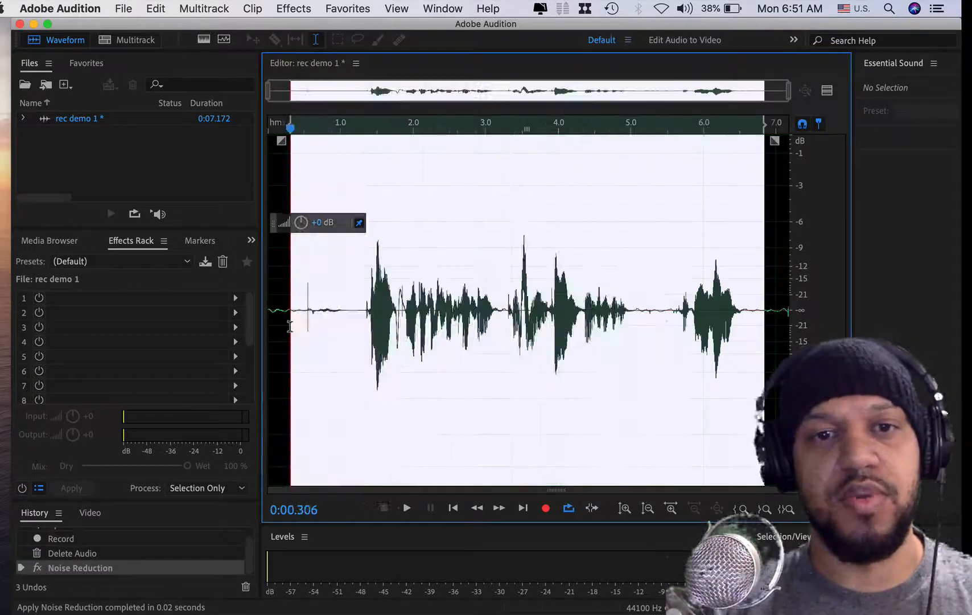
click(341, 14)
mouse_move(312, 8)
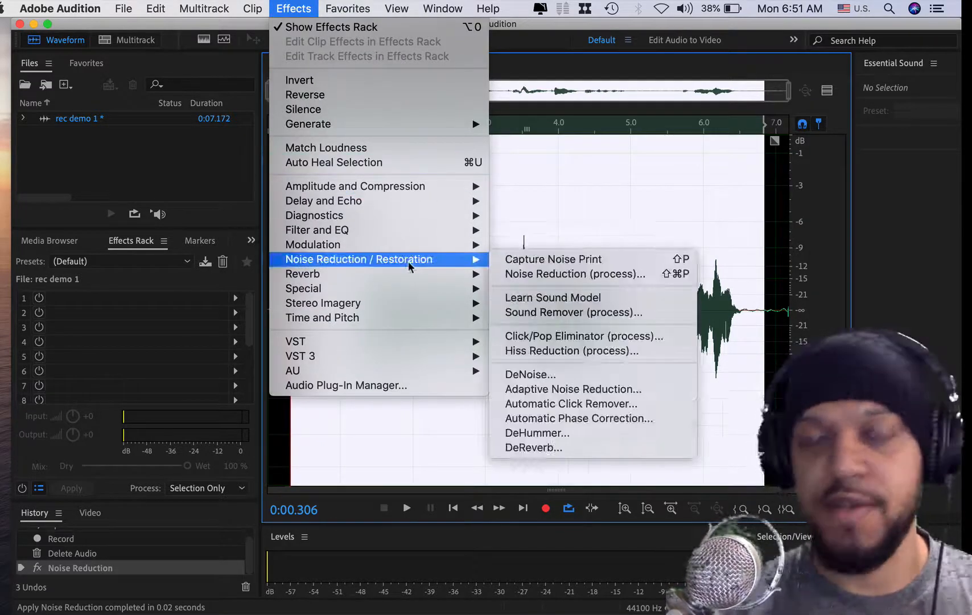
click(587, 275)
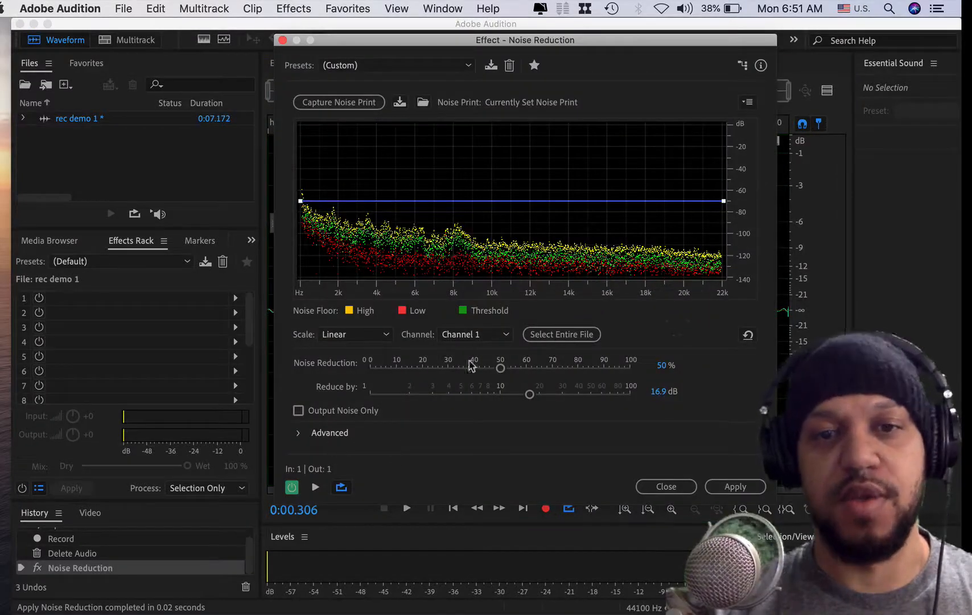
drag(529, 393, 514, 396)
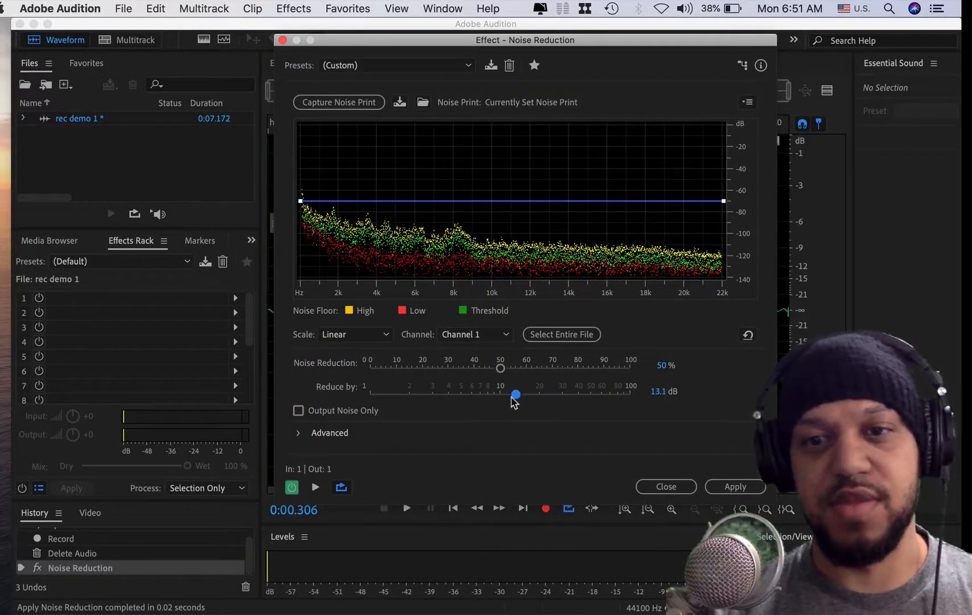
click(750, 482)
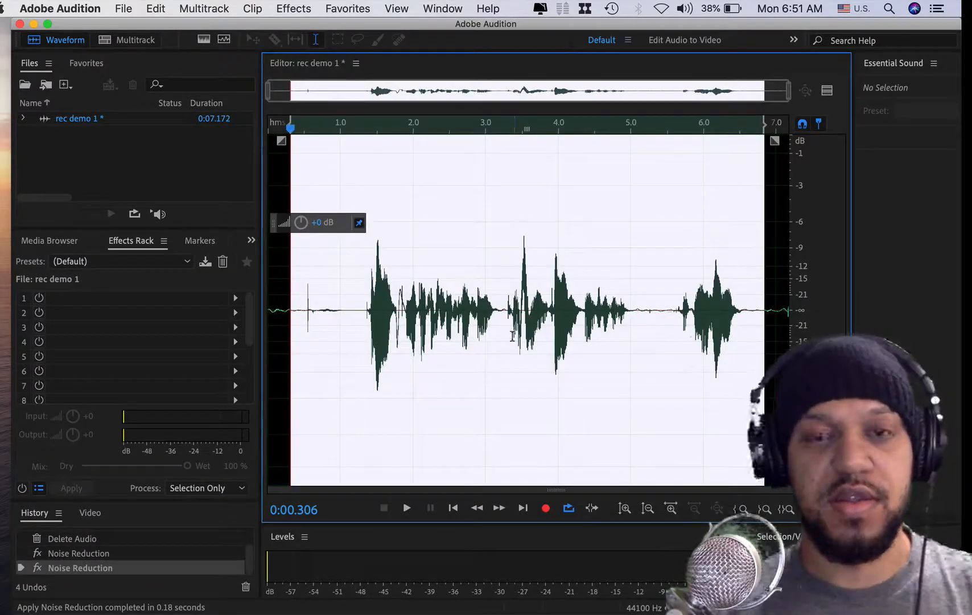
Undo and redo the last noise reduction, and play the processed audio from about 1.3 seconds
key(super+z)
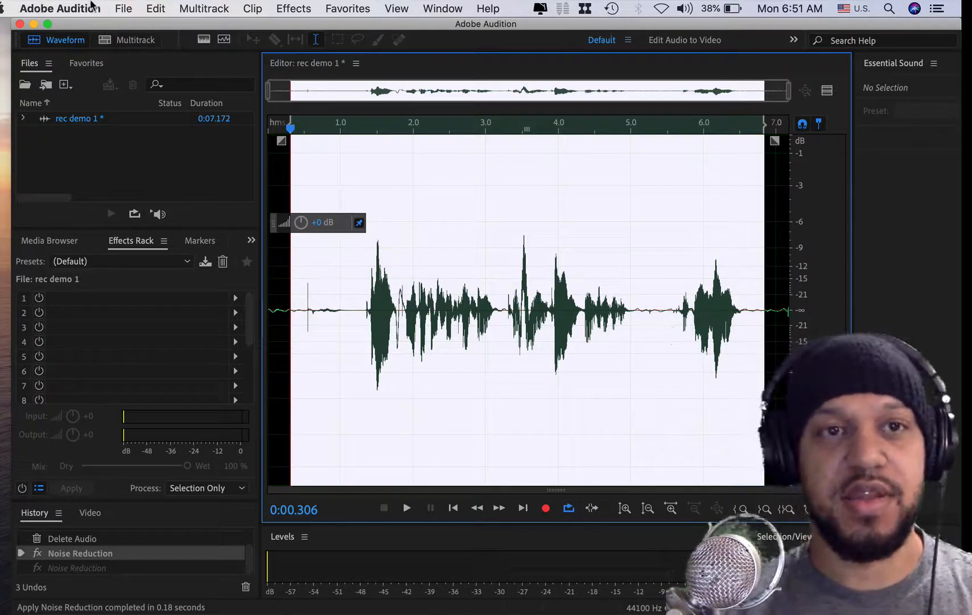
click(161, 7)
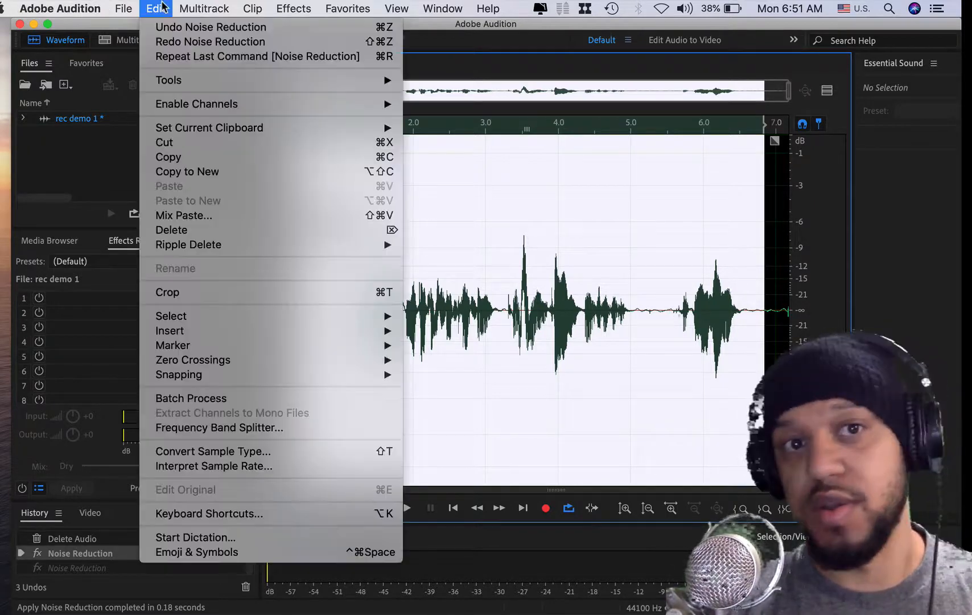
click(172, 44)
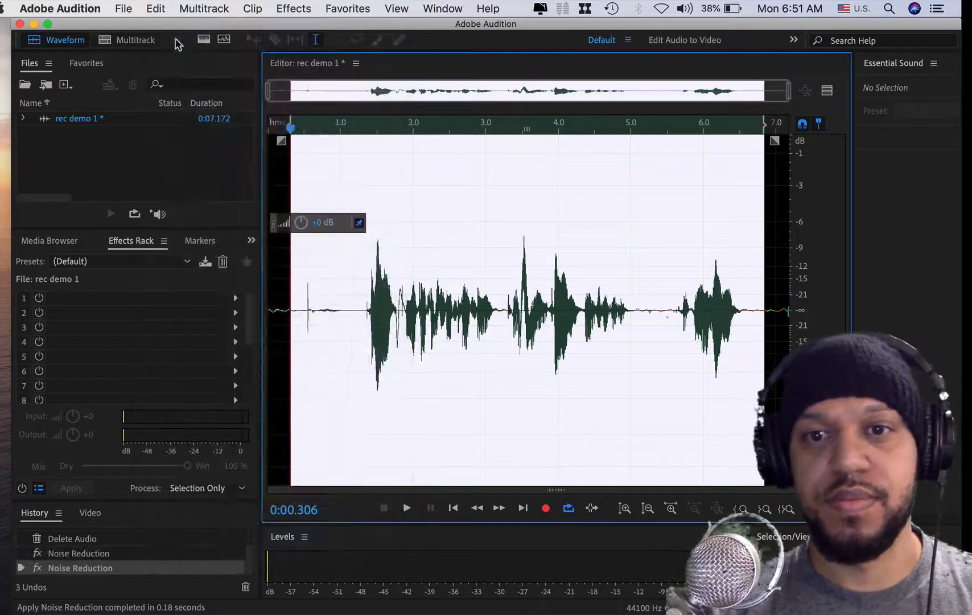
click(360, 285)
key(space)
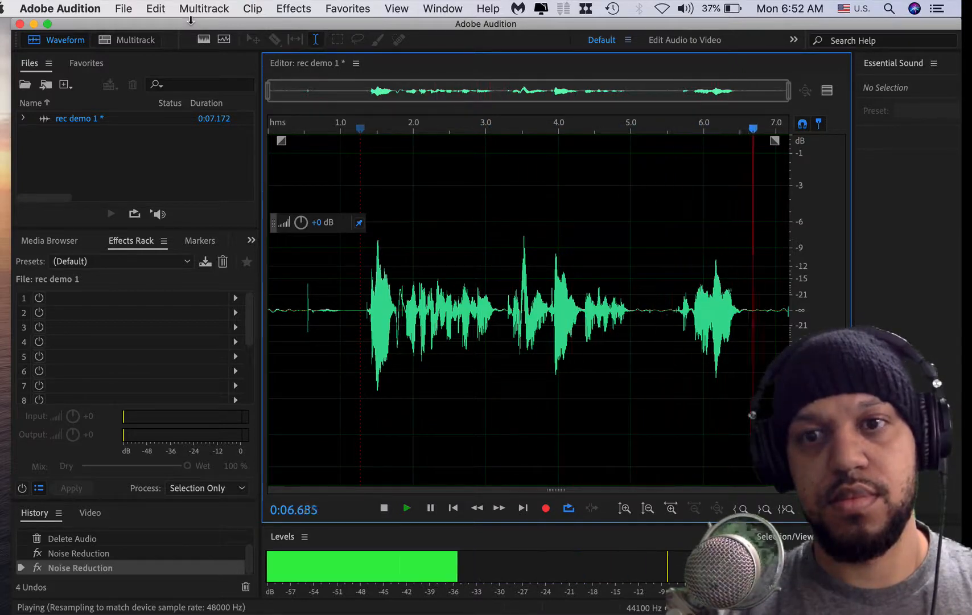
Undo the last noise reduction and play the audio from just before the first word for comparison
click(154, 8)
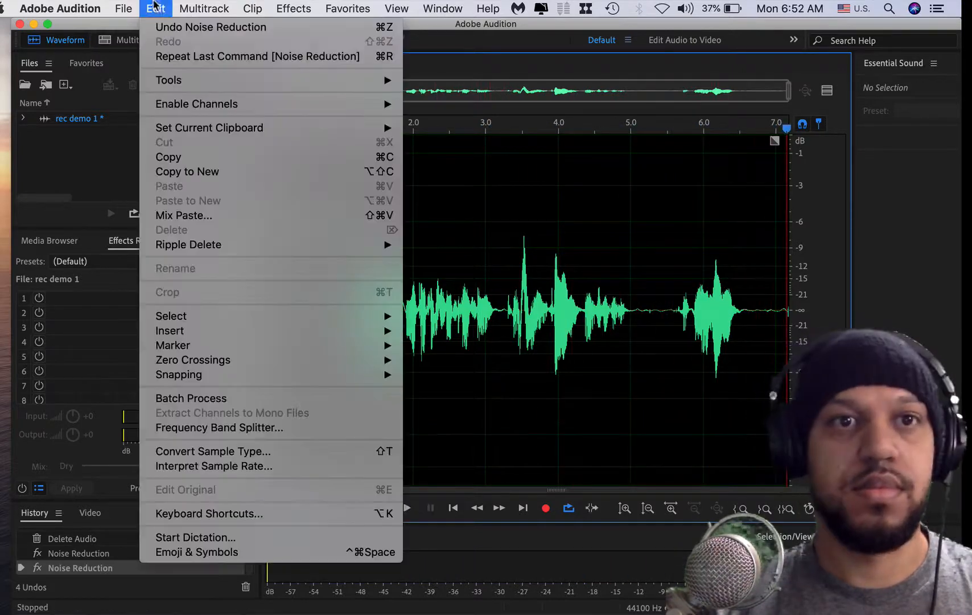
click(167, 27)
click(365, 307)
key(space)
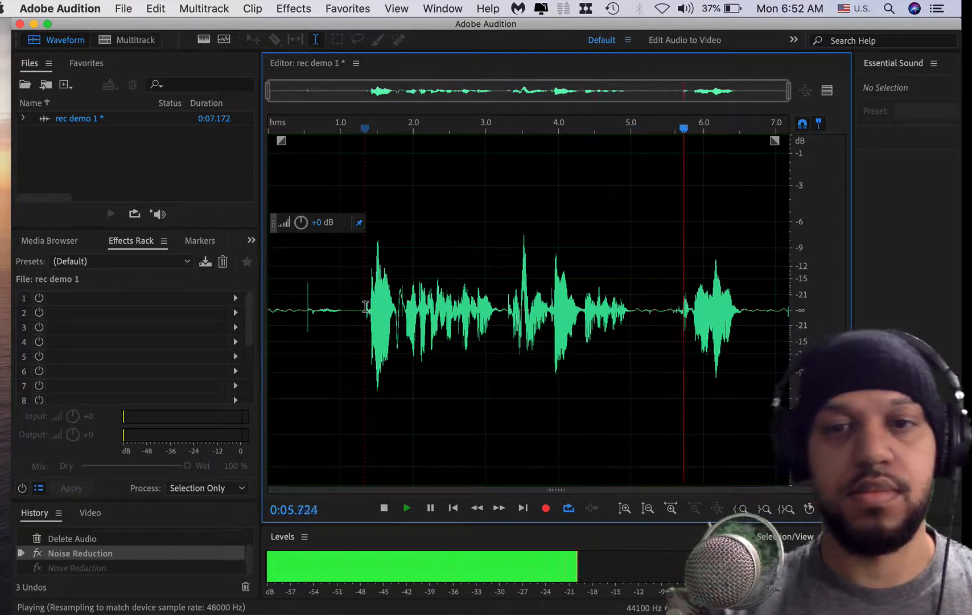
key(space)
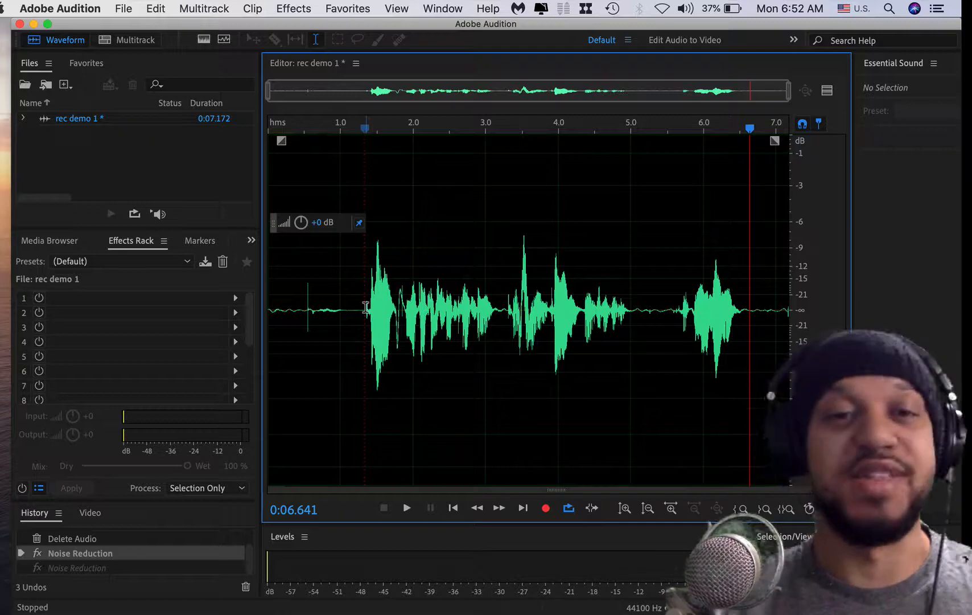
Lower the volume of the first loud burst, from 1.3 to about 1.8 seconds, until it peaks at about -15 dB
click(364, 306)
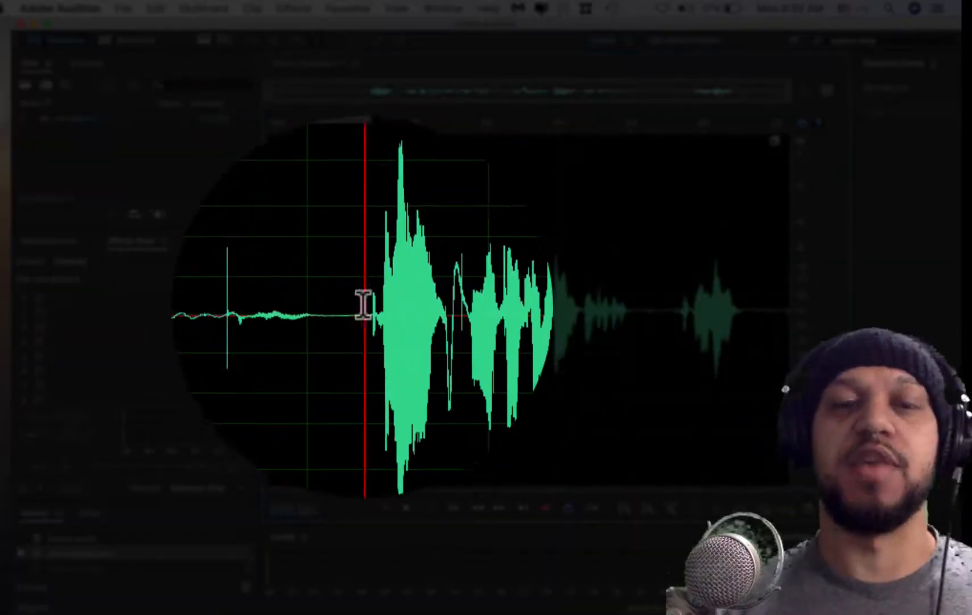
drag(364, 305, 432, 319)
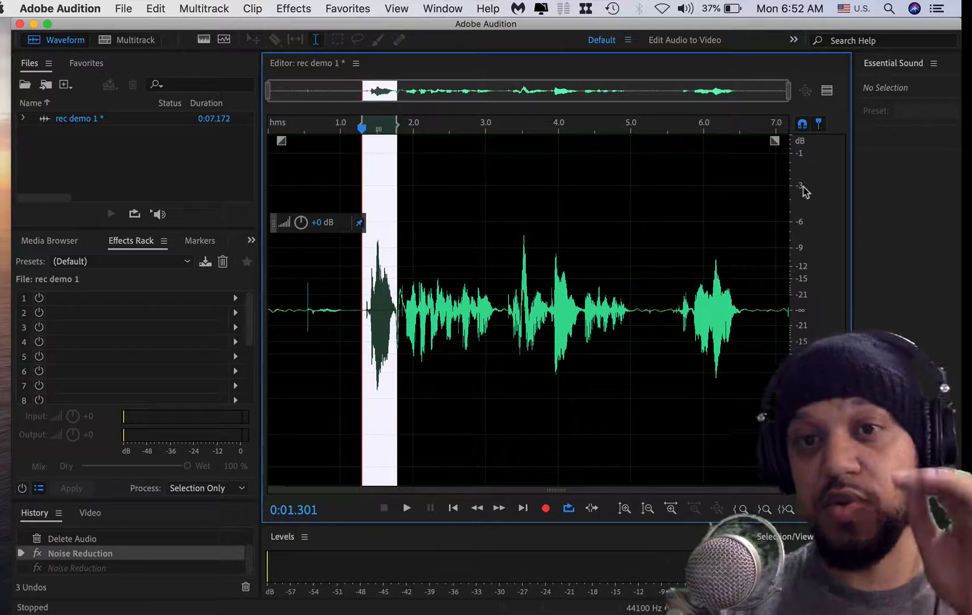
scroll(805, 191, down, 1)
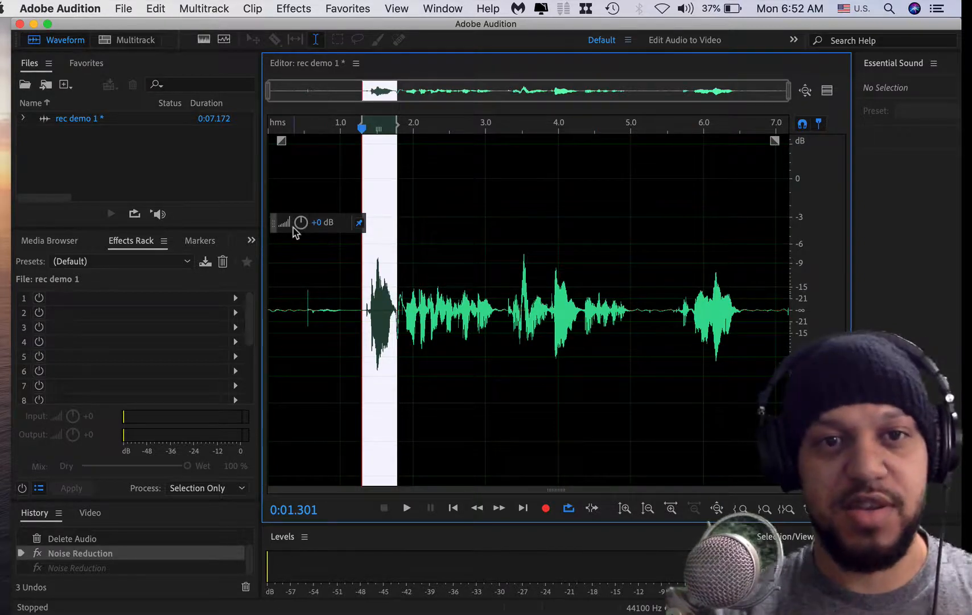
drag(300, 223, 334, 231)
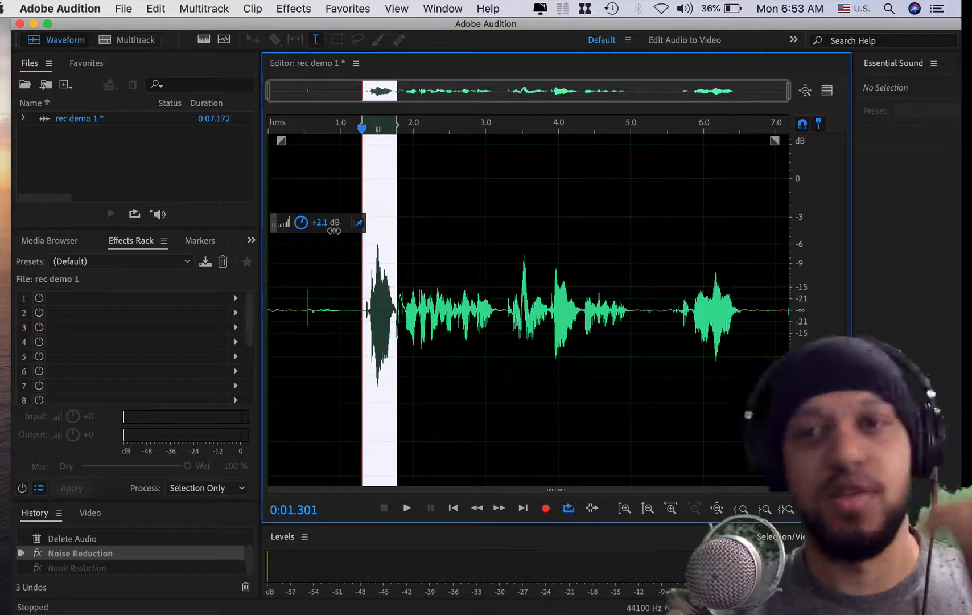
drag(334, 230, 290, 244)
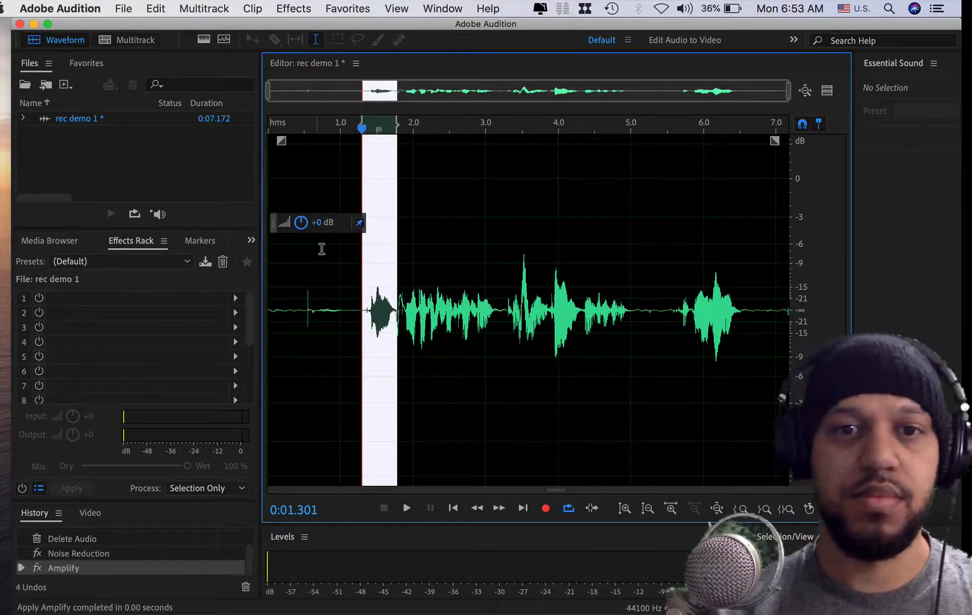
Play the recording from about 1.1 seconds to check the quieter first burst
click(348, 300)
key(space)
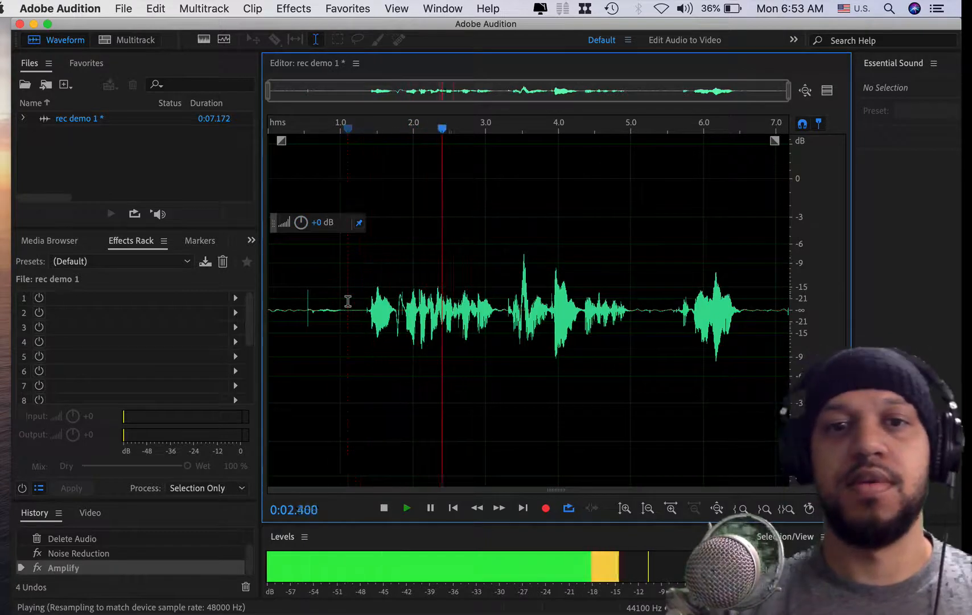
key(space)
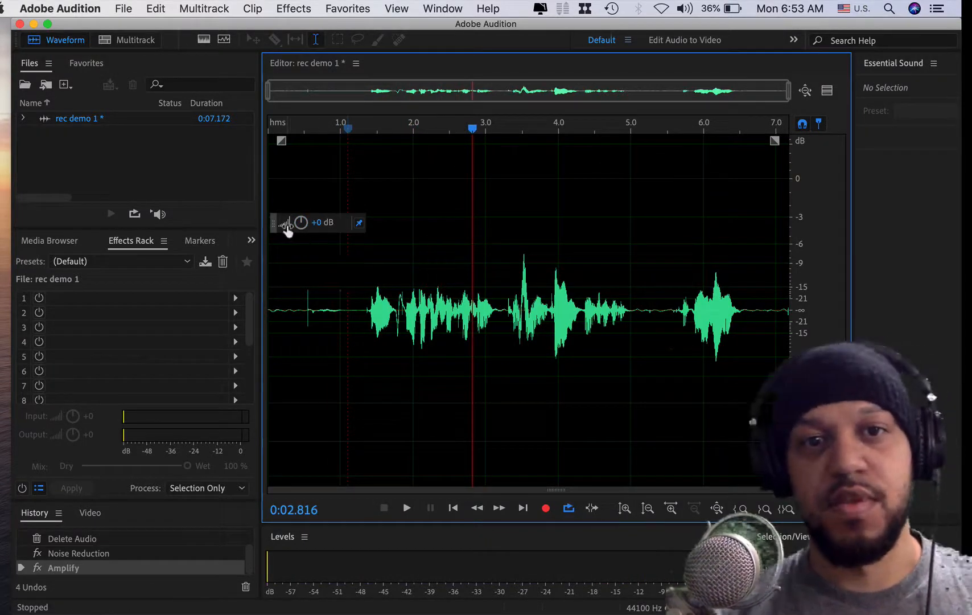
Raise the volume of the whole recording until its tallest peak is slightly above -3 dB
drag(287, 228, 319, 227)
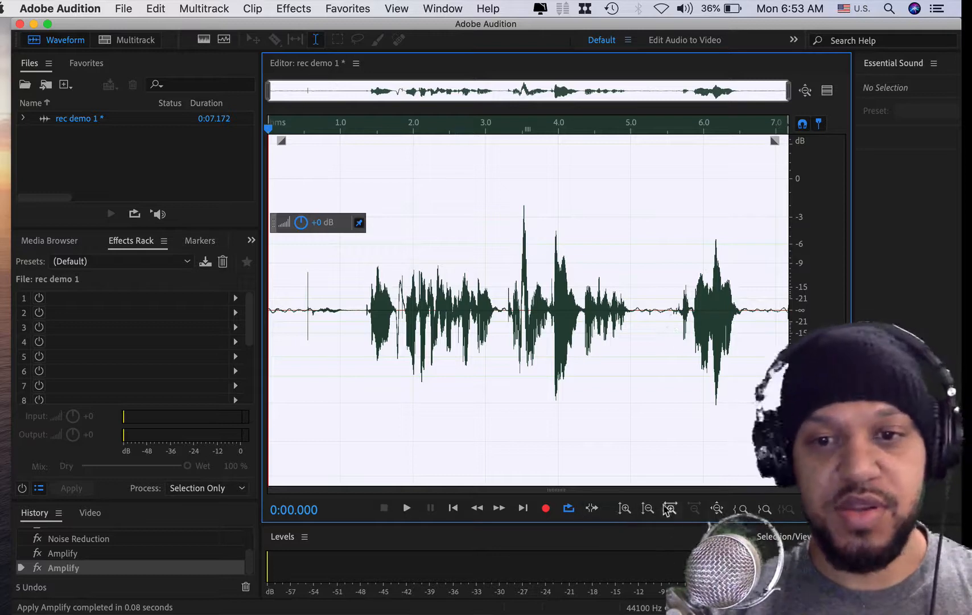
click(624, 508)
click(624, 508)
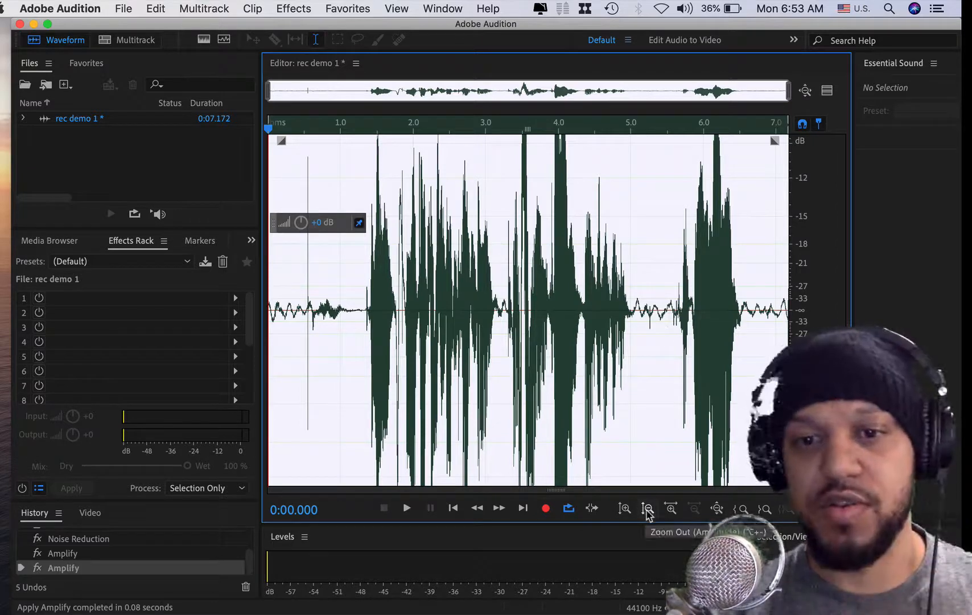
click(647, 508)
click(647, 507)
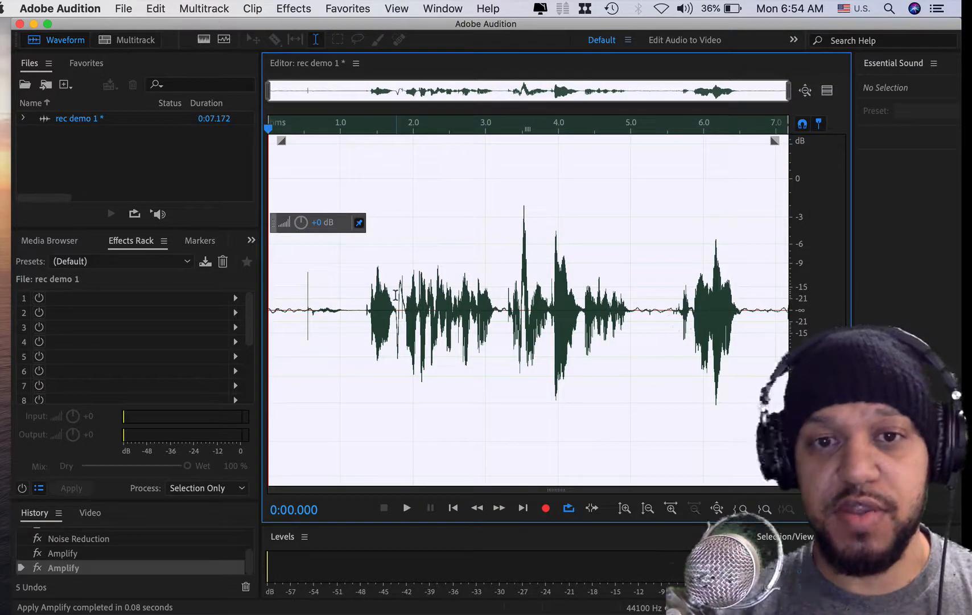
Delete the short click from about 1.851 to 1.860 seconds in the waveform
scroll(396, 295, up, 5)
scroll(396, 295, down, 3)
scroll(395, 295, up, 3)
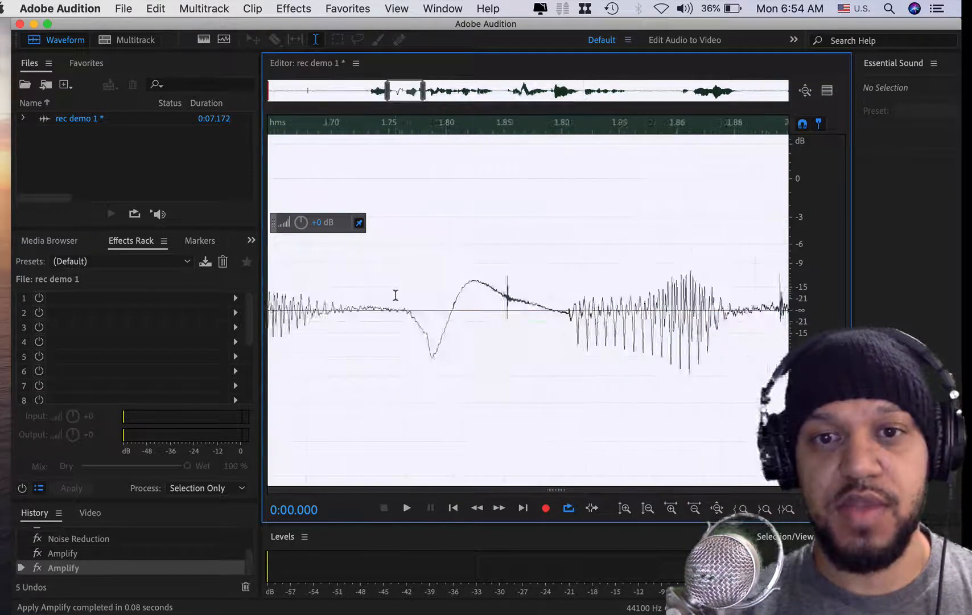
scroll(395, 295, up, 3)
drag(705, 285, 679, 287)
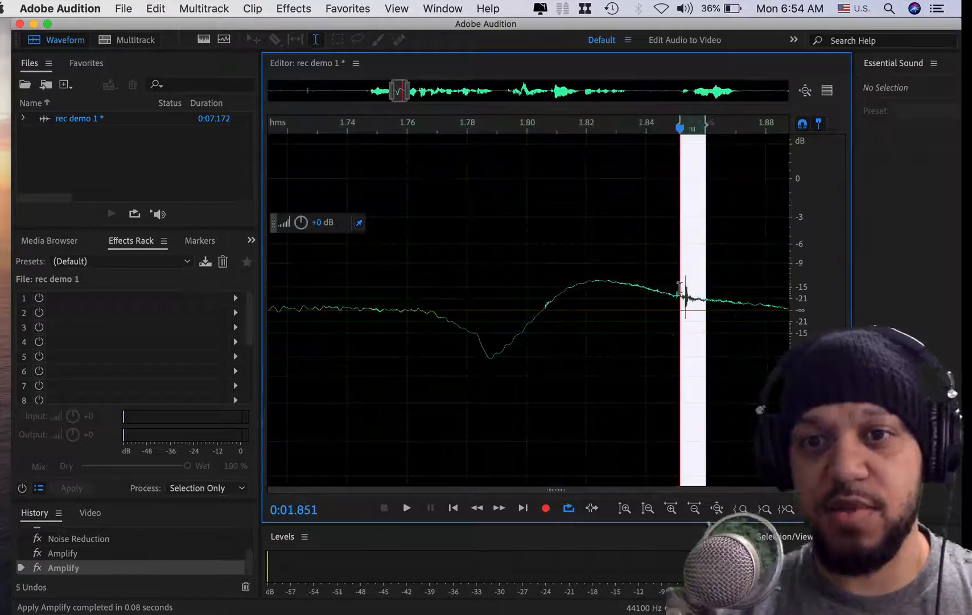
key(Delete)
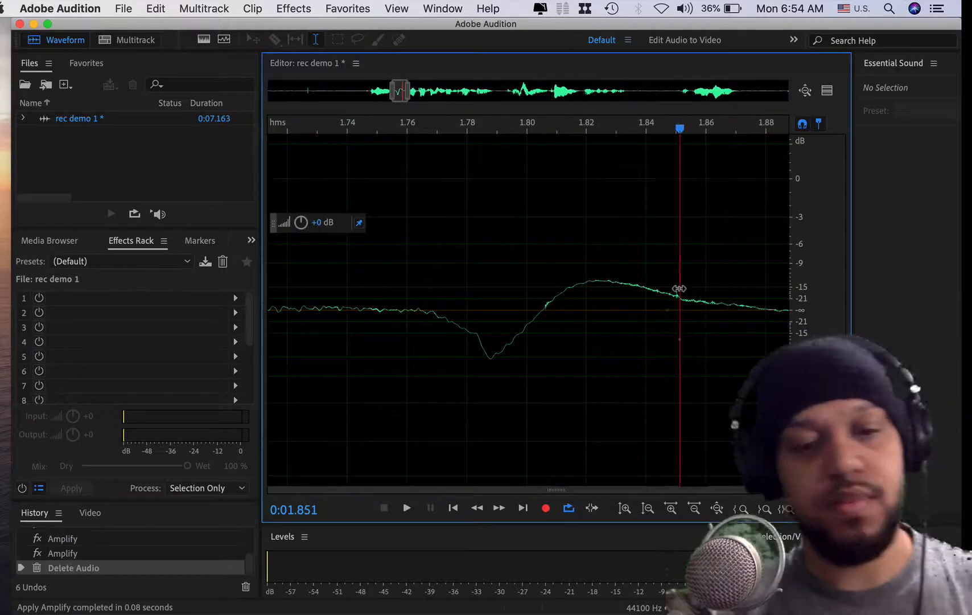
scroll(586, 327, down, 8)
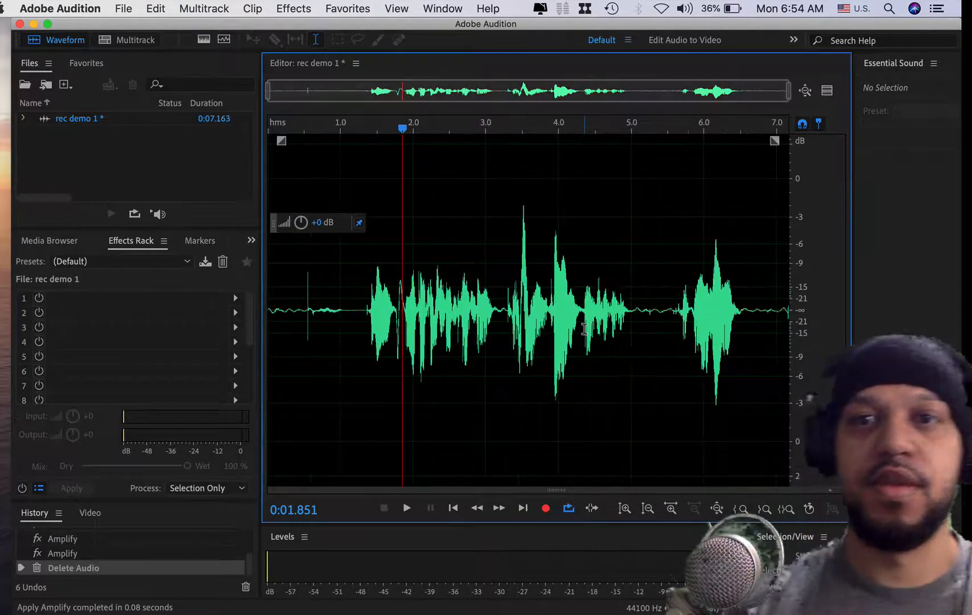
scroll(584, 329, up, 1)
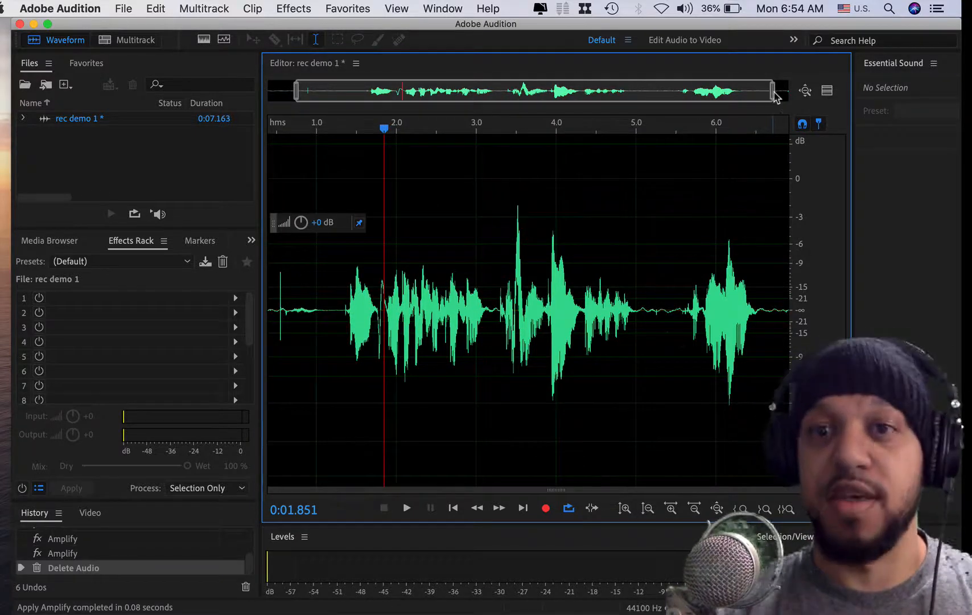
drag(775, 95, 609, 122)
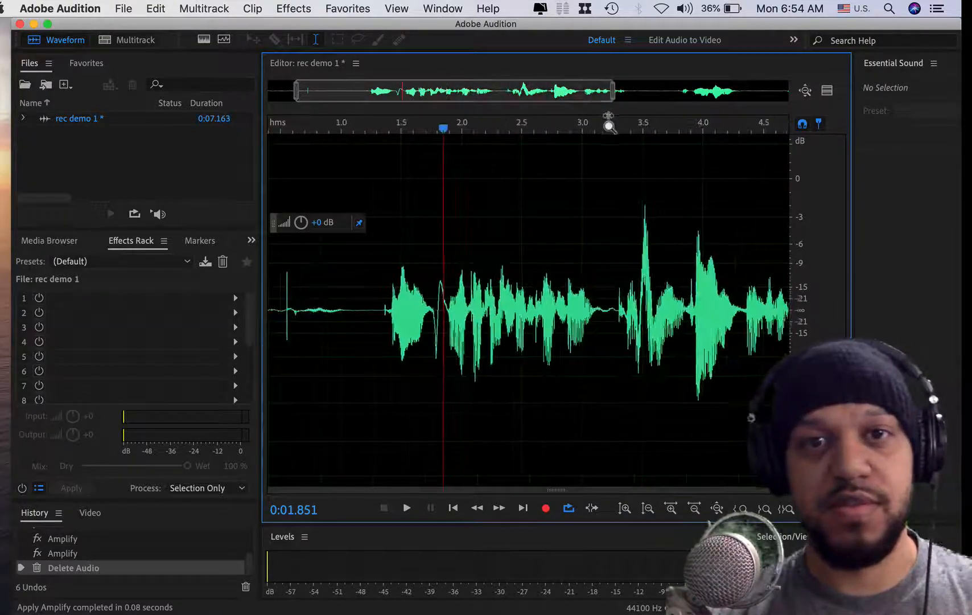
drag(455, 88, 519, 91)
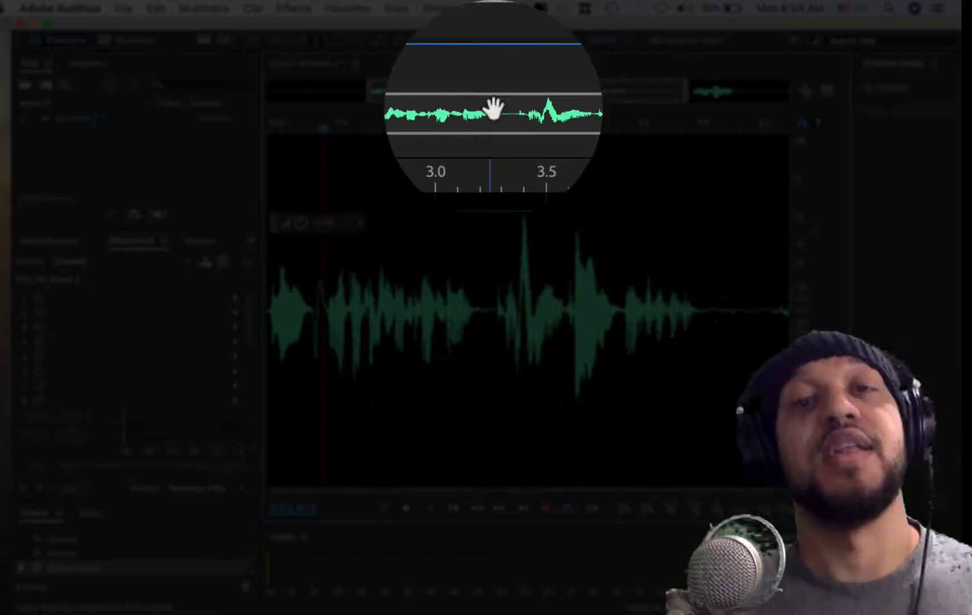
mouse_move(493, 89)
mouse_down()
mouse_move(530, 89)
mouse_move(474, 88)
mouse_up()
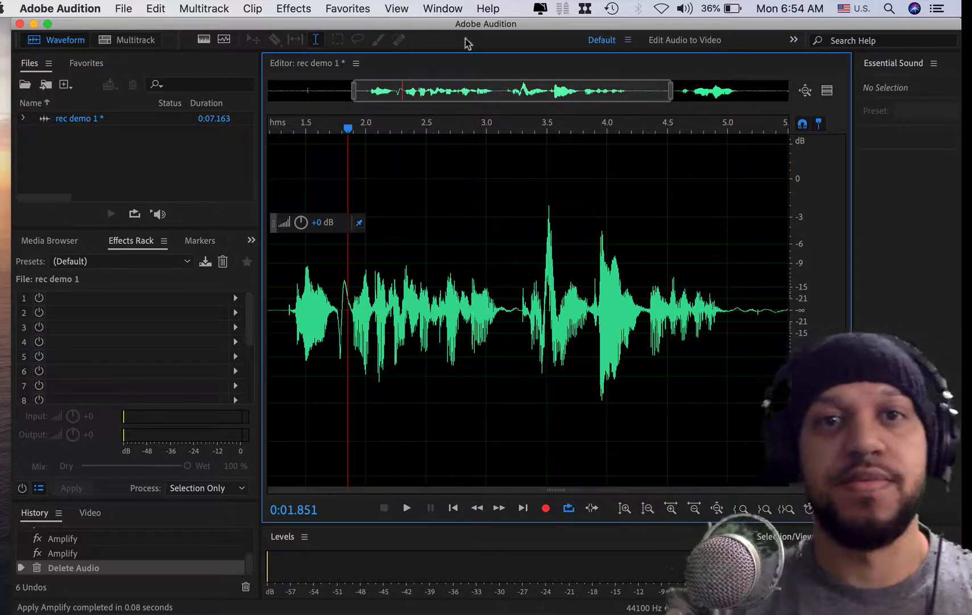
Create a new multitrack session named "multi demo"
drag(390, 24, 459, 15)
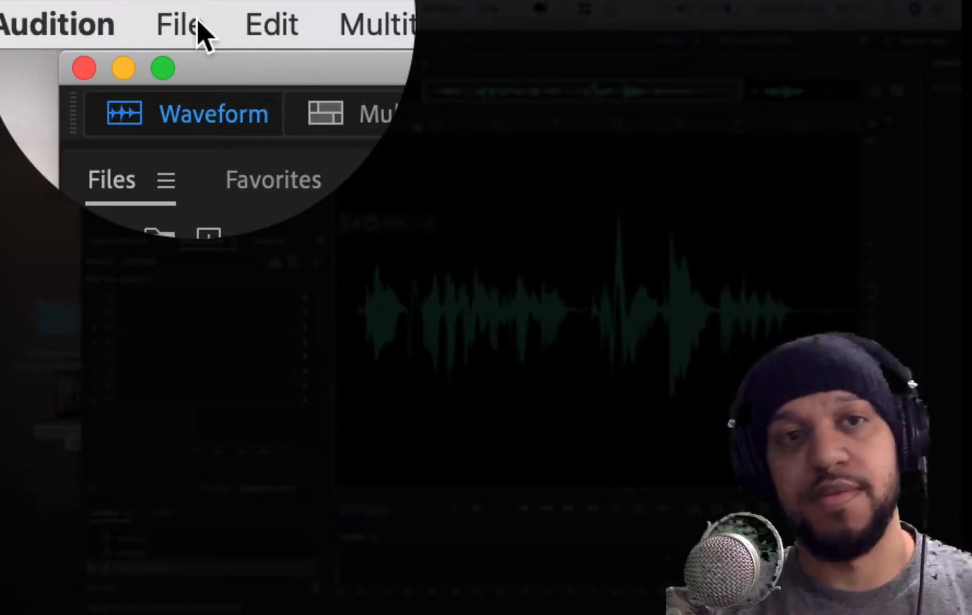
click(198, 24)
mouse_move(260, 79)
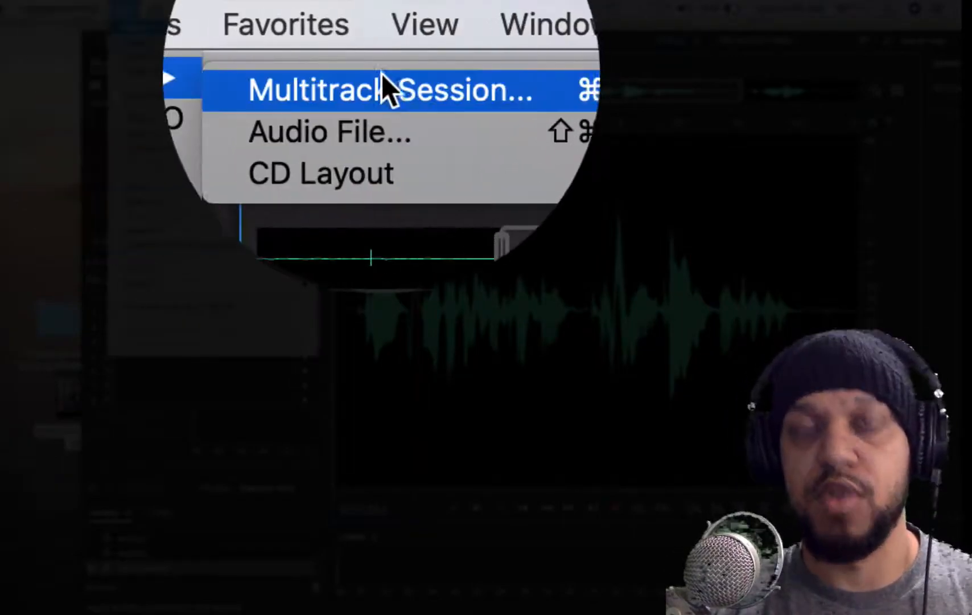
click(381, 78)
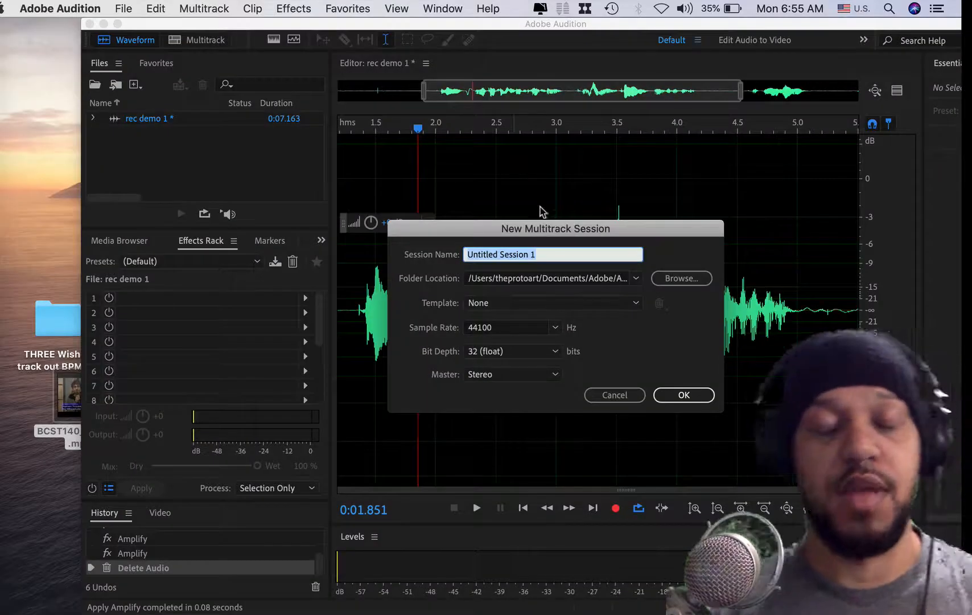
text(multi demo)
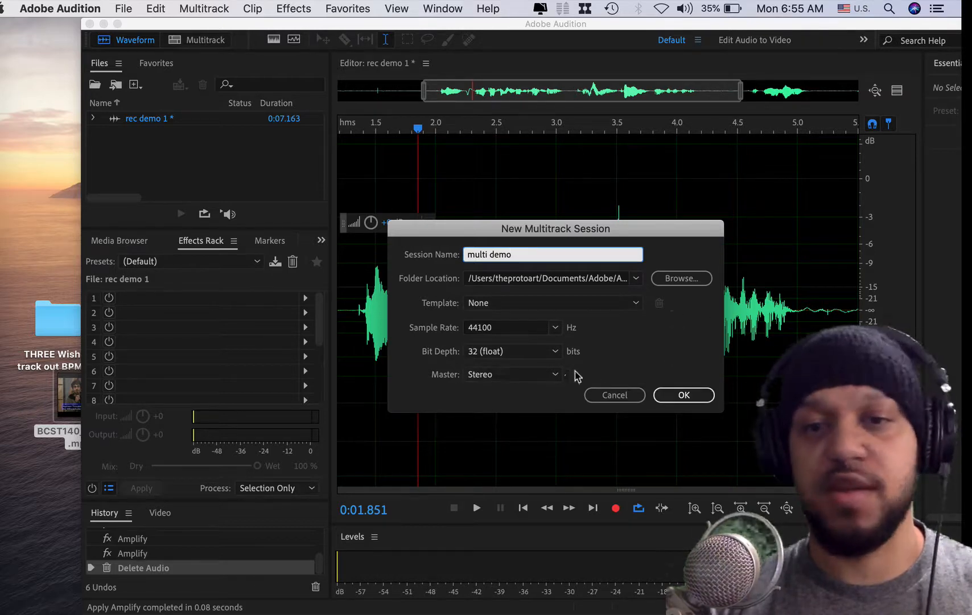
click(694, 395)
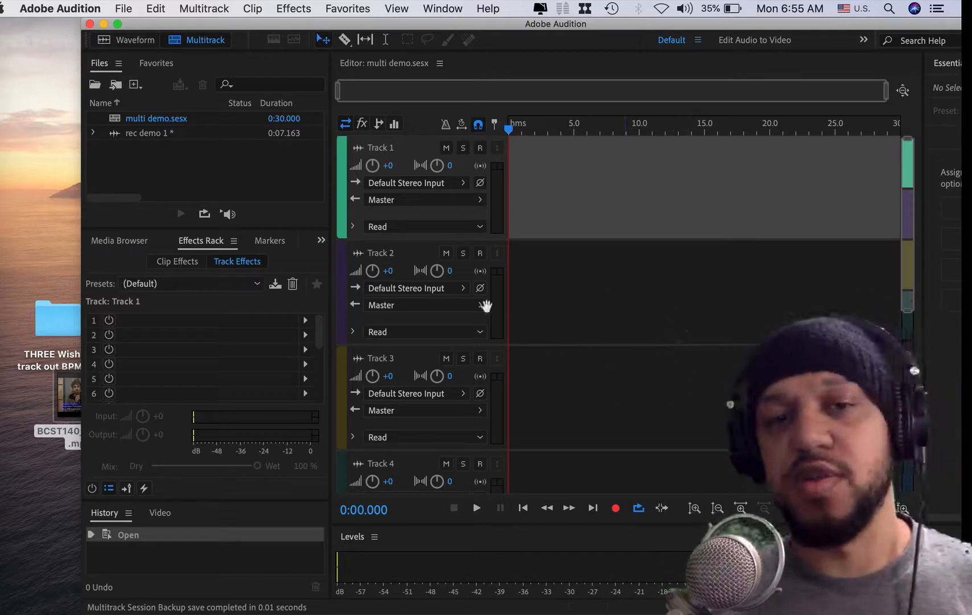
Reduce the track heights until all six tracks and the Master track fit in the multitrack view
scroll(439, 211, down, 8)
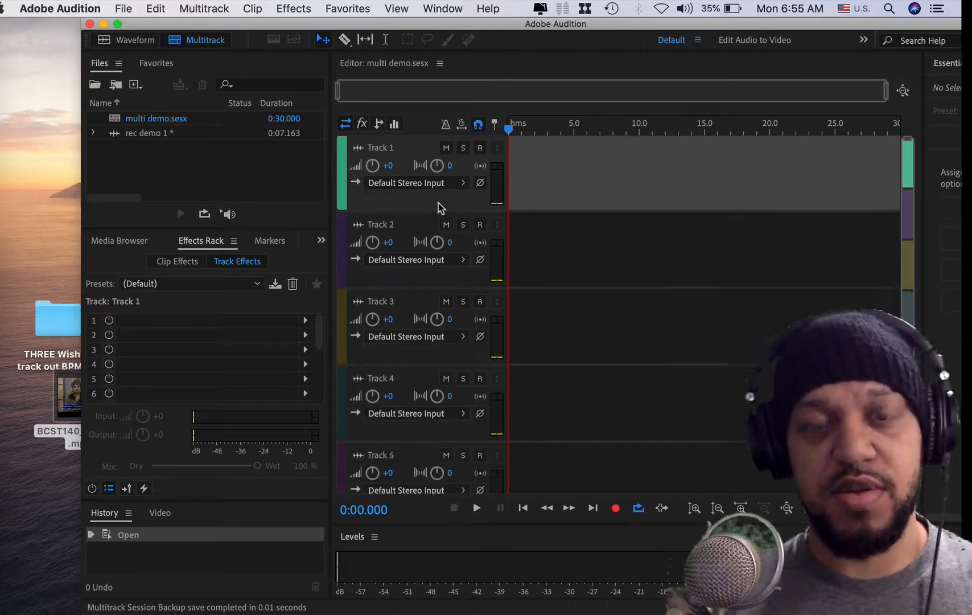
scroll(440, 208, up, 2)
scroll(440, 208, down, 1)
scroll(439, 208, down, 1)
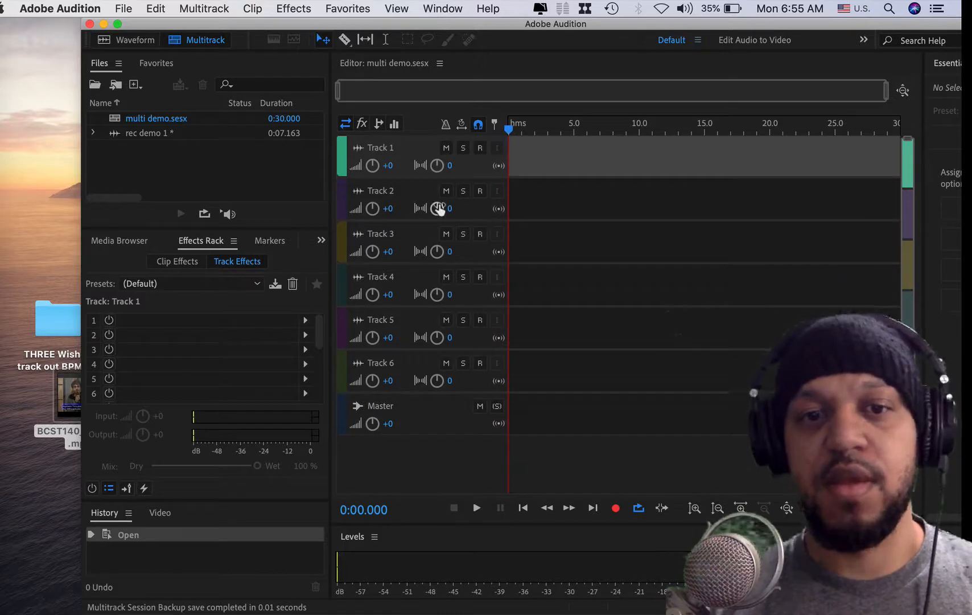
scroll(439, 208, up, 1)
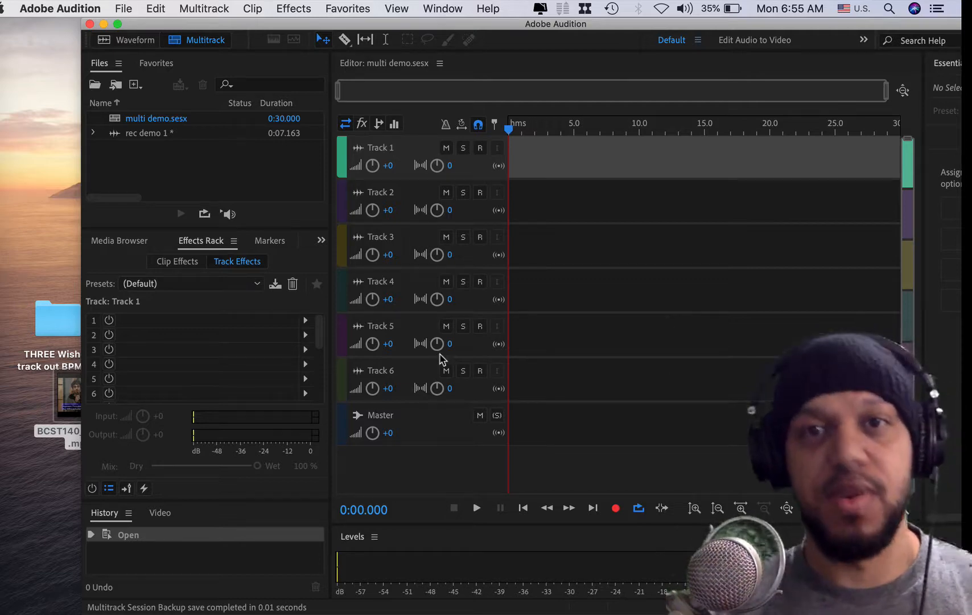
drag(599, 25, 538, 25)
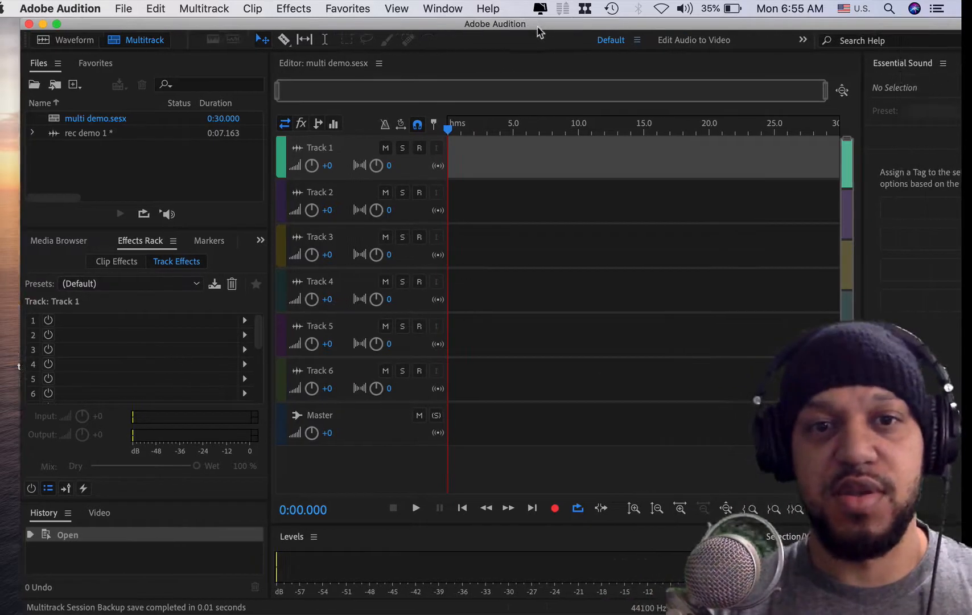
scroll(351, 359, up, 1)
scroll(351, 359, down, 1)
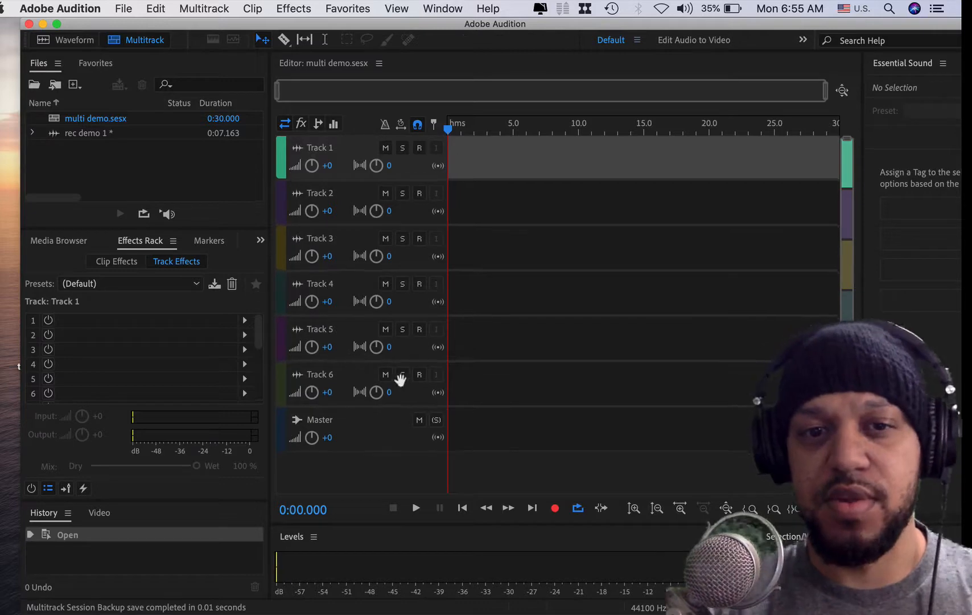
scroll(386, 389, down, 1)
scroll(386, 391, down, 1)
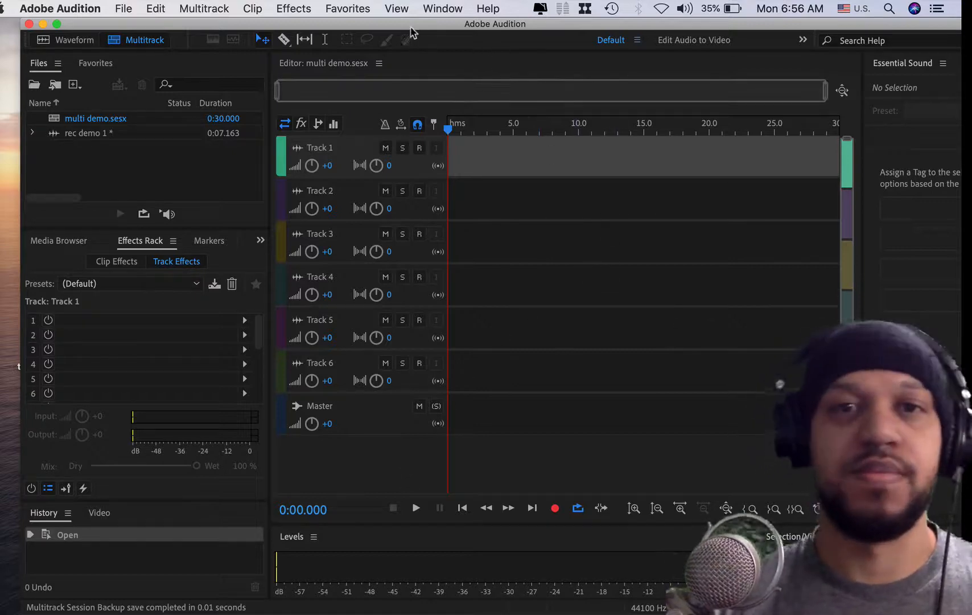
Open the desktop folder "THREE Wishes track out BPM 84" in Finder and move its window clear of the session's tracks
drag(399, 26, 484, 26)
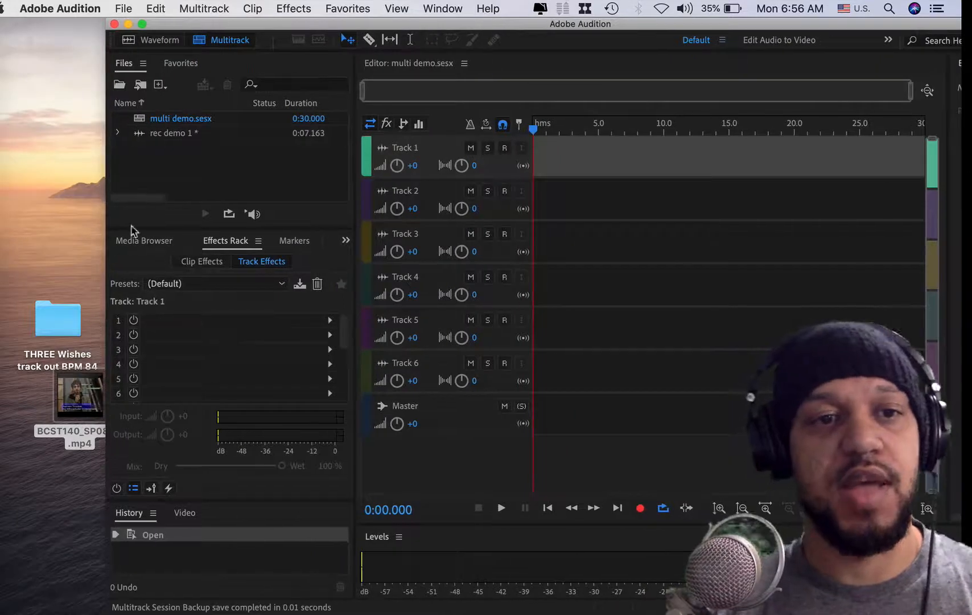
click(51, 320)
double_click(51, 319)
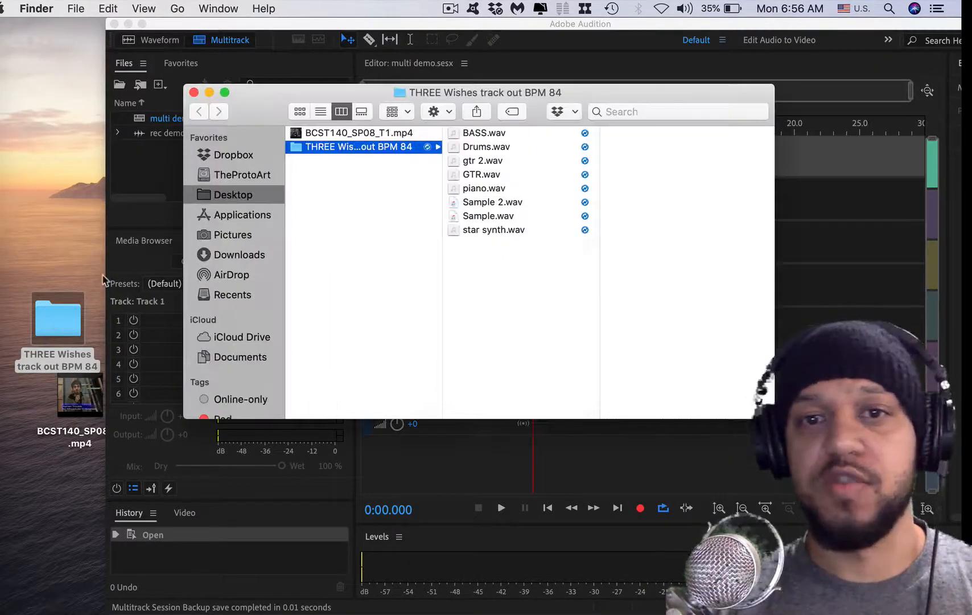
drag(568, 92, 121, 191)
Insert Drums.wav at the start of Track 1, accepting a copy conformed to the session's sample rate
click(40, 246)
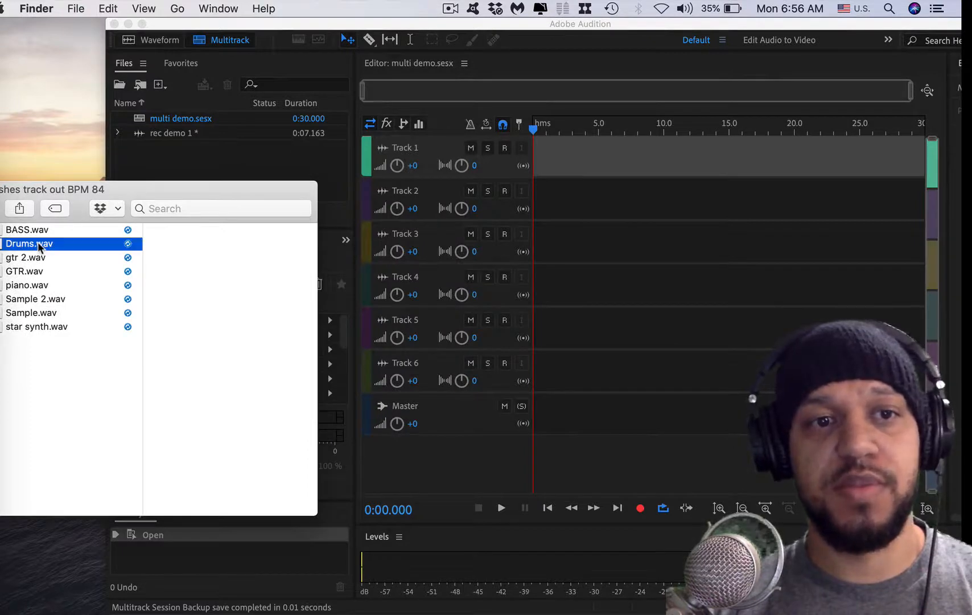
drag(34, 244, 538, 162)
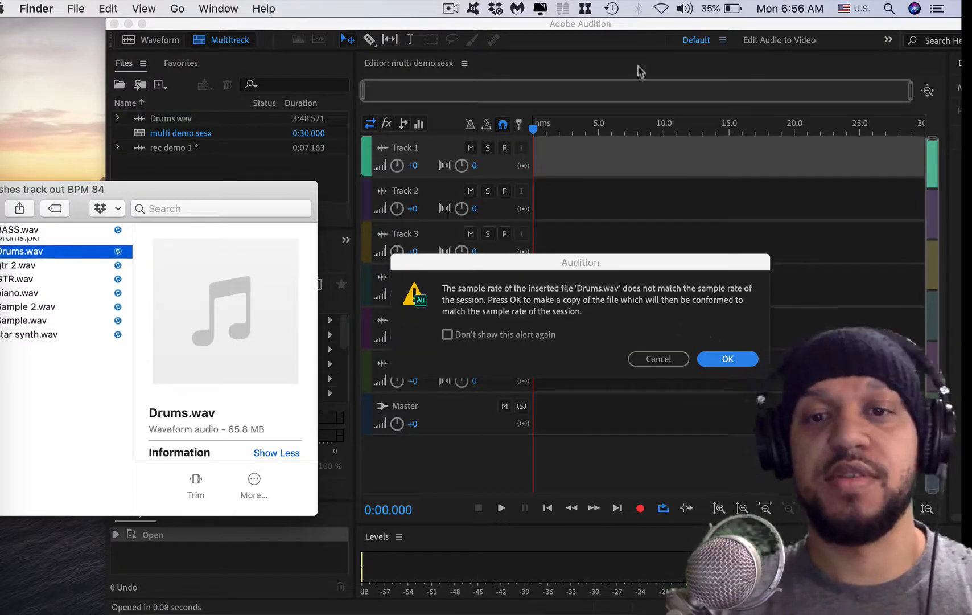
click(729, 359)
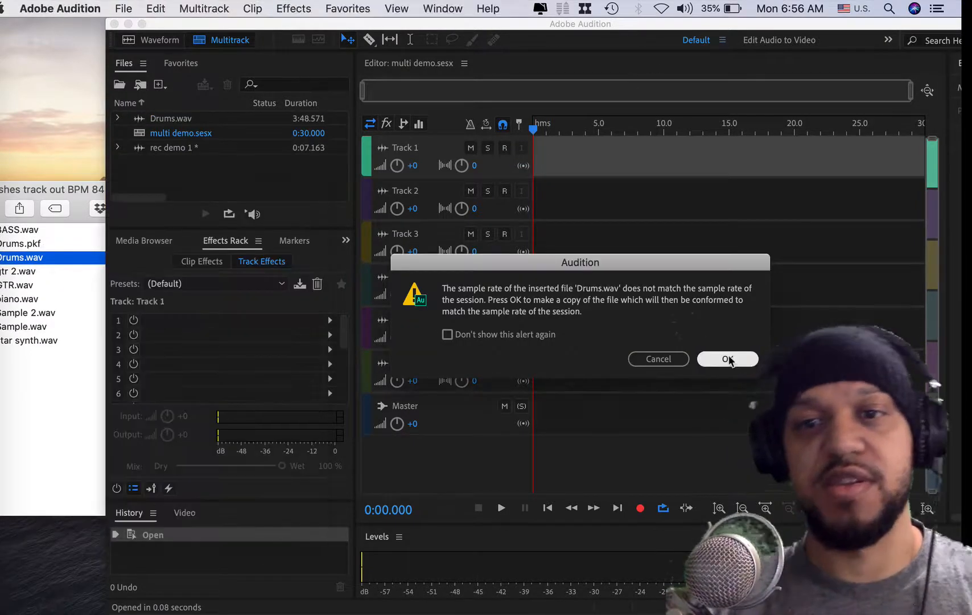
click(727, 357)
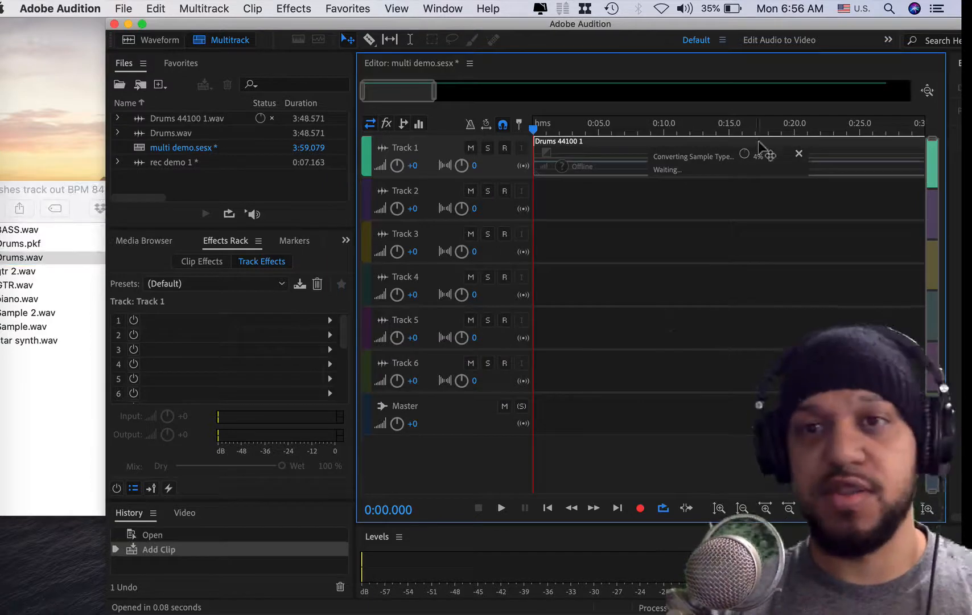
drag(796, 27, 722, 27)
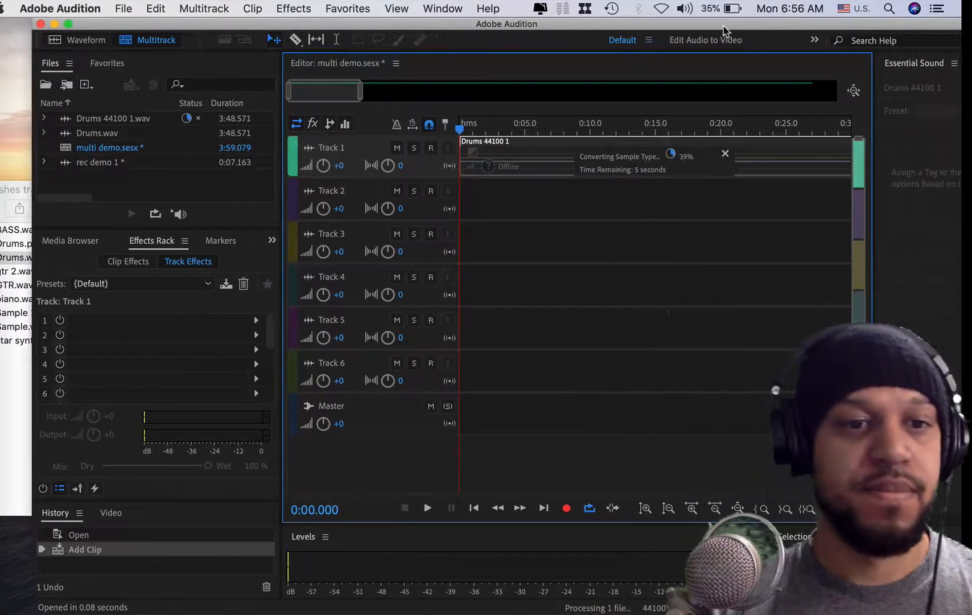
click(46, 85)
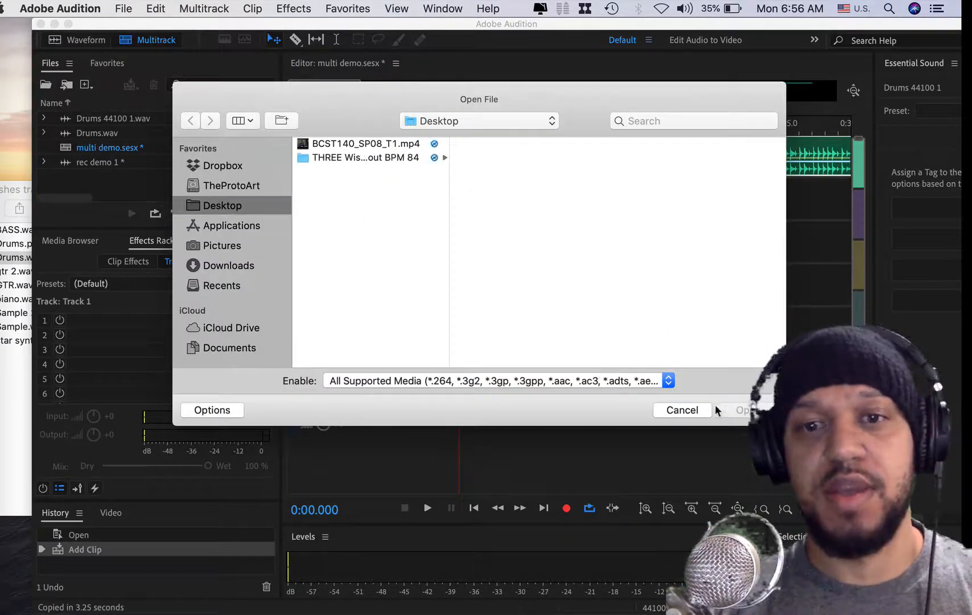
click(686, 409)
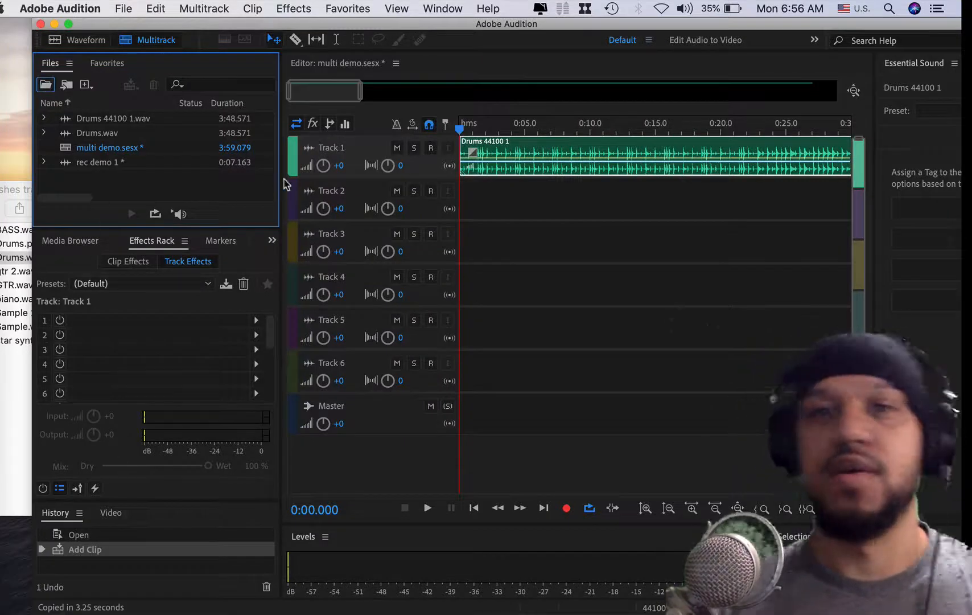
click(124, 8)
mouse_move(241, 269)
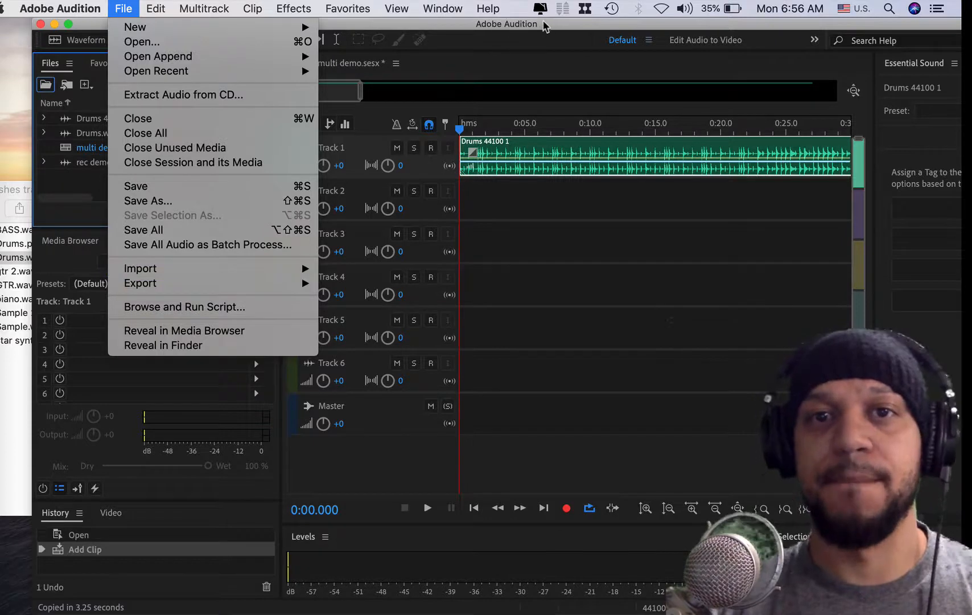
drag(552, 28, 537, 29)
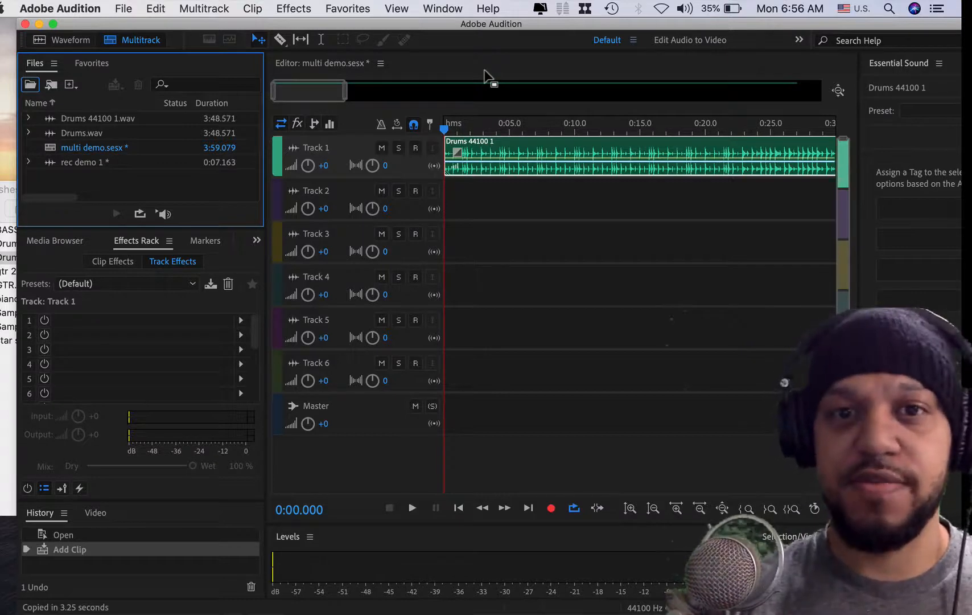
Play the session from the beginning to about 17 seconds to check the drum levels
key(space)
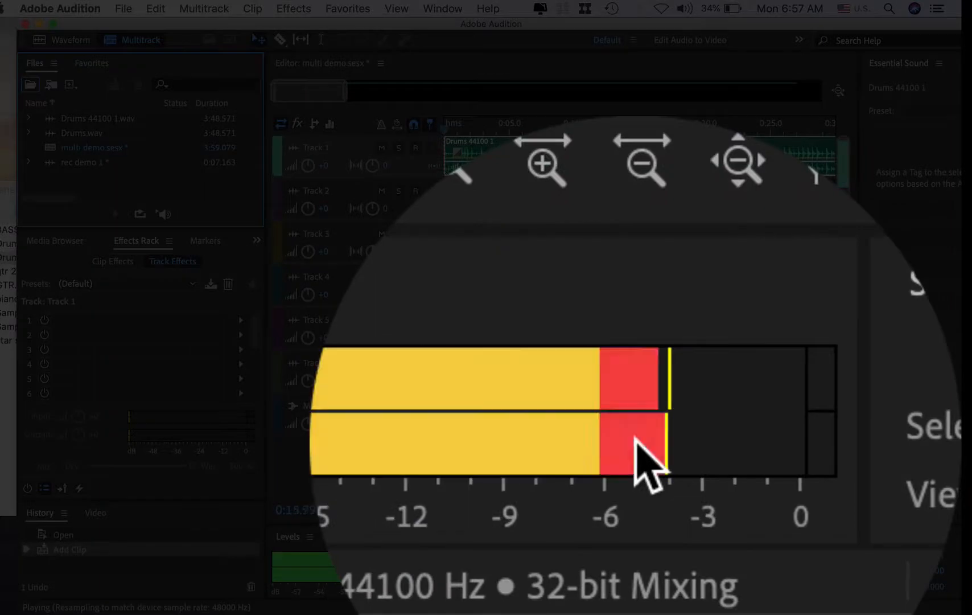
key(space)
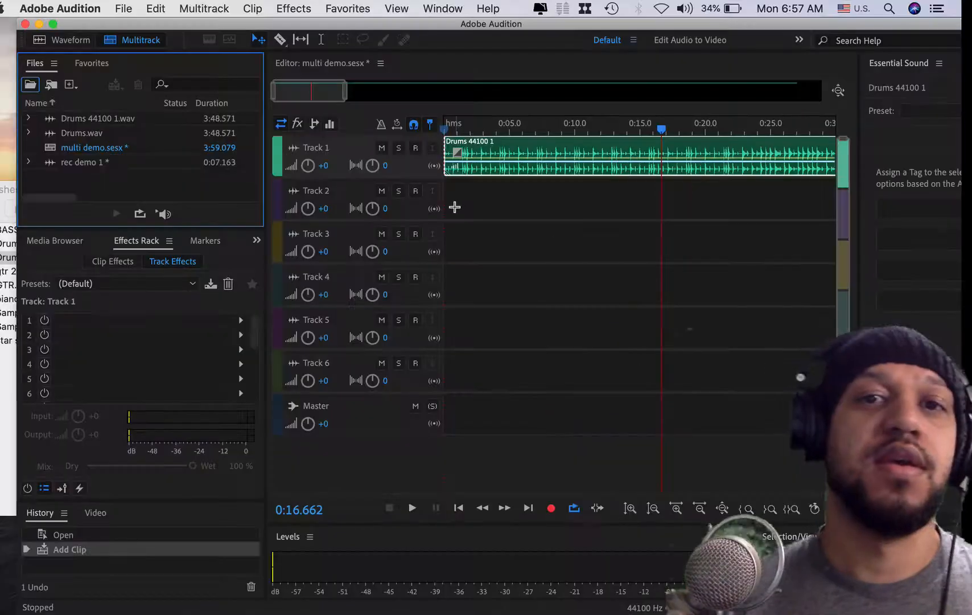
key(space)
key(space)
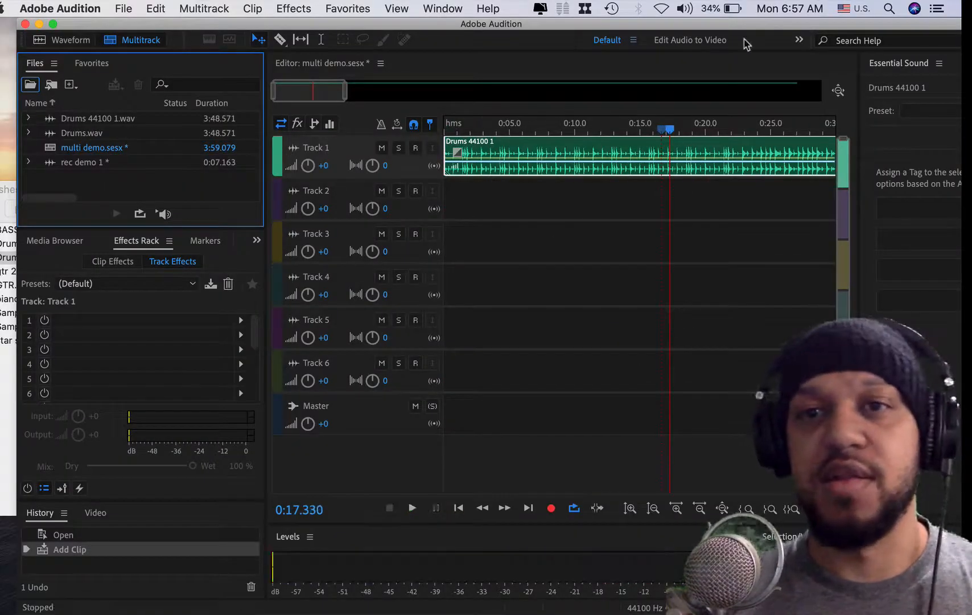
drag(752, 26, 734, 25)
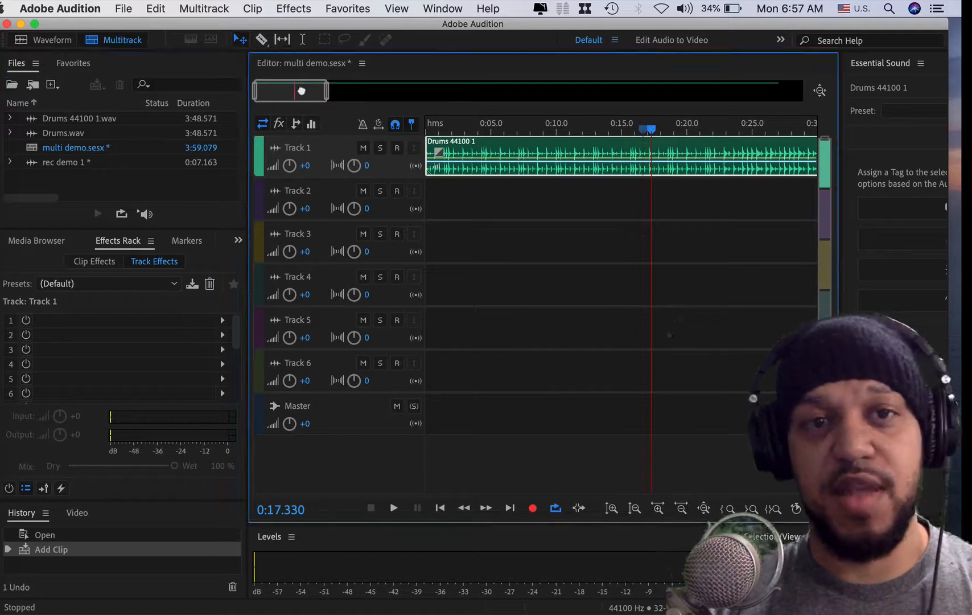
Resume playback from about 17 seconds and pan Track 1 to L71.7 while the drums play
drag(297, 89, 329, 91)
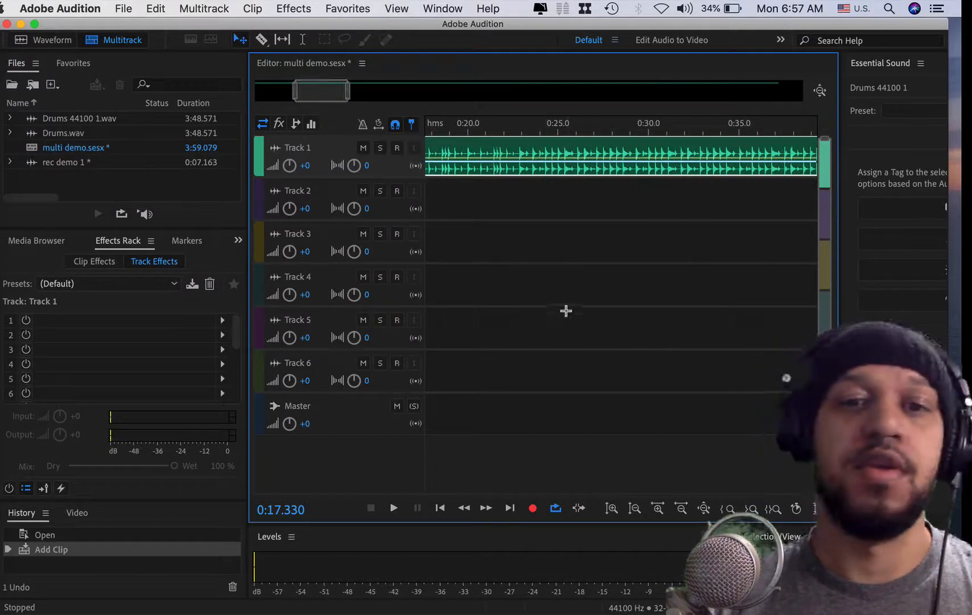
scroll(567, 312, up, 10)
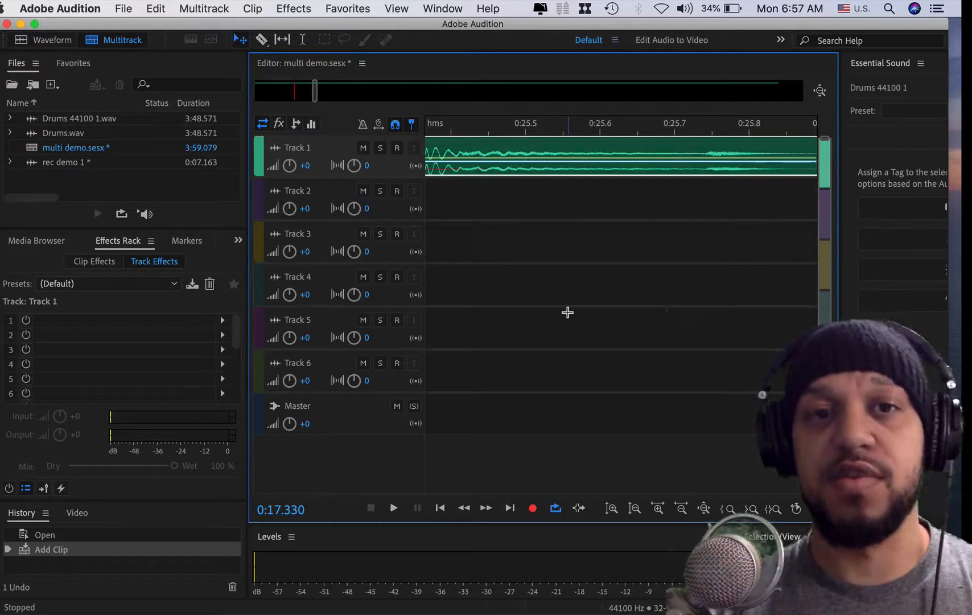
scroll(567, 312, down, 10)
key(space)
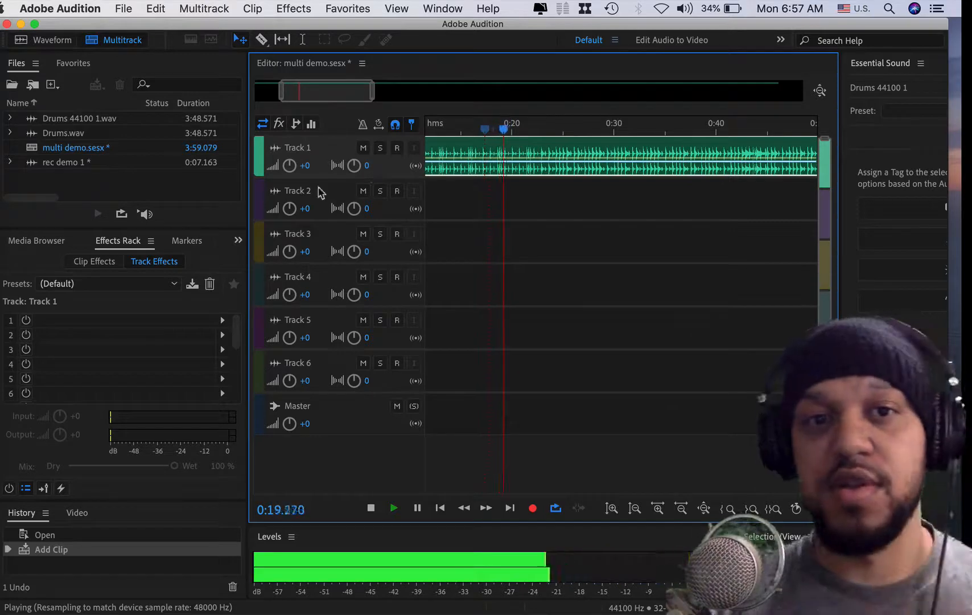
drag(348, 164, 195, 222)
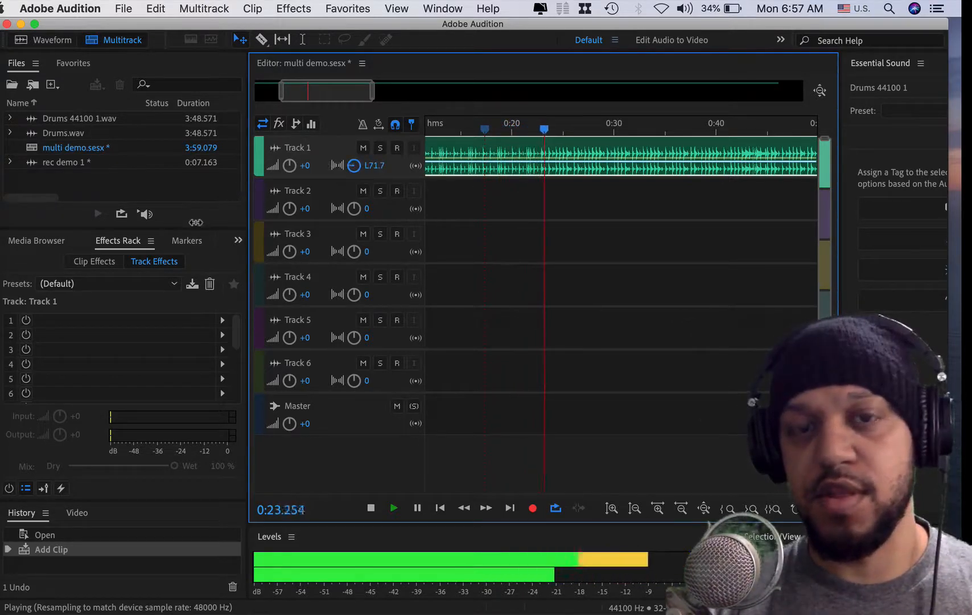
Try panning Track 1 toward the right during playback and reset its pan to 0
drag(354, 166, 480, 161)
alt+click(354, 165)
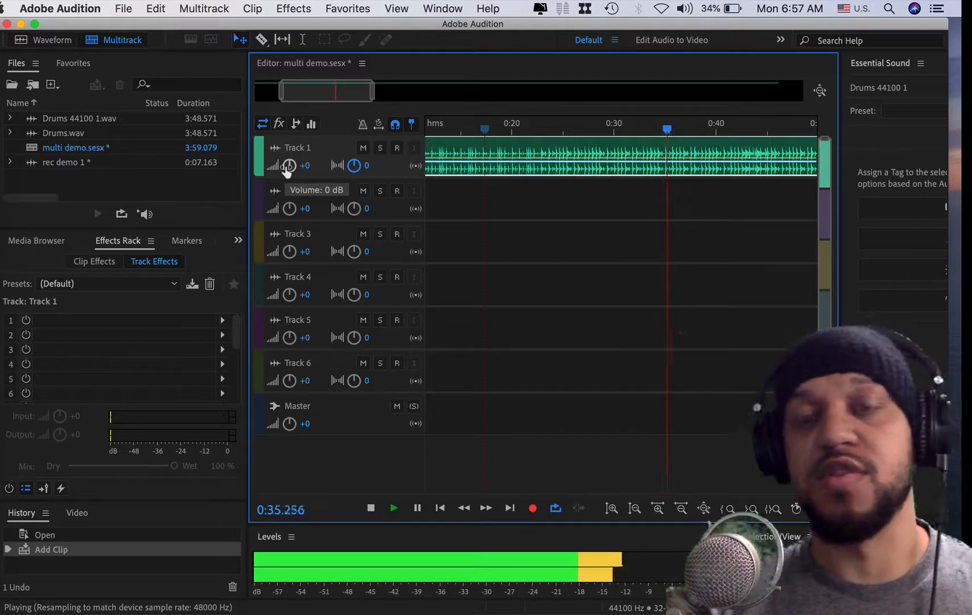
Lower Track 1's volume to -2.4 dB, stop playback and reset the volume to 0 dB
mouse_move(286, 170)
mouse_down()
mouse_move(219, 174)
mouse_move(304, 165)
mouse_move(271, 174)
mouse_up()
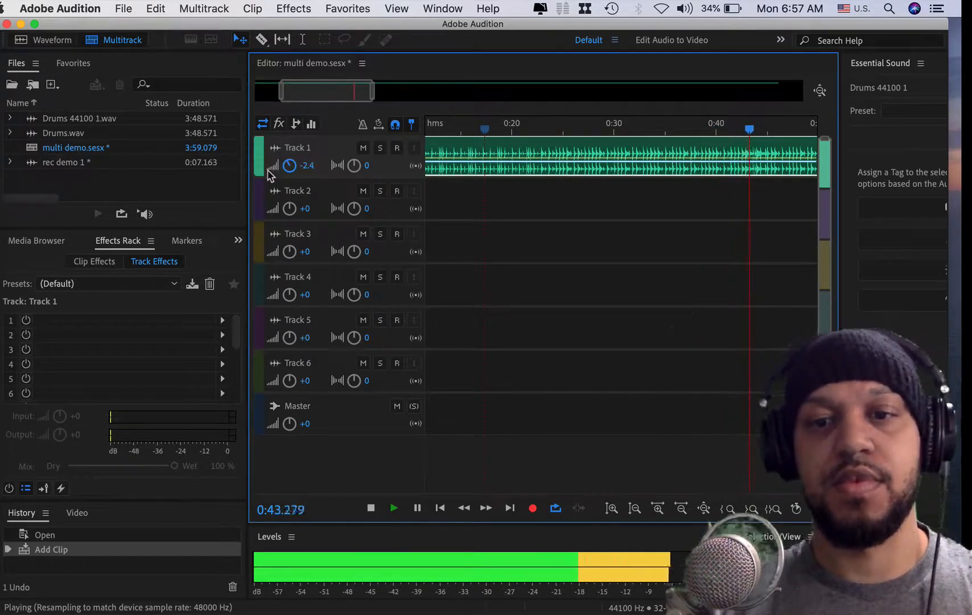
key(space)
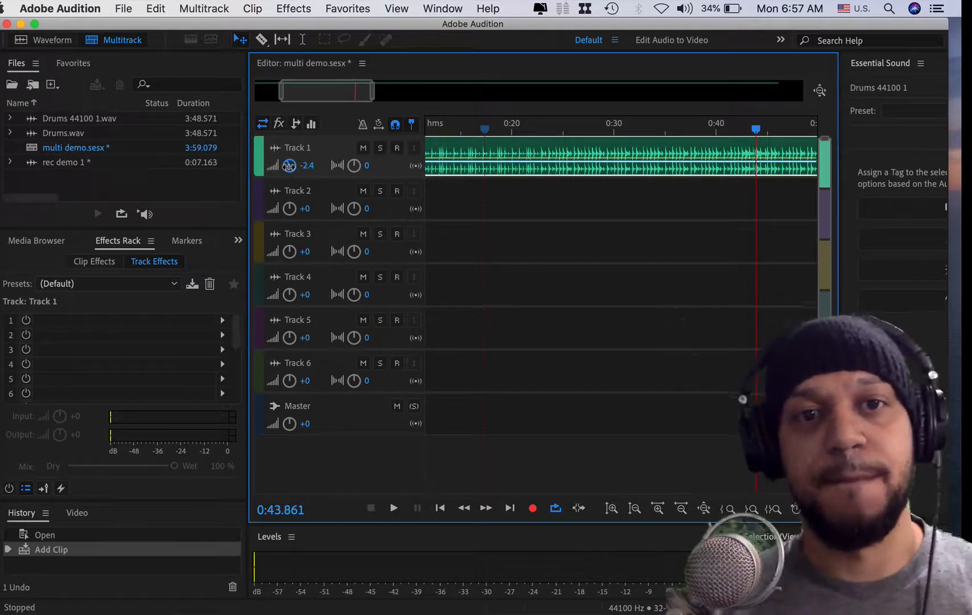
alt+click(289, 165)
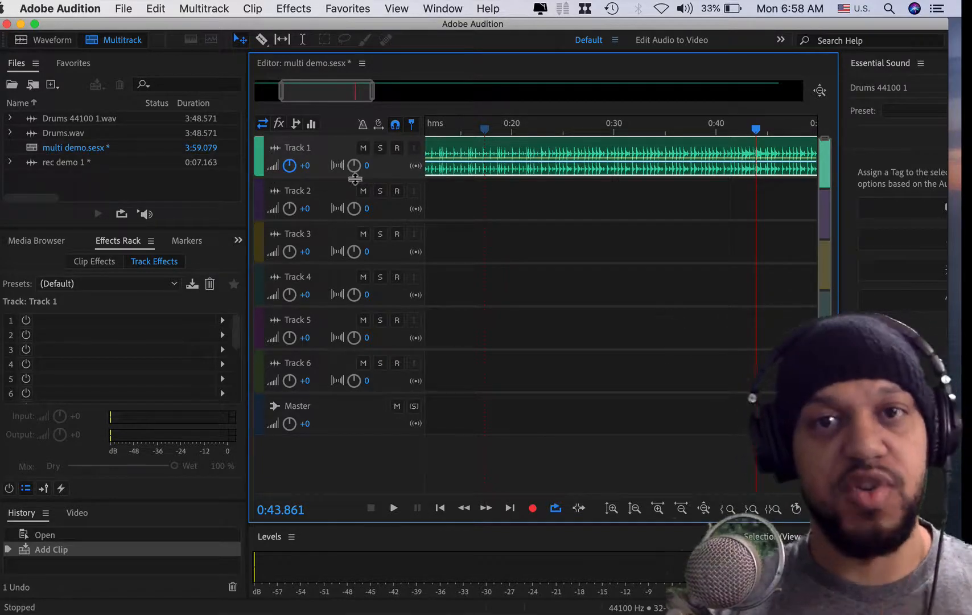
Make Track 1 taller and fit the full session length in the timeline
drag(355, 178, 361, 284)
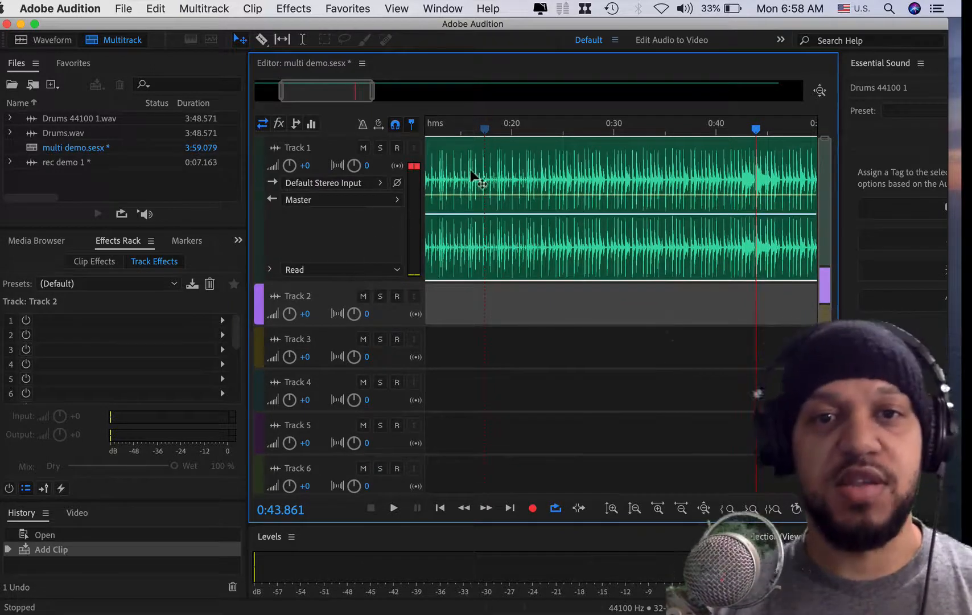
scroll(569, 228, down, 10)
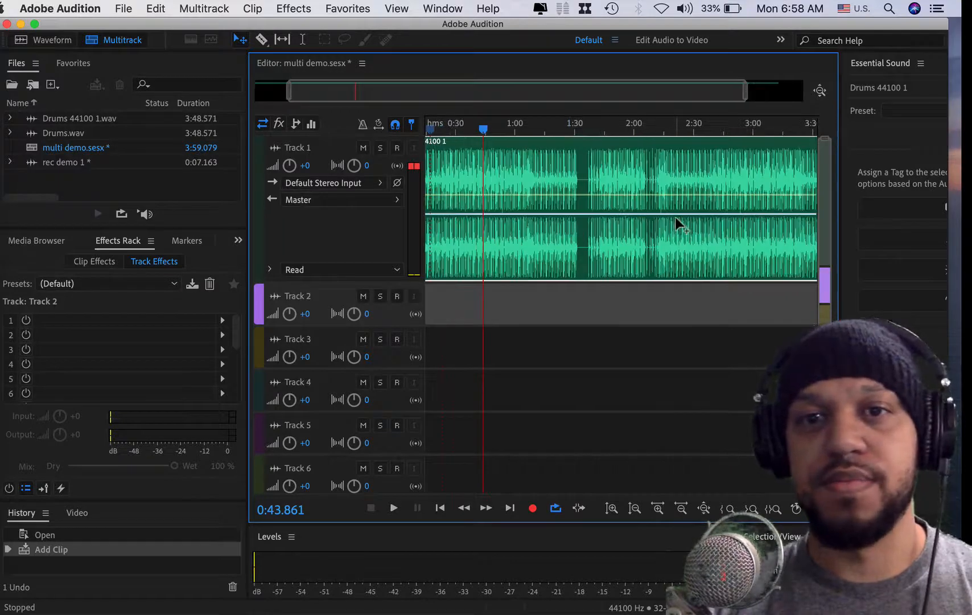
key(backslash)
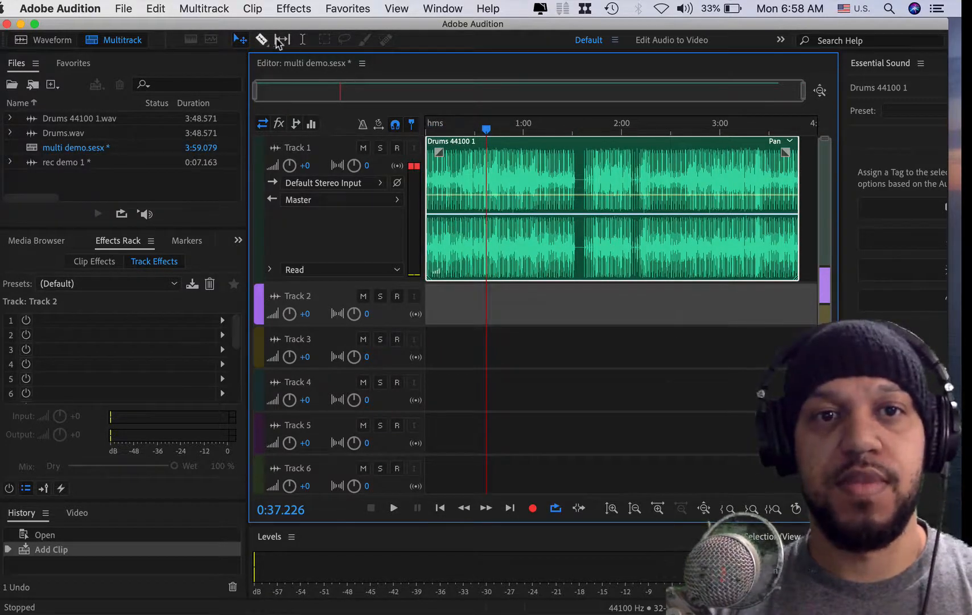
Delete the Drums clip's audio on Track 1 from about 1:31.881 to the end with the Time Selection tool
click(304, 43)
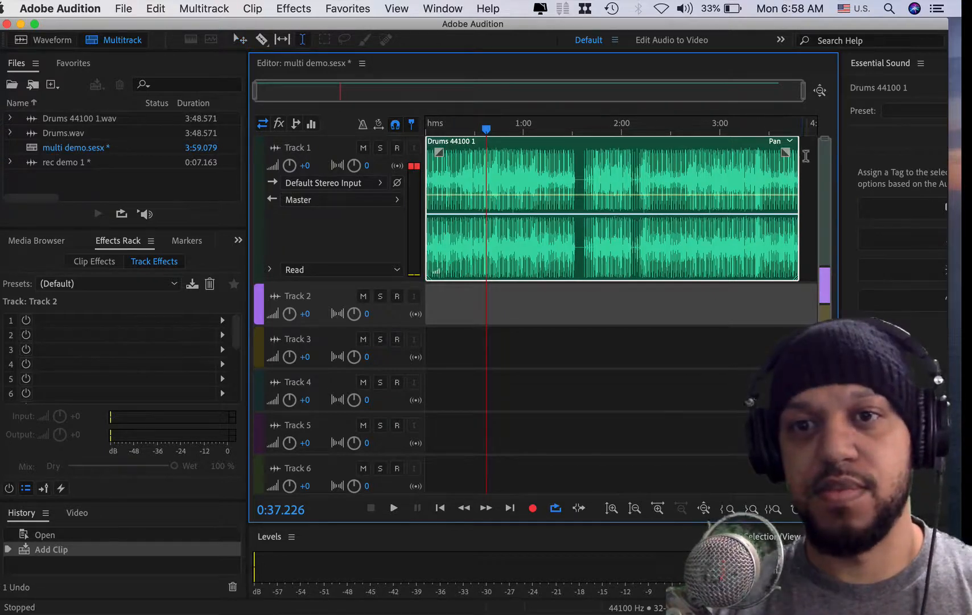
drag(805, 156, 575, 176)
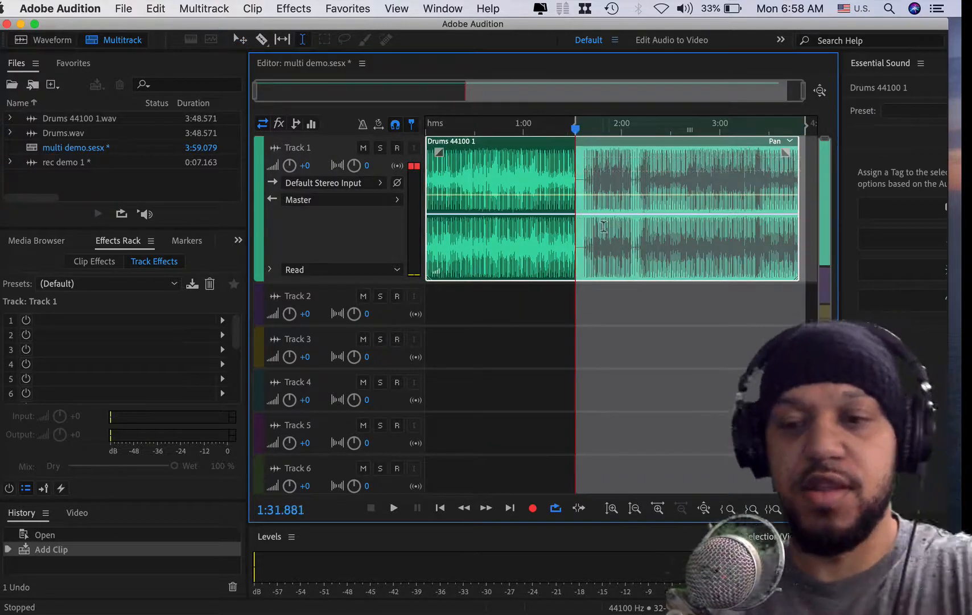
key(Delete)
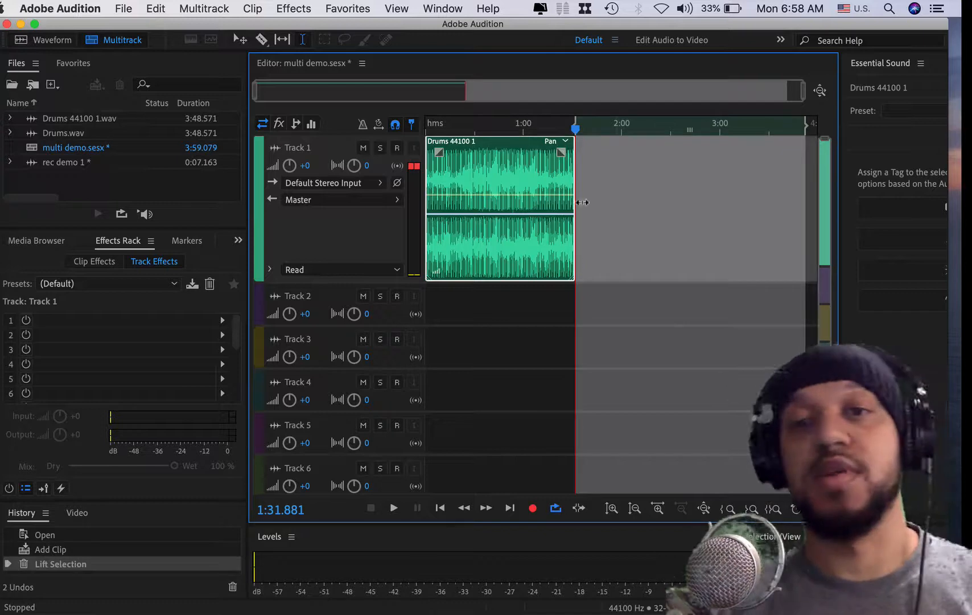
click(615, 176)
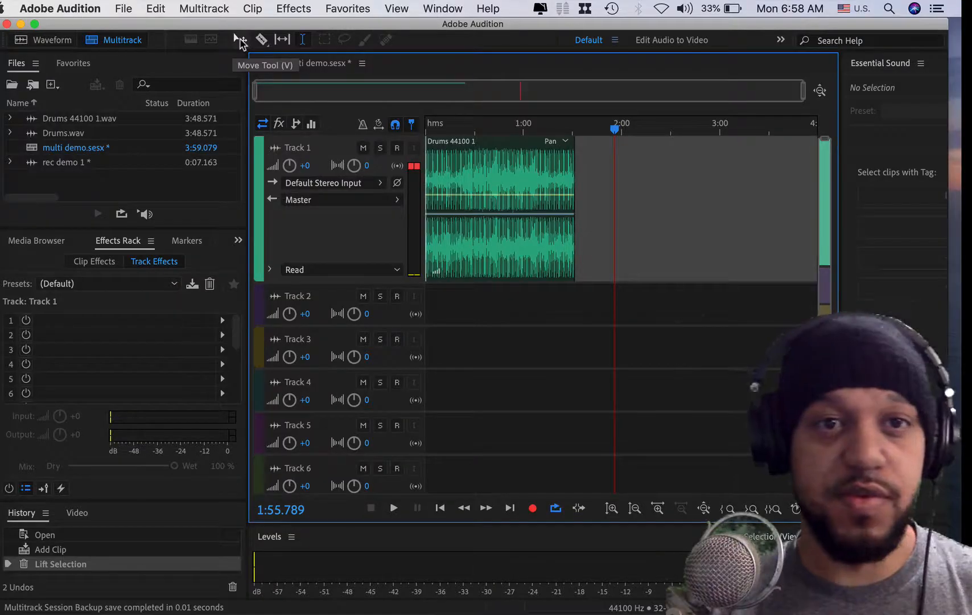
Restore the deleted part of the Drums clip by extending its end to full length with the Move tool
click(240, 41)
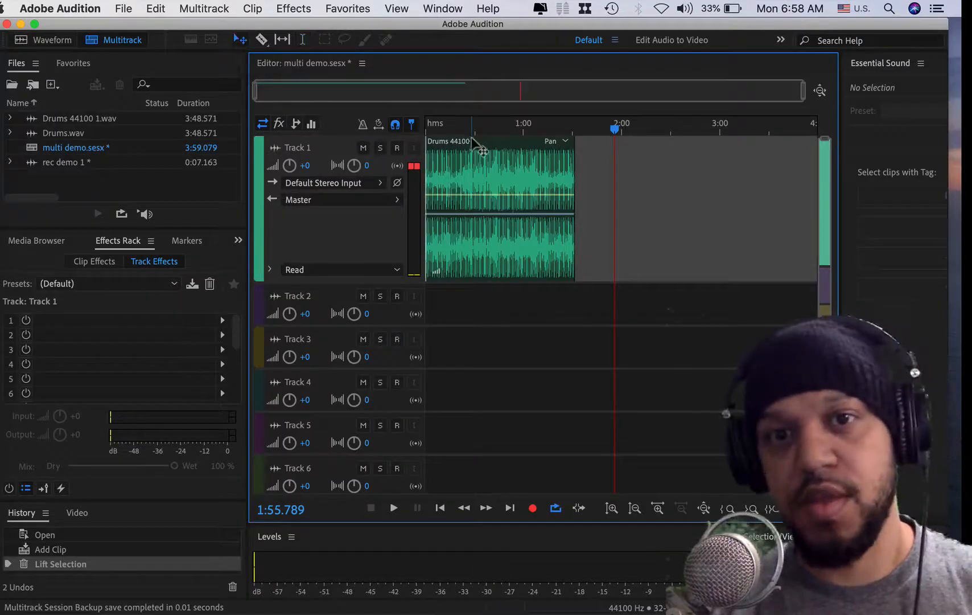
scroll(557, 199, up, 5)
scroll(561, 198, right, 5)
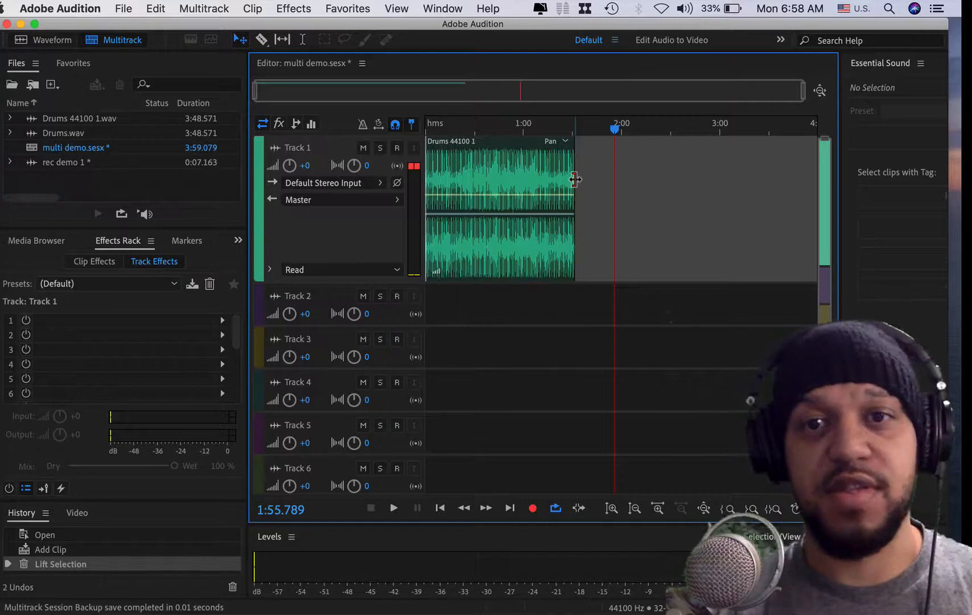
drag(573, 179, 860, 188)
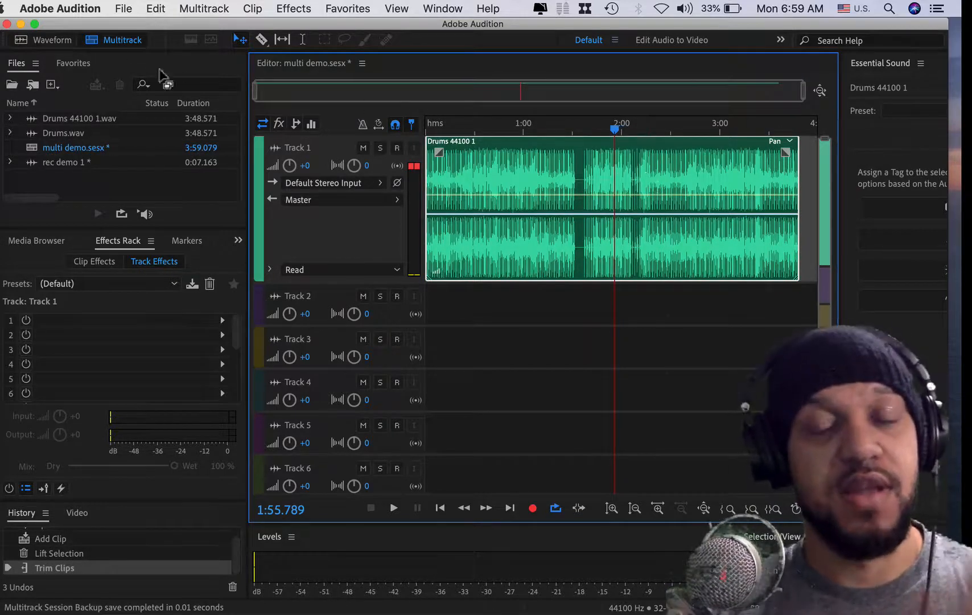
Open the Drums clip in the Waveform editor and delete its audio from 1:34.395 to the end, accepting the duration change
click(59, 47)
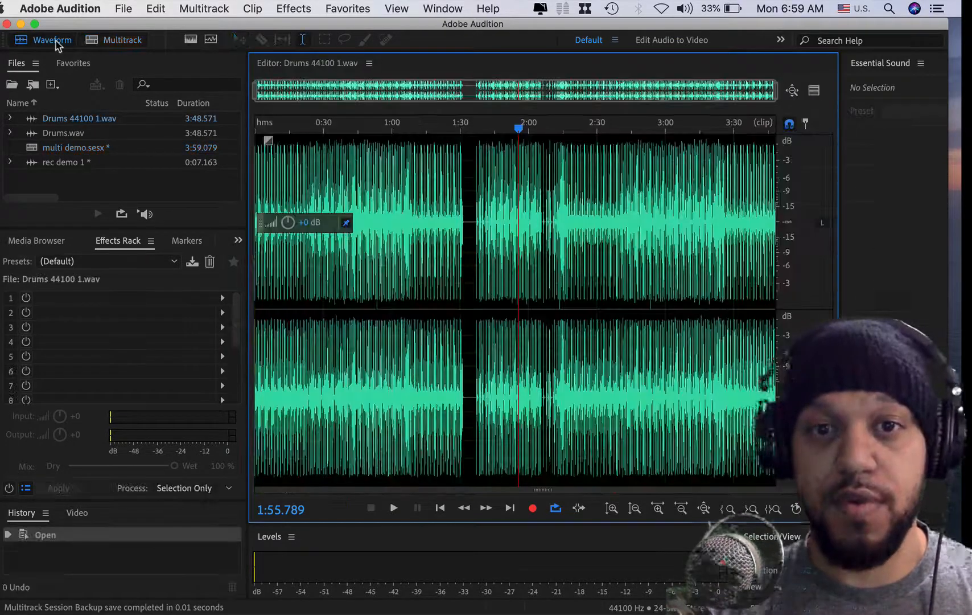
click(121, 40)
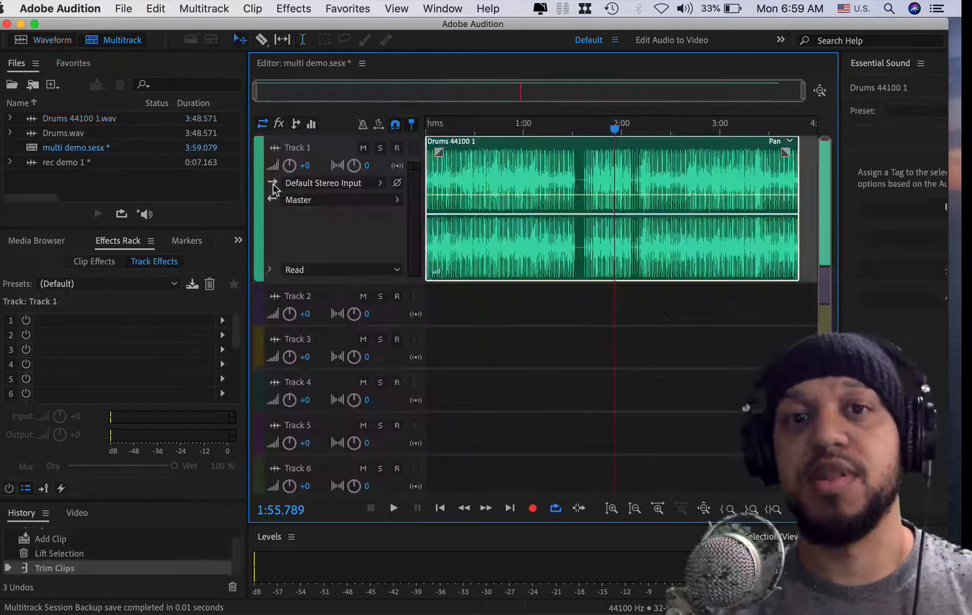
double_click(495, 171)
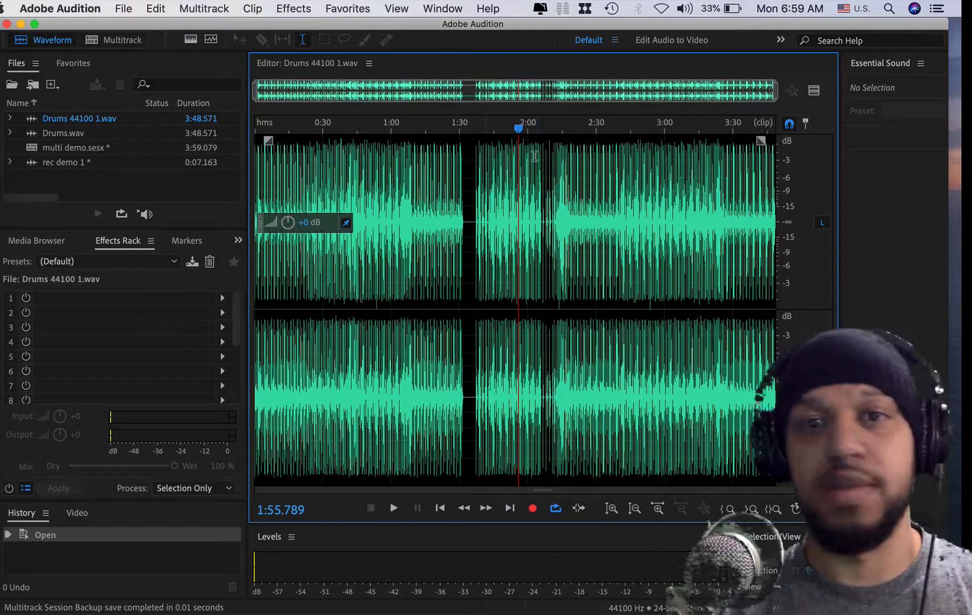
drag(470, 193, 803, 235)
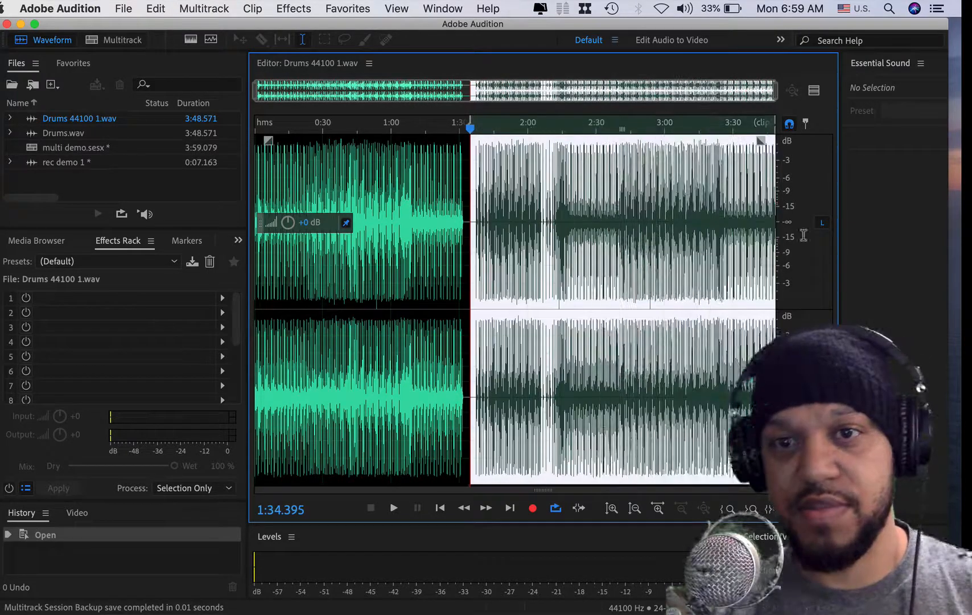
key(Delete)
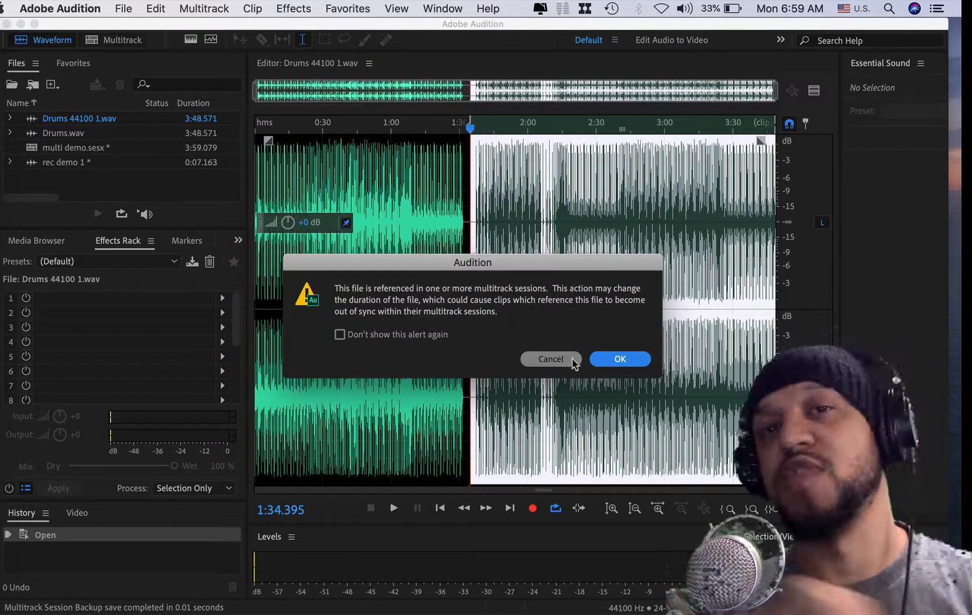
click(619, 359)
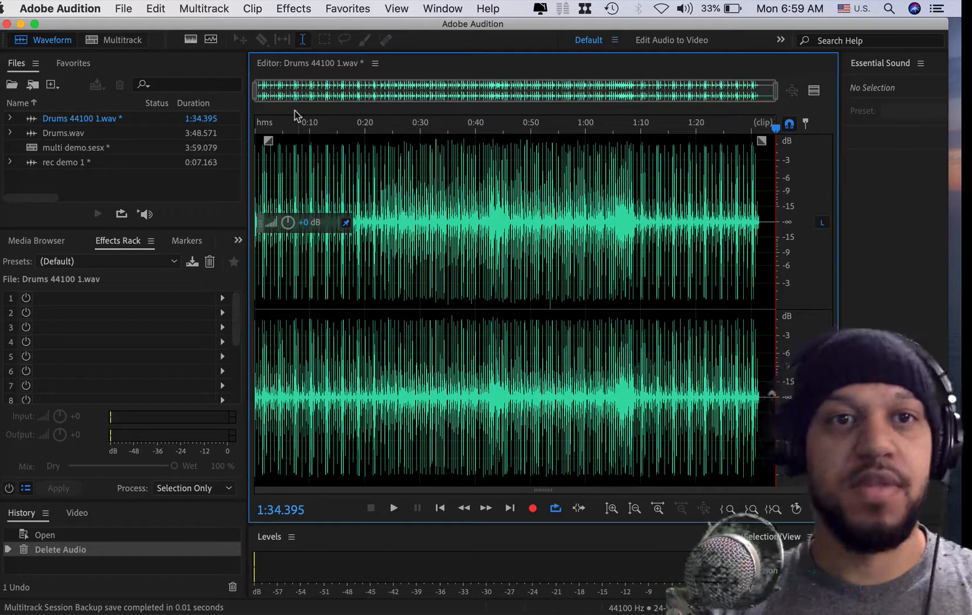
Check the shortened clip in the multitrack session, undo the deletion in the Waveform editor and return to the session
click(115, 45)
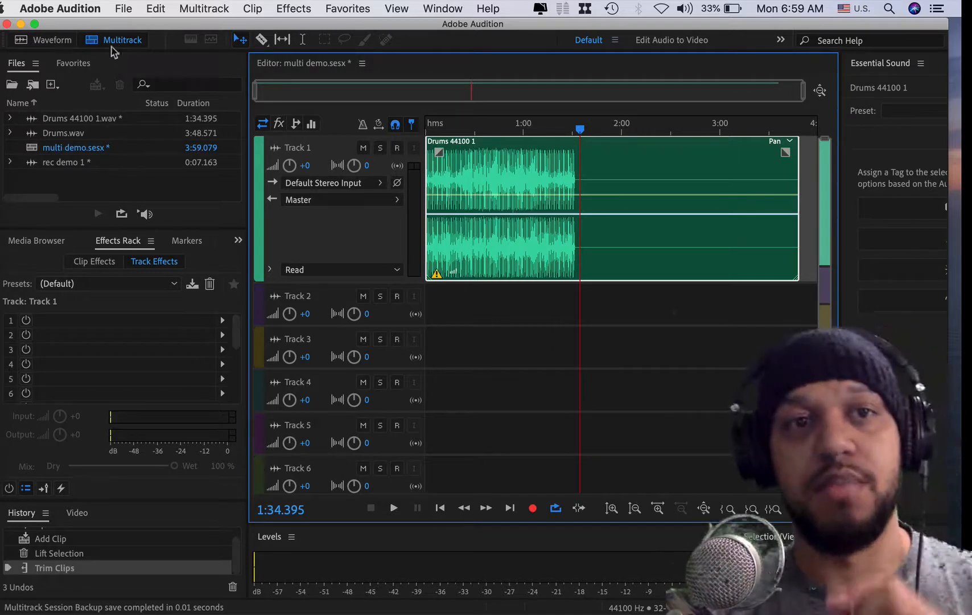
click(60, 41)
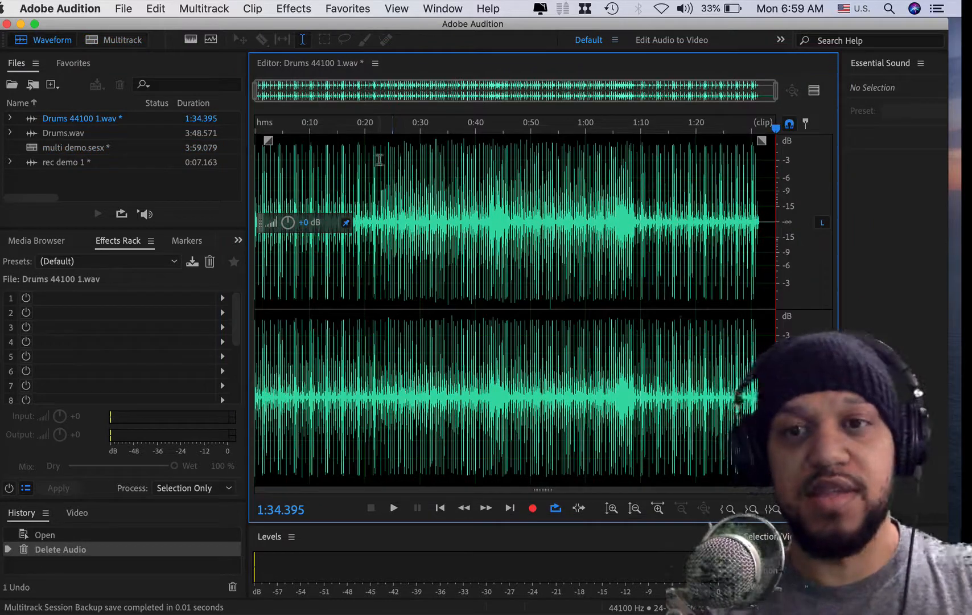
key(super+z)
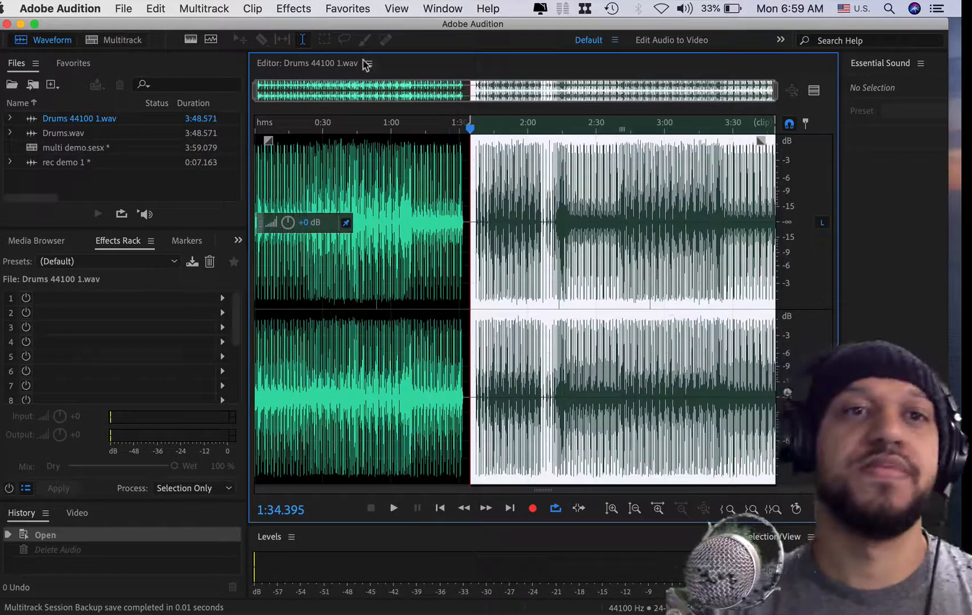
click(116, 40)
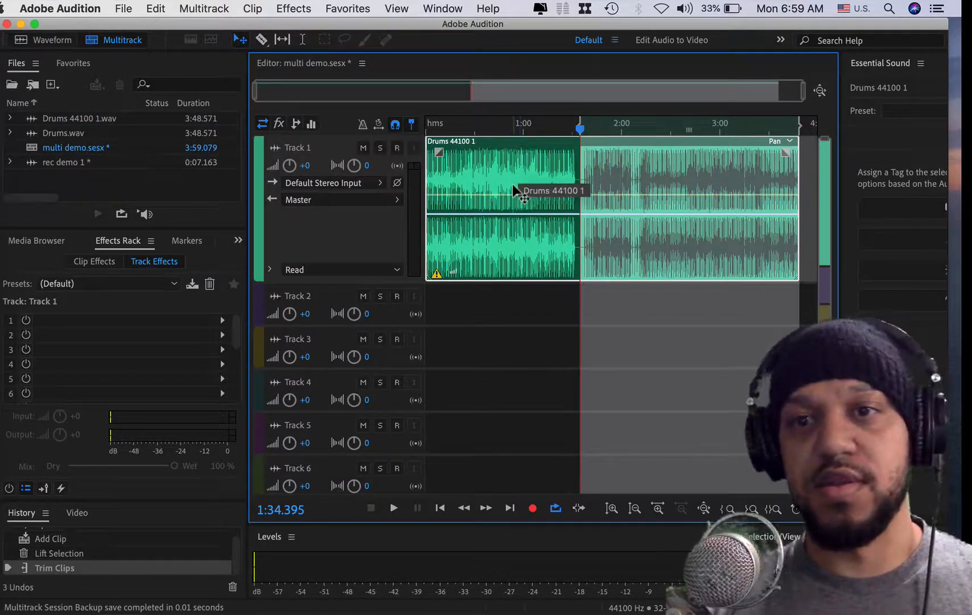
Try lowering and raising the volume envelope of the Drums clip on Track 1, undoing each change
scroll(513, 185, up, 10)
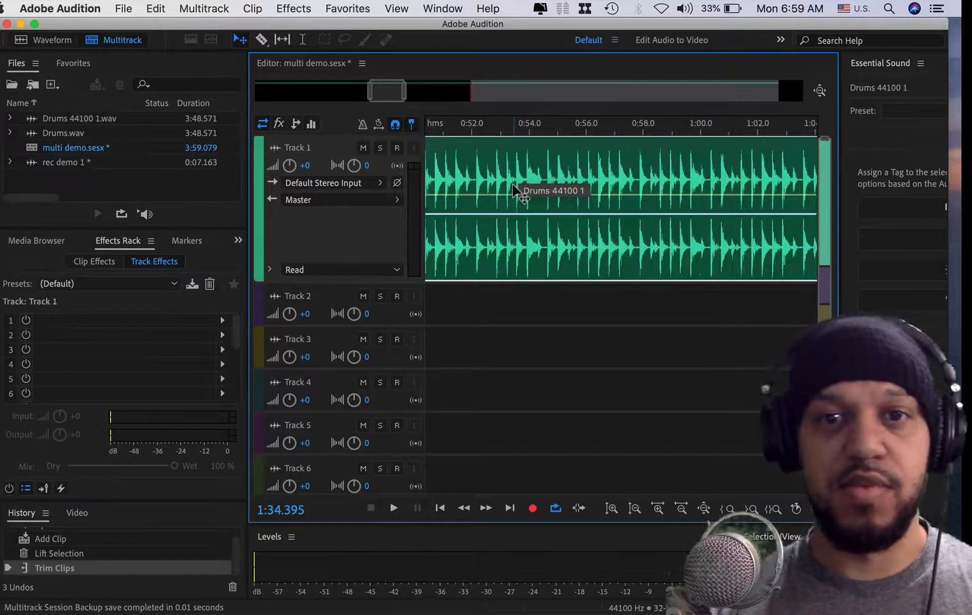
scroll(515, 190, up, 8)
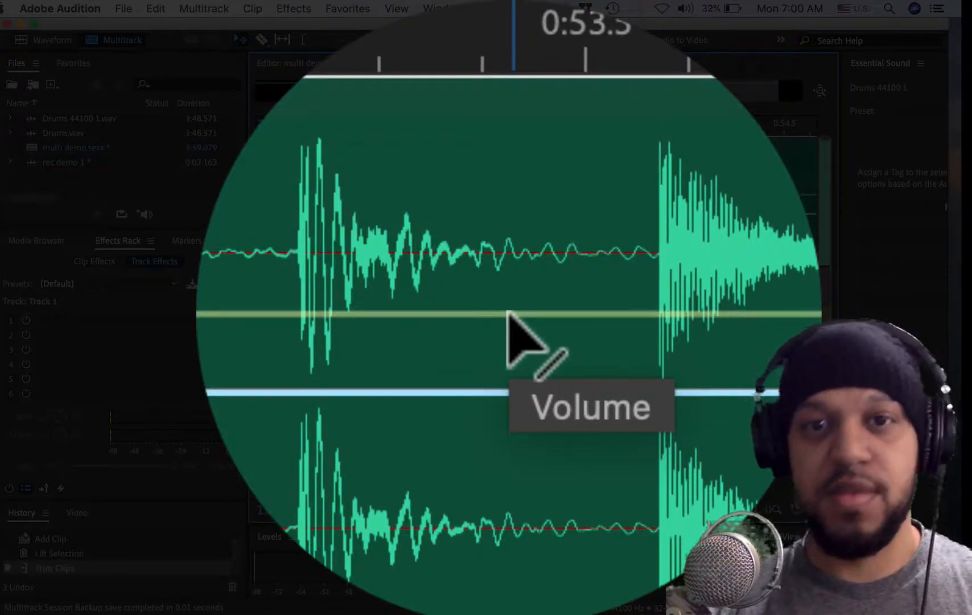
scroll(508, 313, down, 8)
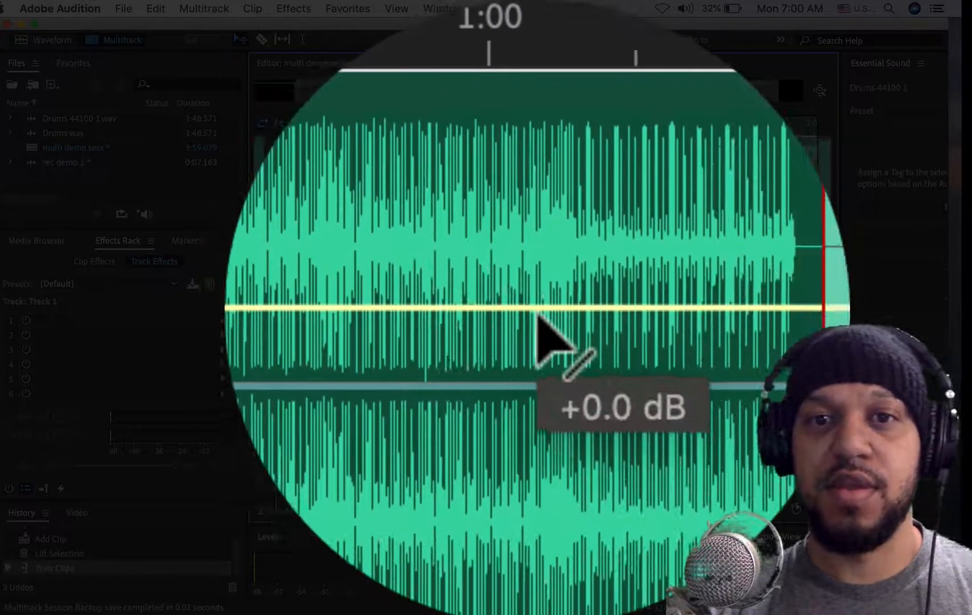
mouse_move(538, 316)
mouse_down()
mouse_move(538, 281)
mouse_move(542, 330)
mouse_move(538, 316)
mouse_up()
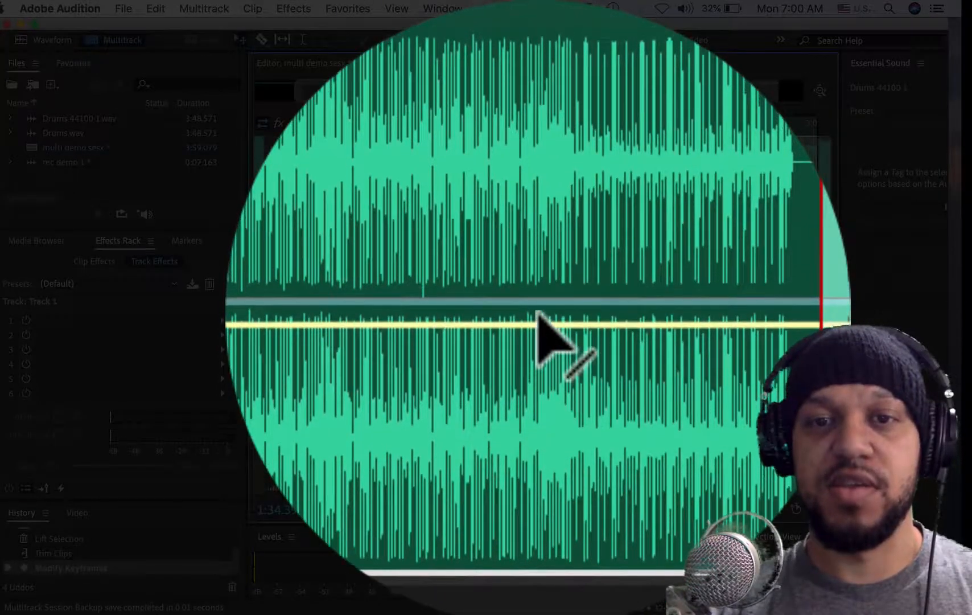
scroll(536, 311, up, 5)
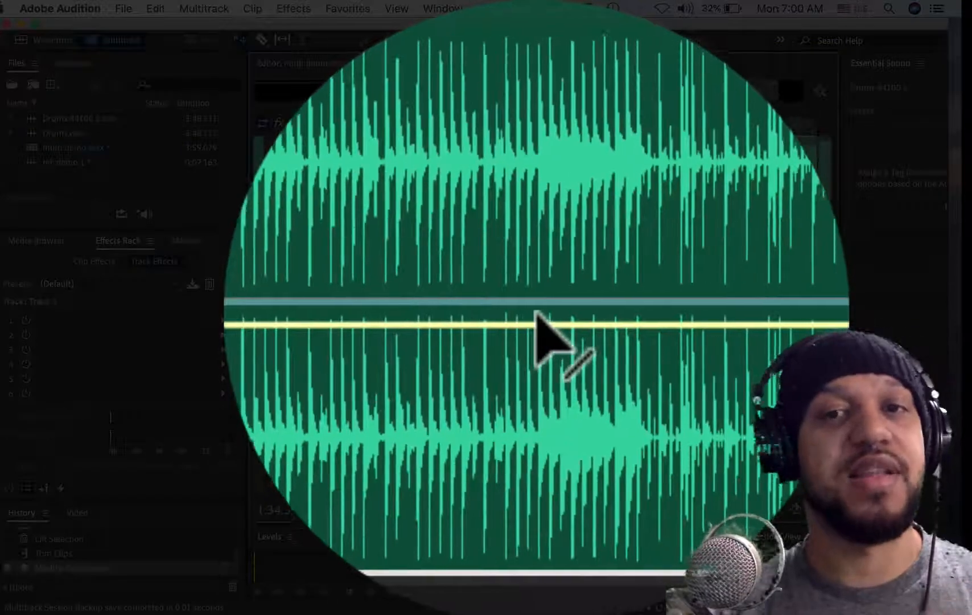
key(super+z)
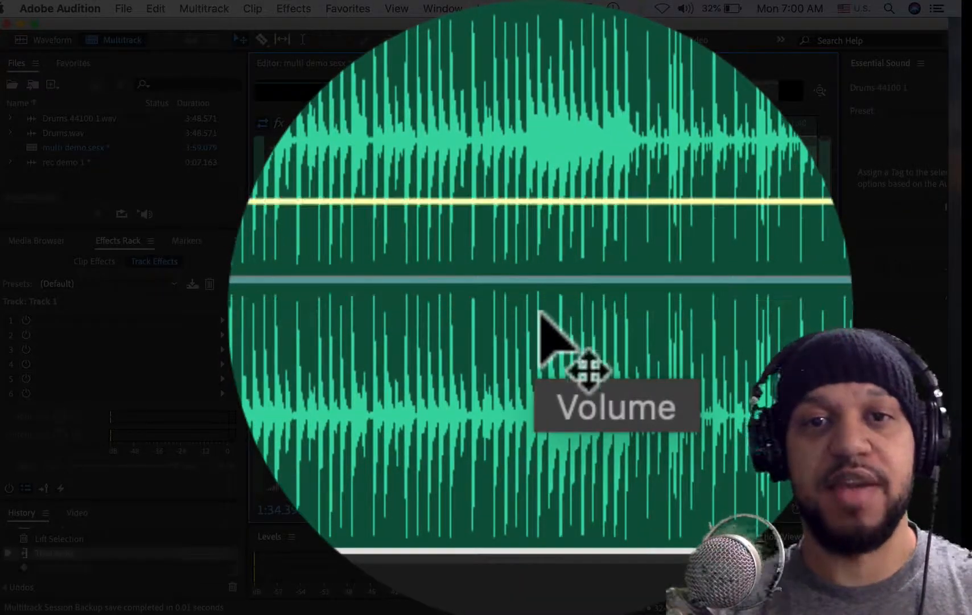
drag(548, 312, 547, 171)
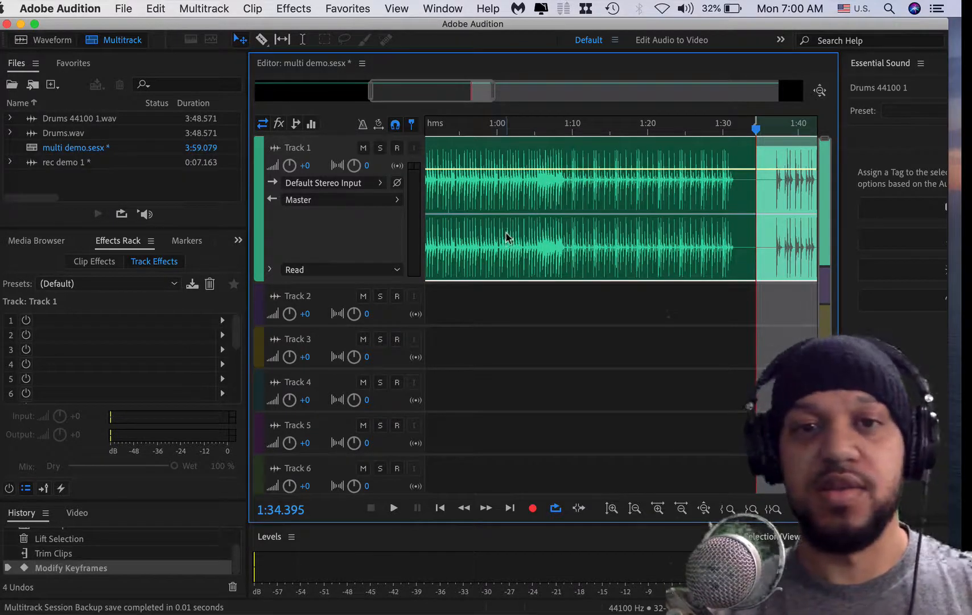
key(super+z)
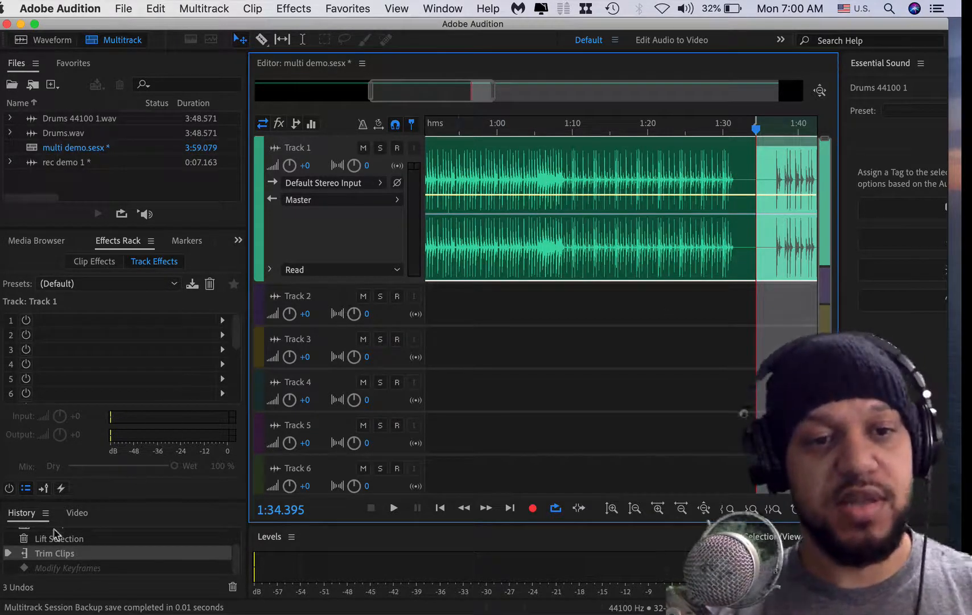
Enlarge the History panel slightly to show more of the session's edits
drag(110, 500, 117, 448)
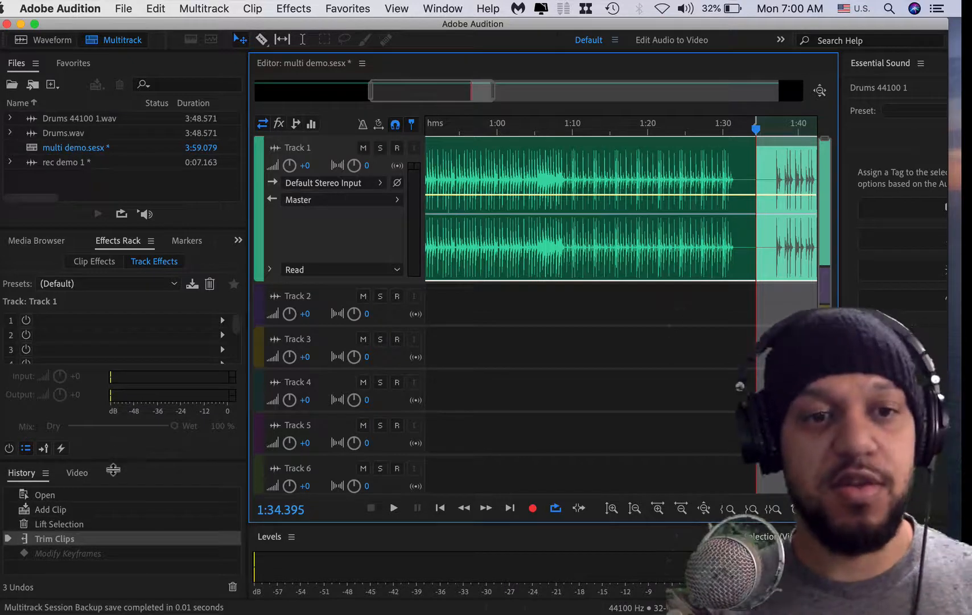
drag(113, 470, 115, 490)
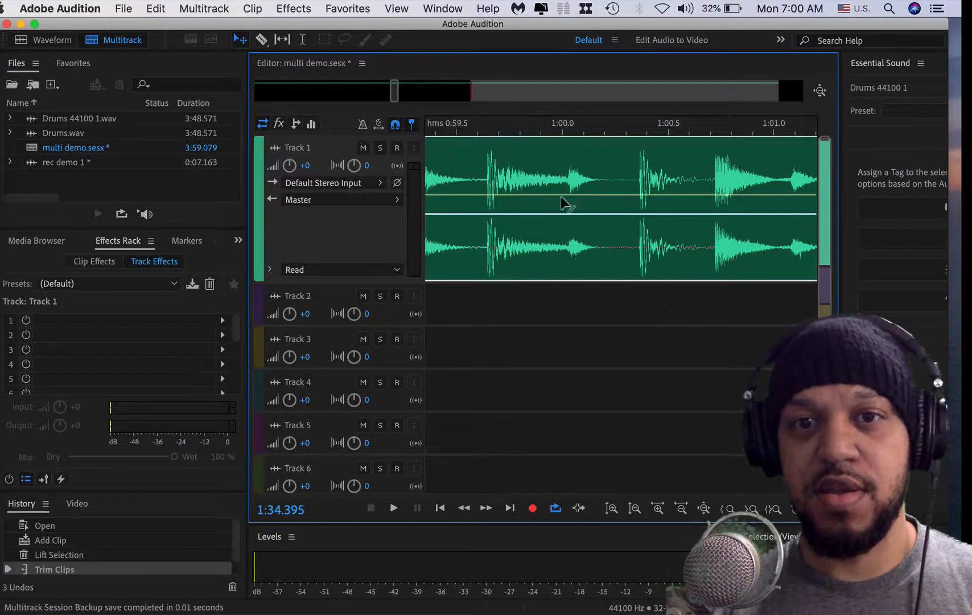
Raise the pan envelope of the Drums clip on Track 1 above its center line
drag(564, 213, 567, 174)
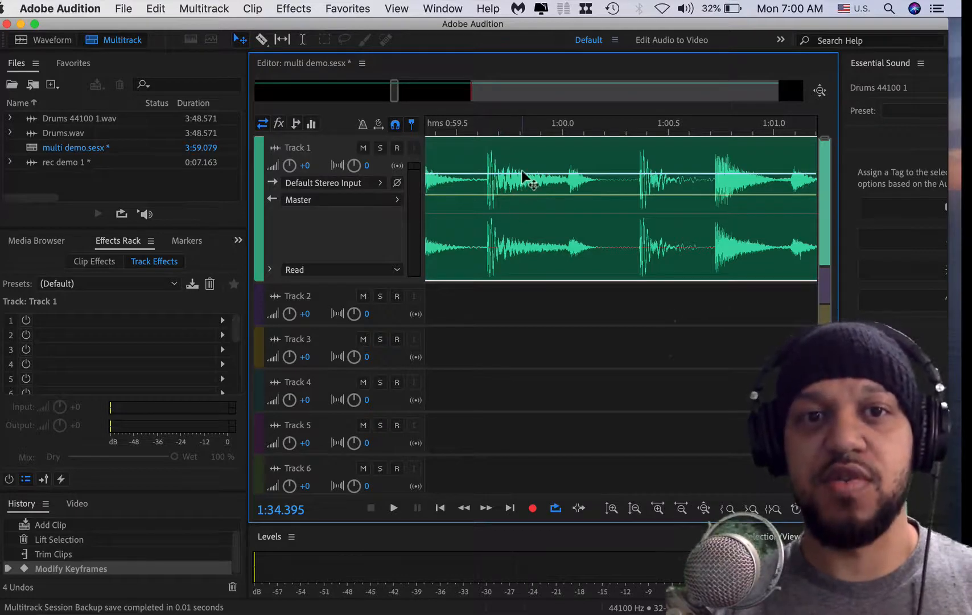
Undo the pan envelope change on the Drums clip on Track 1
key(super+z)
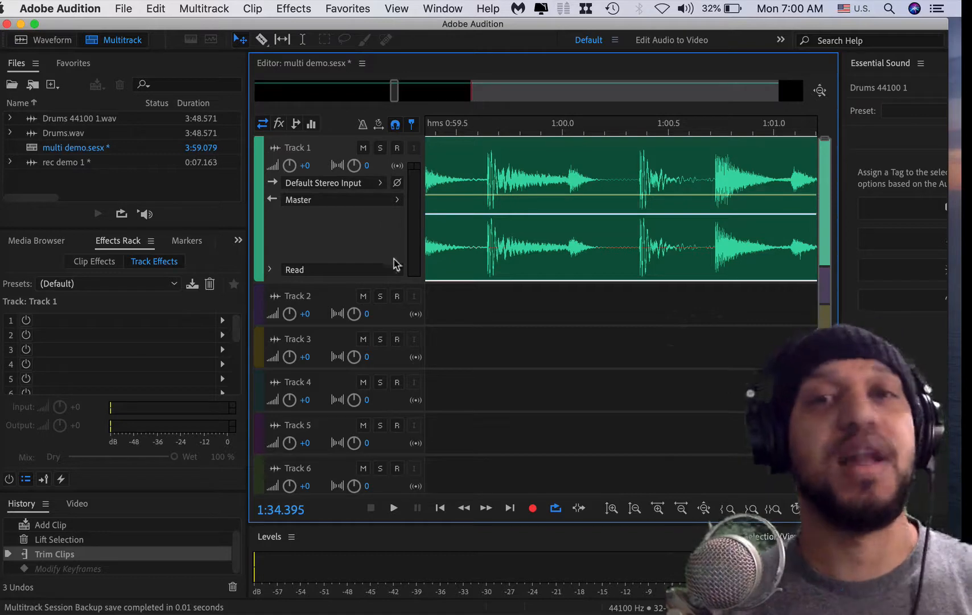
scroll(483, 209, down, 6)
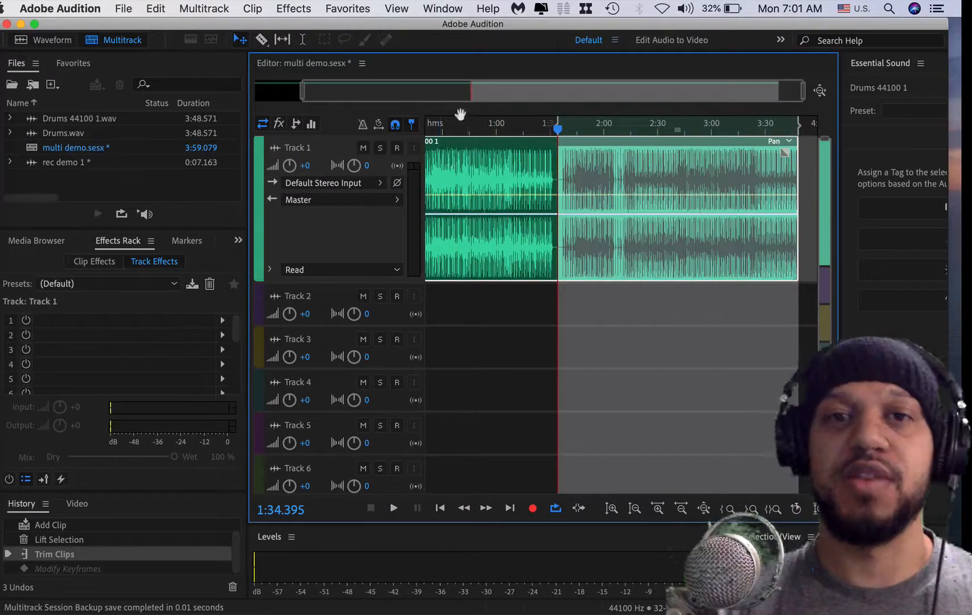
Move the Audition window aside and bring the Finder folder "THREE Wishes track out BPM 84" fully into view in front of it
drag(415, 26, 463, 19)
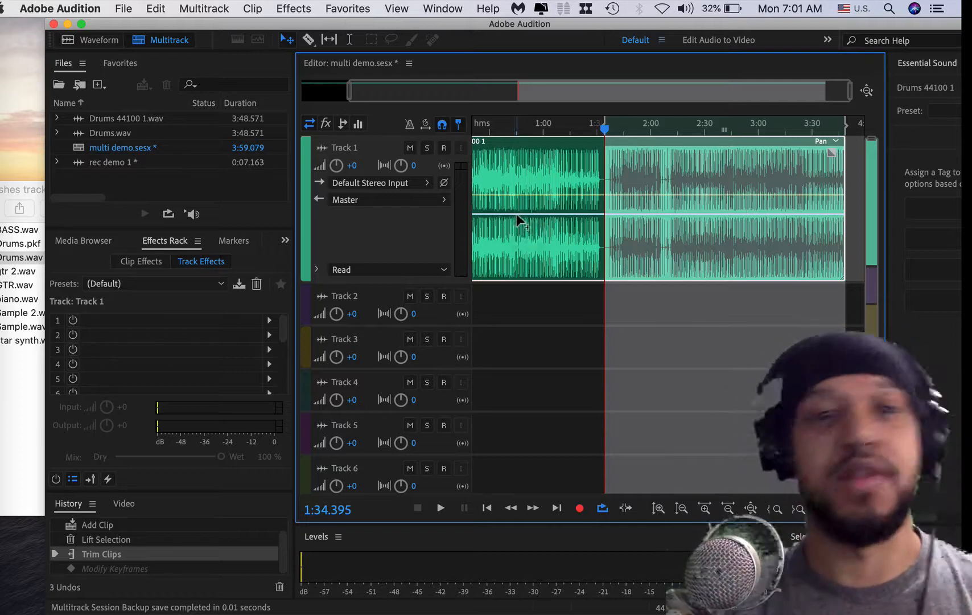
scroll(521, 212, up, 1)
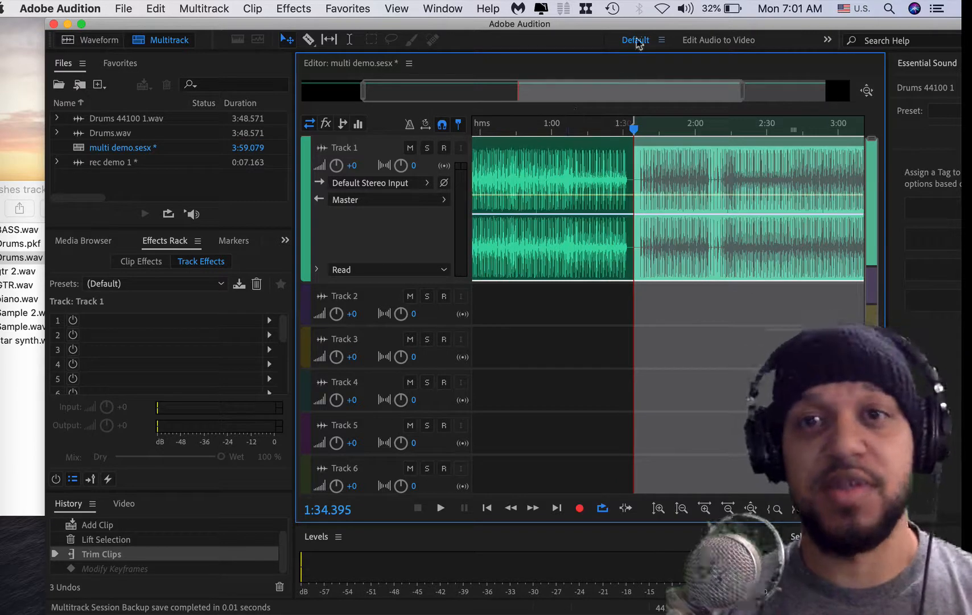
drag(645, 29, 726, 13)
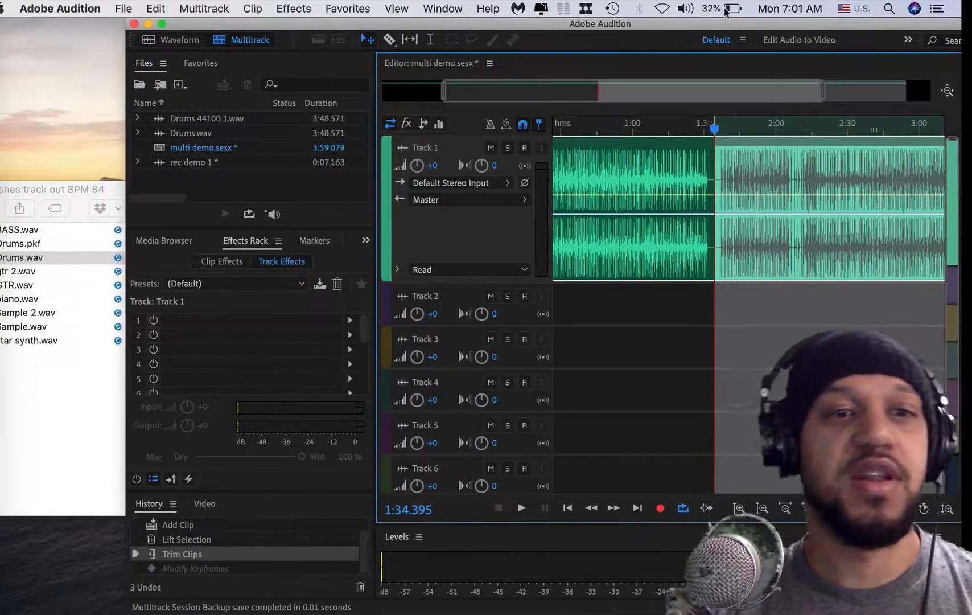
click(93, 188)
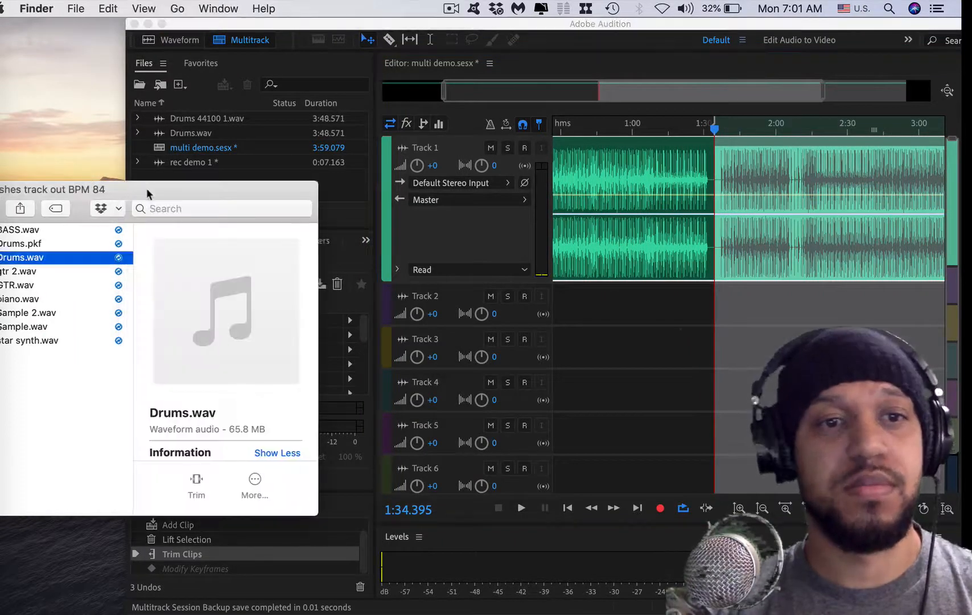
drag(143, 195, 185, 261)
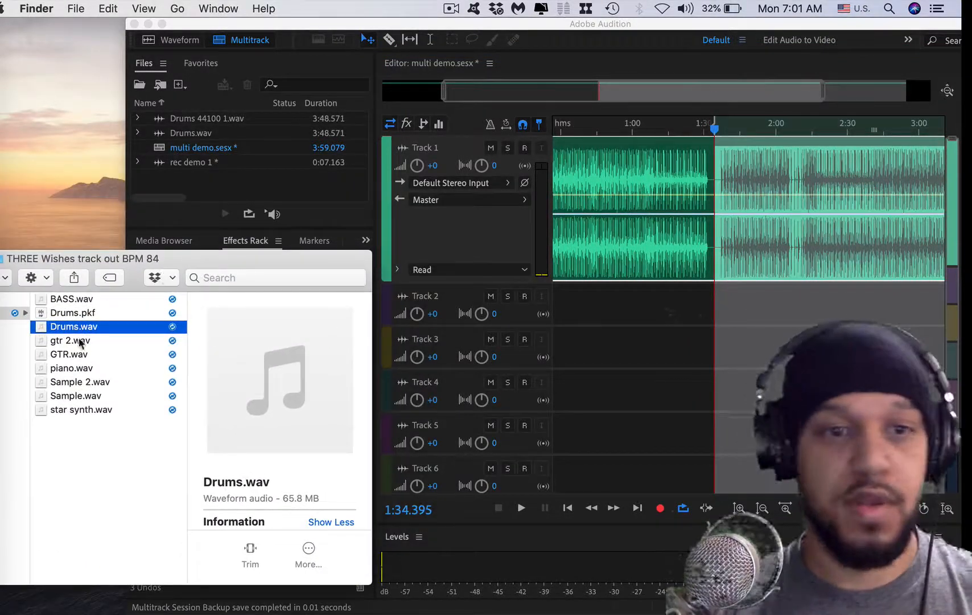
Add gtr 2.wav from the Finder folder to Track 2, accept the sample-rate conversion copy, and align the clip with the session start
click(66, 340)
drag(60, 344, 558, 299)
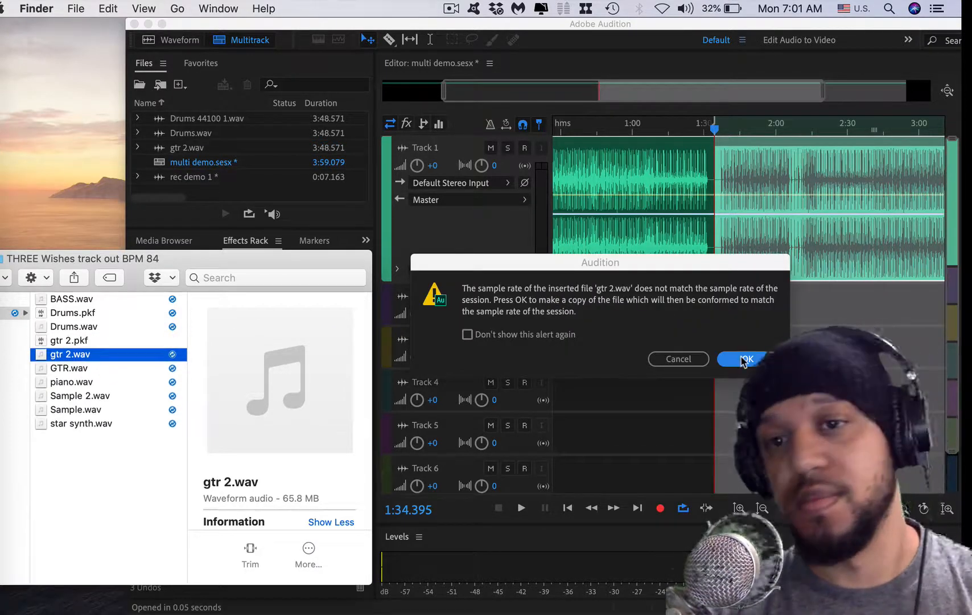
click(742, 360)
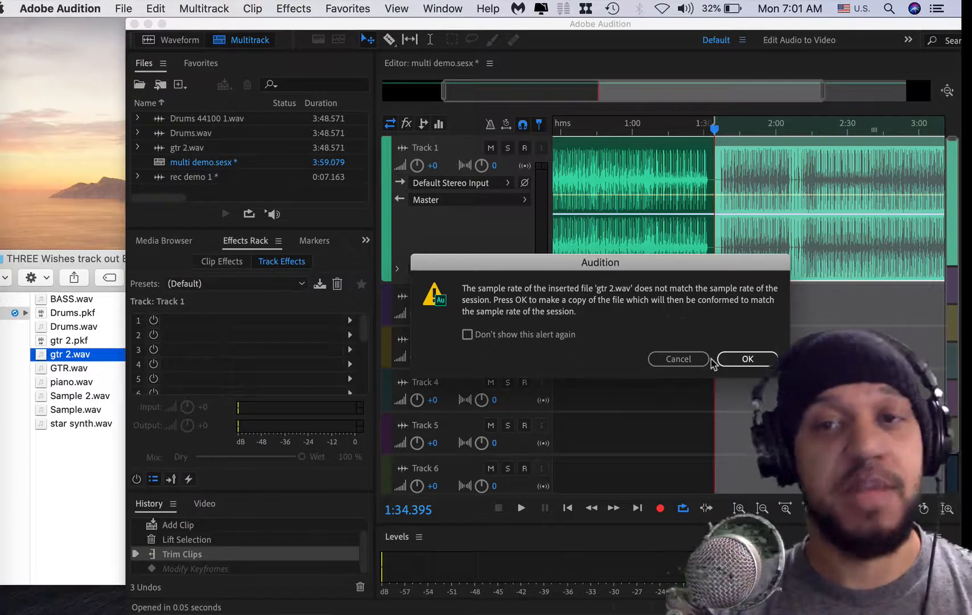
click(742, 363)
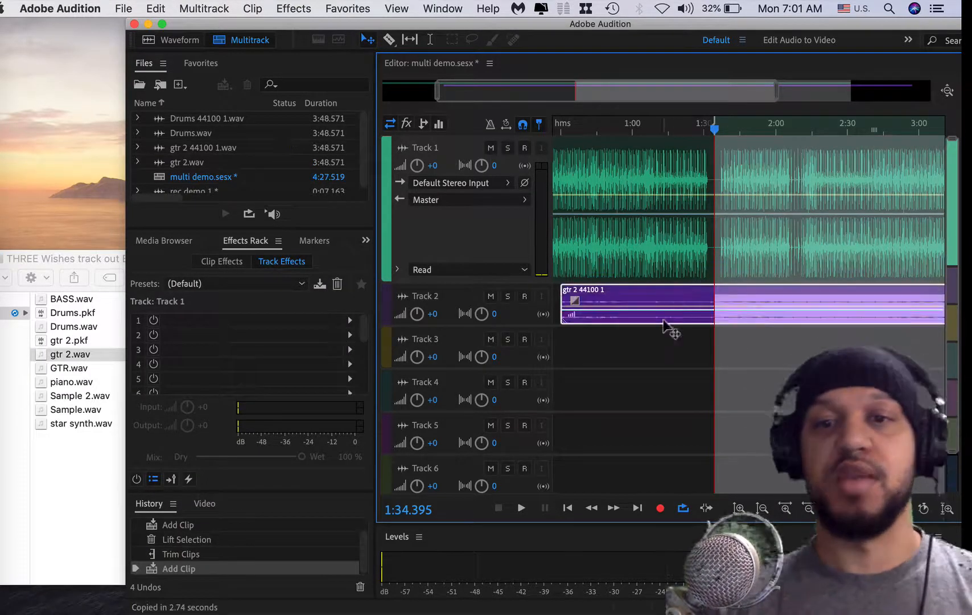
drag(697, 296, 620, 303)
key(minus)
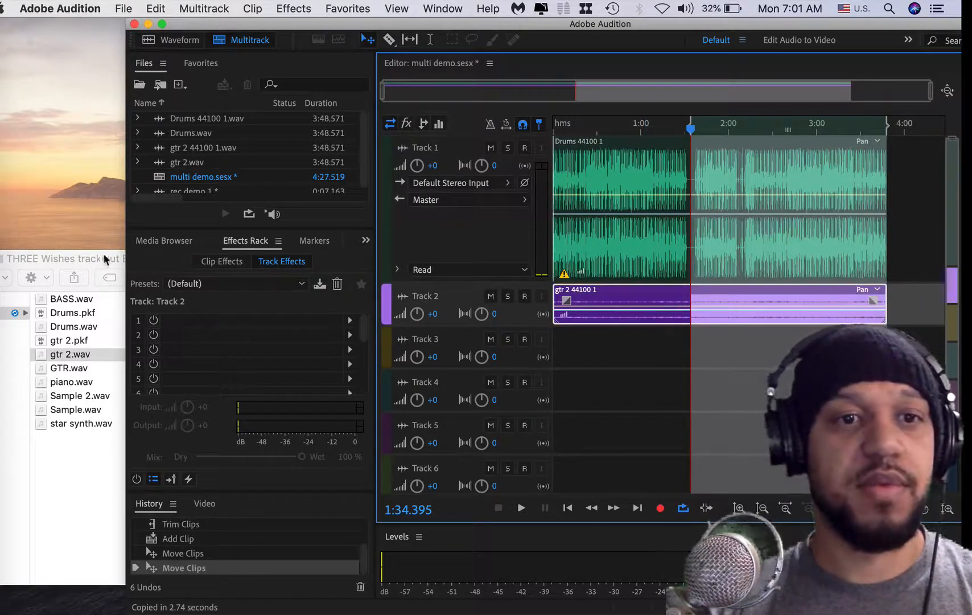
Add piano.wav from the Finder folder to Track 3 at the session start, accepting the sample-rate conversion copy
click(91, 355)
click(72, 382)
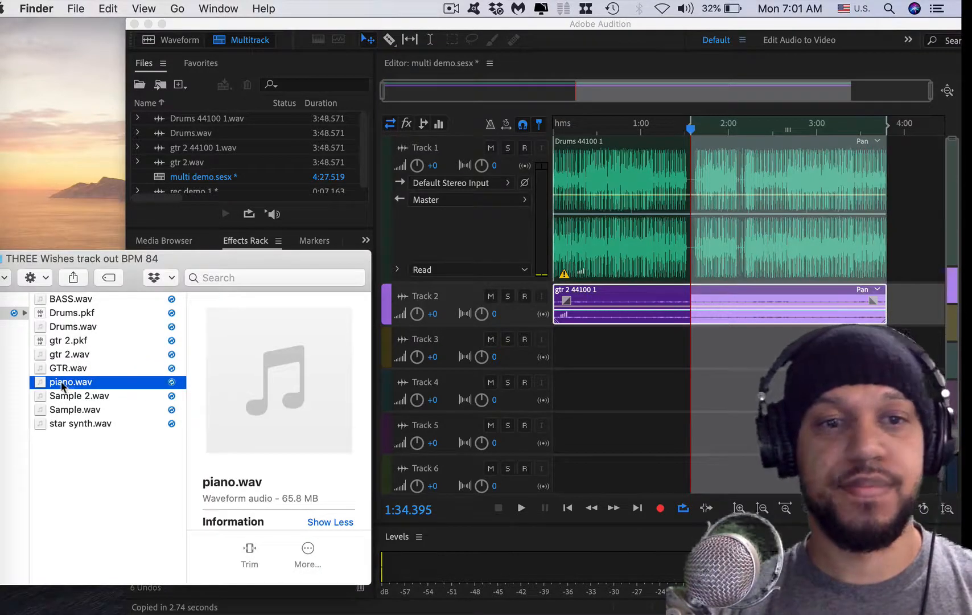
drag(60, 382, 568, 339)
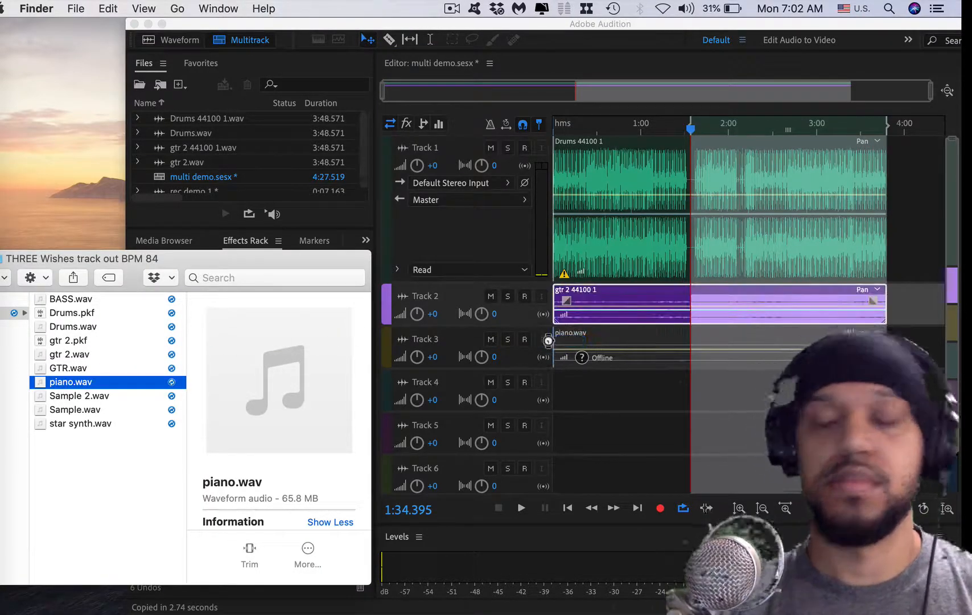
click(744, 361)
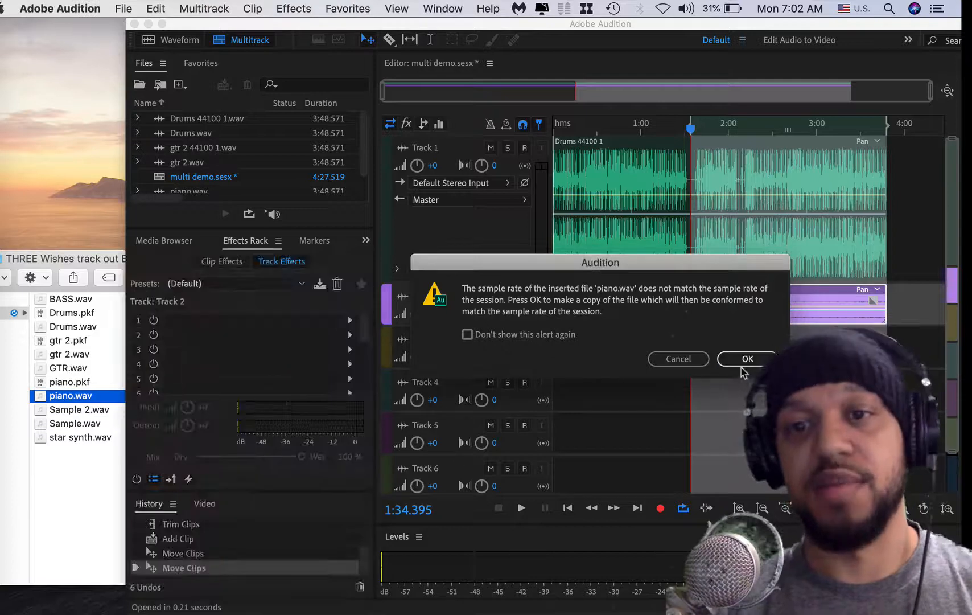
click(750, 361)
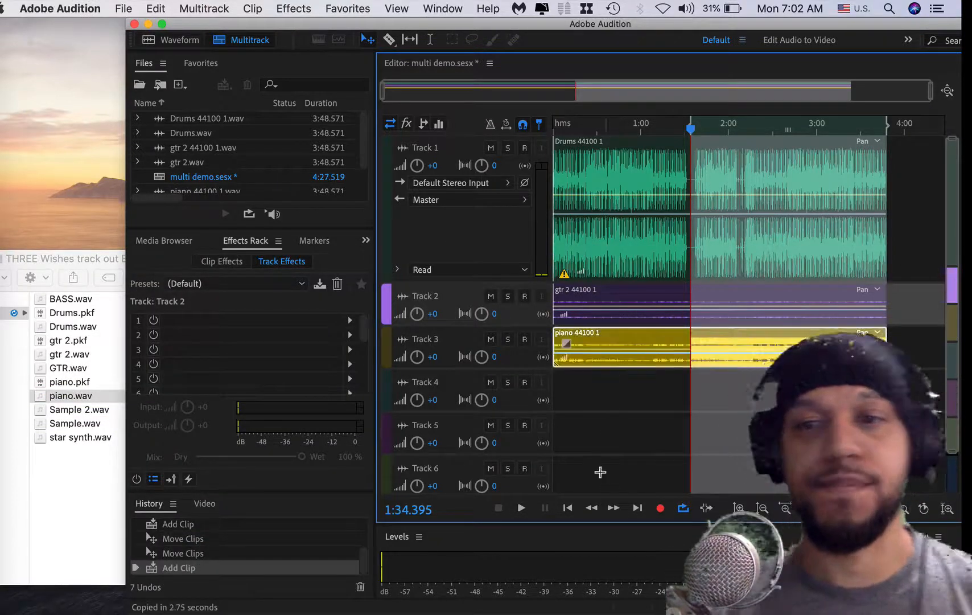
Play short passages of the session from the current playhead, trying to restart playback from an earlier point
key(space)
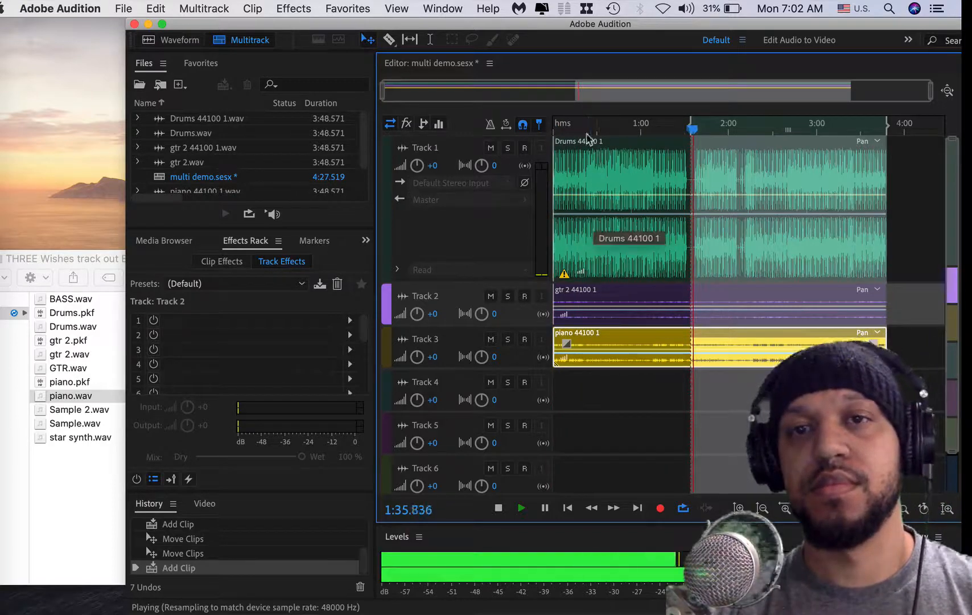
key(space)
click(581, 123)
key(space)
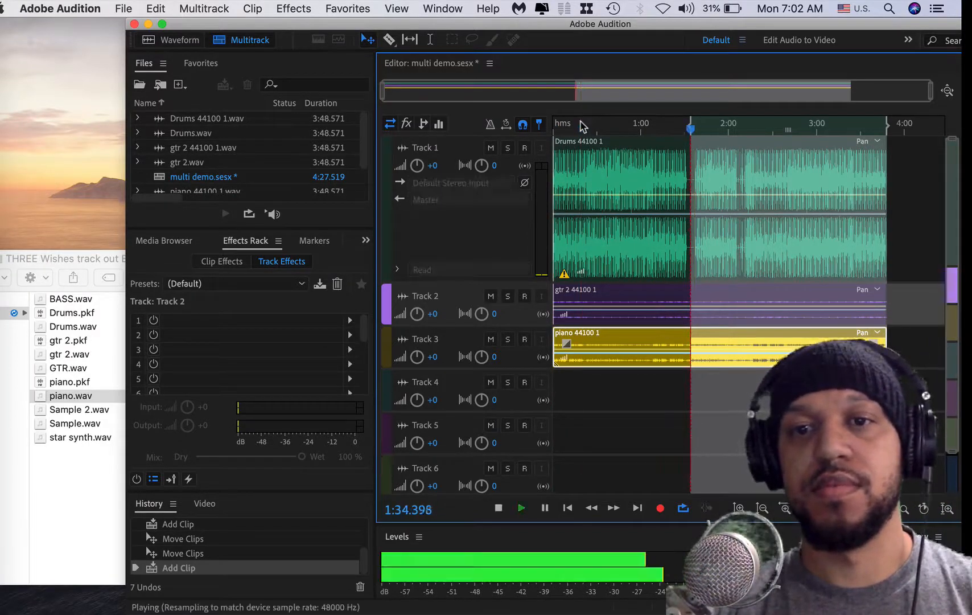
key(space)
click(663, 194)
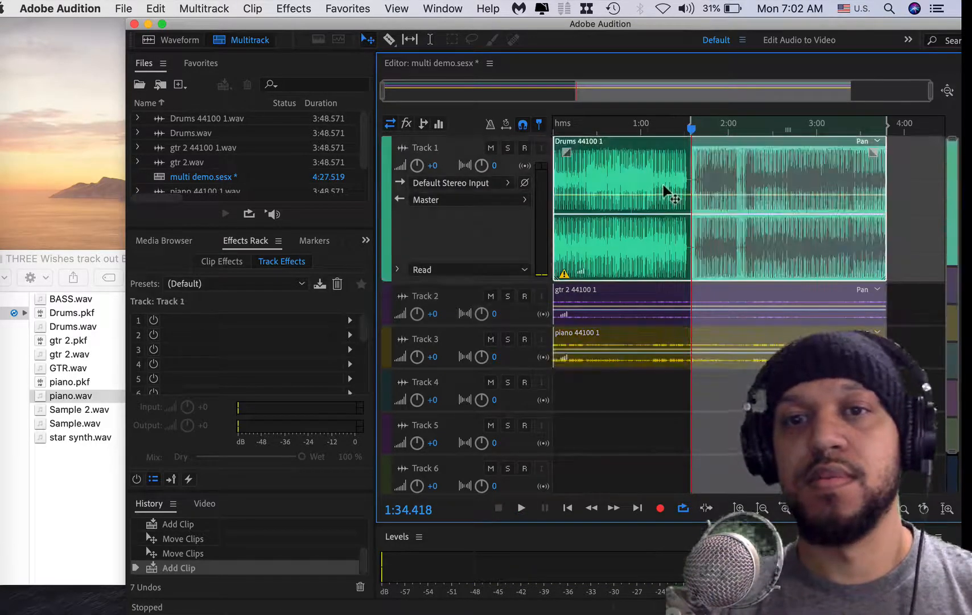
Switch to the Time Selection tool, place the playhead near the beginning of the Drums clip and listen to the mix from there
click(431, 39)
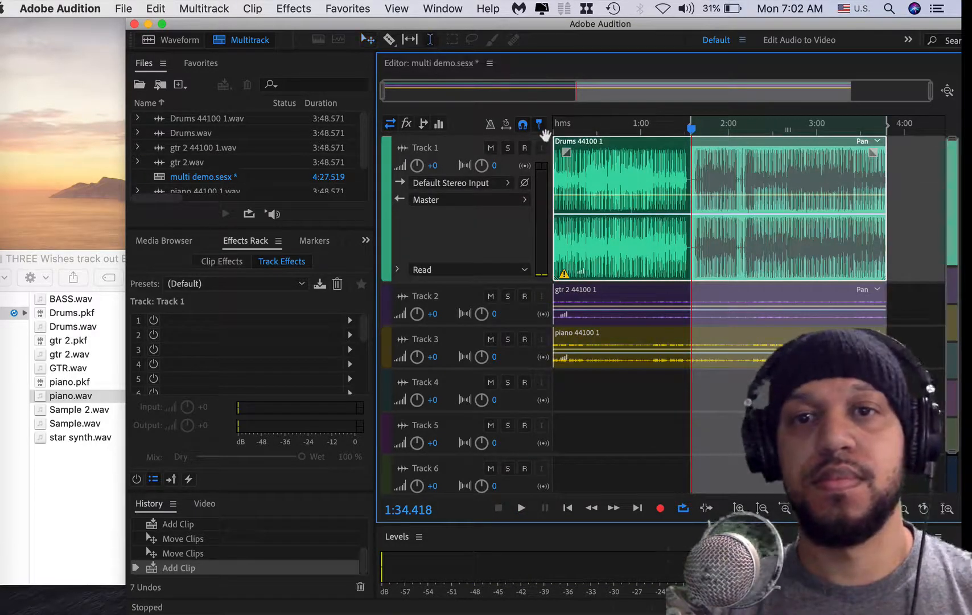
click(578, 159)
key(space)
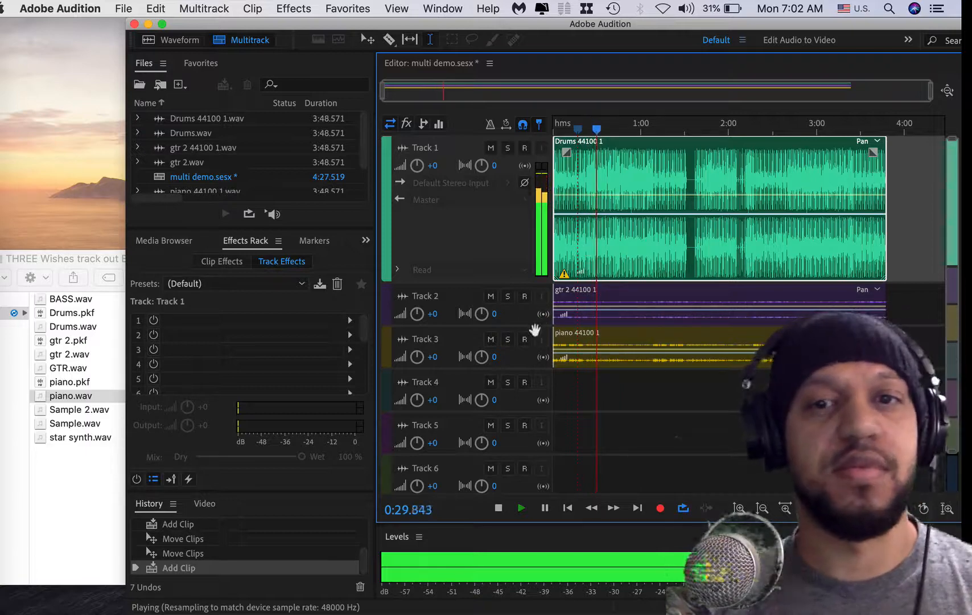
key(space)
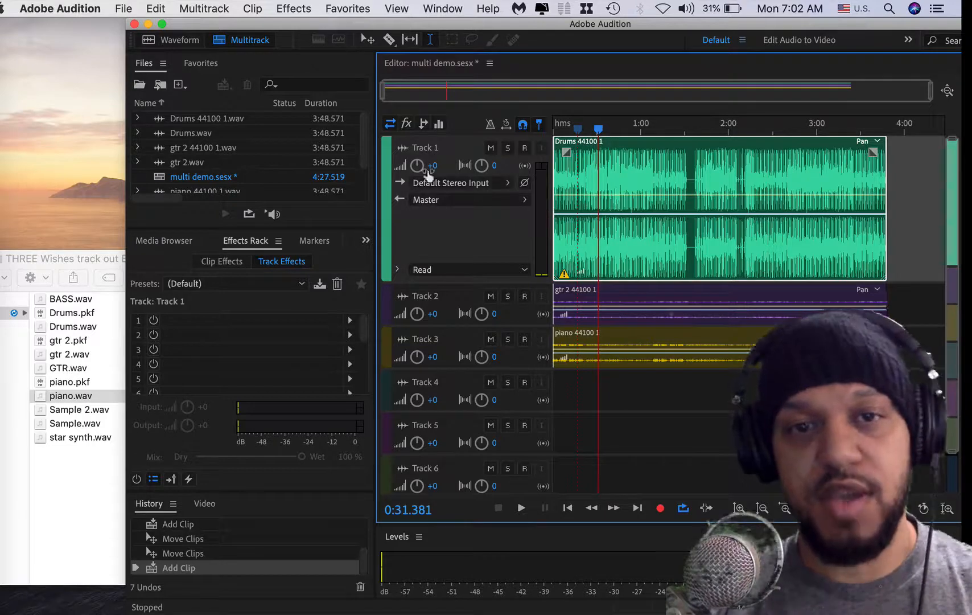
Lower Track 1's volume to -4.2 dB while the session plays, and stop playback
key(space)
drag(418, 167, 403, 180)
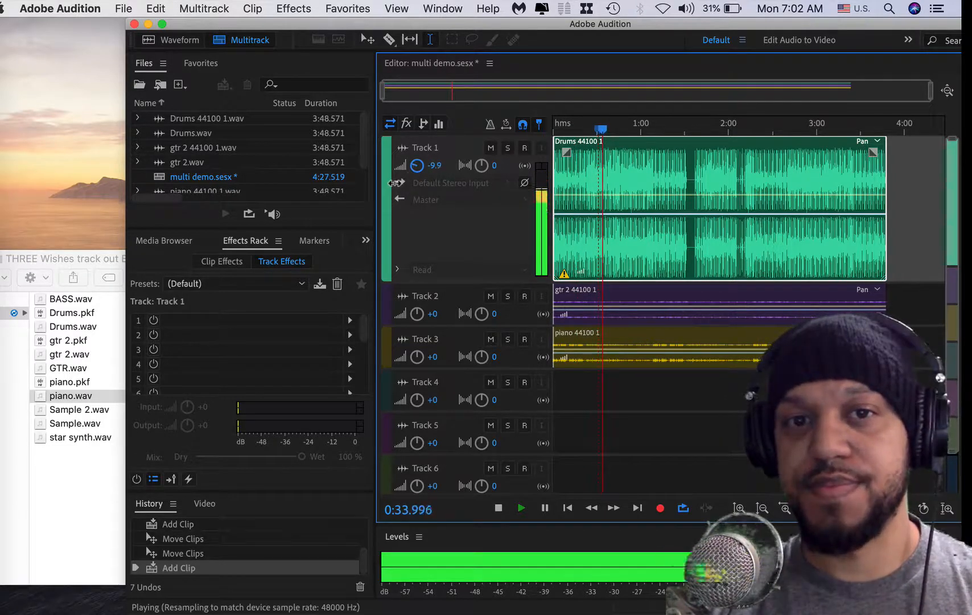
mouse_move(394, 183)
mouse_down()
mouse_move(364, 195)
mouse_move(404, 179)
mouse_up()
key(space)
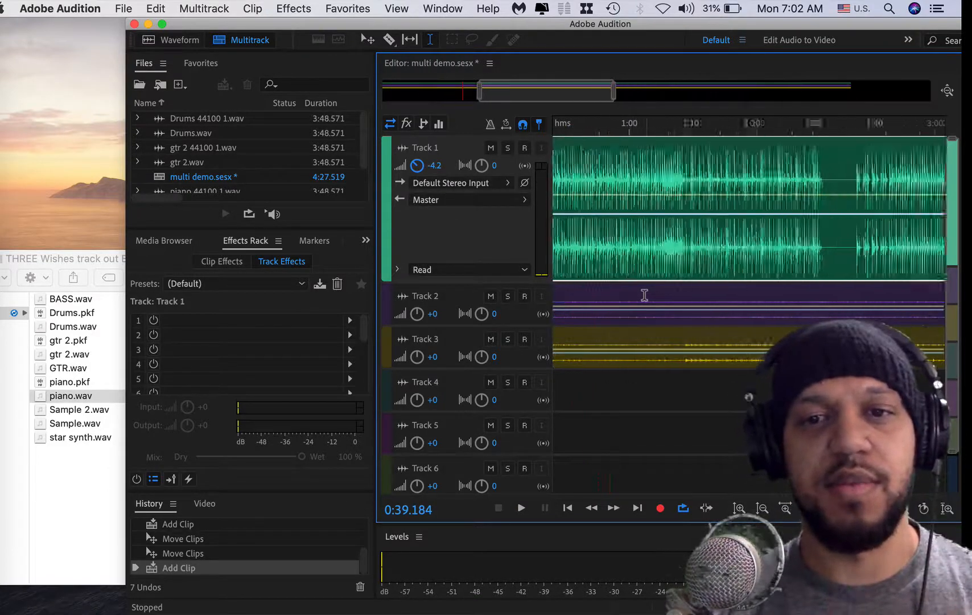
Play the session from about 0:42, soloing Track 2 to hear the guitar alone and unsoloing it before stopping
click(615, 297)
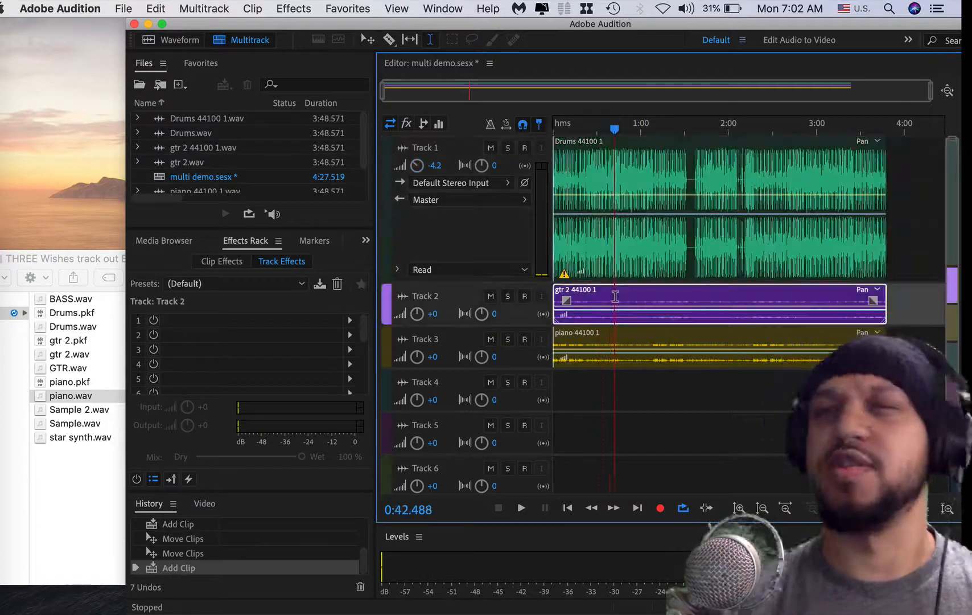
key(space)
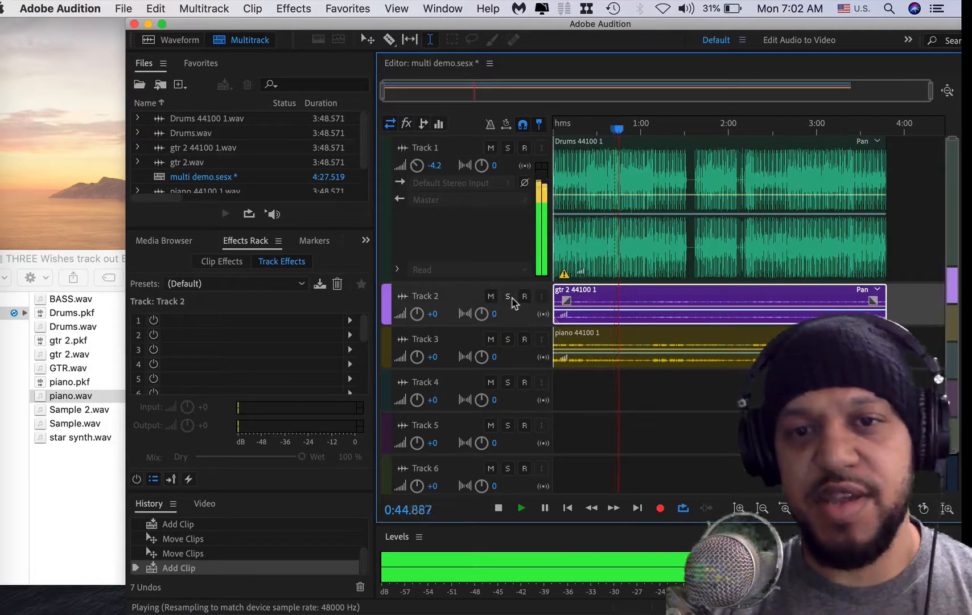
click(512, 298)
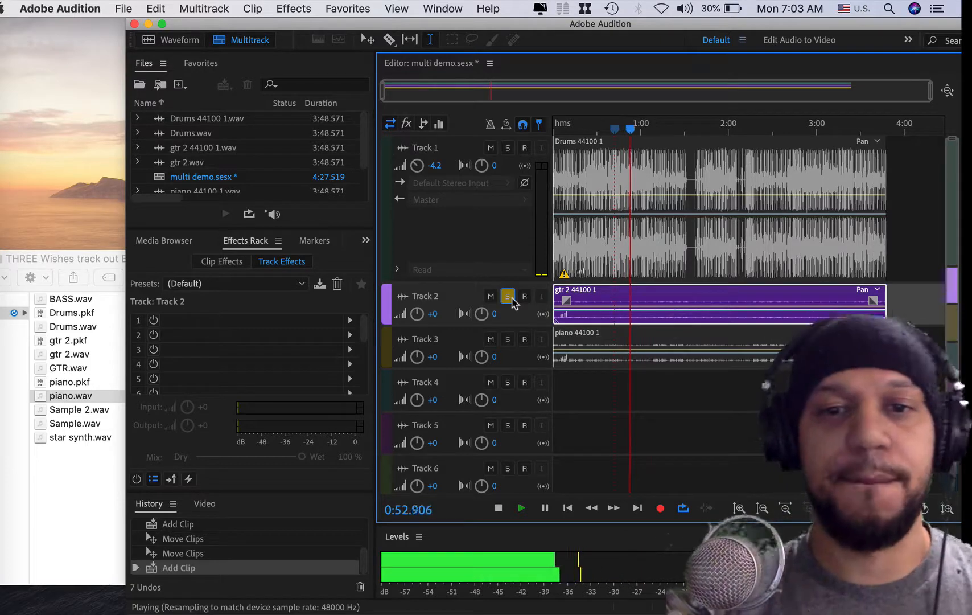
click(510, 298)
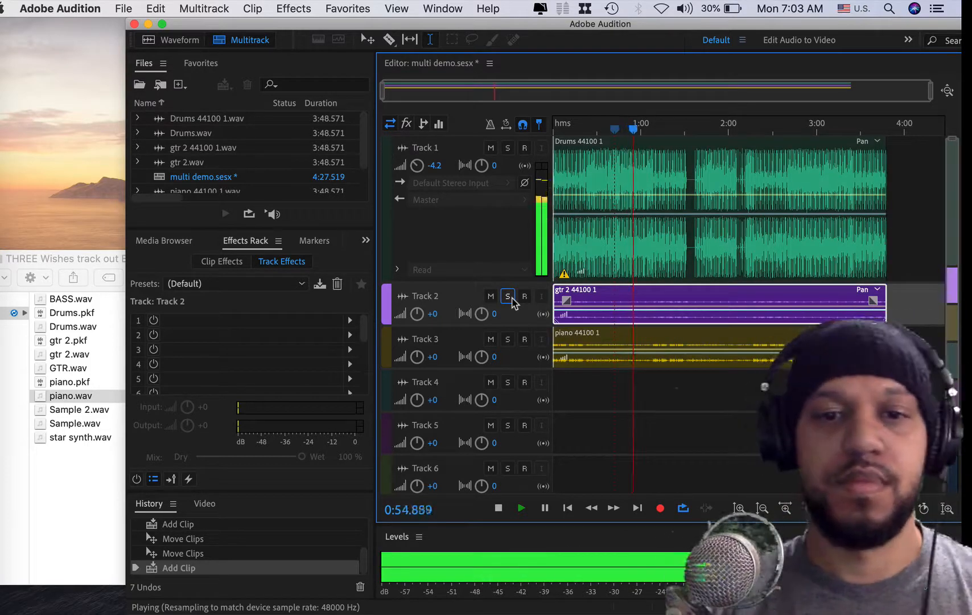
key(space)
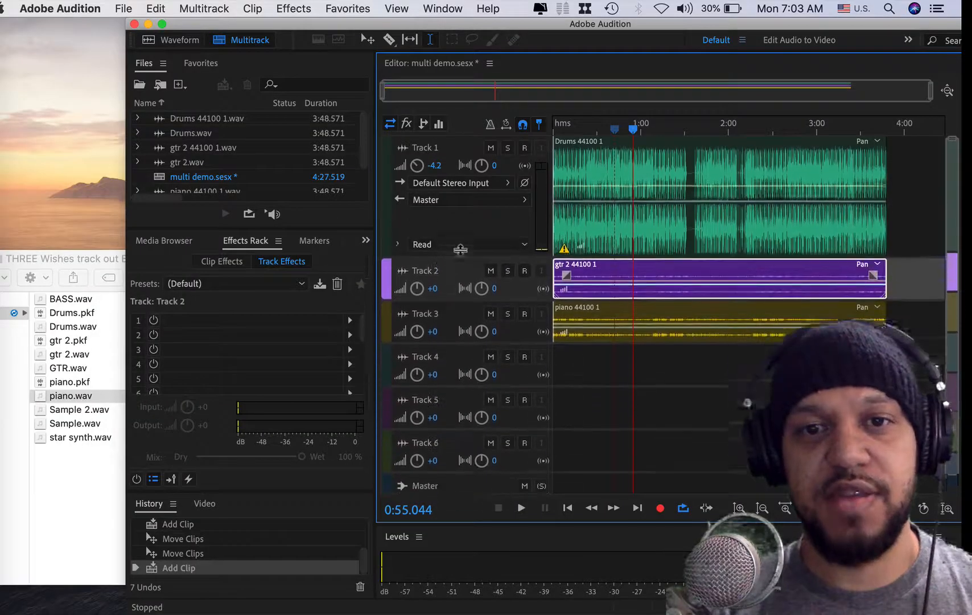
Reduce the height of Track 1 and enlarge Track 2 until its input, output and automation controls show
drag(460, 249, 459, 242)
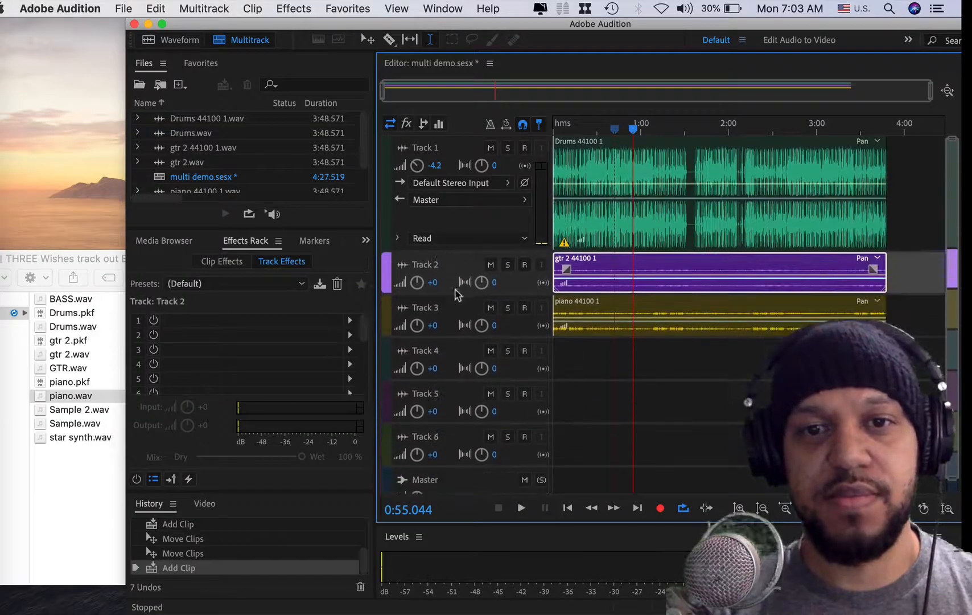
drag(456, 293, 460, 385)
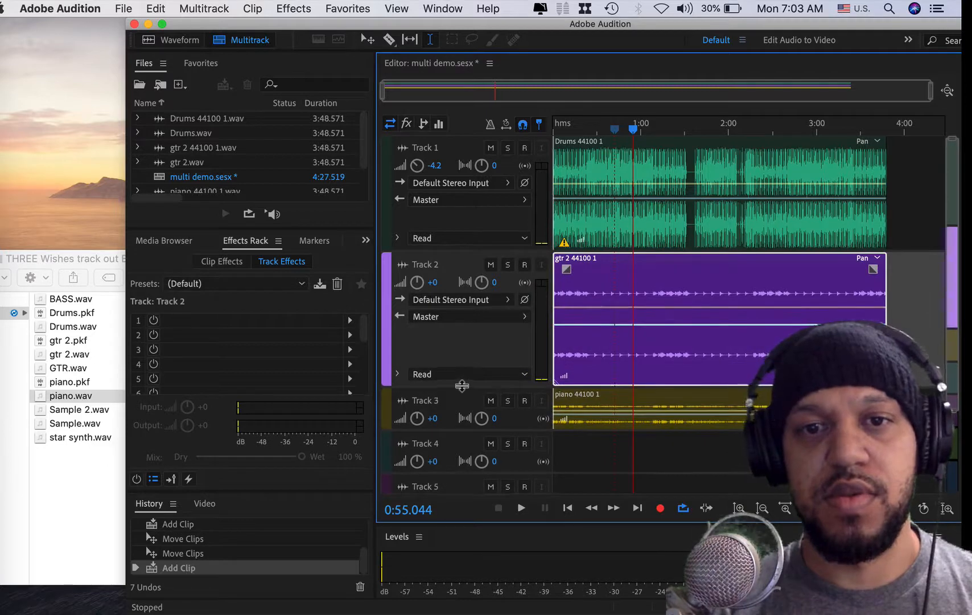
Examine the mono and stereo input choices for Track 2, leave its input as Default Stereo Input, and place the playhead at 1:06.617
click(484, 304)
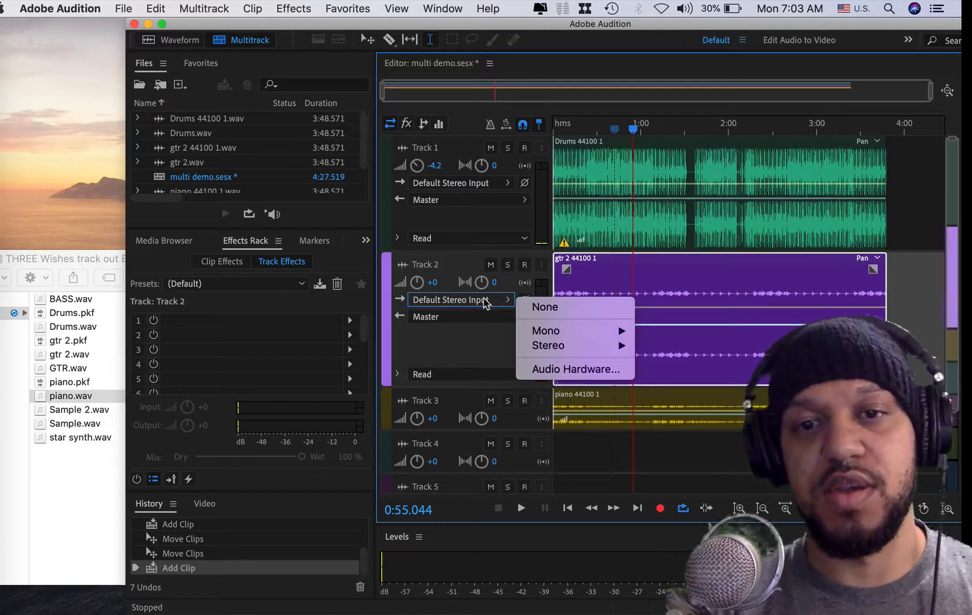
mouse_move(592, 335)
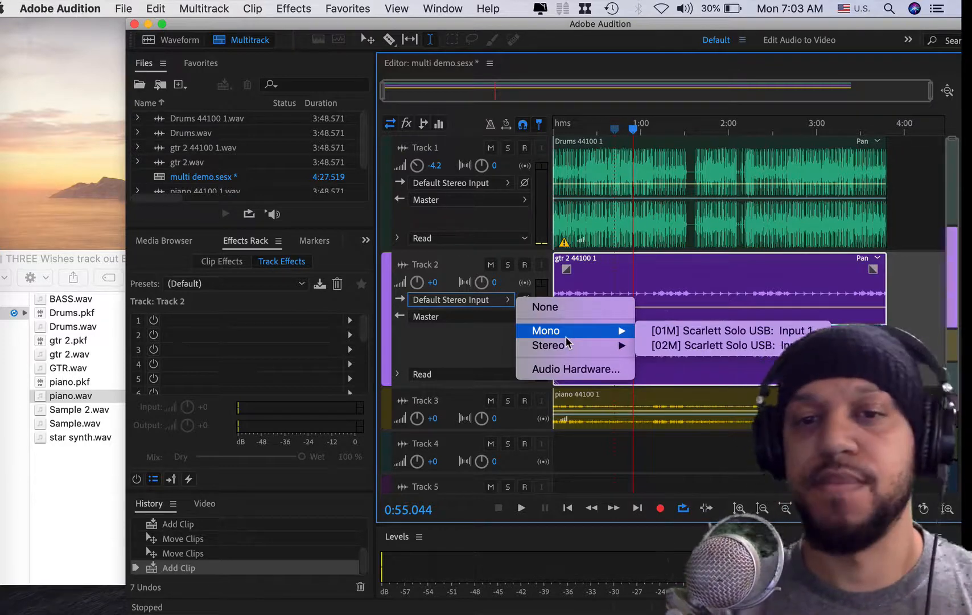
mouse_move(566, 348)
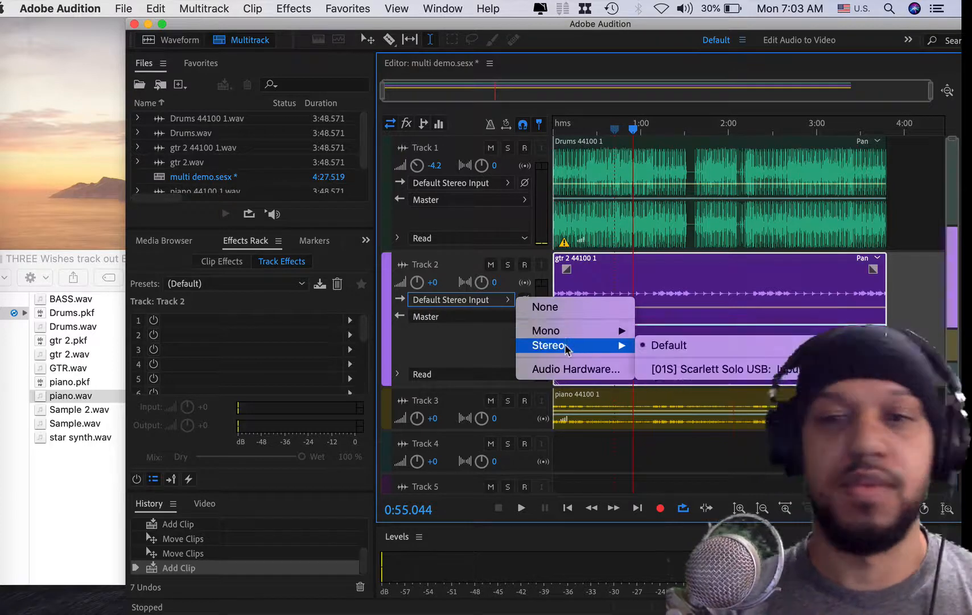
click(465, 349)
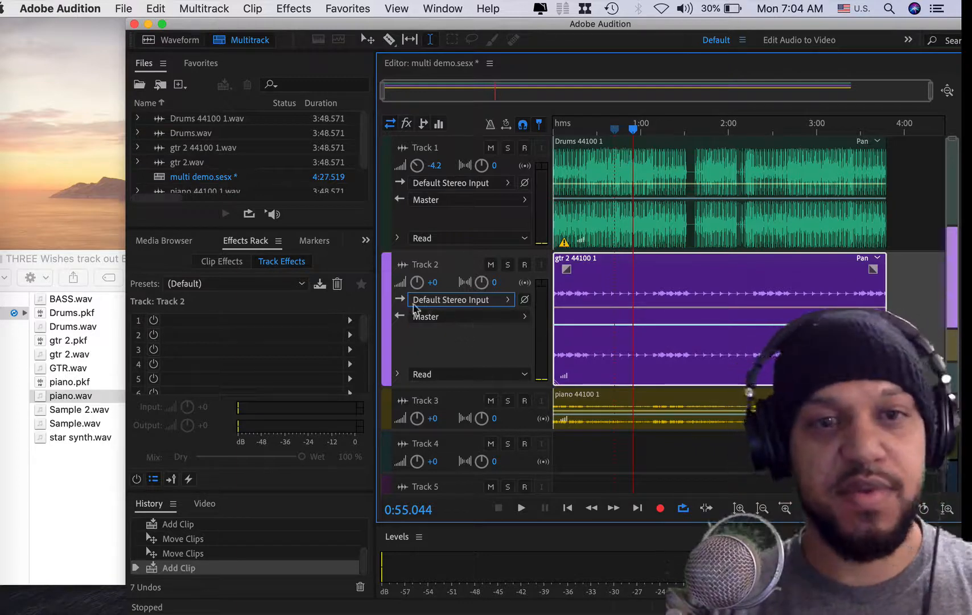
click(650, 267)
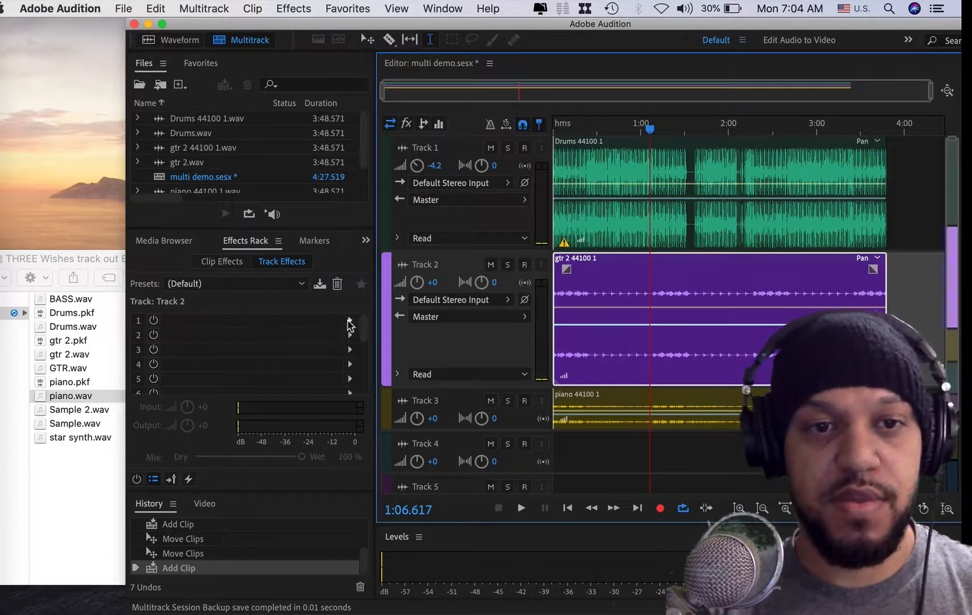
Add a Dynamics effect with the Hard Compression preset to slot 1 of Track 2's track effects
click(350, 323)
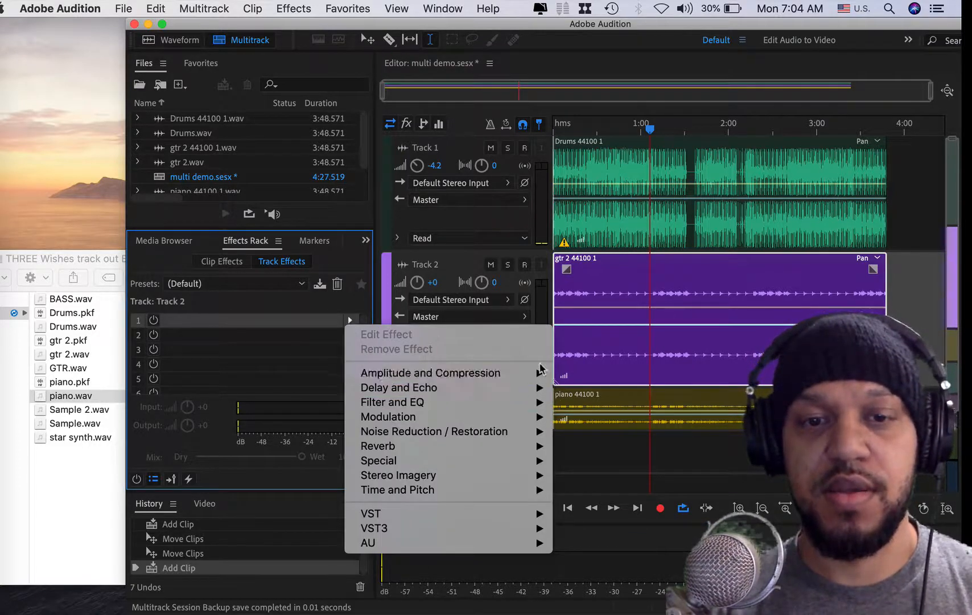
mouse_move(527, 377)
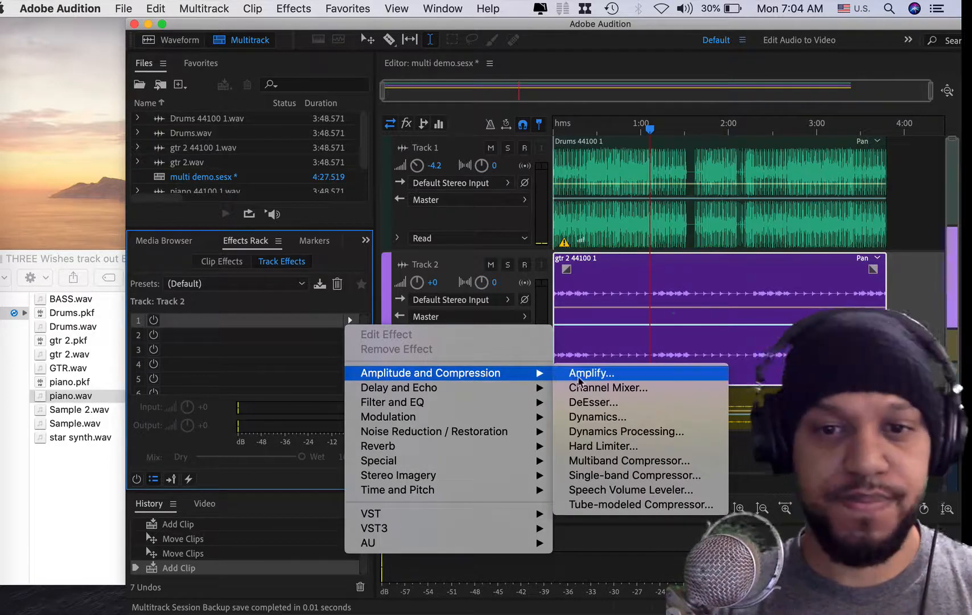
click(600, 421)
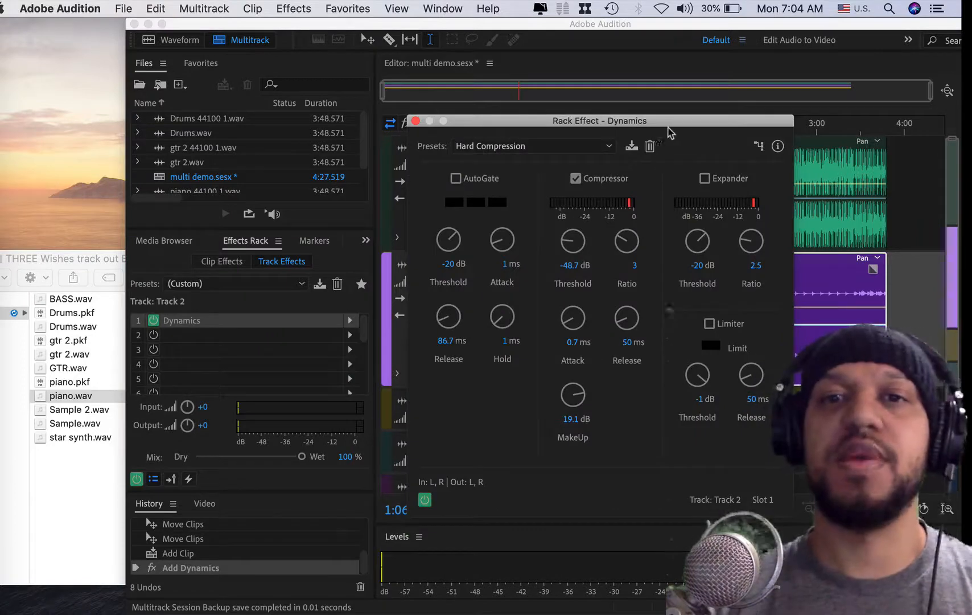
drag(690, 124, 425, 83)
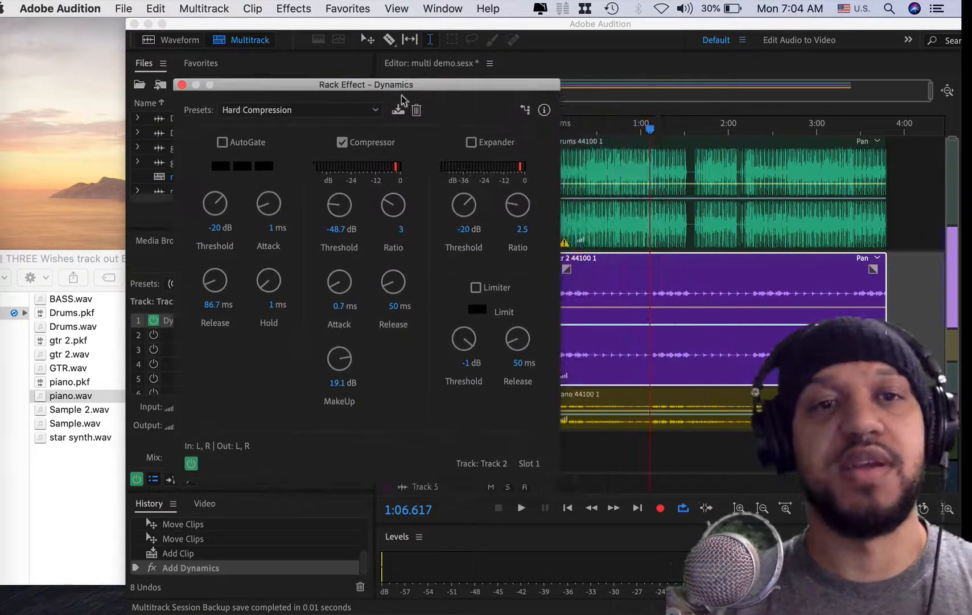
click(313, 108)
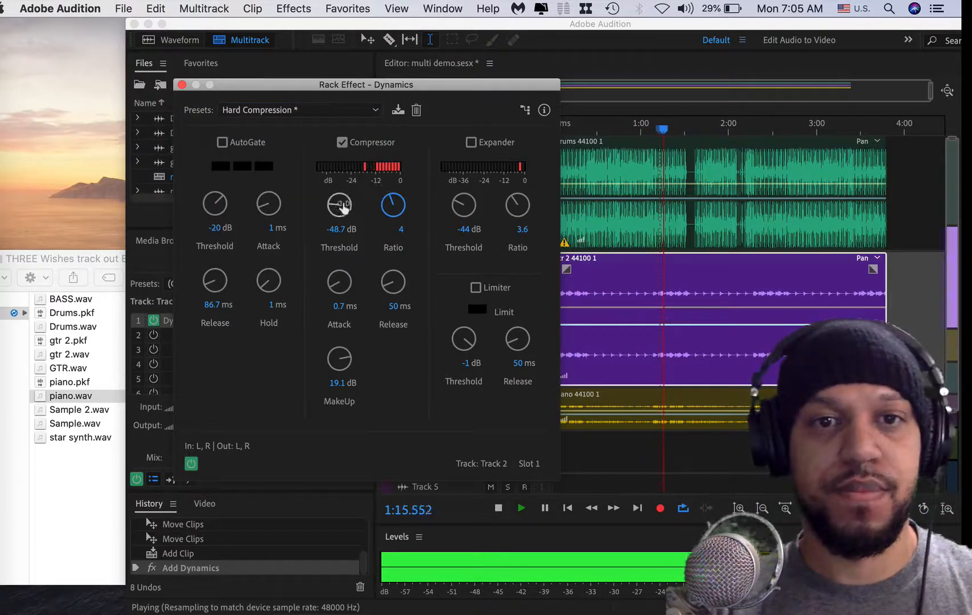
Set the compressor's threshold to -53.3 dB and its attack to 1.5 ms during playback, and stop the session
mouse_move(343, 208)
mouse_down()
mouse_move(355, 181)
mouse_move(344, 218)
mouse_move(351, 226)
mouse_up()
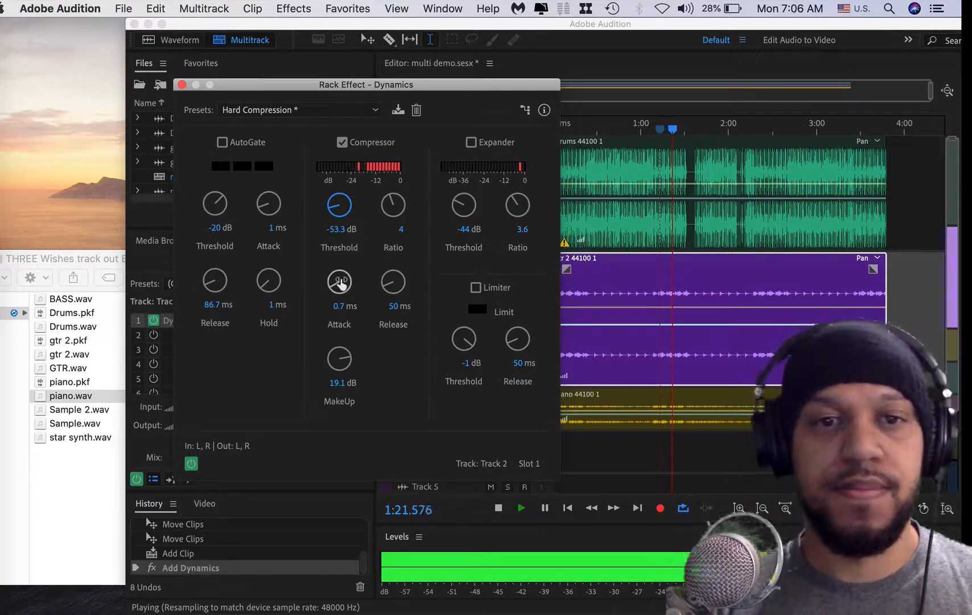
drag(340, 283, 343, 268)
key(space)
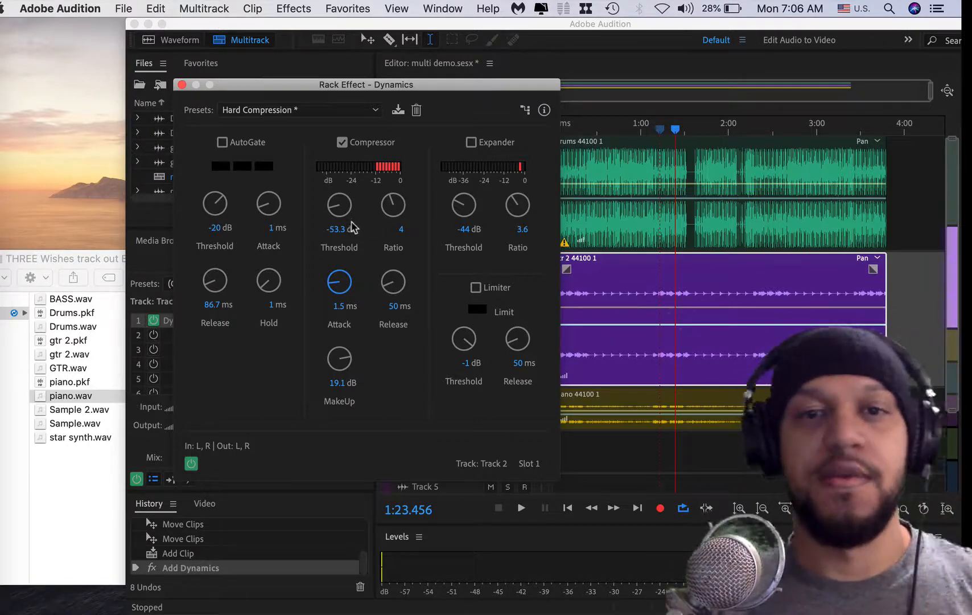
Play short bursts of the session from 1:23.456 to hear the compressed guitar, and close the Dynamics settings
click(388, 206)
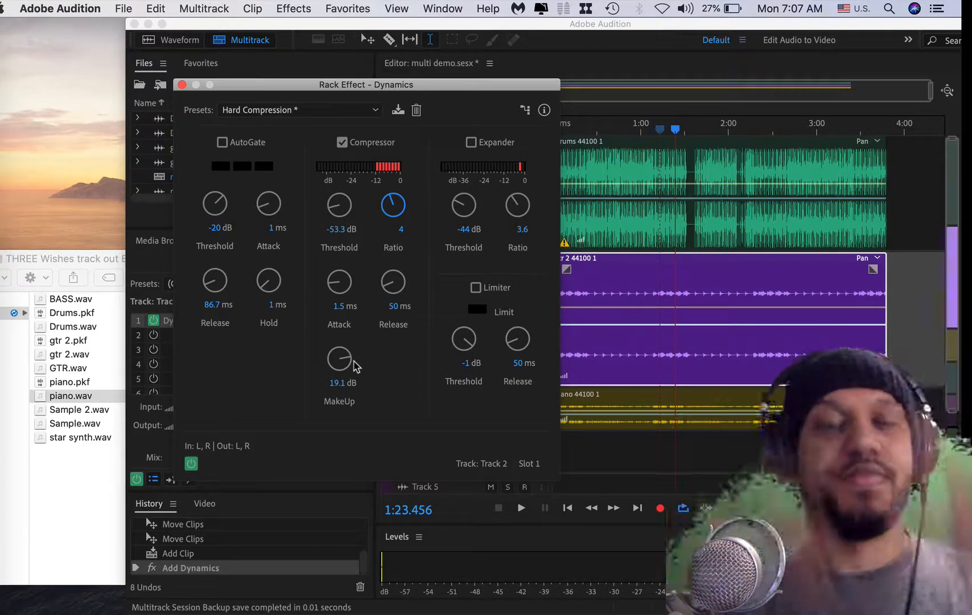
key(space)
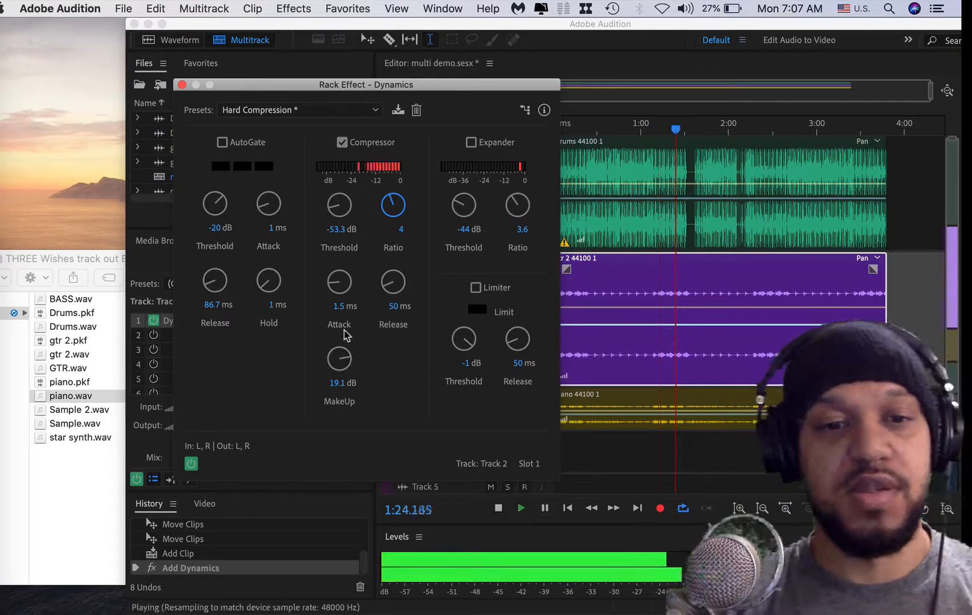
key(space)
key(space)
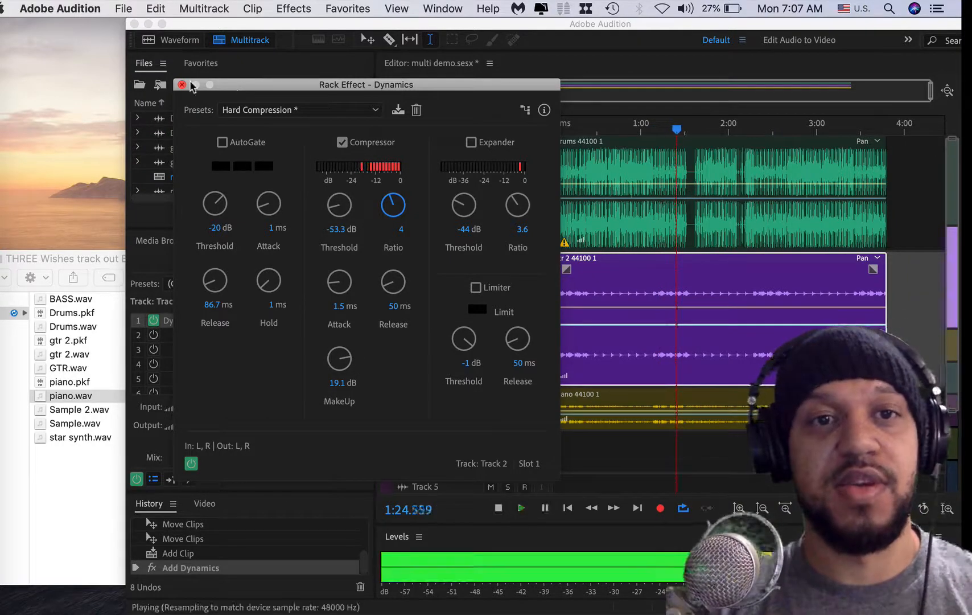
key(space)
click(182, 85)
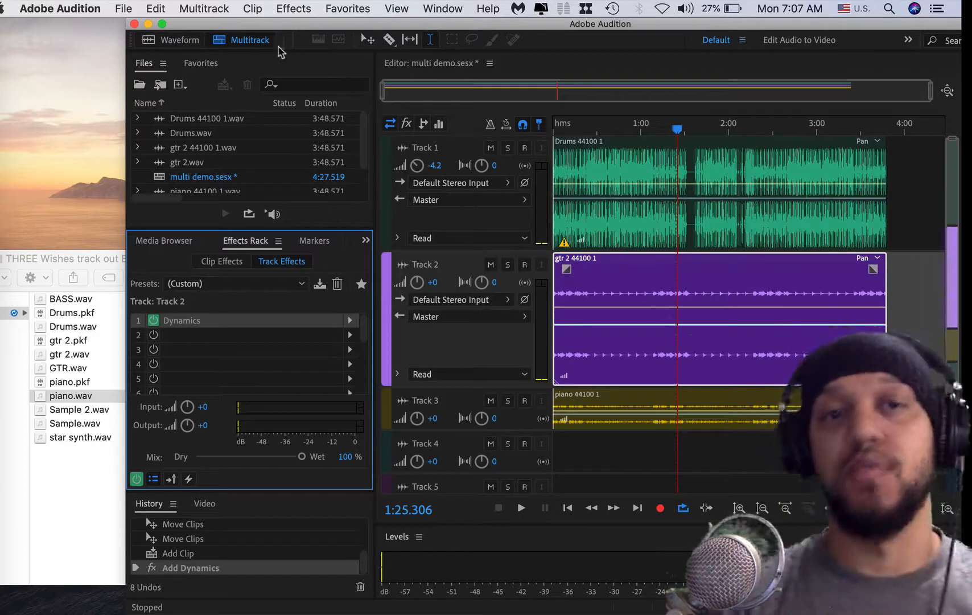
Open Track 2's guitar clip in the waveform editor and select the dense passage from 1:07.645 to about 1:35
click(181, 41)
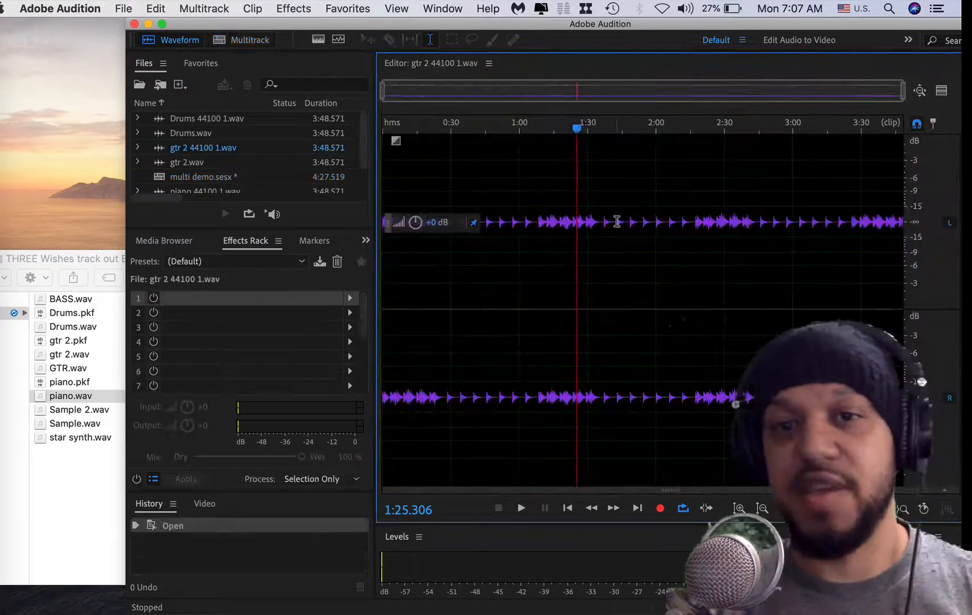
click(245, 40)
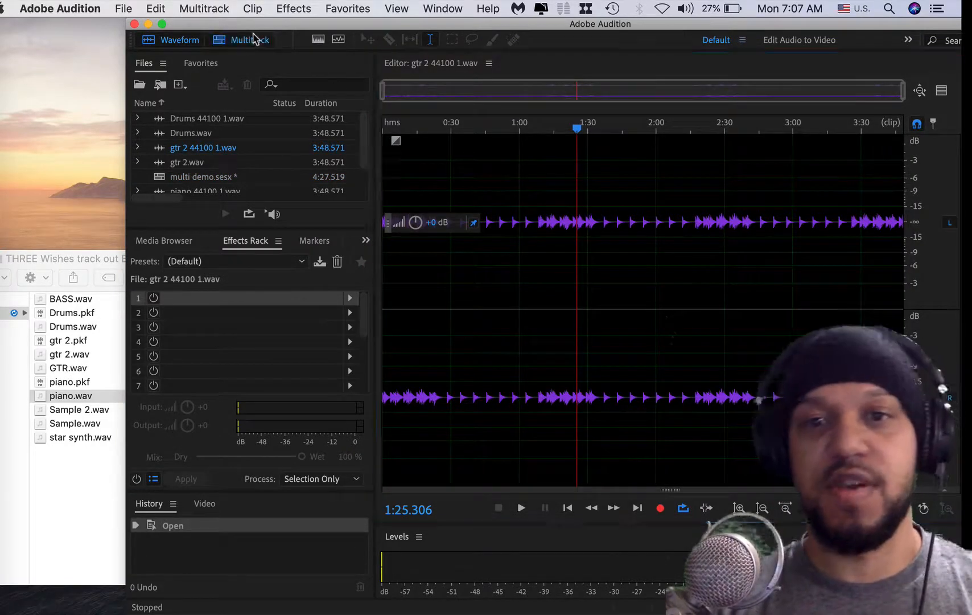
double_click(656, 290)
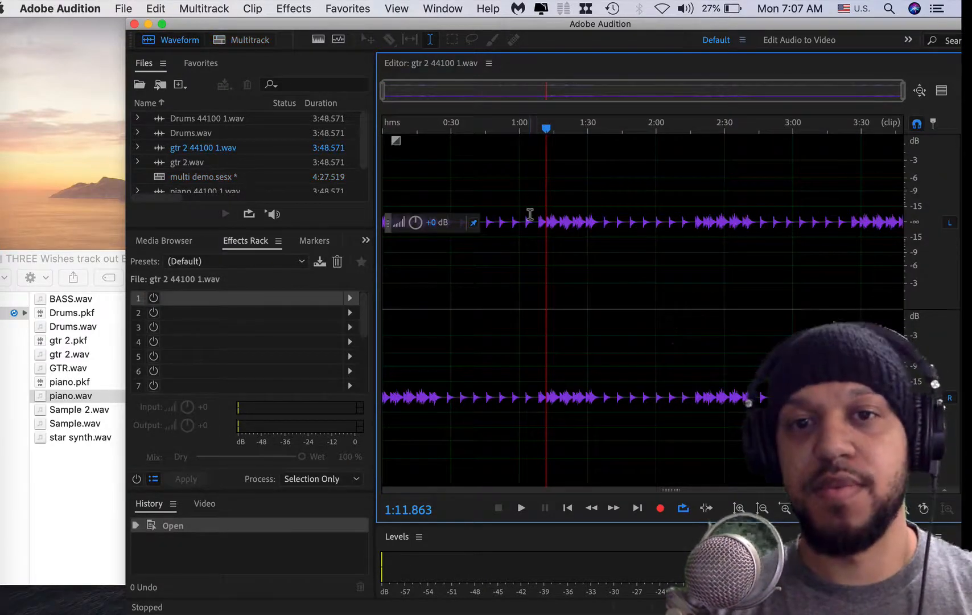
drag(536, 221, 599, 224)
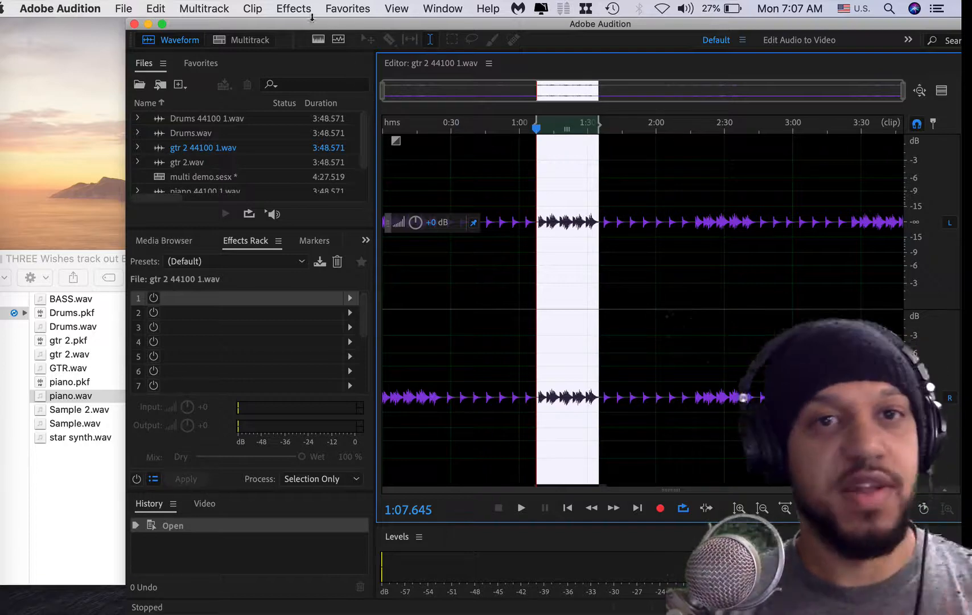
Open the Dynamics effect for the selected guitar passage and set the compressor ratio to 6
click(293, 9)
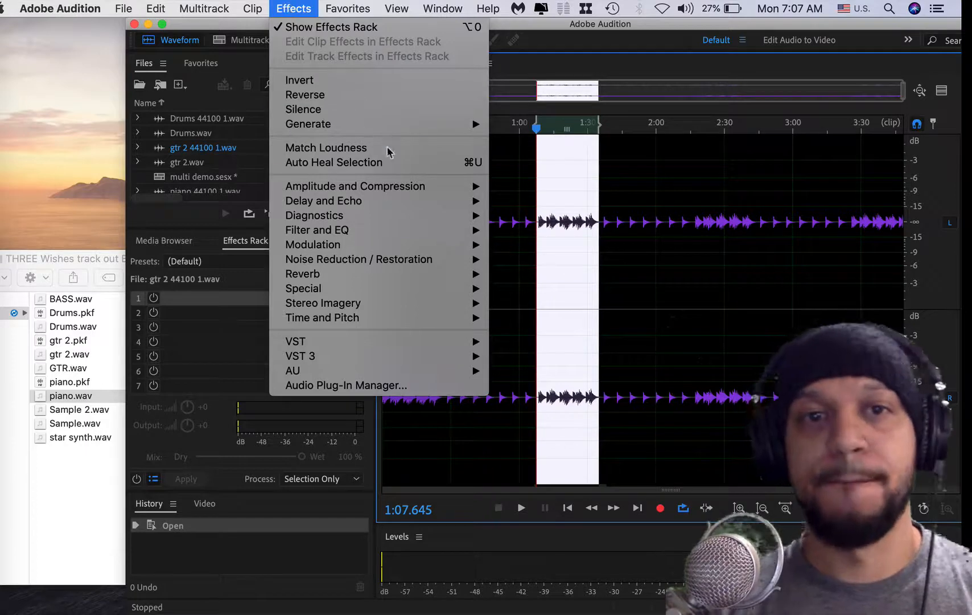
mouse_move(438, 222)
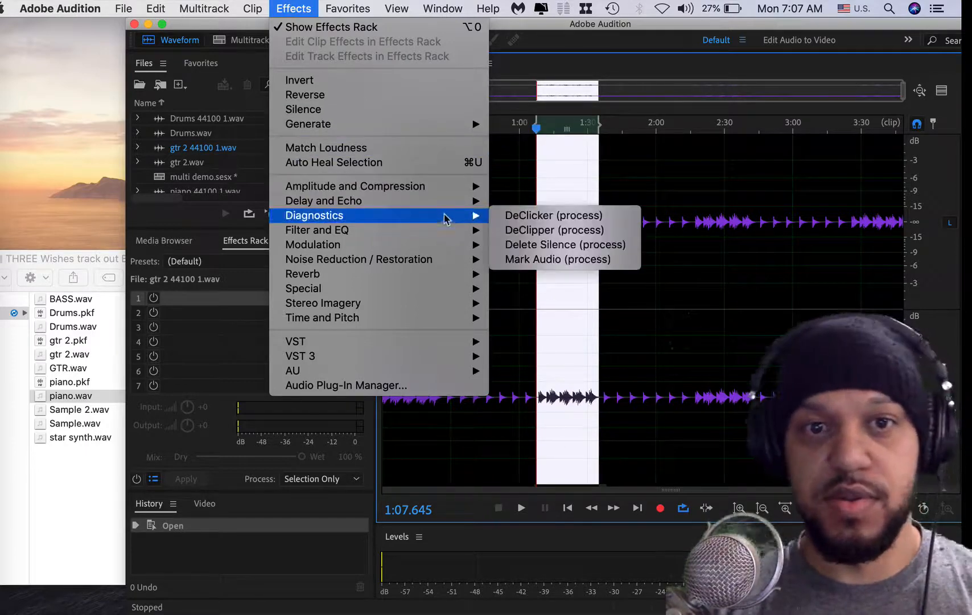
mouse_move(452, 188)
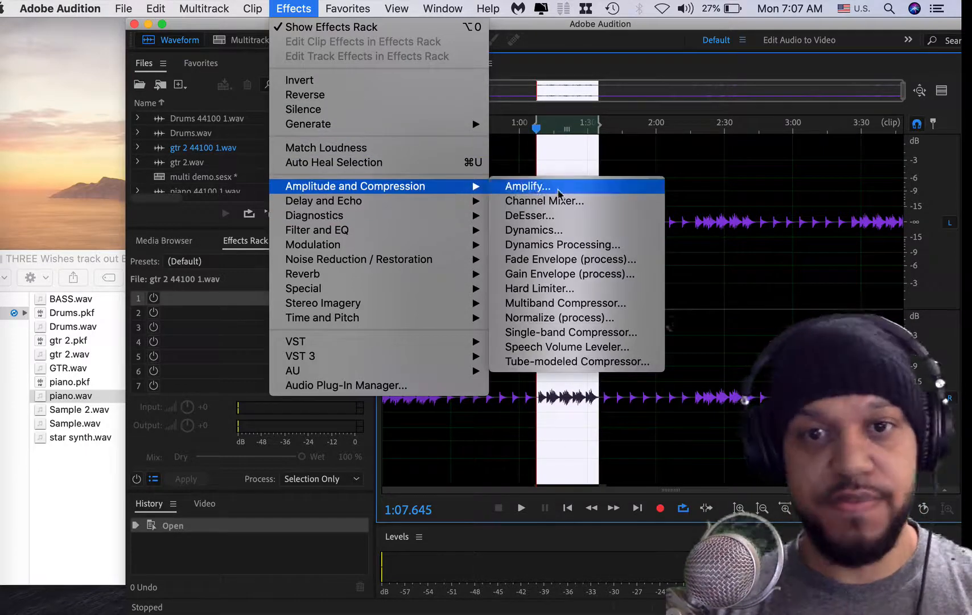
click(550, 230)
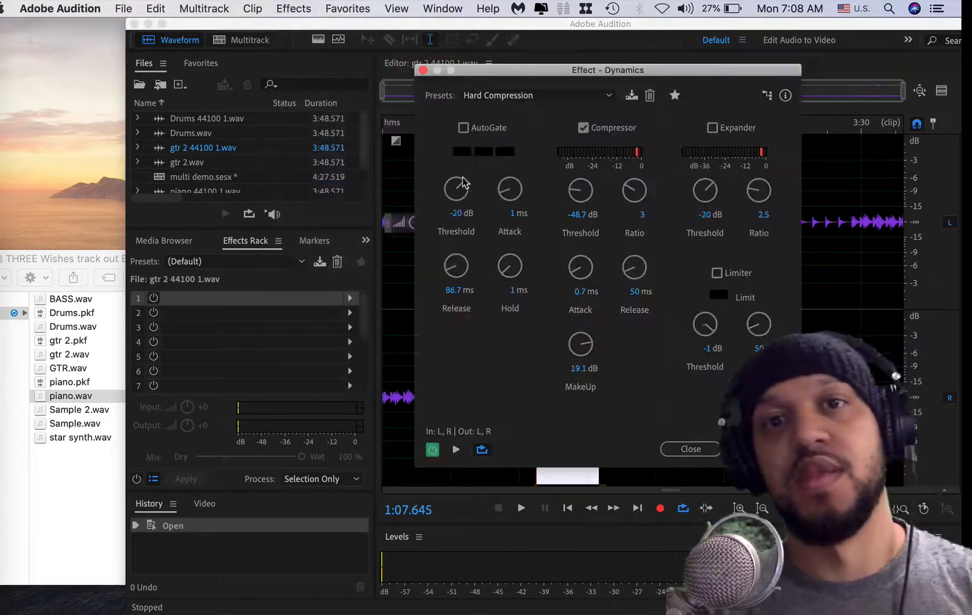
drag(543, 73, 277, 73)
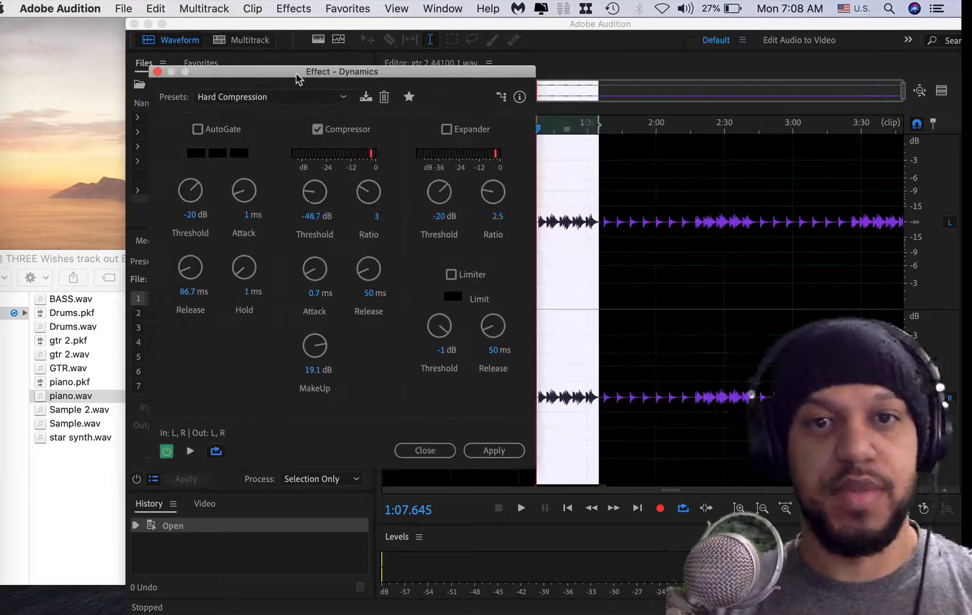
click(368, 191)
drag(368, 191, 382, 113)
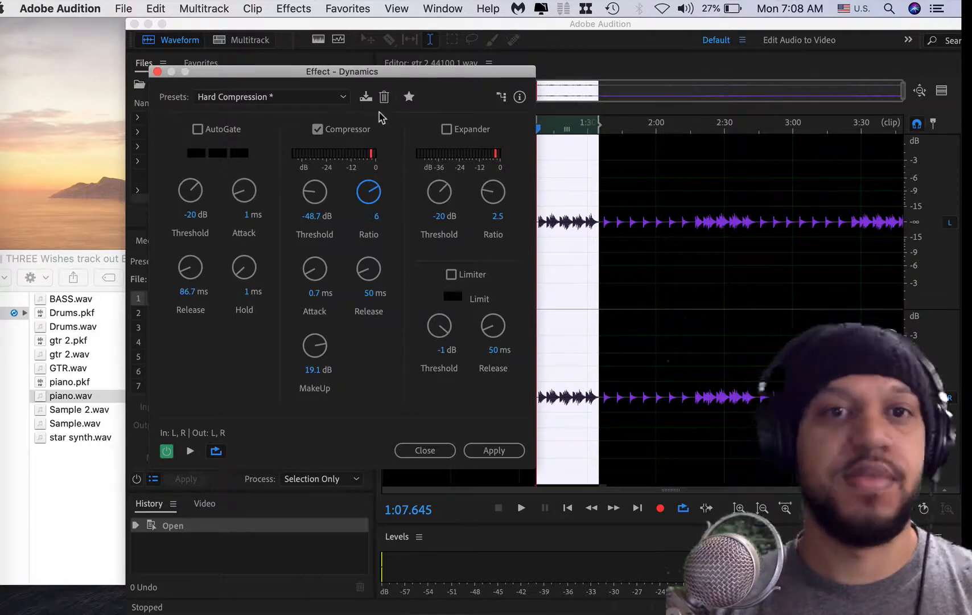
Set the compressor's threshold to -56.1 dB, release to 362.7 ms and makeup gain to 21.5 dB, and apply the effect
drag(316, 193, 316, 206)
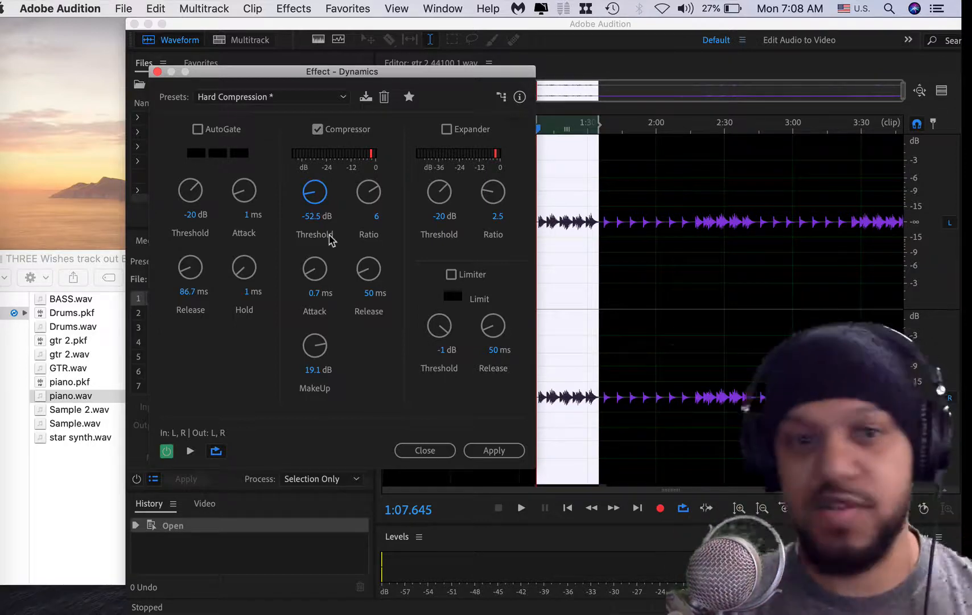
drag(310, 196, 314, 211)
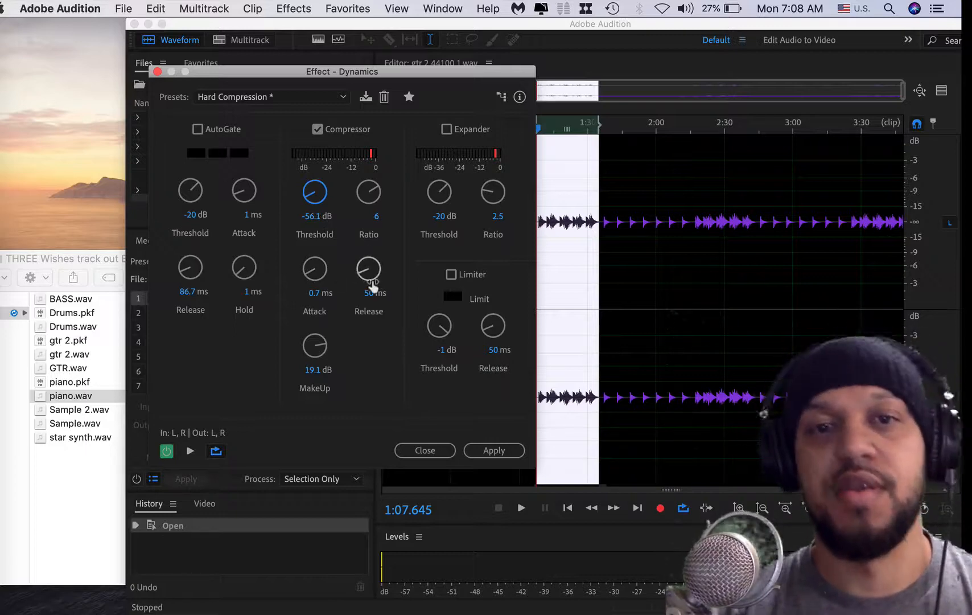
drag(367, 279, 407, 188)
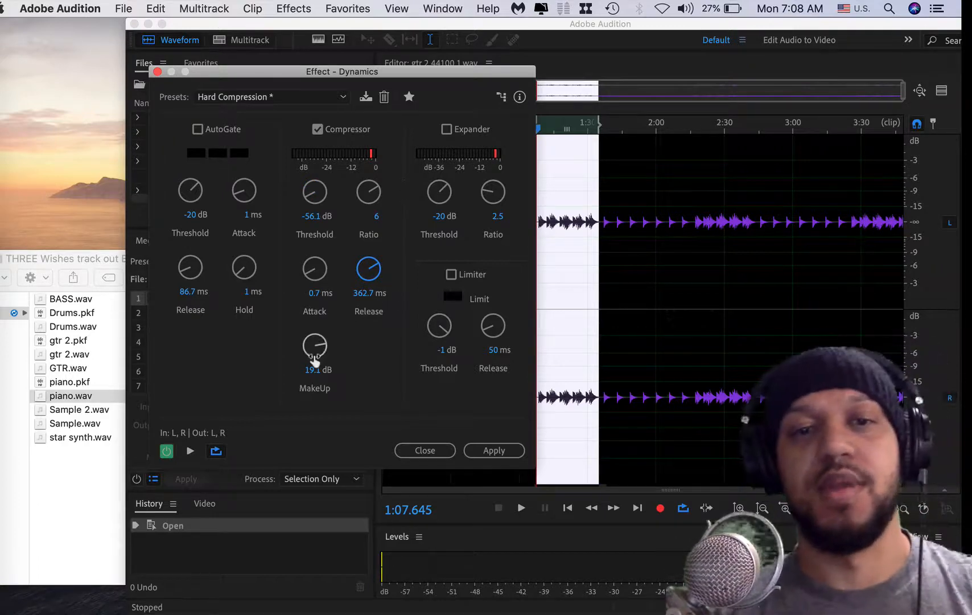
drag(318, 364, 314, 342)
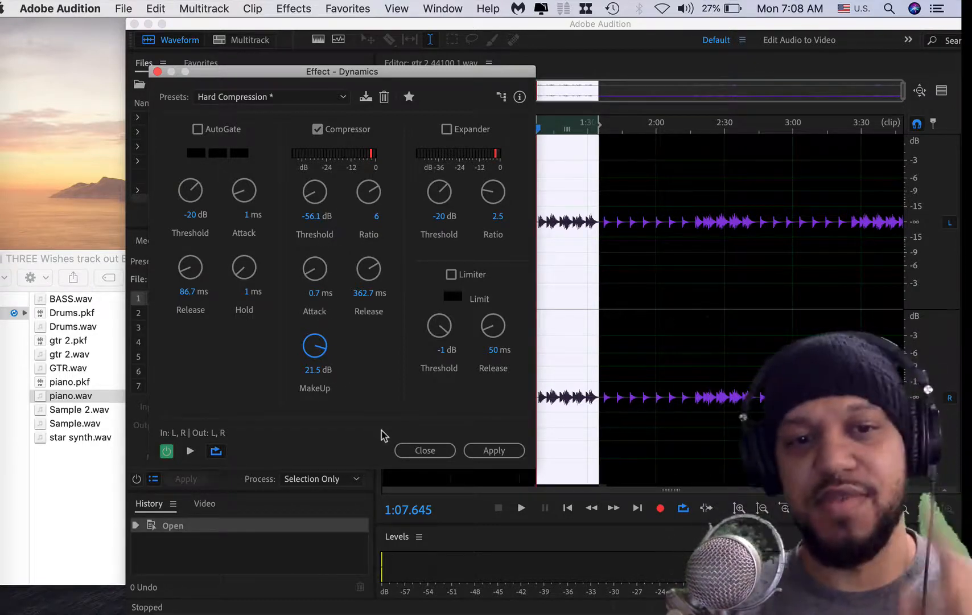
click(493, 451)
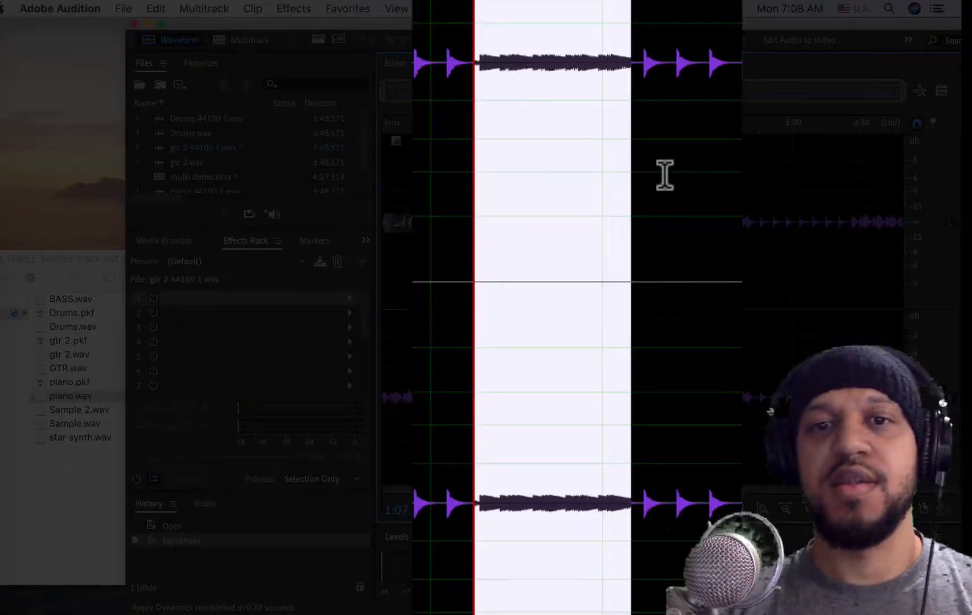
Undo the Dynamics processing on the guitar passage and redo it to compare the waveform before and after
click(530, 72)
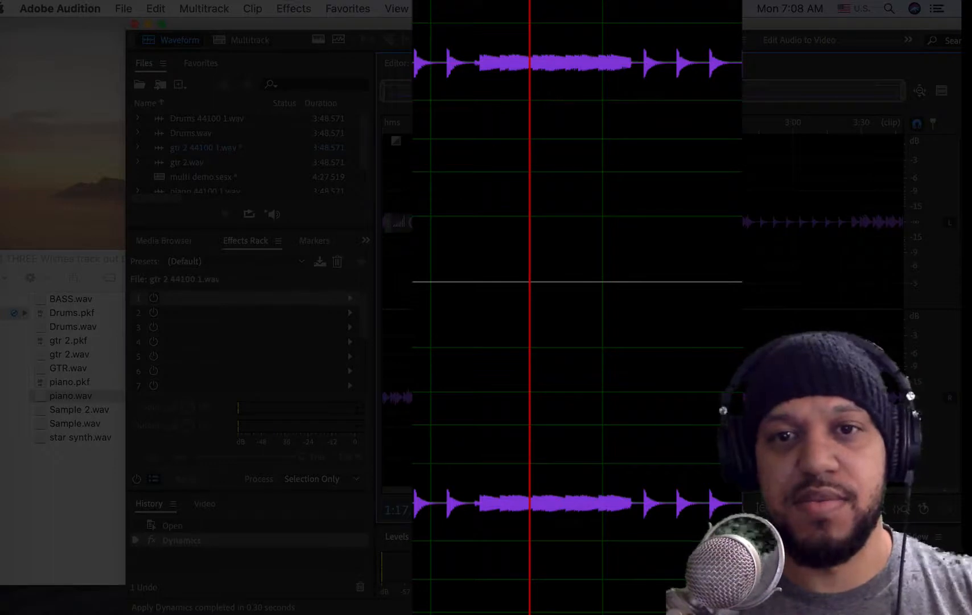
key(super+z)
click(156, 7)
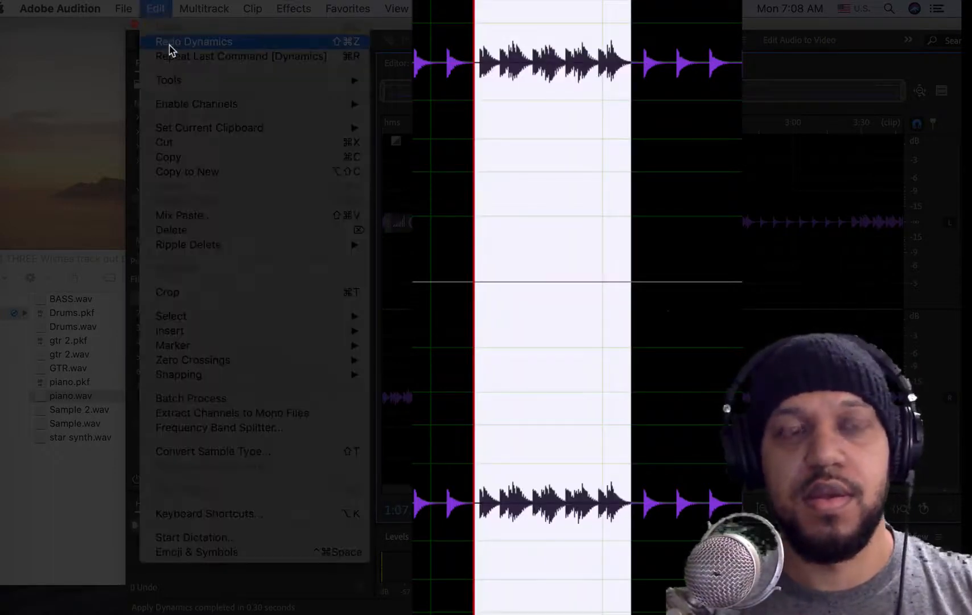
click(170, 42)
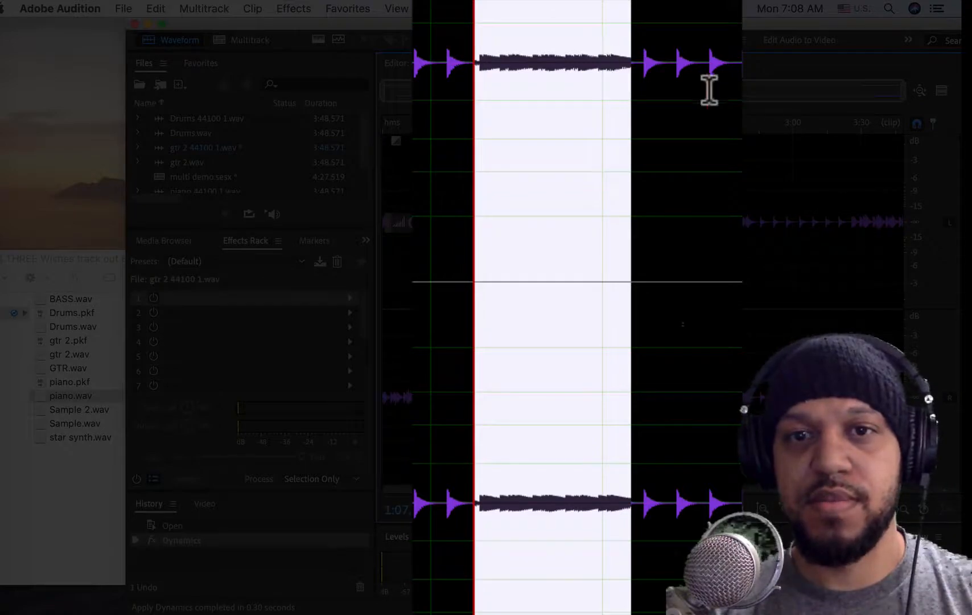
Play the unprocessed guitar passage from about 2:16 and the compressed one from 1:17.022 to compare their sound
click(630, 232)
scroll(630, 233, down, 4)
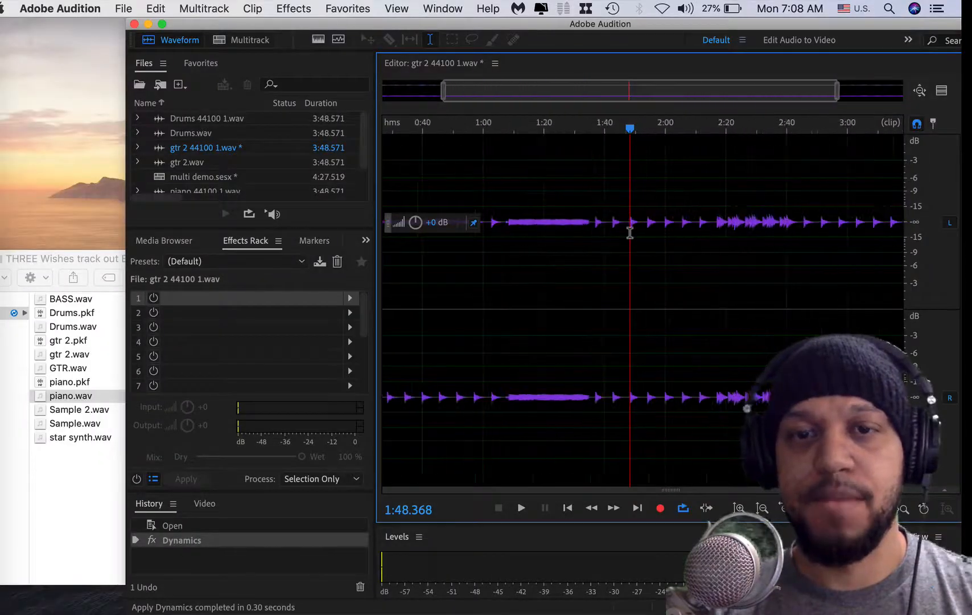
scroll(618, 230, up, 1)
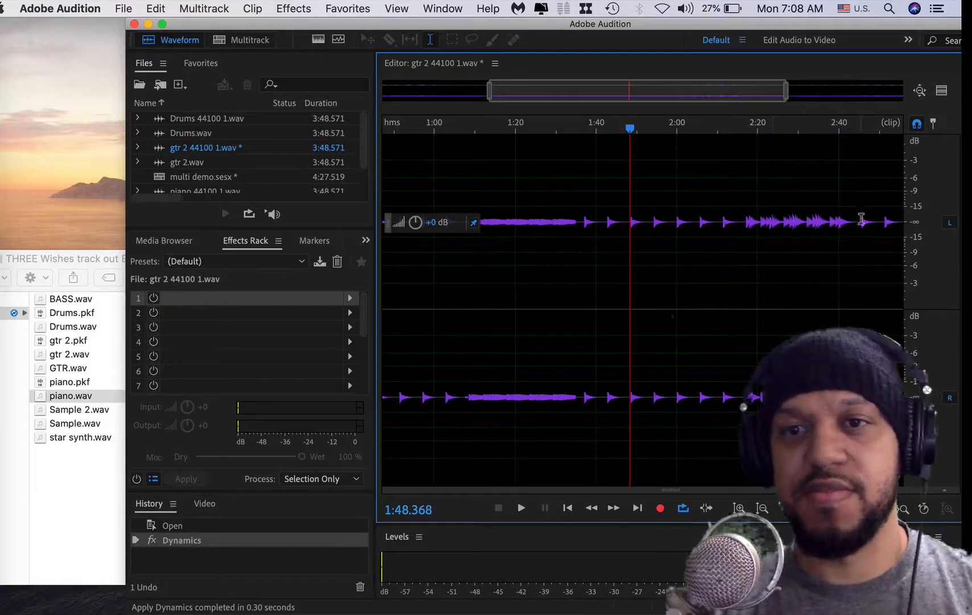
drag(861, 220, 758, 222)
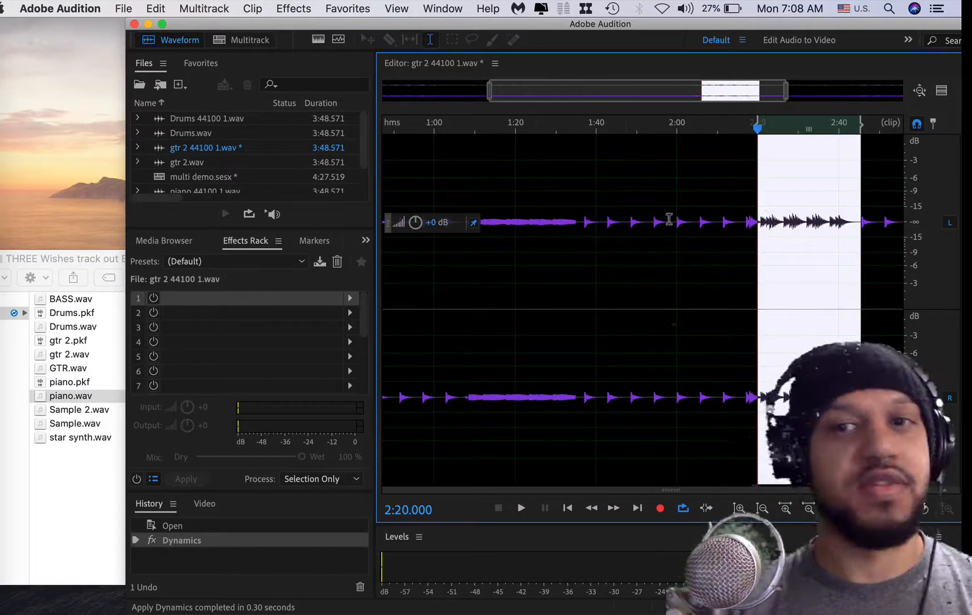
click(744, 221)
key(space)
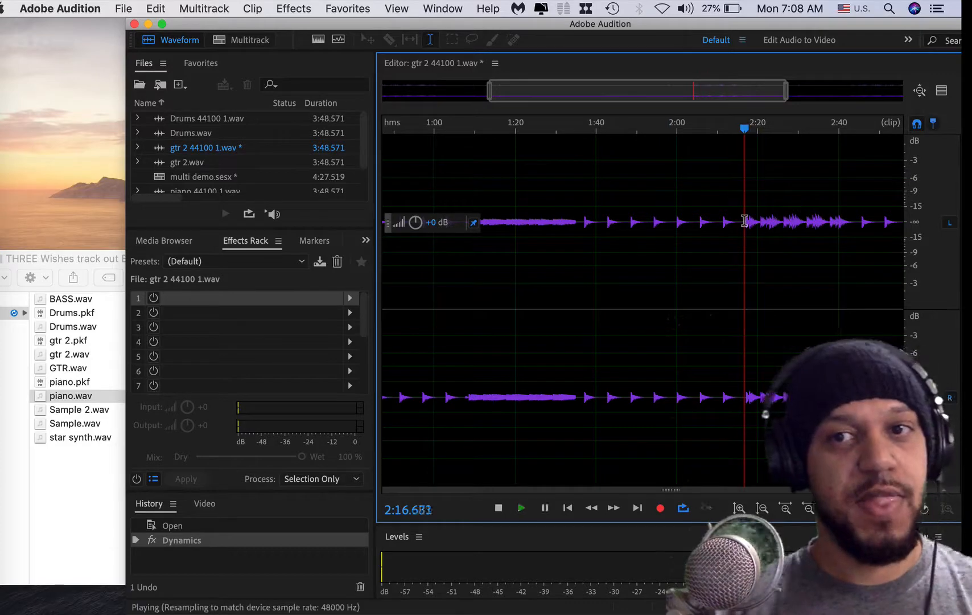
key(space)
click(503, 216)
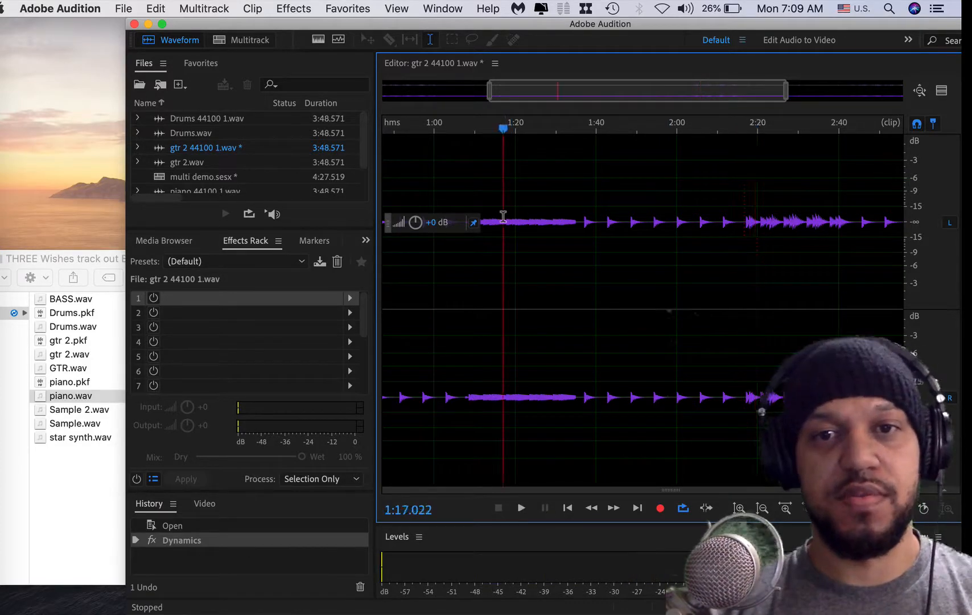
key(space)
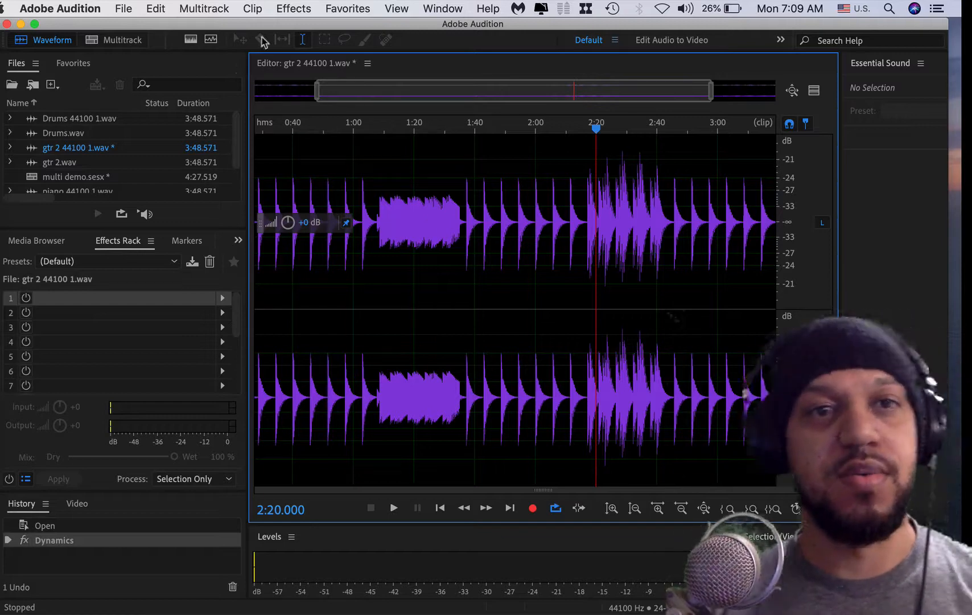
Return to the multitrack session and examine the compressed passage in Track 2's guitar clip
click(126, 41)
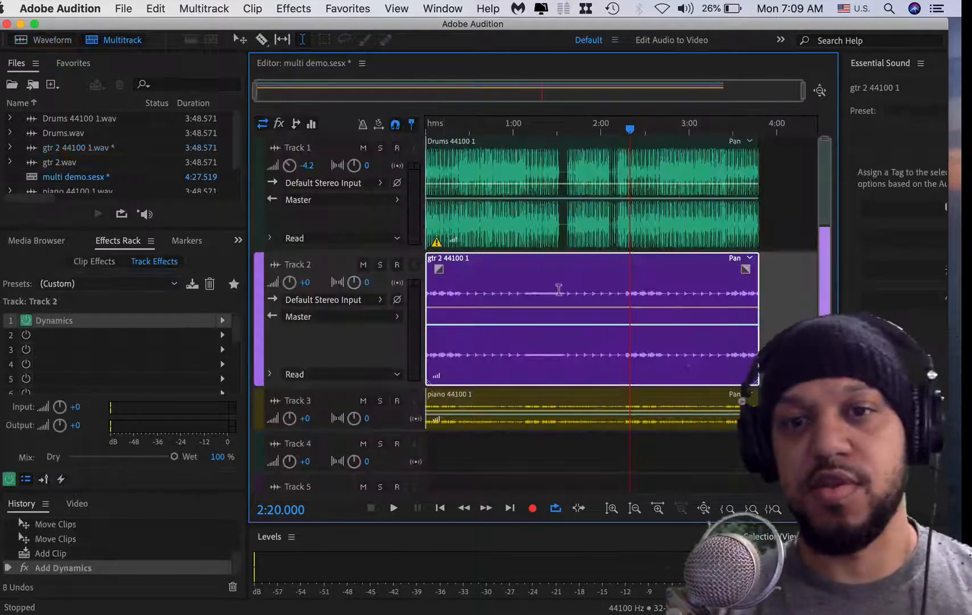
scroll(637, 288, up, 5)
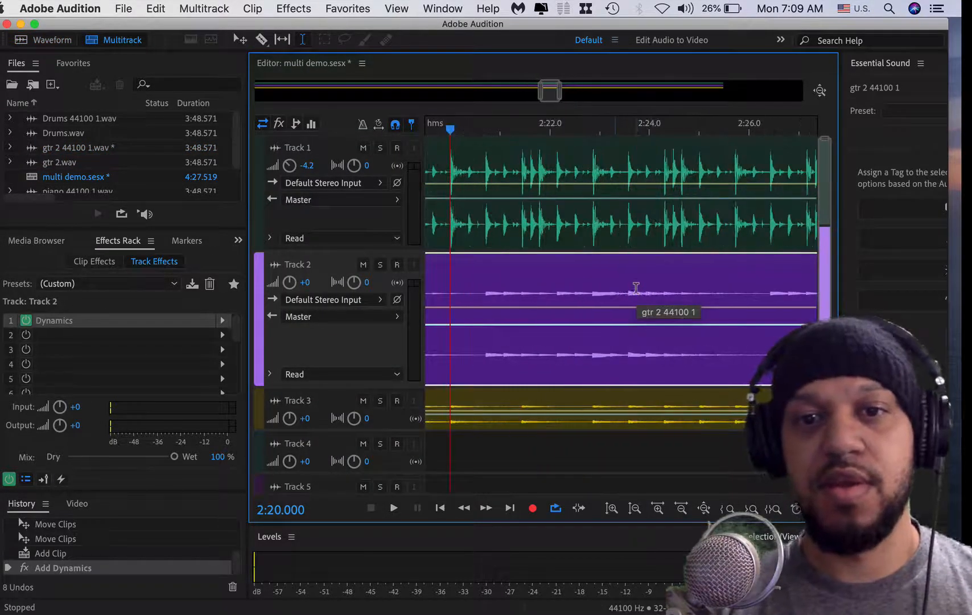
scroll(615, 297, down, 5)
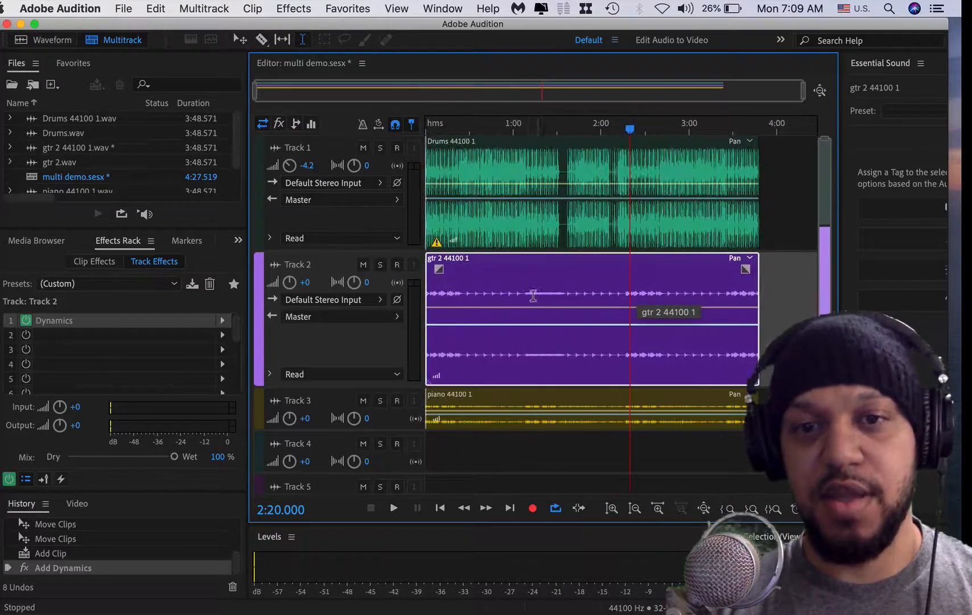
Open the guitar clip from Track 2 in the Waveform editor
drag(527, 296, 567, 298)
click(509, 300)
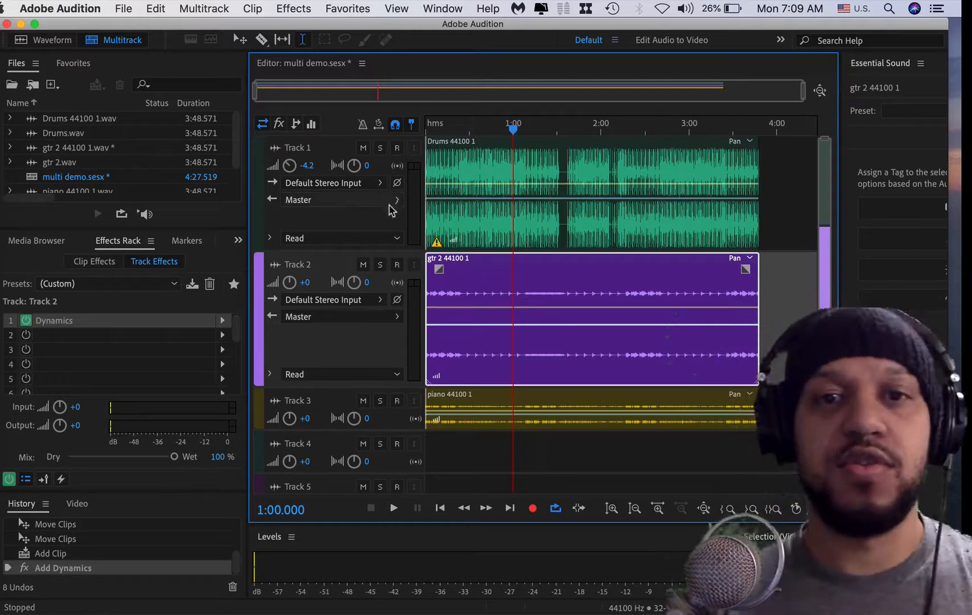
scroll(399, 199, down, 2)
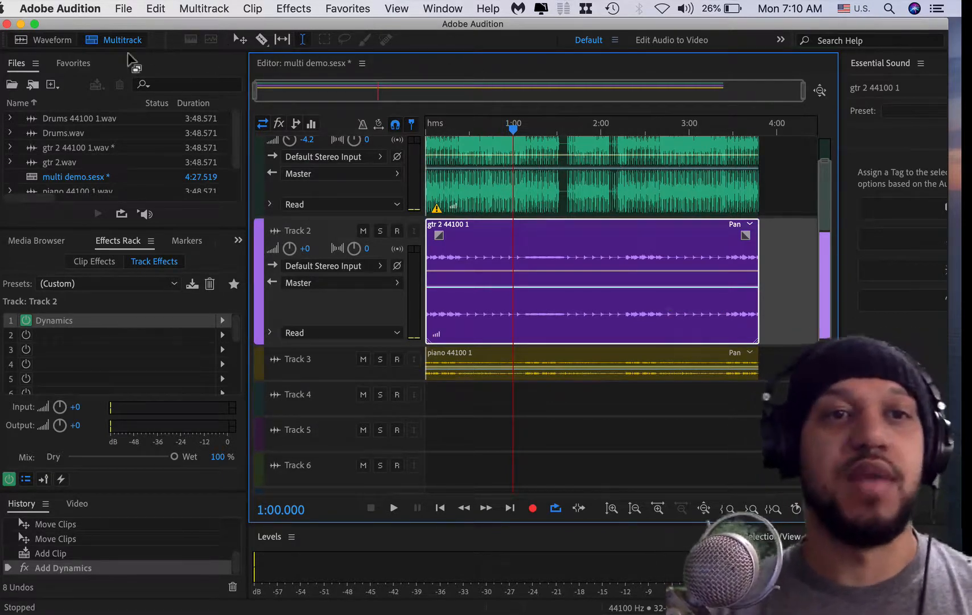
click(58, 43)
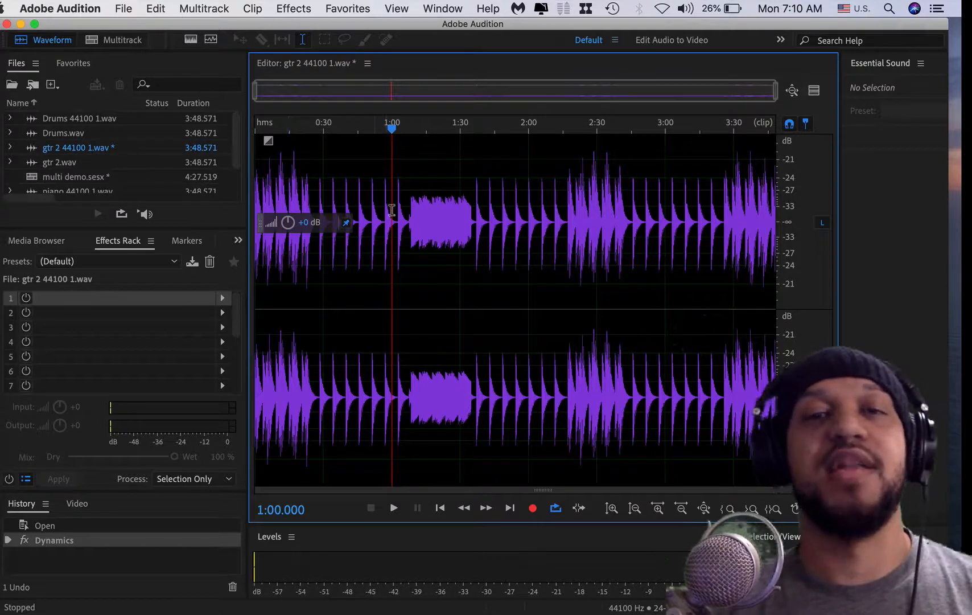
Select the guitar waveform from about 0:51 to 2:14 and look over the available Noise Reduction / Restoration effects
drag(371, 199, 561, 211)
click(308, 8)
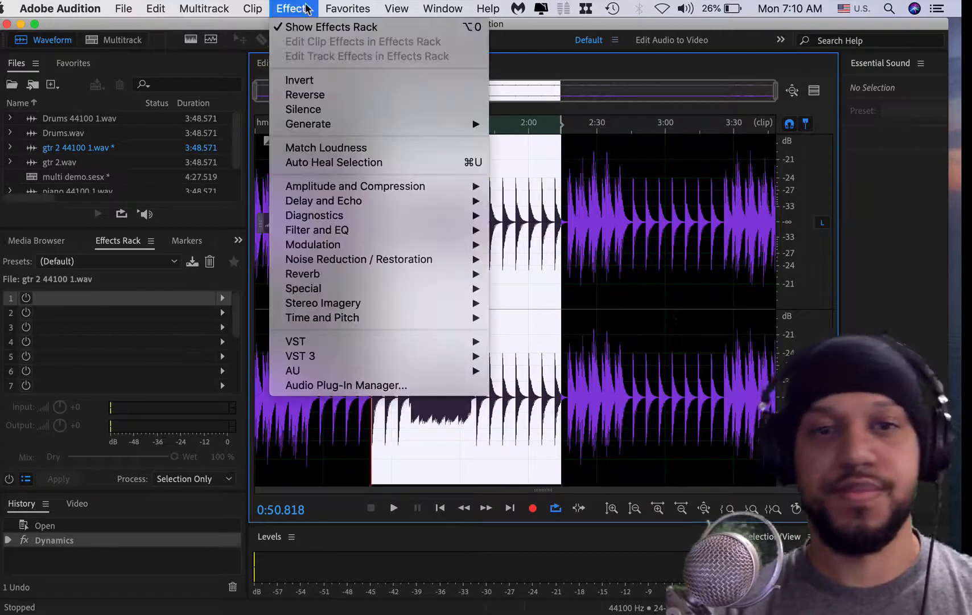
mouse_move(414, 265)
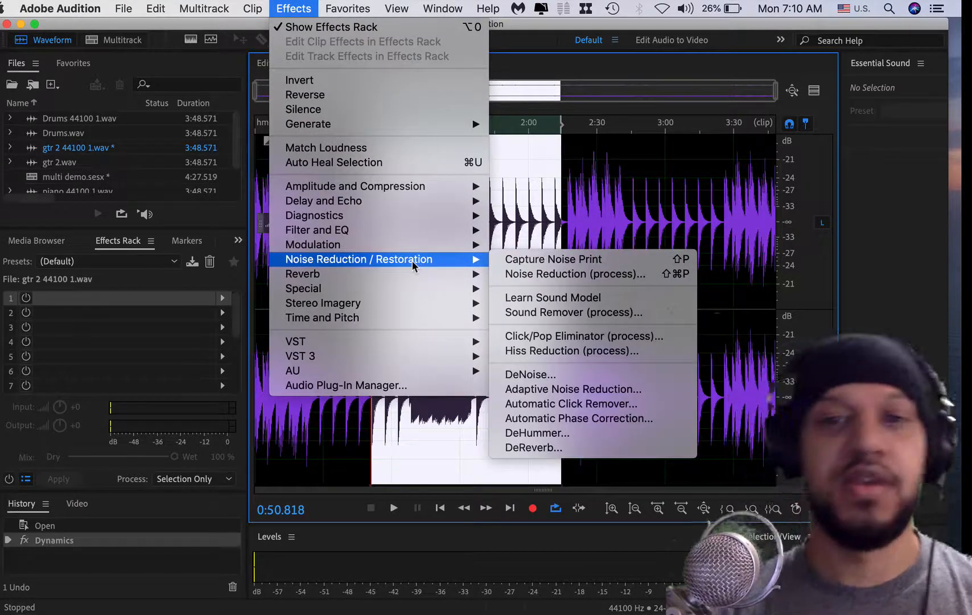
click(604, 187)
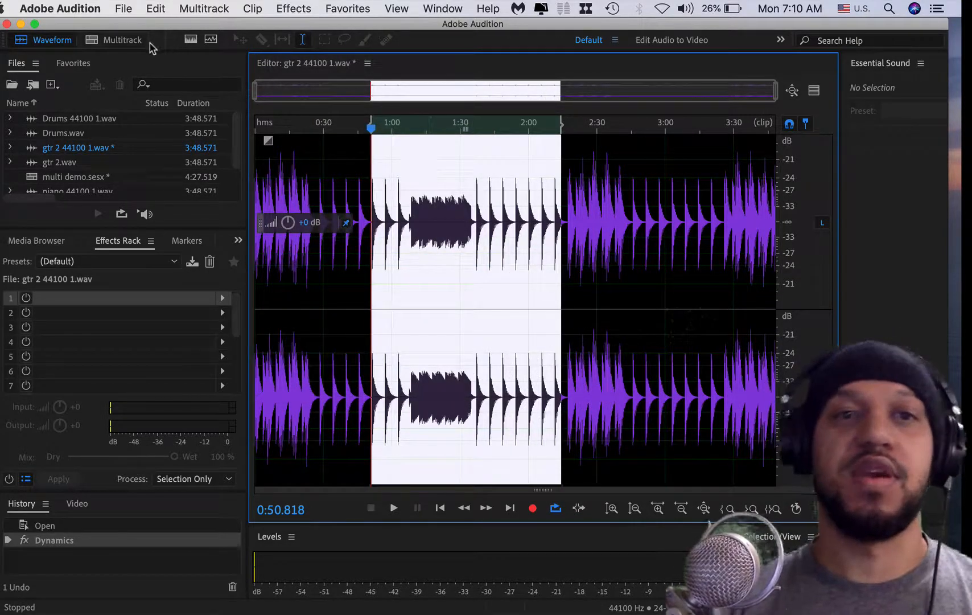
Return to the multitrack session and look over the media volumes, track effects, and properties of the guitar clip
click(122, 40)
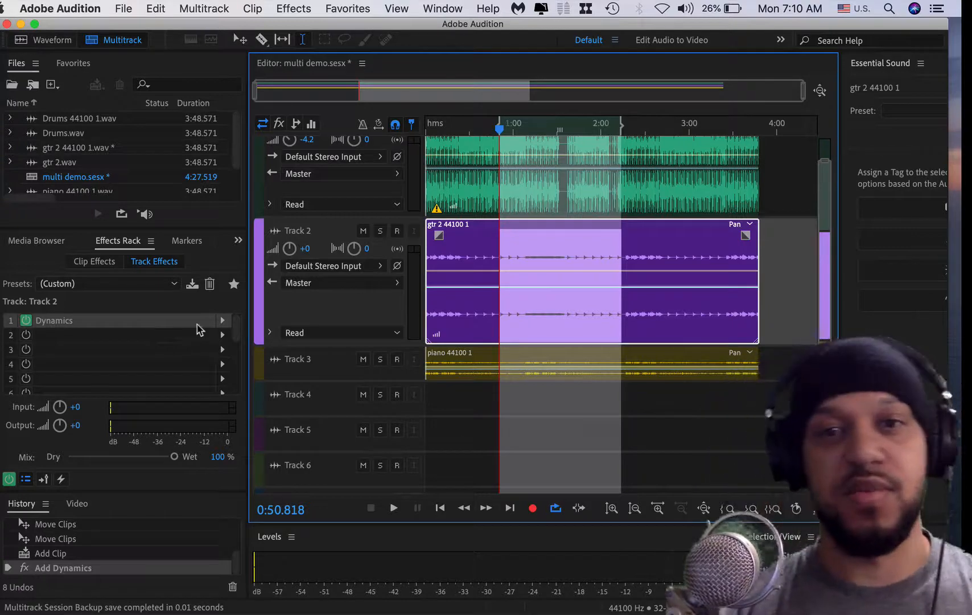
scroll(516, 259, down, 1)
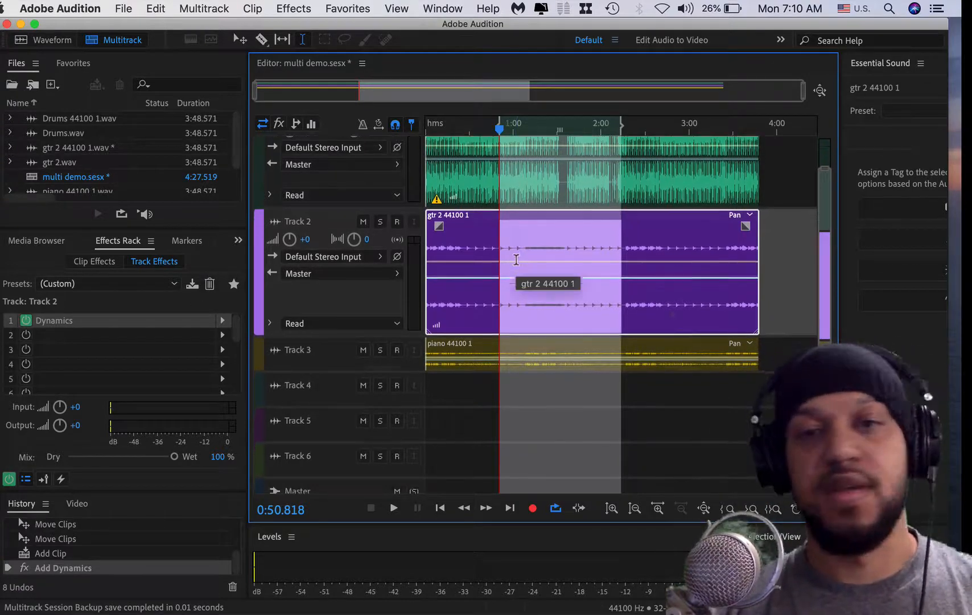
scroll(516, 259, up, 3)
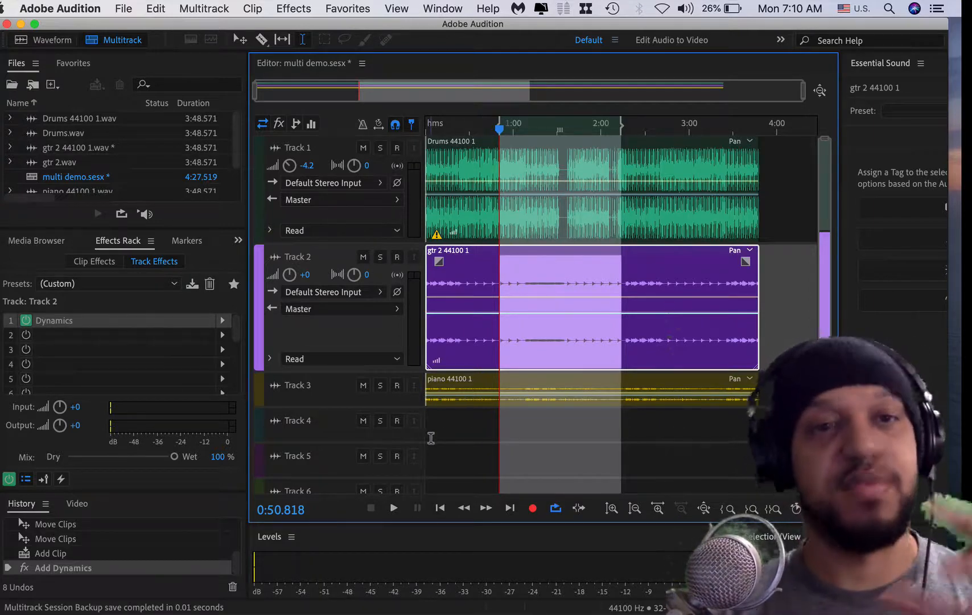
click(48, 246)
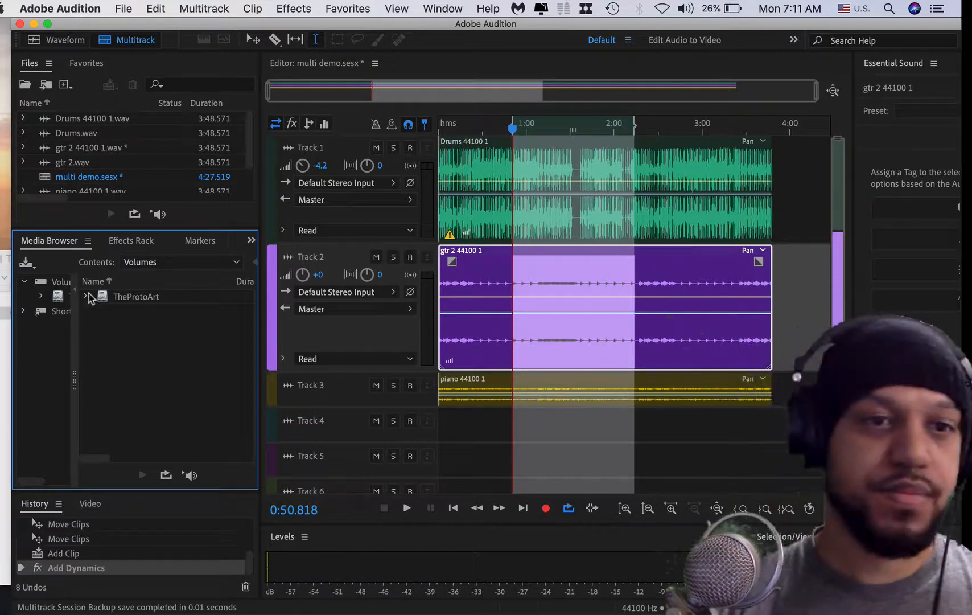
click(131, 240)
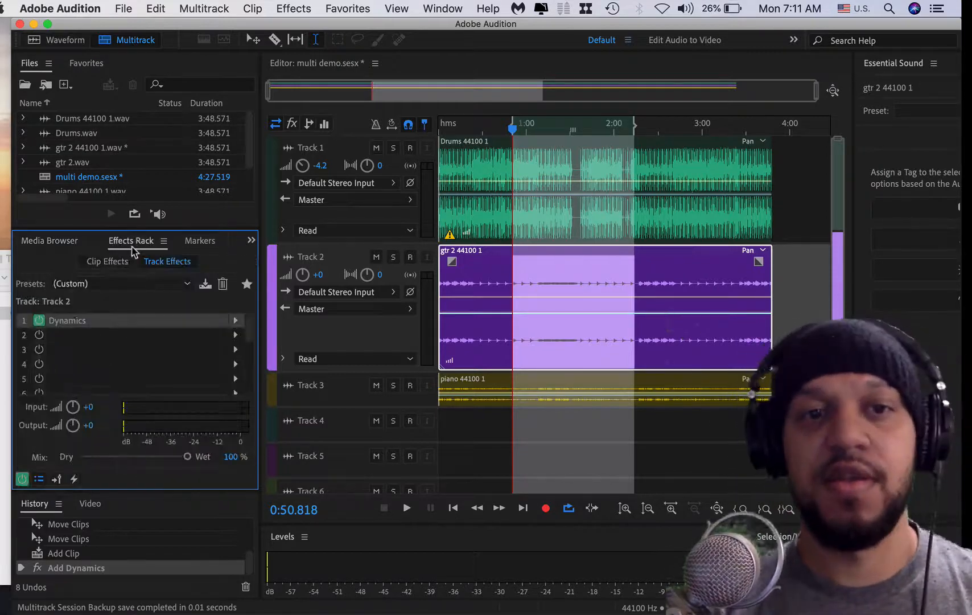
click(200, 241)
click(200, 243)
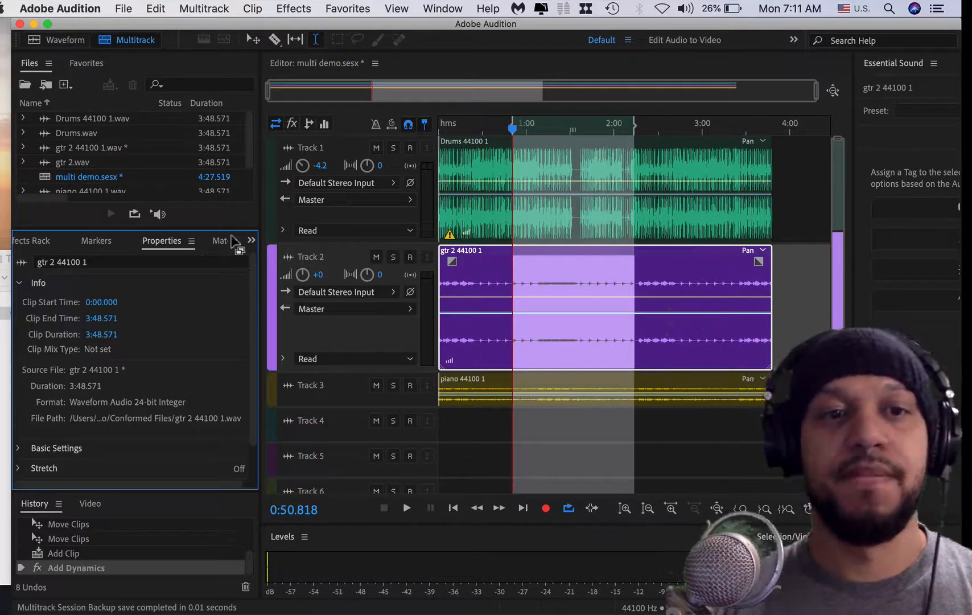
Add a cue marker at about 1:06.6 on the multitrack timeline
click(473, 277)
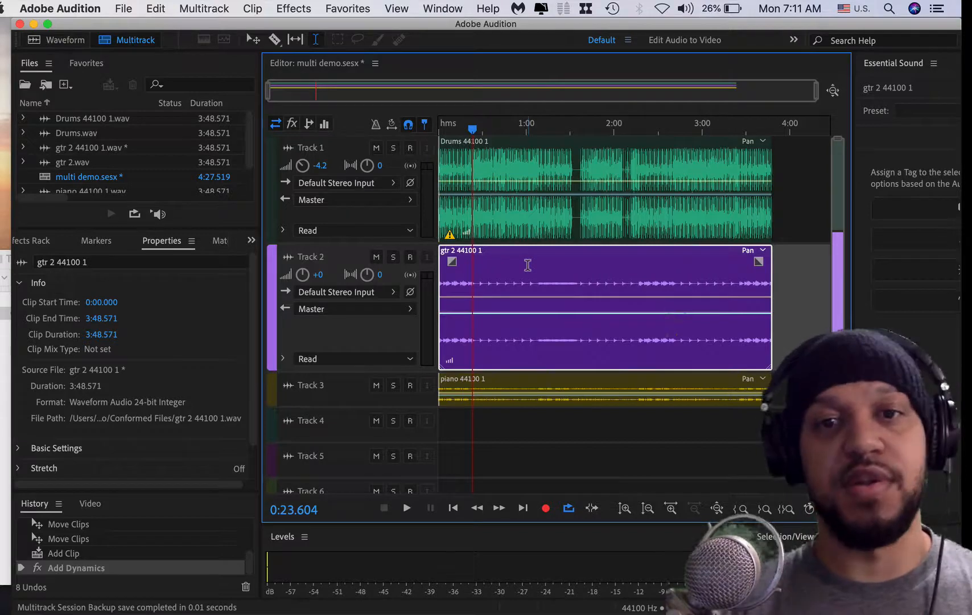
click(536, 266)
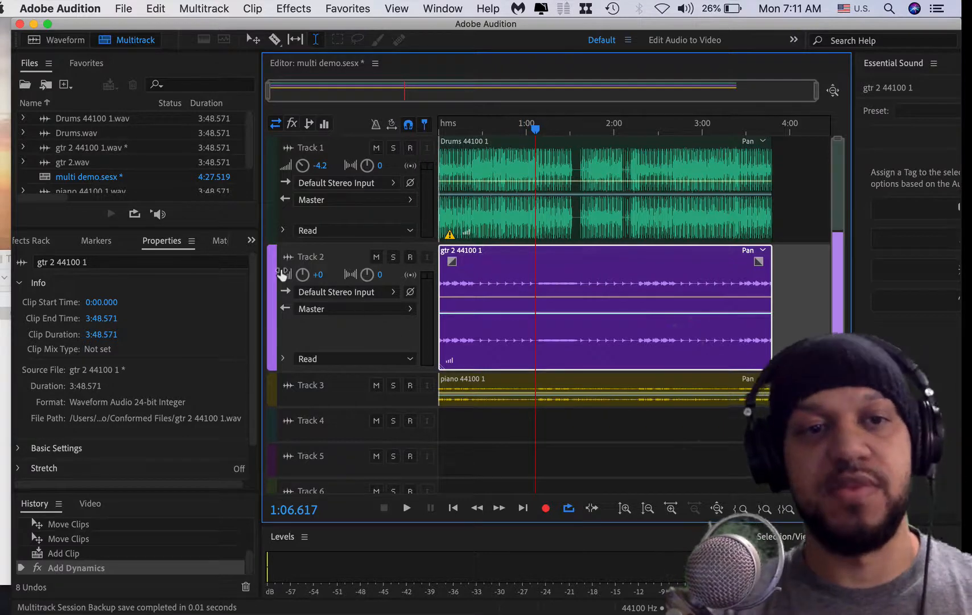
click(117, 245)
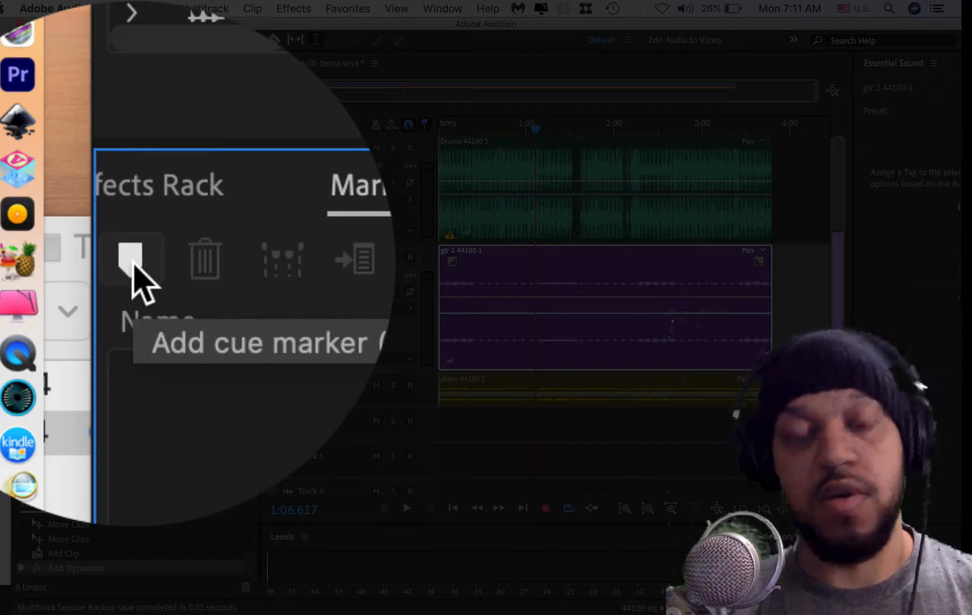
click(23, 262)
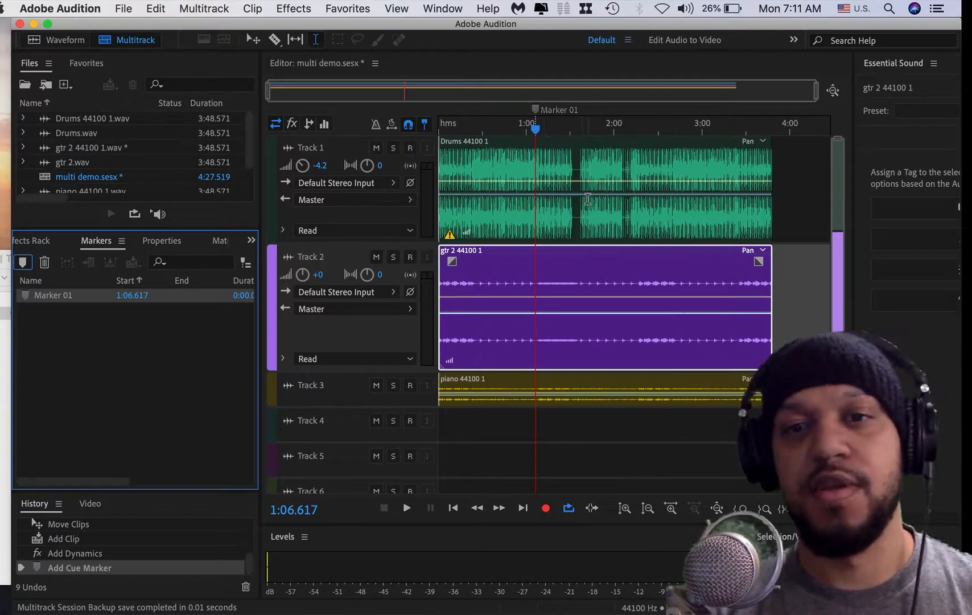
Move the first cue marker to 1:00.000 and add a second cue marker at about 1:44.9
click(586, 282)
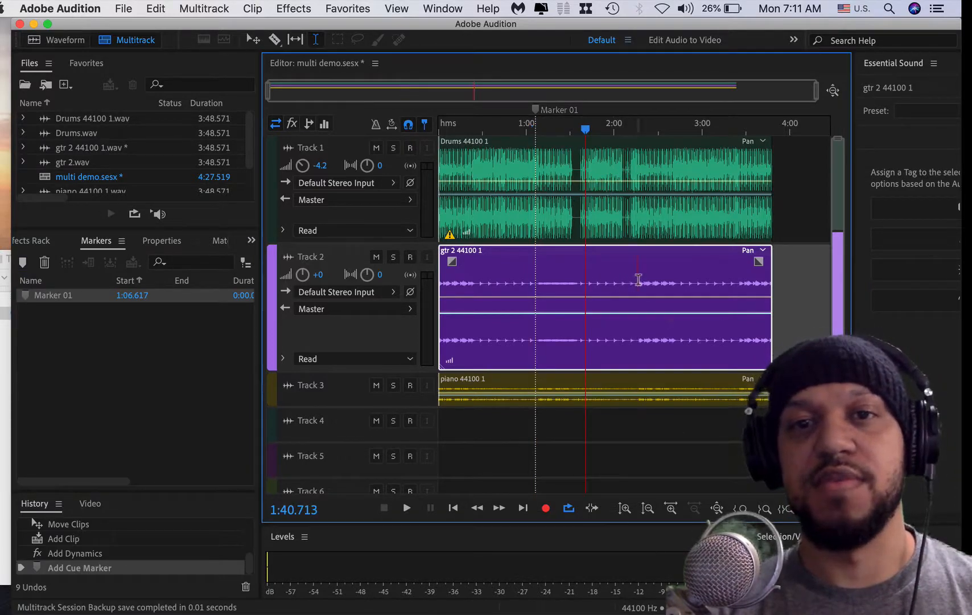
click(638, 280)
mouse_move(535, 109)
mouse_down()
mouse_move(510, 123)
mouse_move(526, 123)
mouse_up()
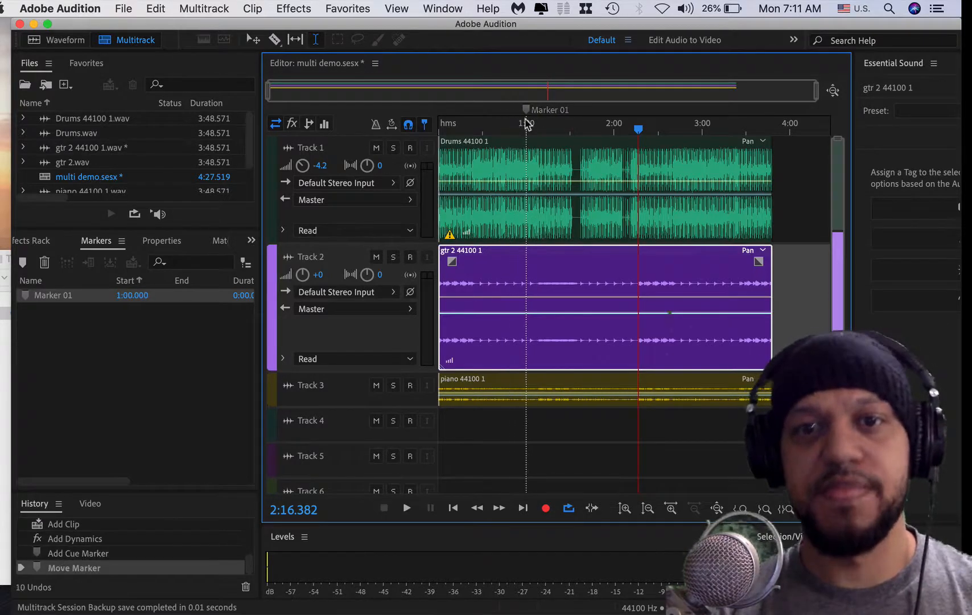
click(593, 284)
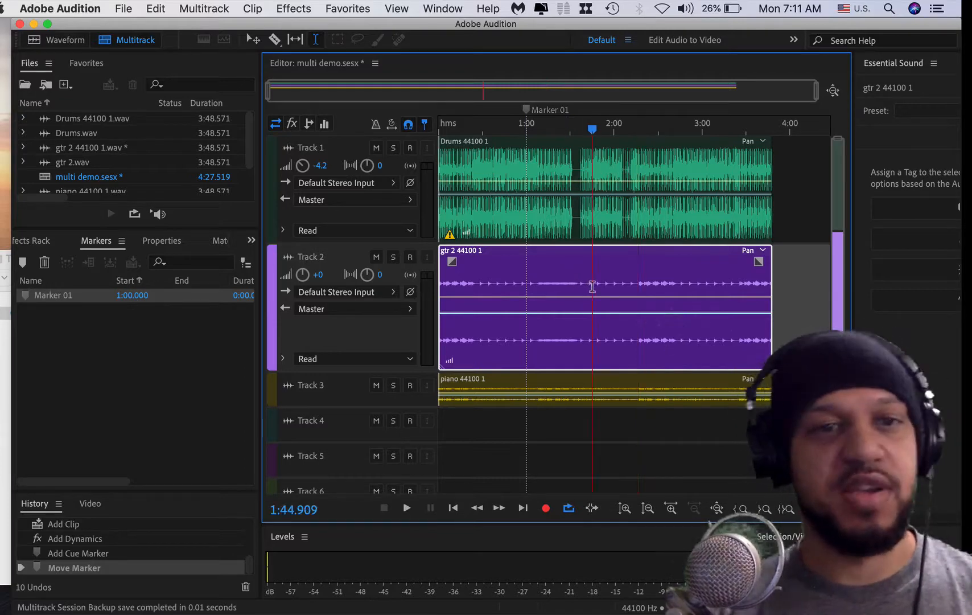
click(22, 262)
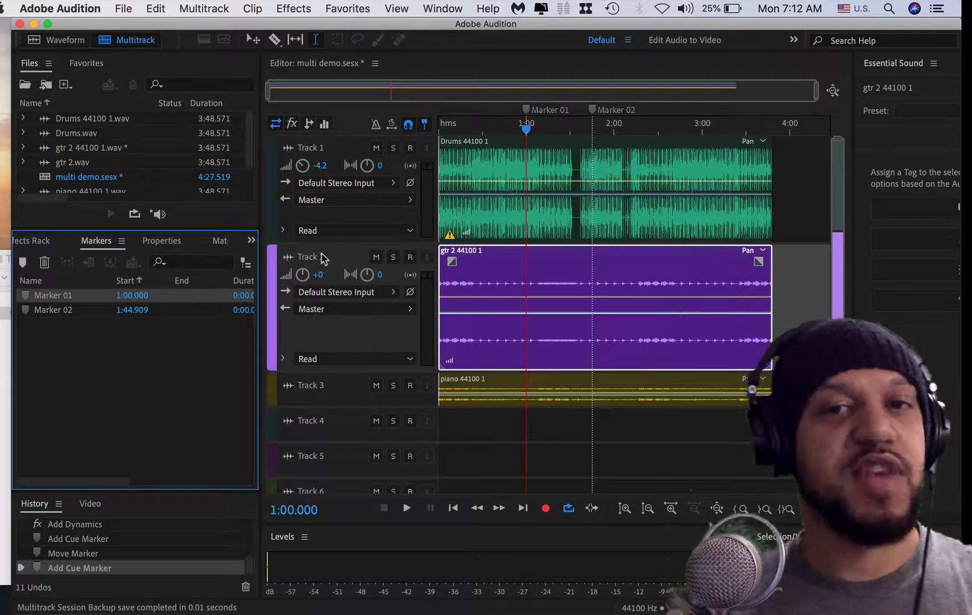
Rename Track 1 to "drums" and Track 2 to "gtr"
scroll(360, 243, down, 2)
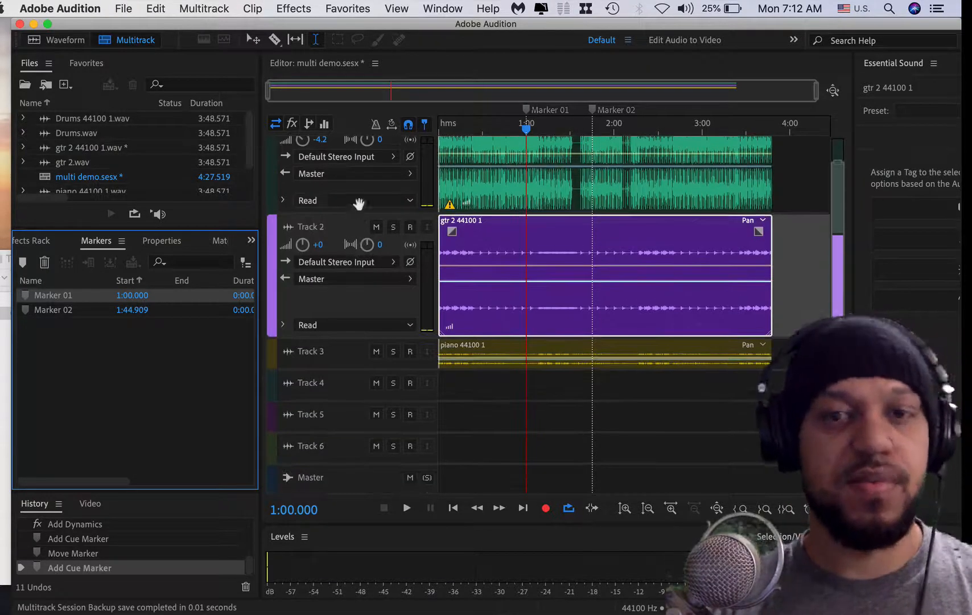
scroll(462, 276, up, 2)
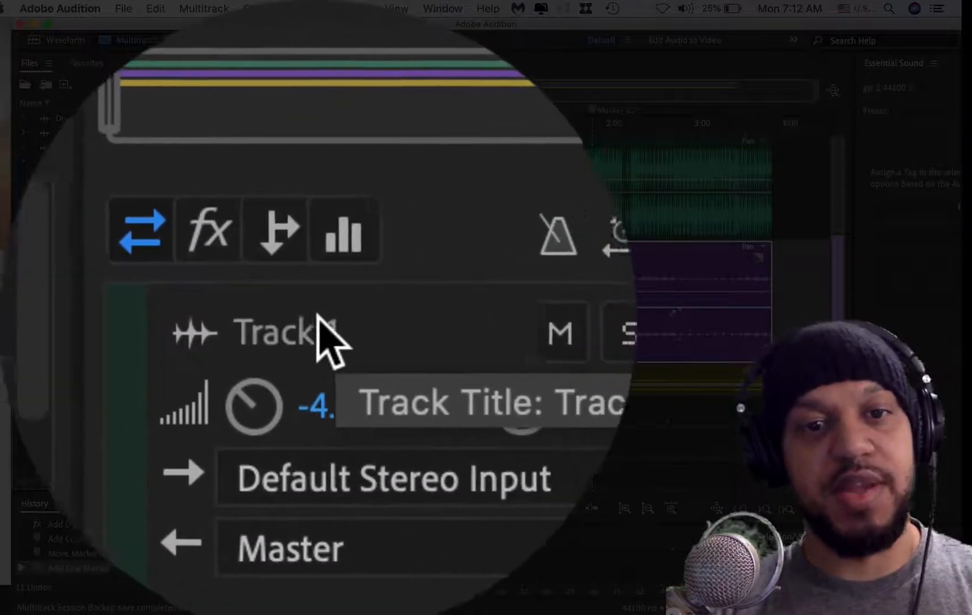
click(312, 319)
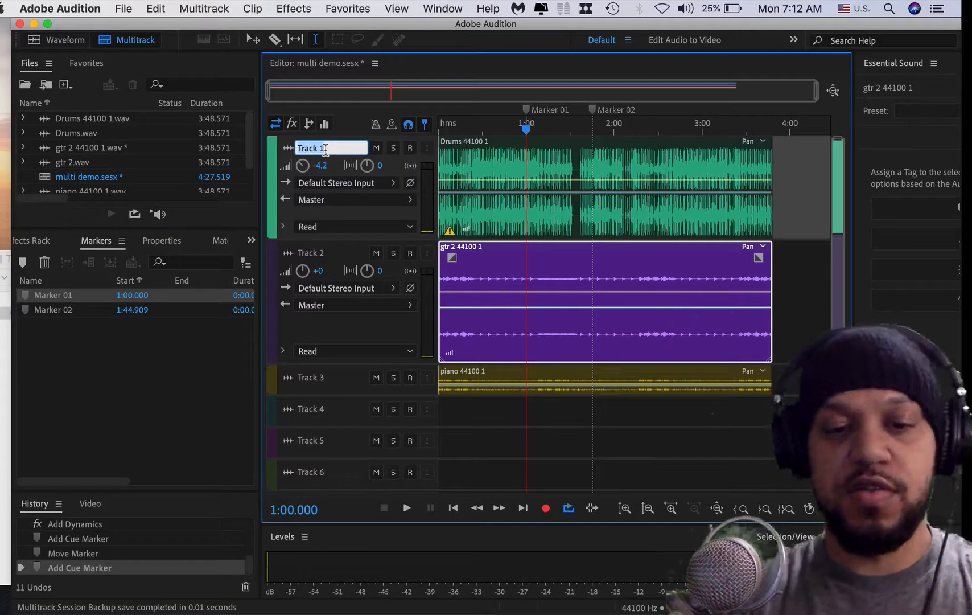
text(drums)
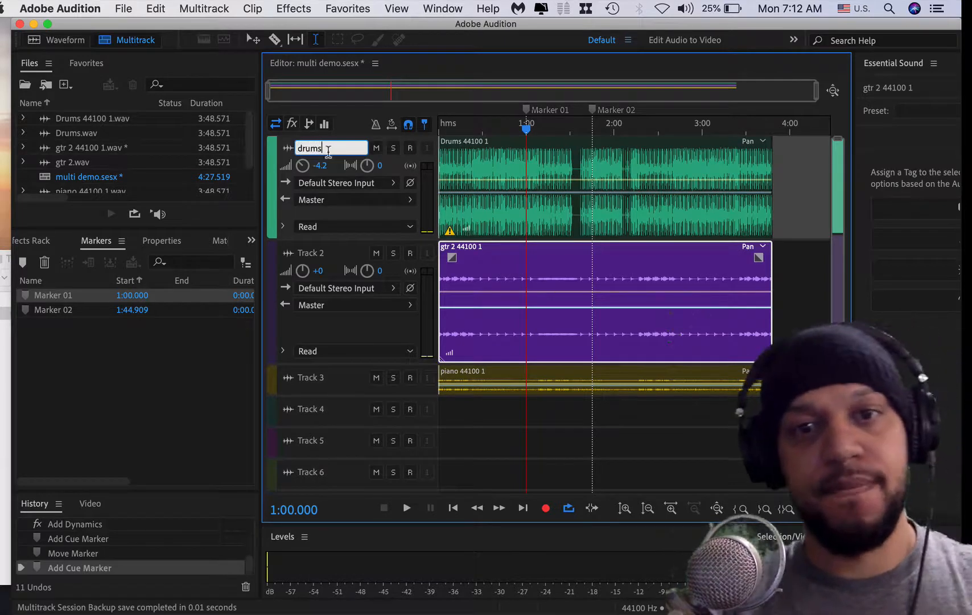
click(492, 256)
click(312, 252)
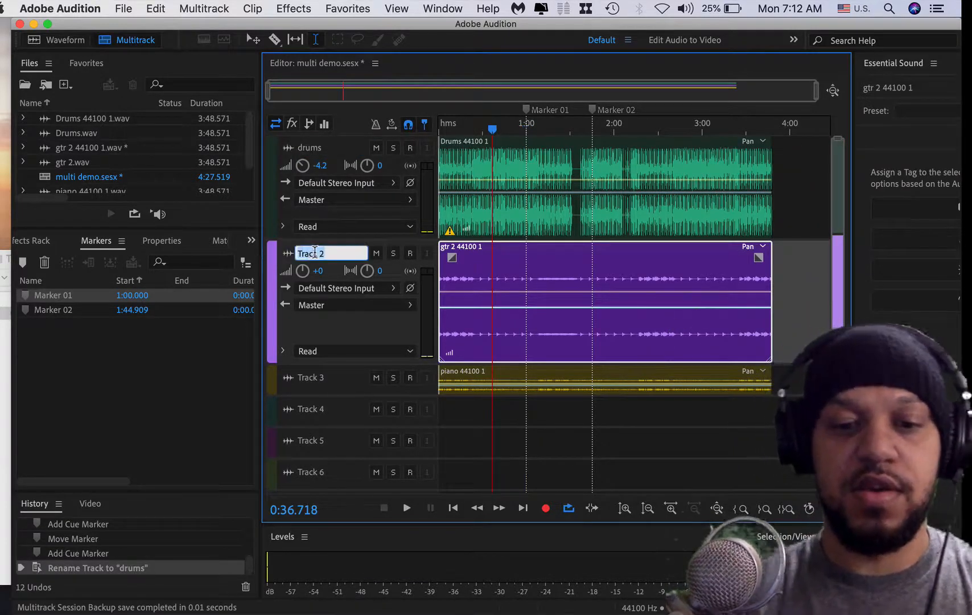
text(gtr)
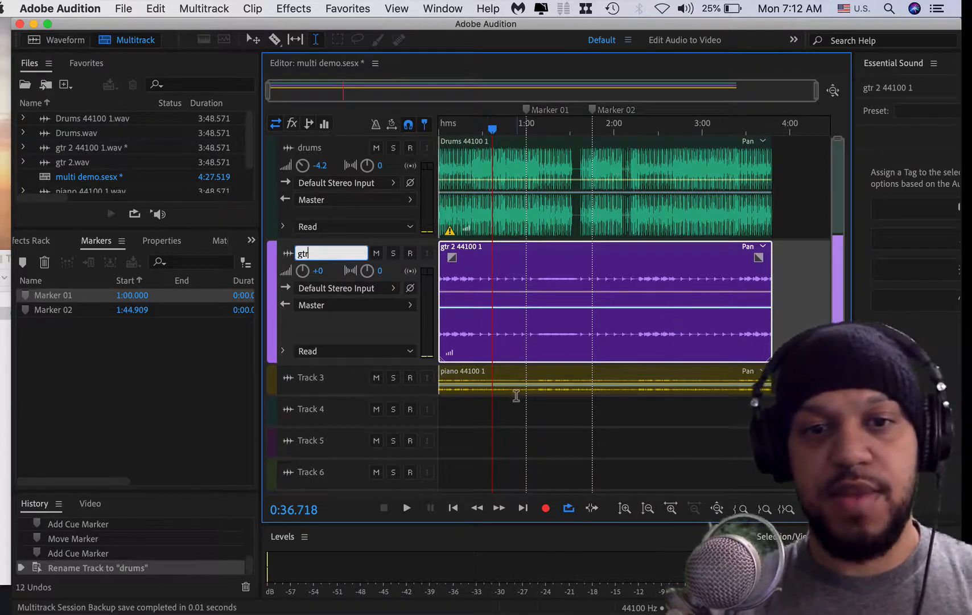
Enlarge Track 3 vertically and briefly preview it soloed from about 0:33
drag(376, 395, 378, 483)
click(393, 378)
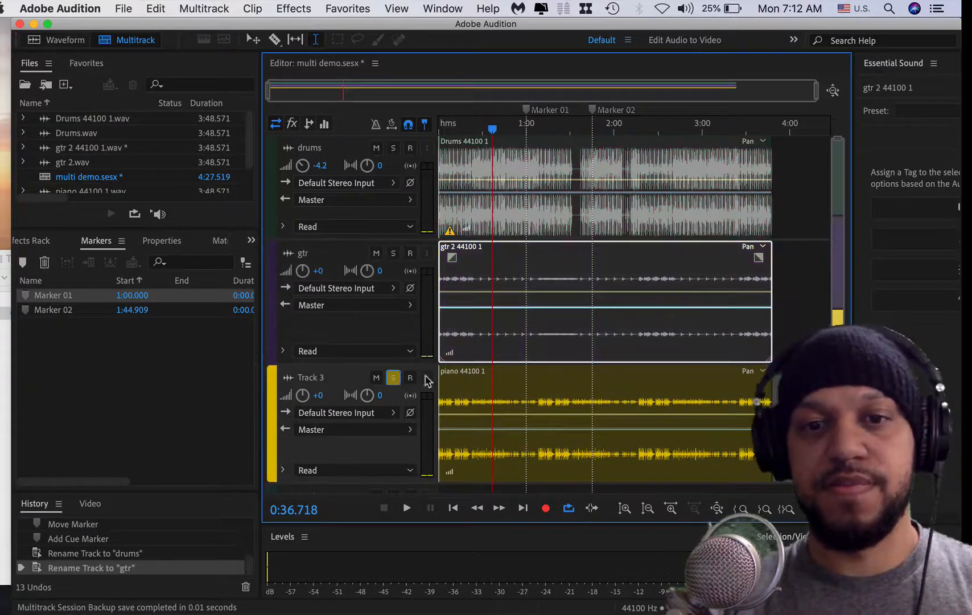
click(486, 389)
key(space)
key(space)
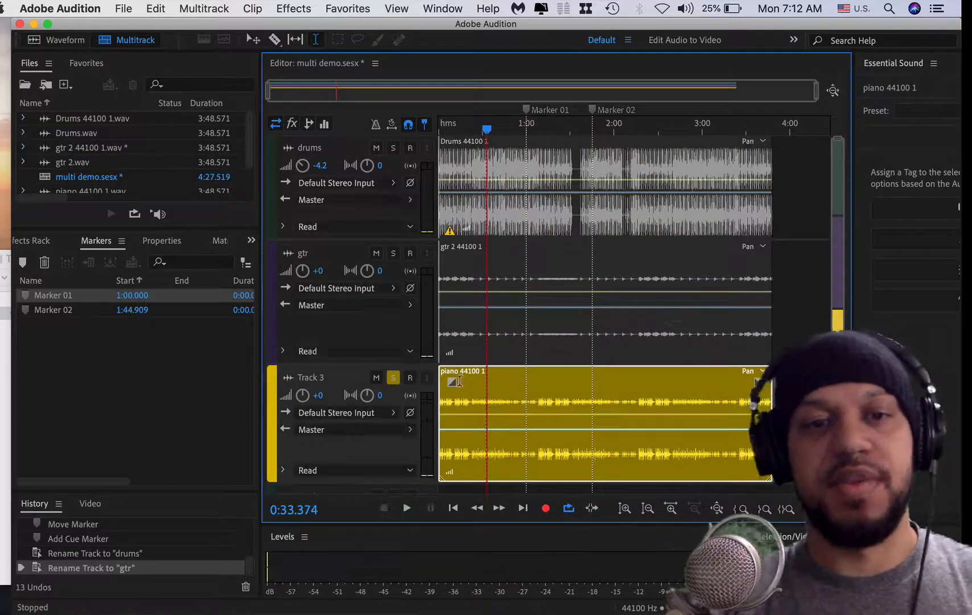
Rename Track 3 to "piano" and turn off its solo
click(314, 378)
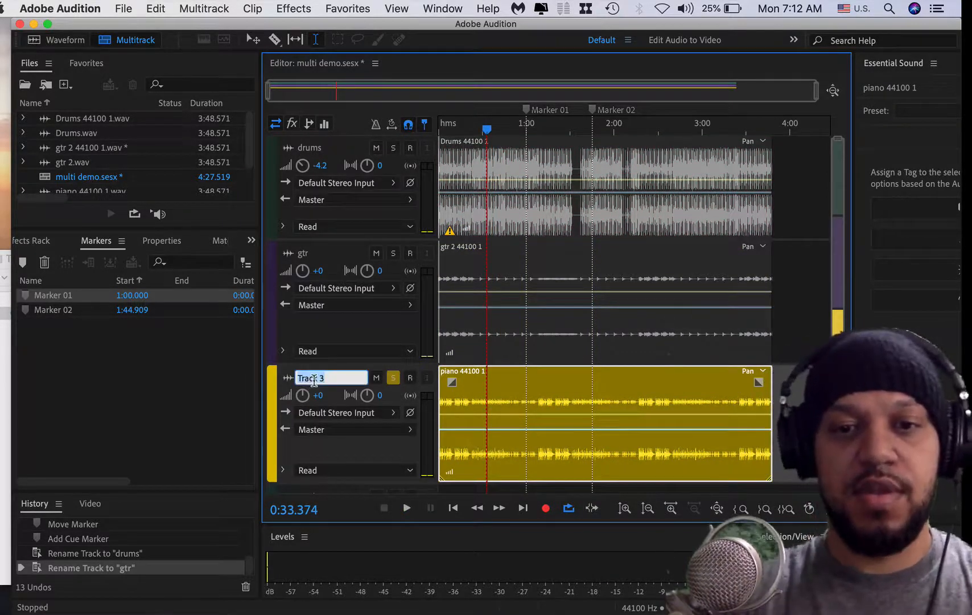
text(piano)
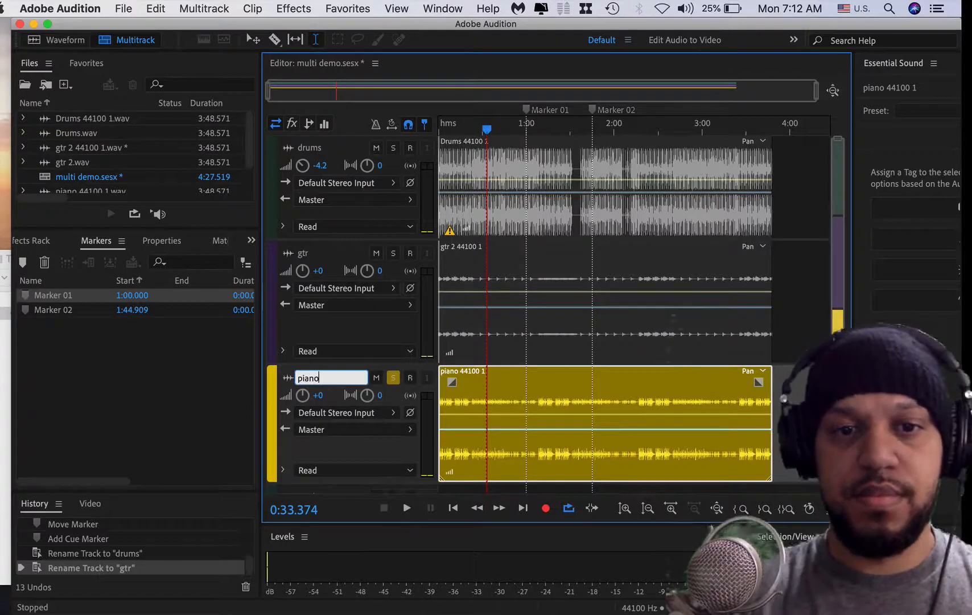
click(490, 406)
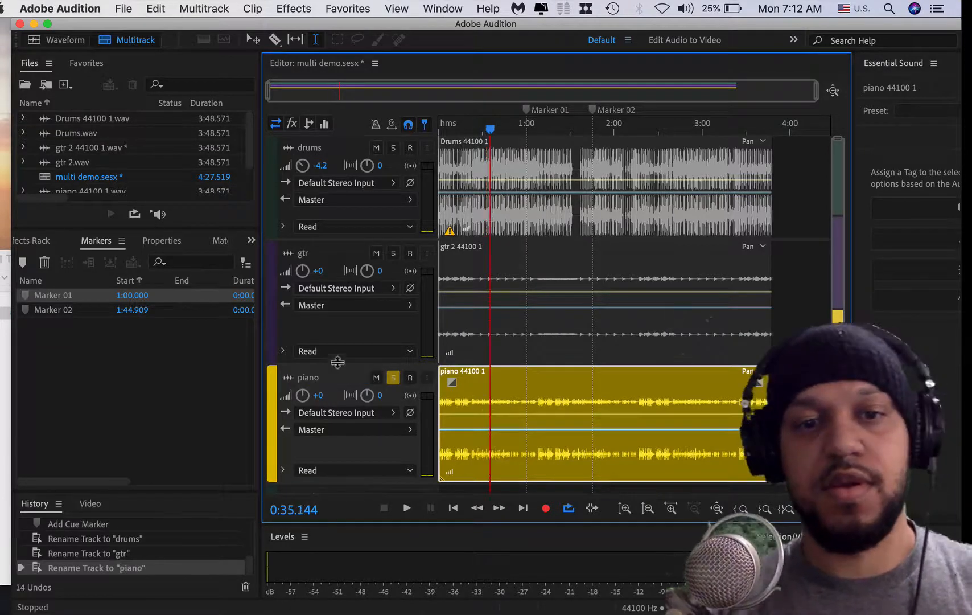
click(392, 377)
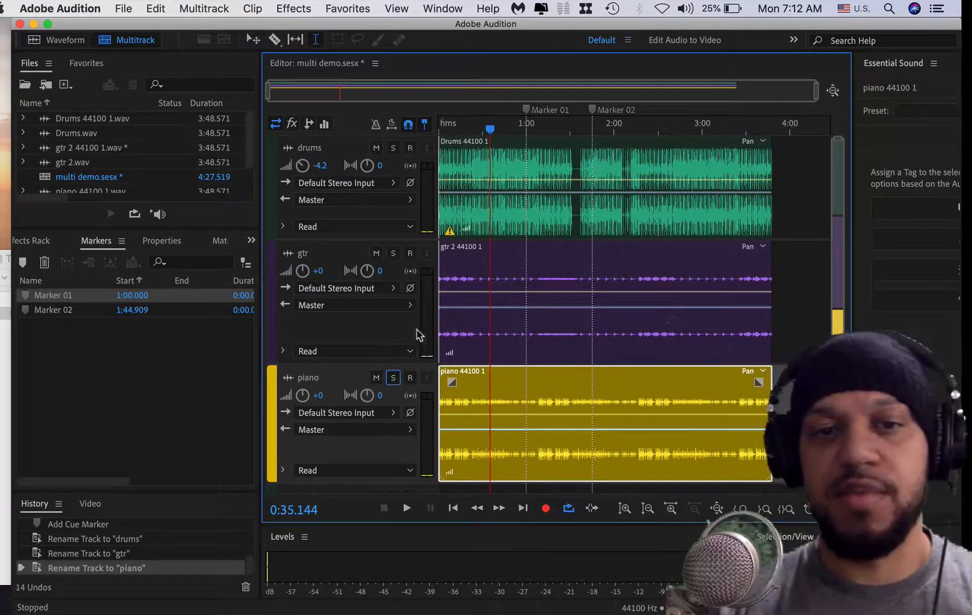
Examine the properties of the piano clip, including its timing, source file and the sections for stretch, remix and channel routing
scroll(562, 314, down, 5)
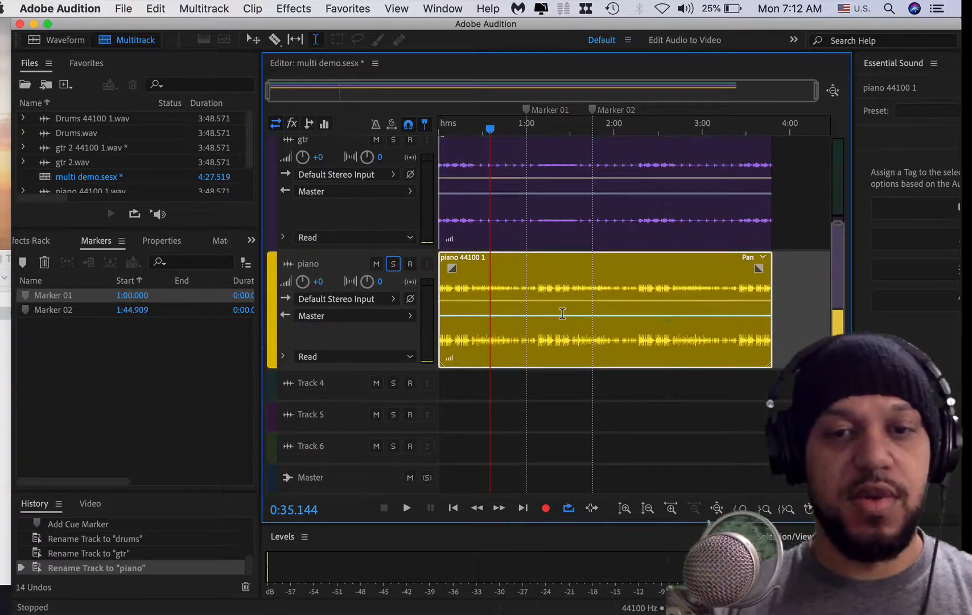
click(161, 240)
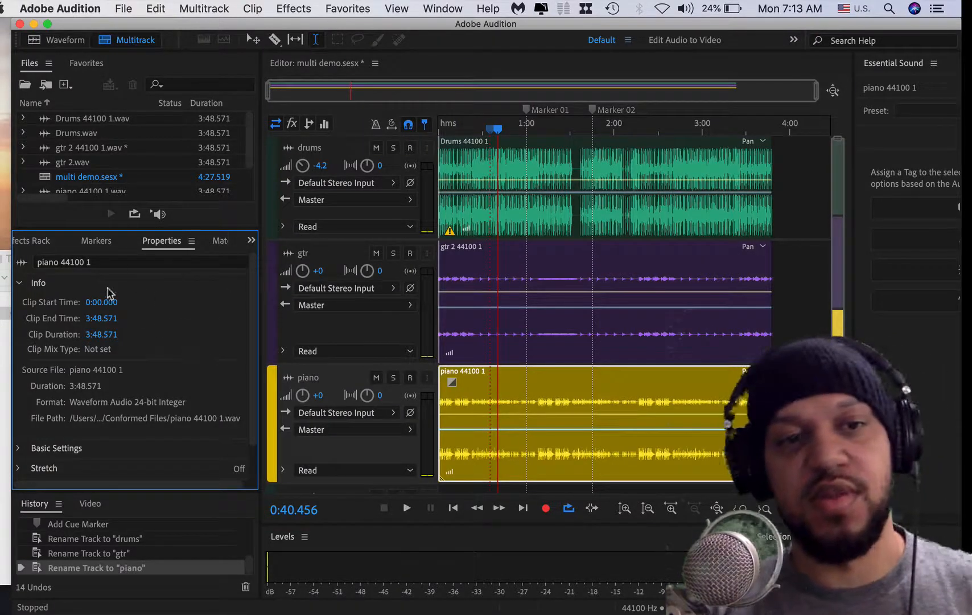
scroll(128, 358, down, 2)
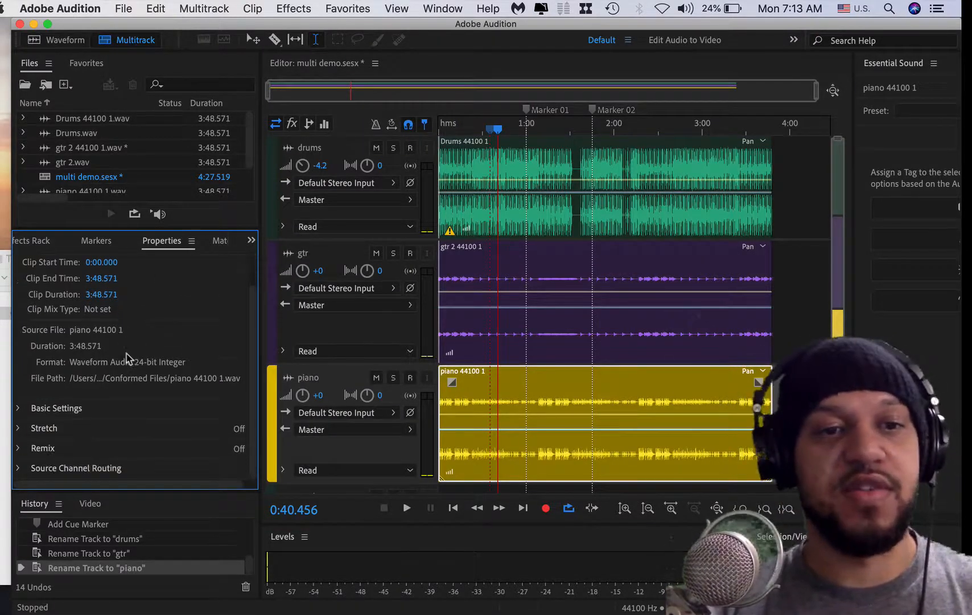
Examine the piano clip's Stretch options, the Match Loudness area and the piano track's Effects Rack
scroll(128, 357, up, 2)
scroll(129, 358, down, 2)
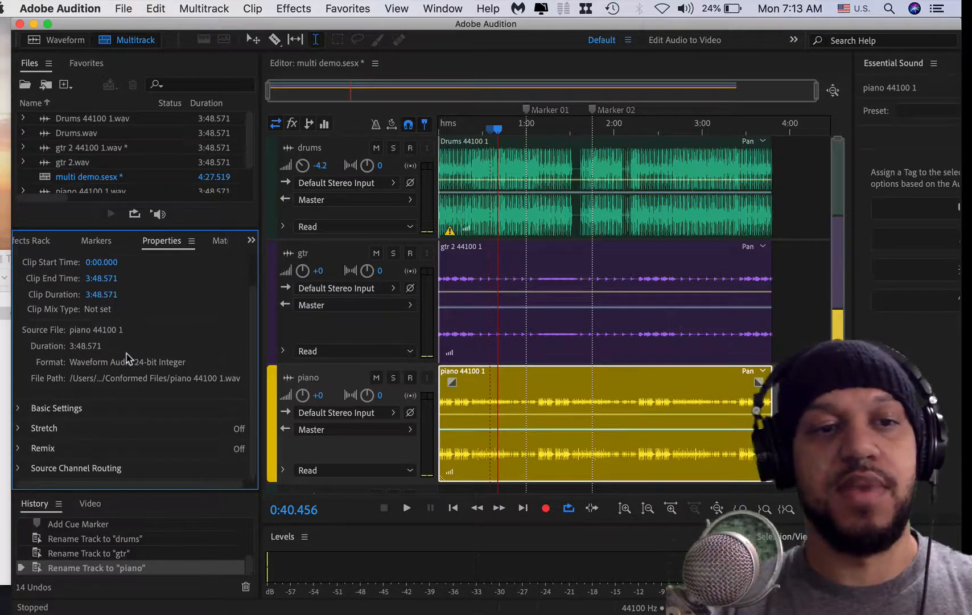
scroll(128, 359, up, 2)
scroll(79, 484, down, 2)
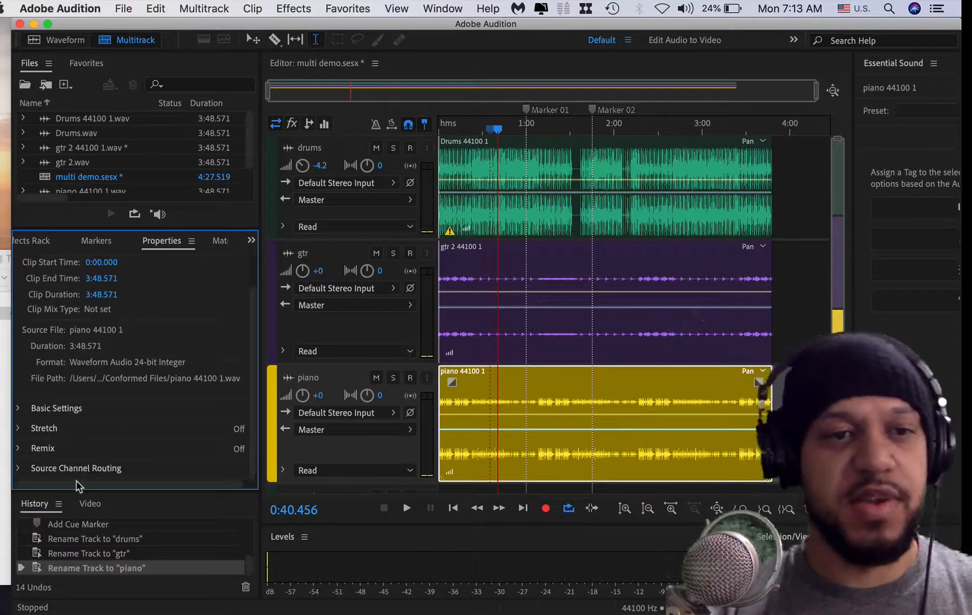
click(17, 428)
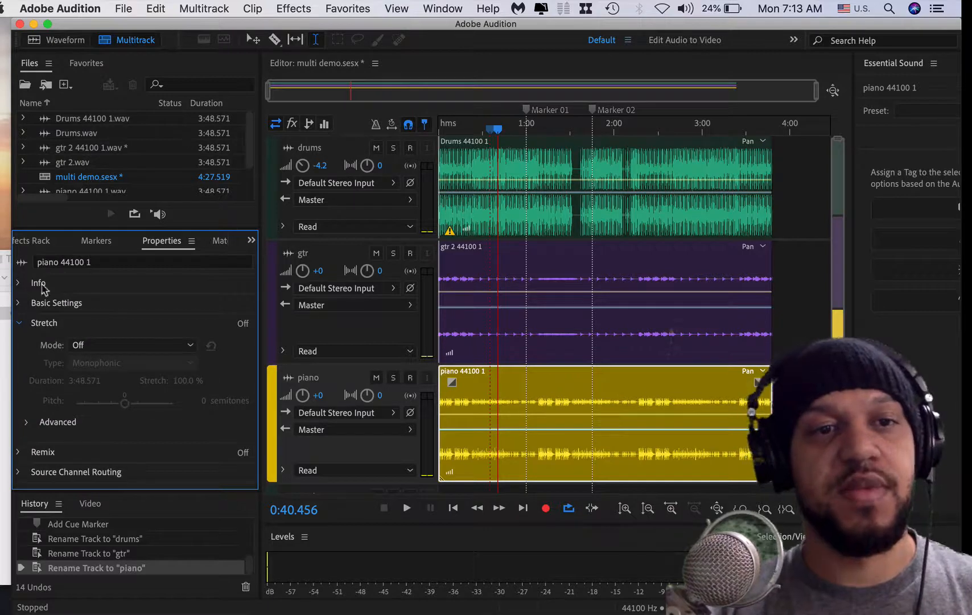
click(20, 324)
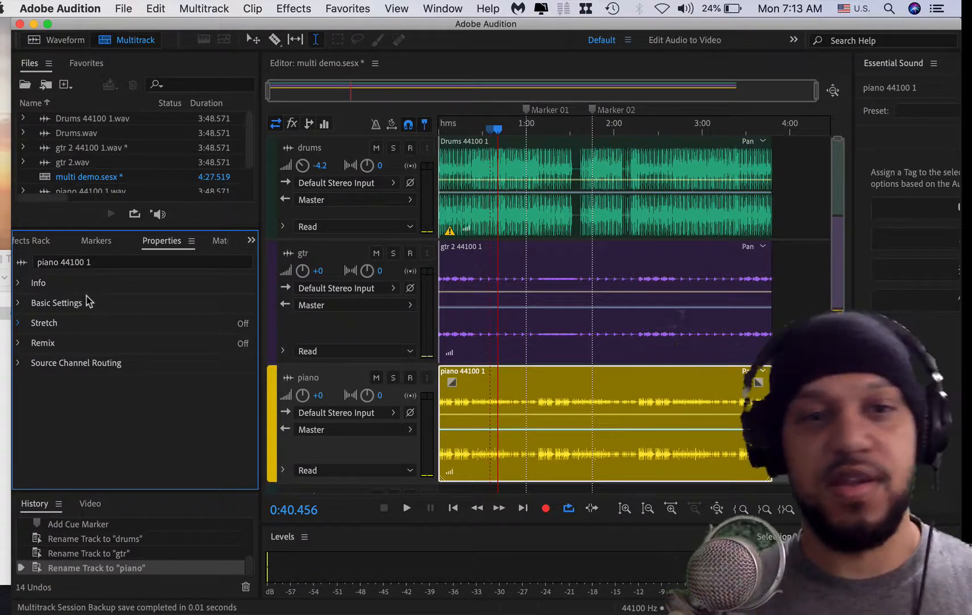
click(220, 241)
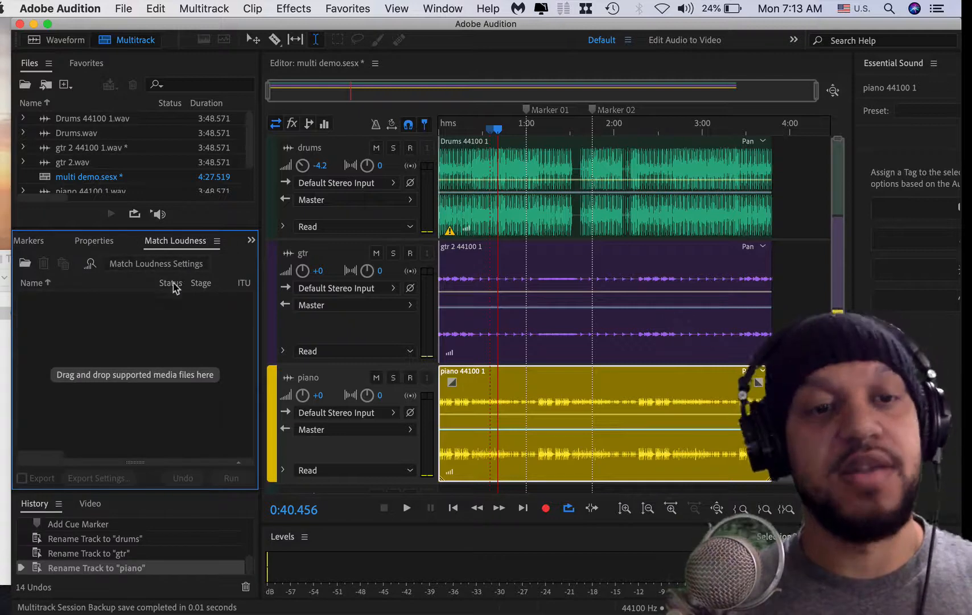
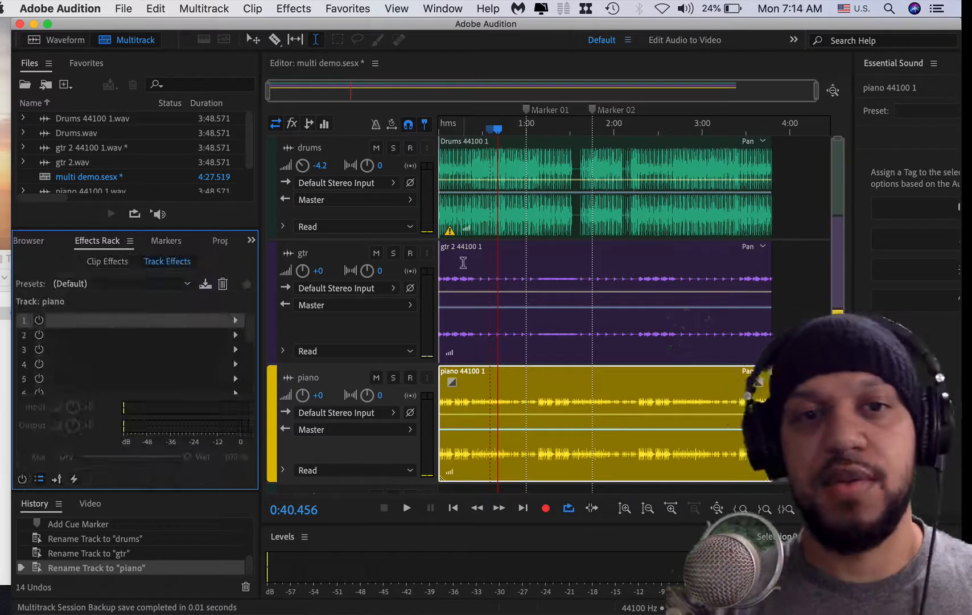
scroll(479, 268, down, 1)
scroll(480, 268, up, 1)
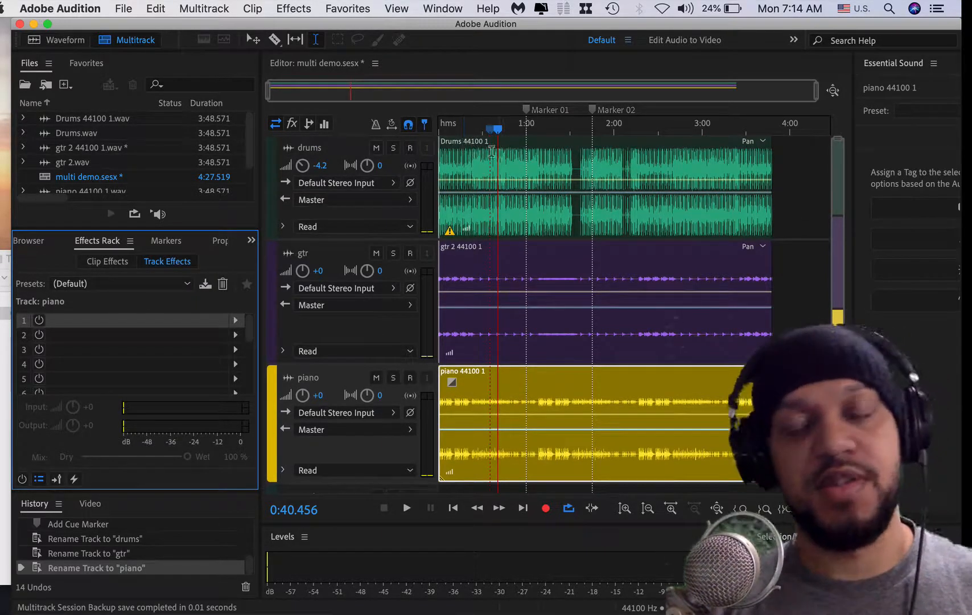
Select the drums passage from about 0:37 to just past Marker 01 and add Convolution Reverb in the track's first effect slot
drag(489, 164, 530, 162)
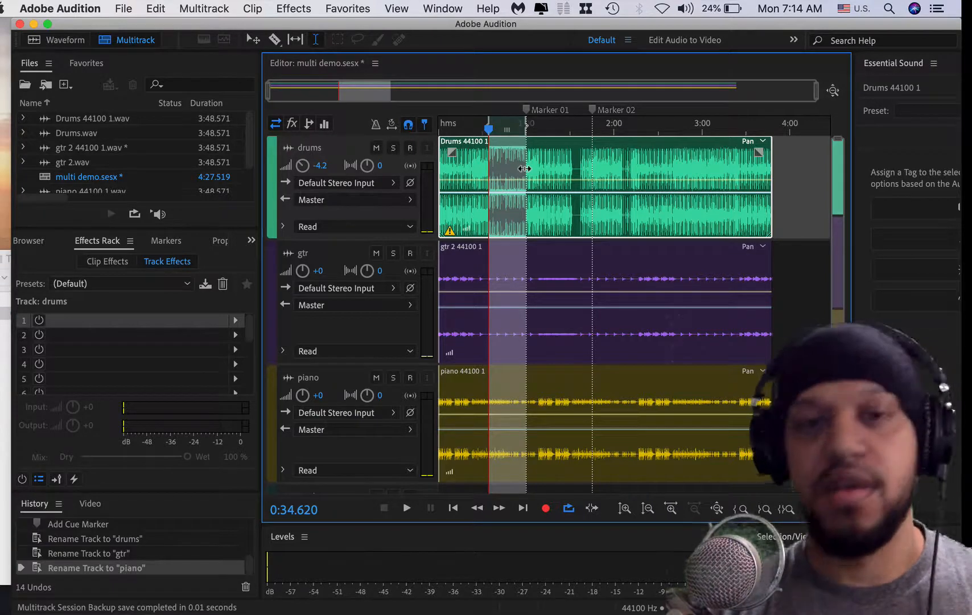
drag(493, 160, 530, 160)
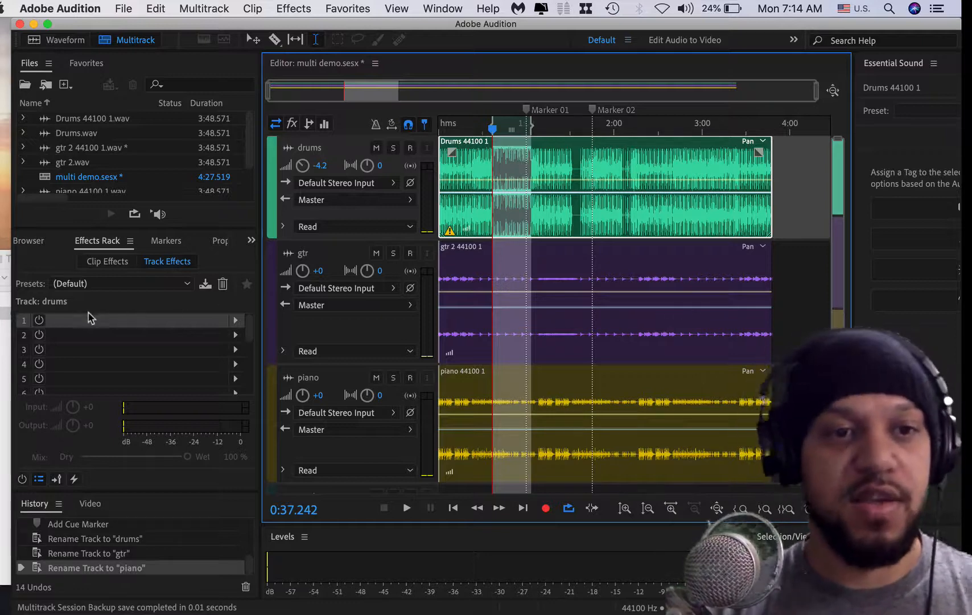
click(67, 321)
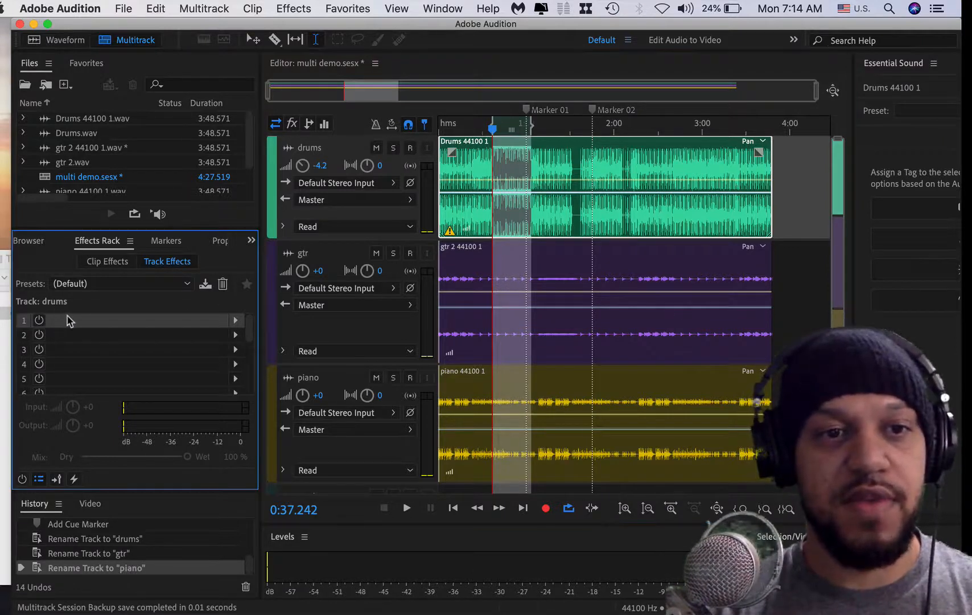
click(234, 320)
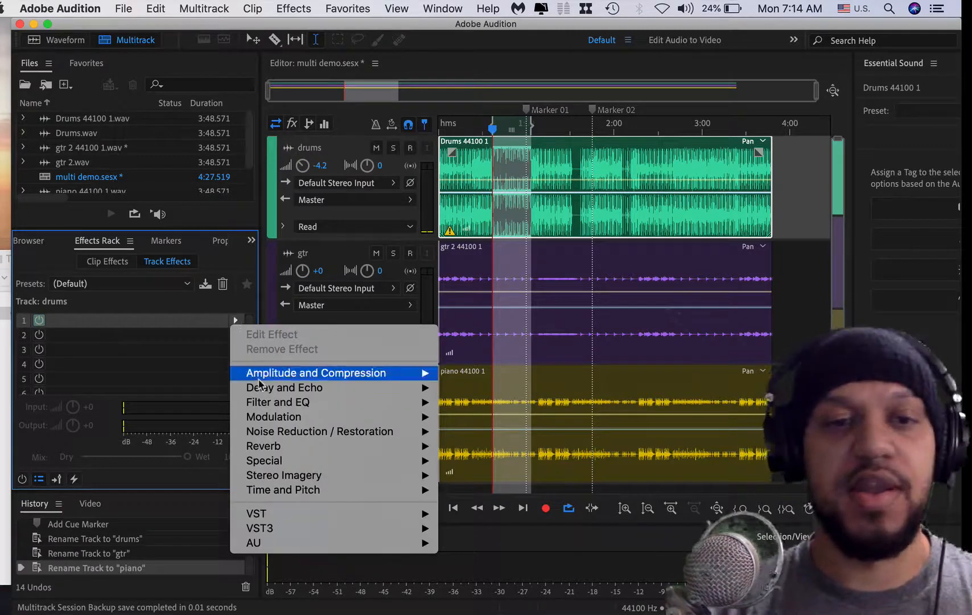
mouse_move(363, 447)
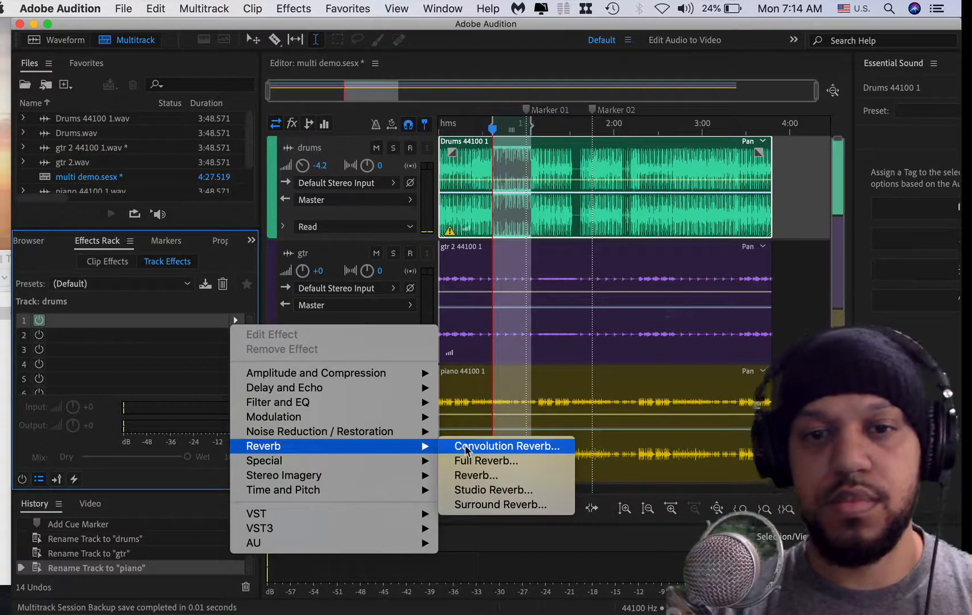
click(466, 447)
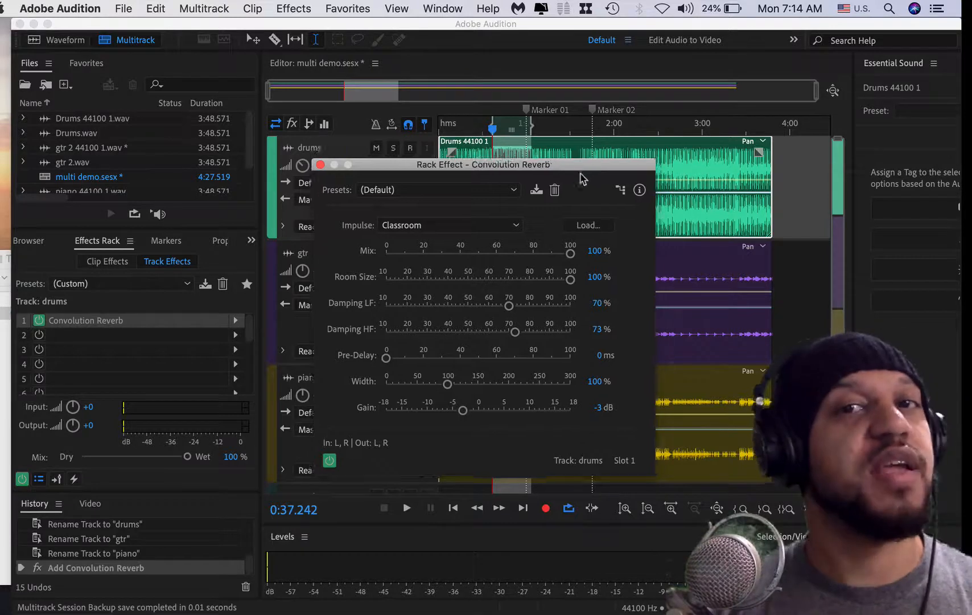
drag(584, 167, 516, 241)
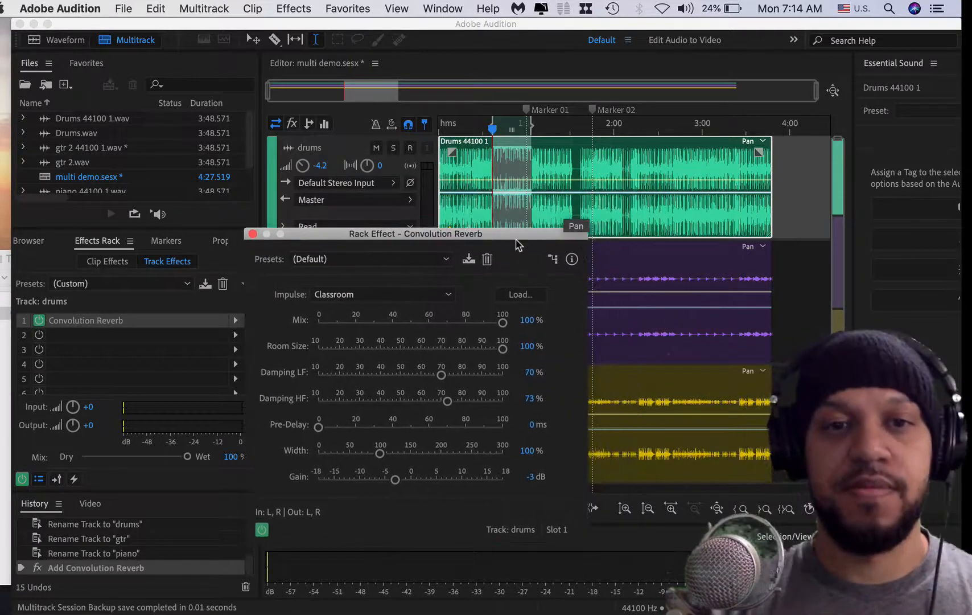
Apply the A Cold House preset to the Convolution Reverb and play the selected passage with the drums track soloed
click(354, 260)
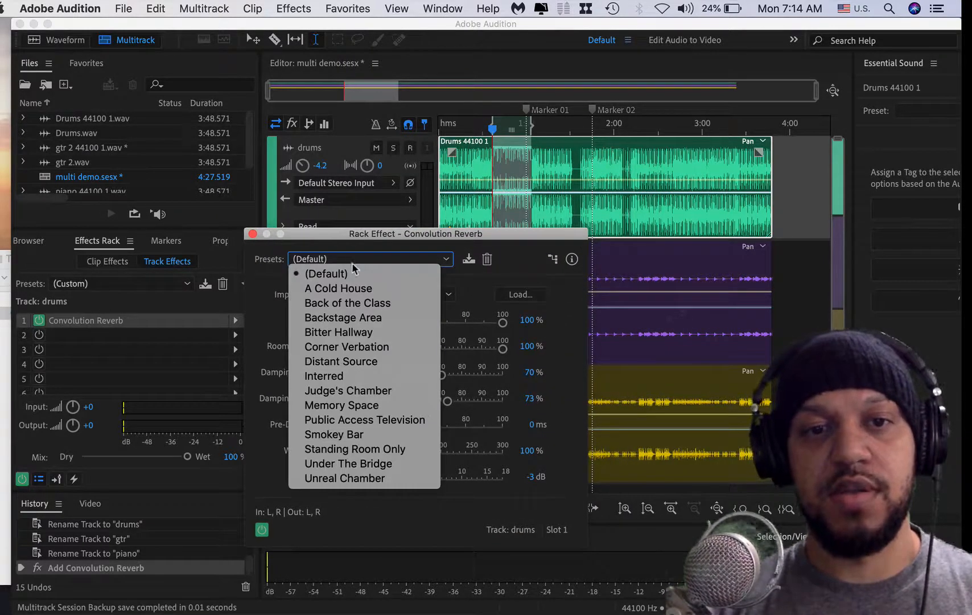
click(346, 288)
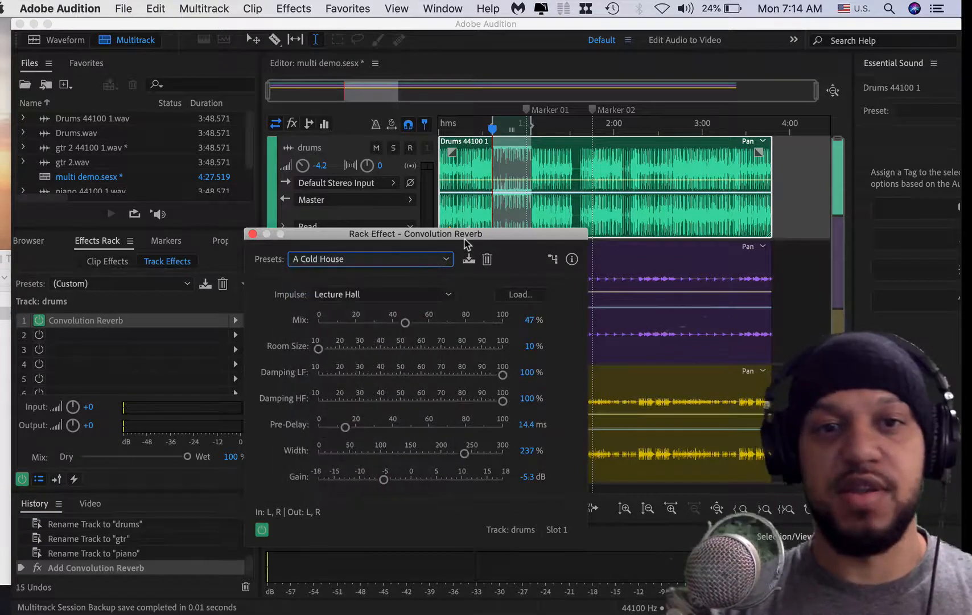
click(393, 148)
key(space)
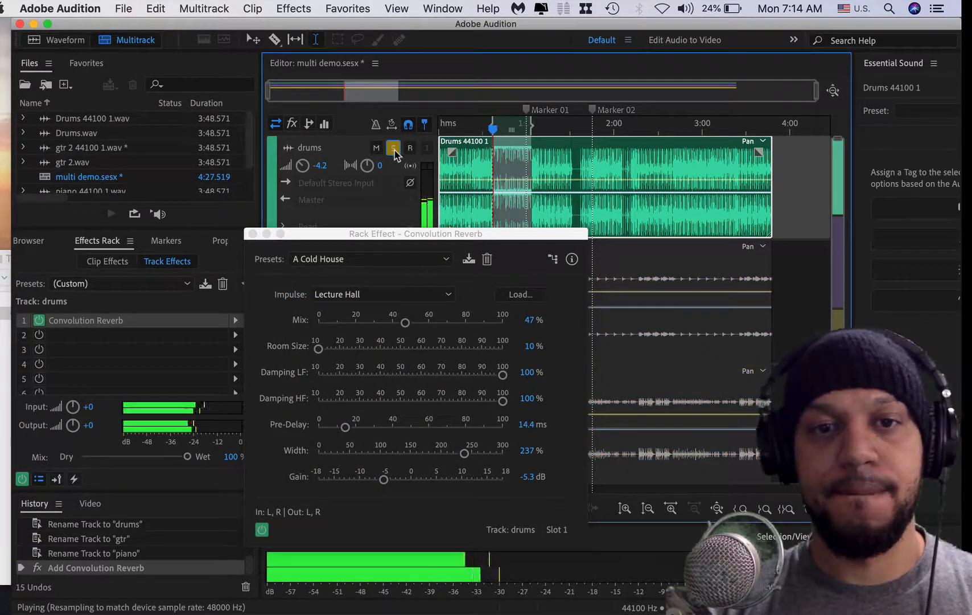
Audition the Back of the Class and Backstage Area reverb presets on the playing drums
click(364, 261)
click(354, 305)
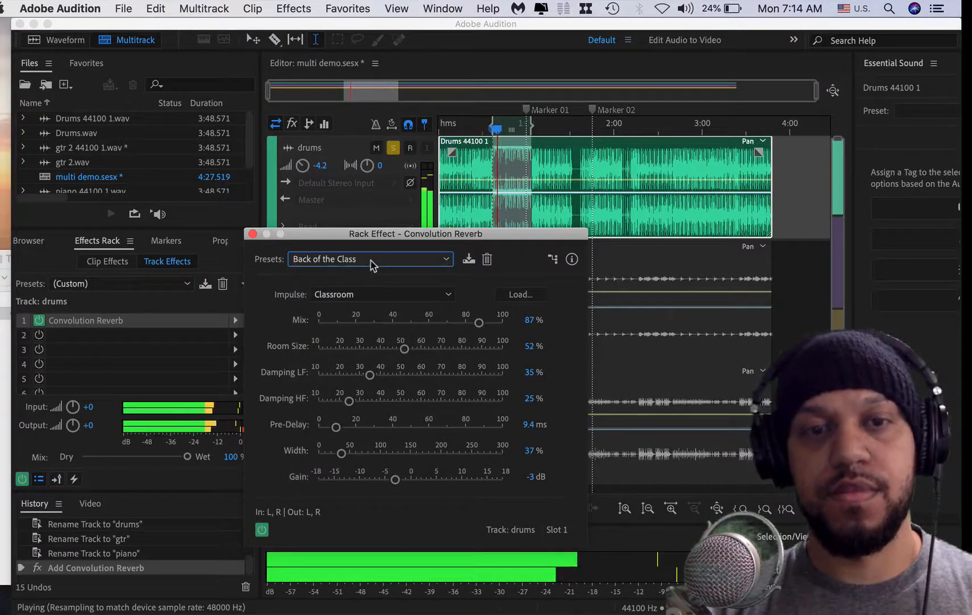
click(370, 263)
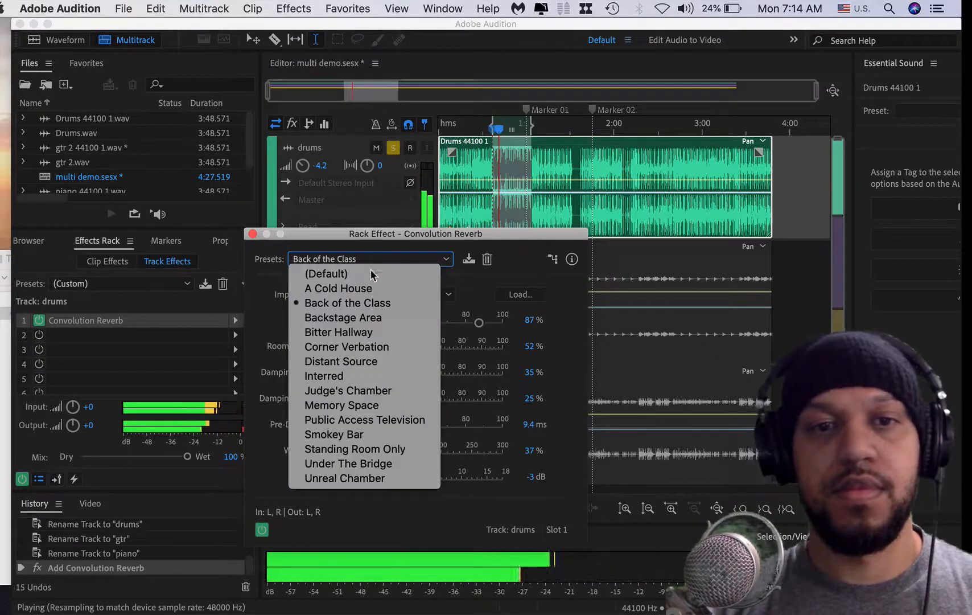
click(364, 317)
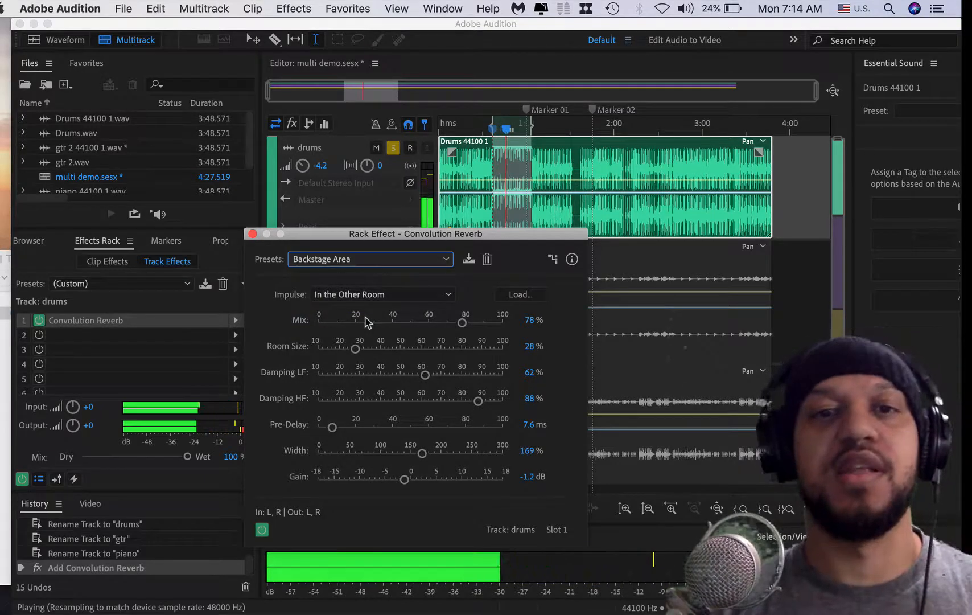
Audition the Bitter Hallway reverb preset, raising its Mix to 97% and lowering it to 42%
click(370, 266)
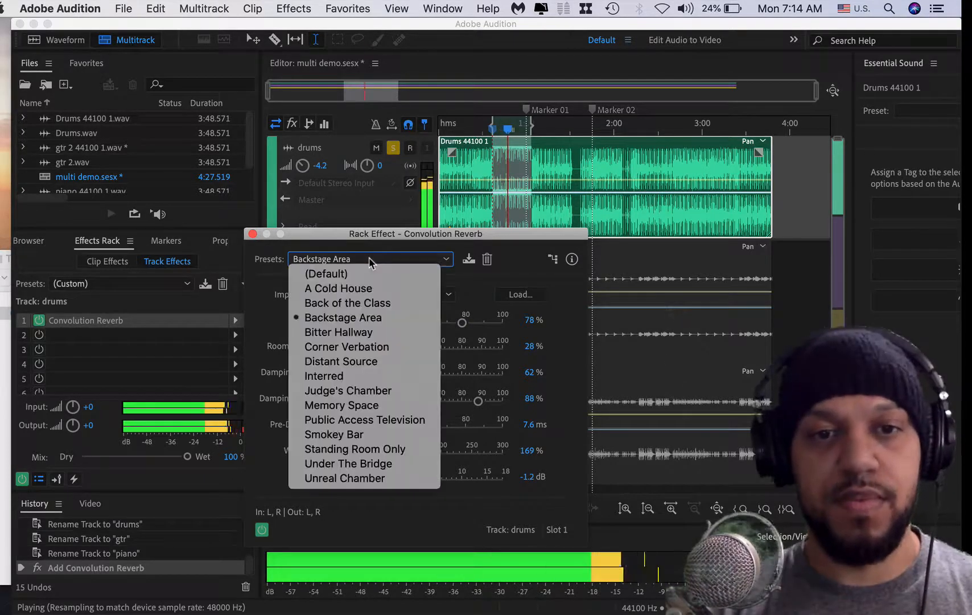
click(367, 331)
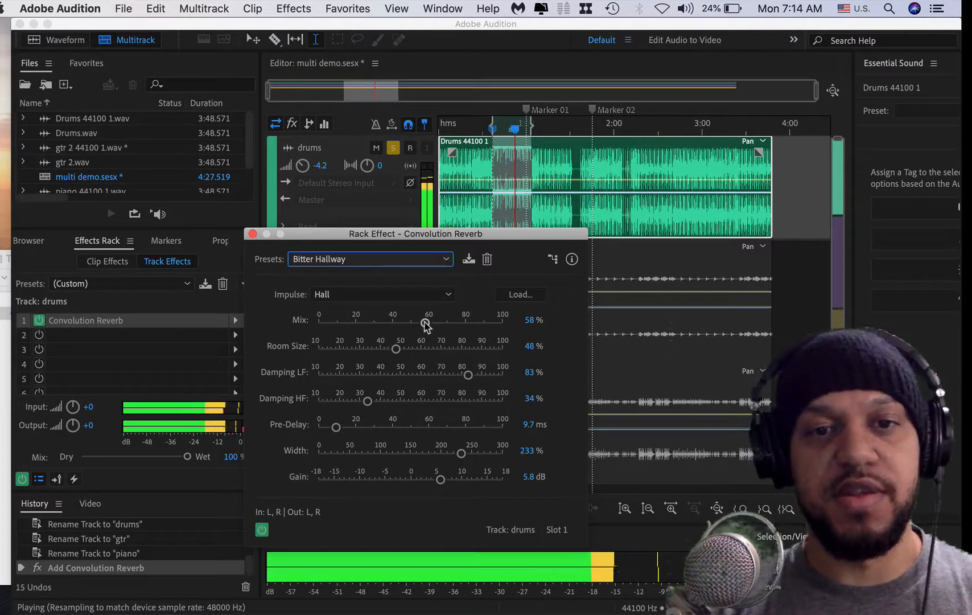
drag(420, 321, 496, 335)
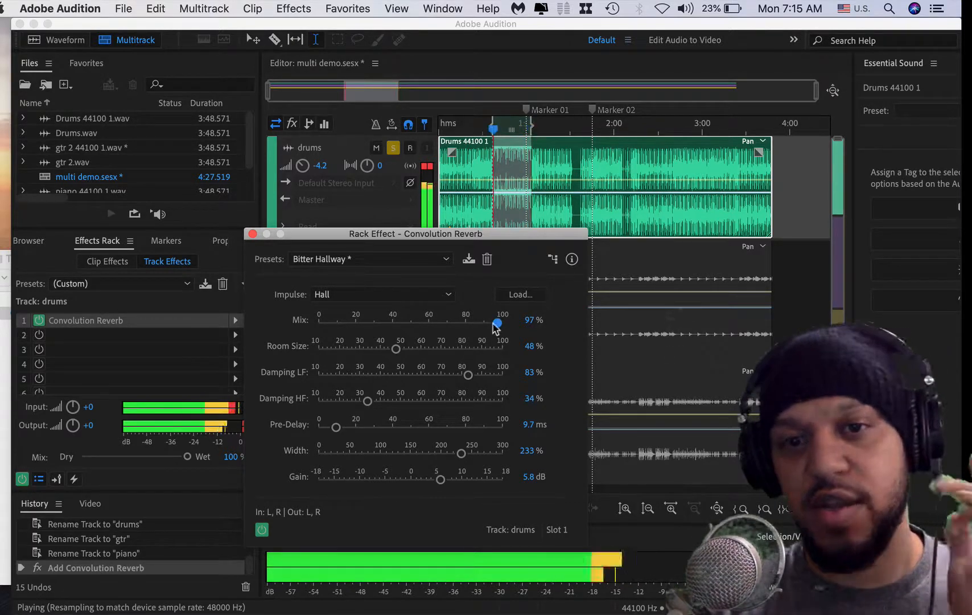
drag(497, 322, 397, 323)
Audition the Memory Space and Public Access Television reverb presets on the drums
click(373, 259)
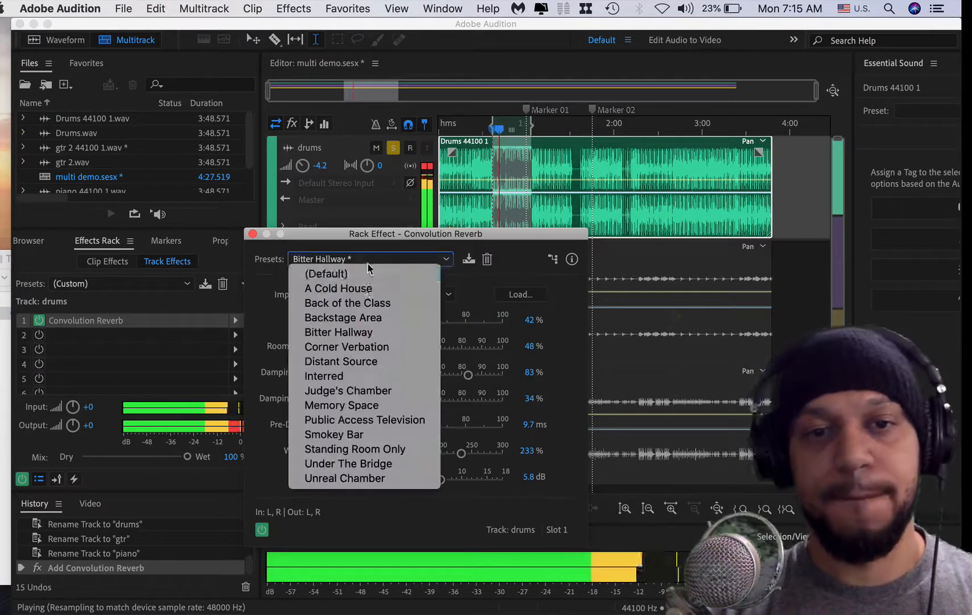
click(364, 404)
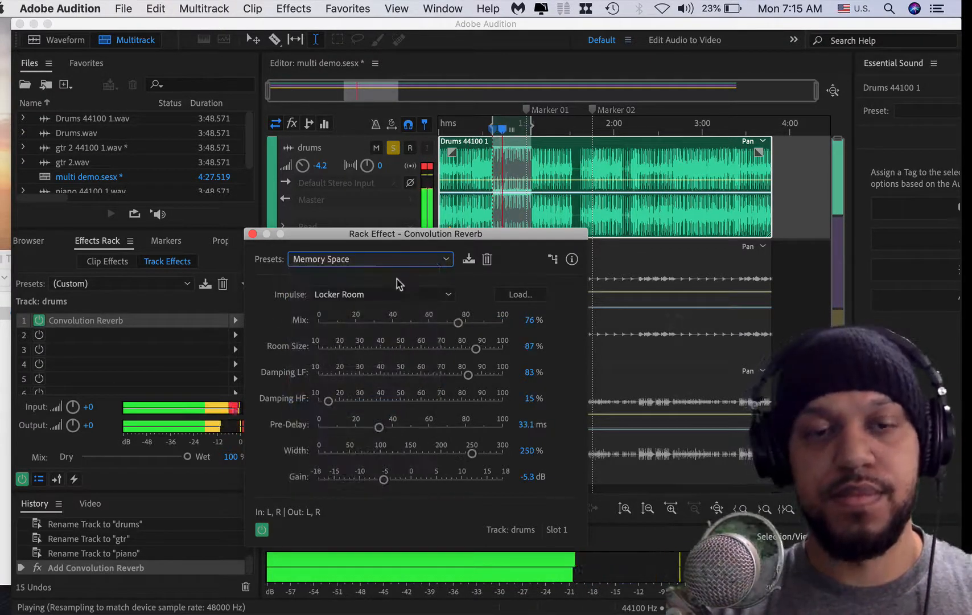
click(398, 259)
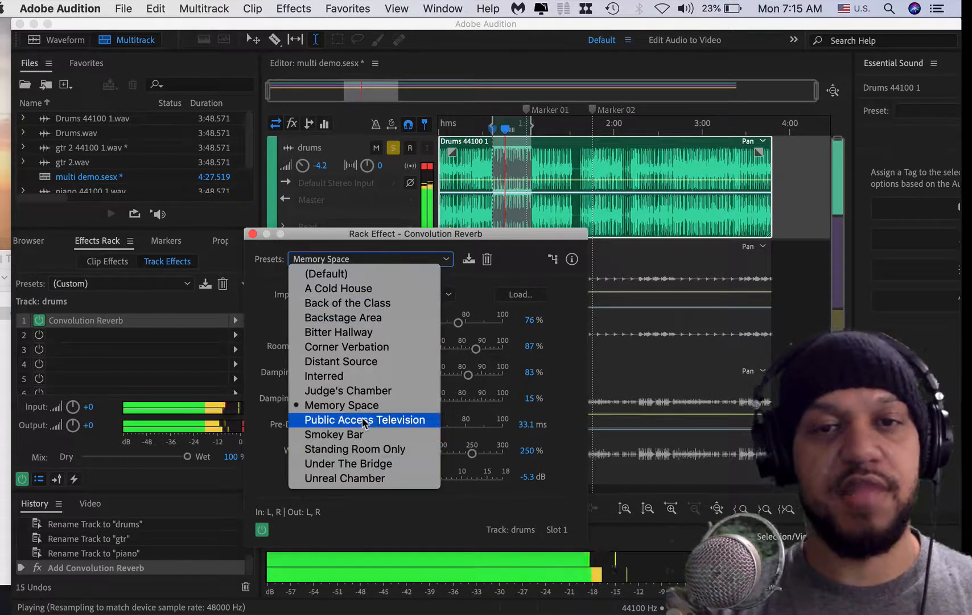
click(365, 420)
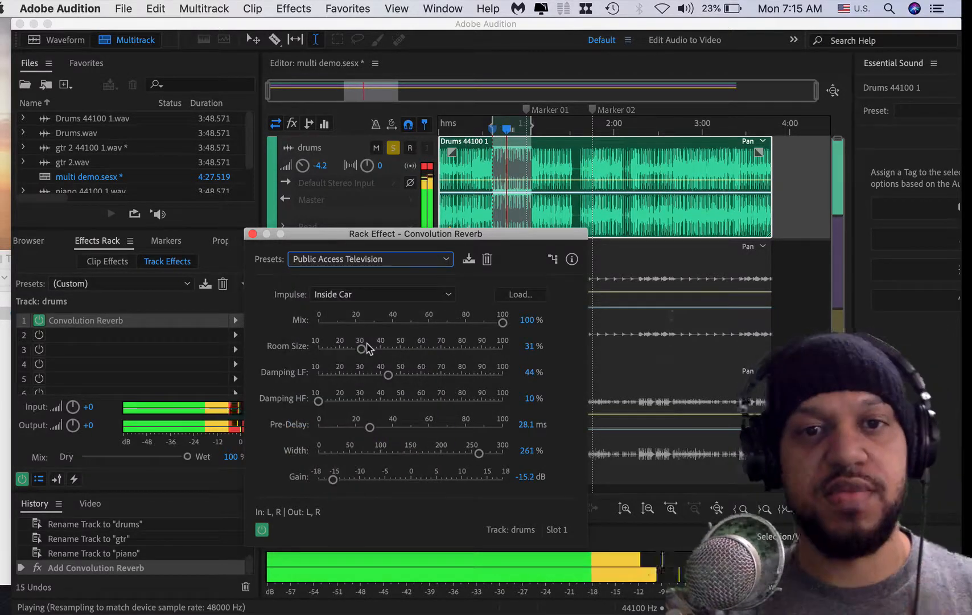
Apply the Distant Source reverb preset to the drums, stop playback and close the Convolution Reverb settings
click(403, 258)
click(376, 361)
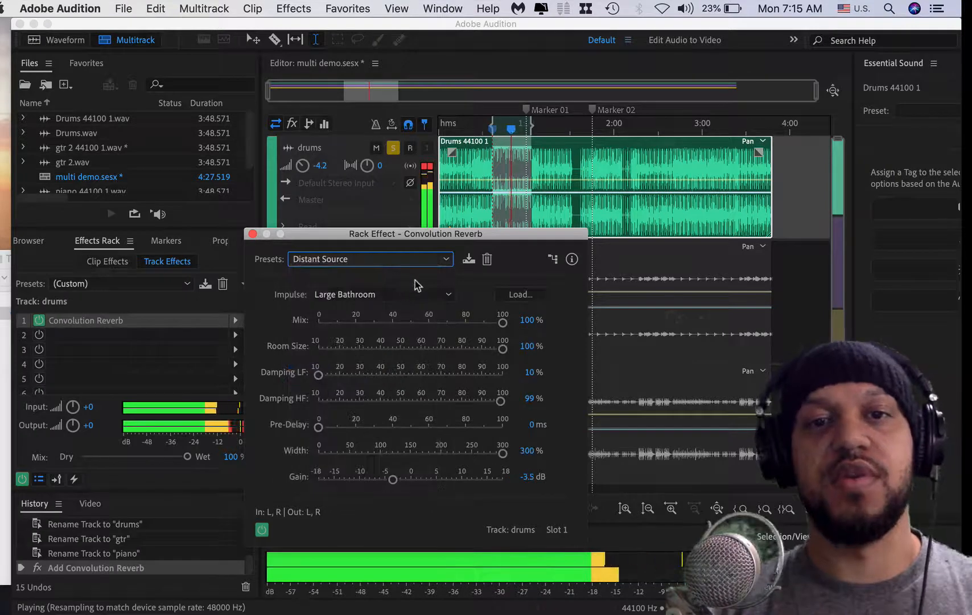
key(space)
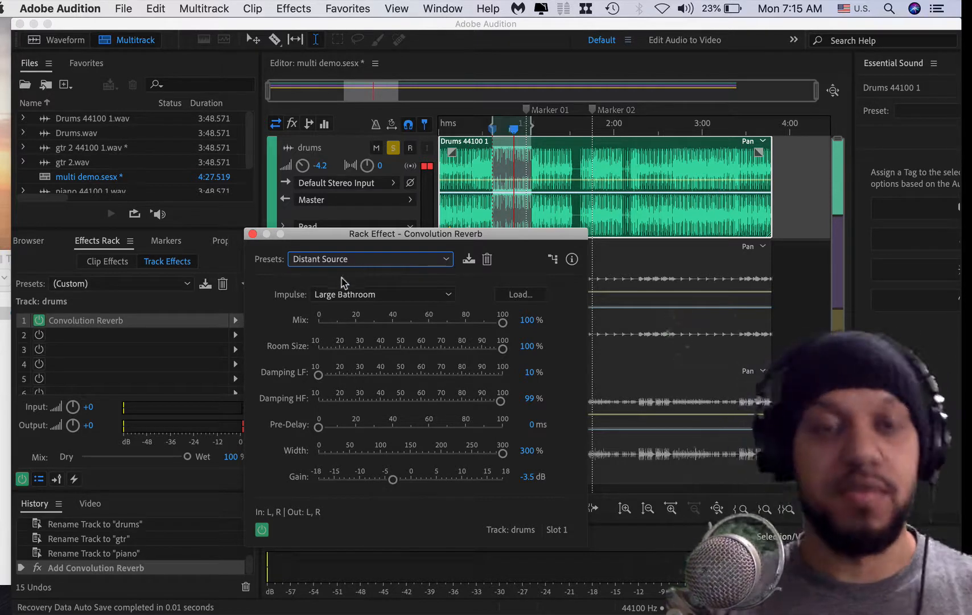
click(252, 234)
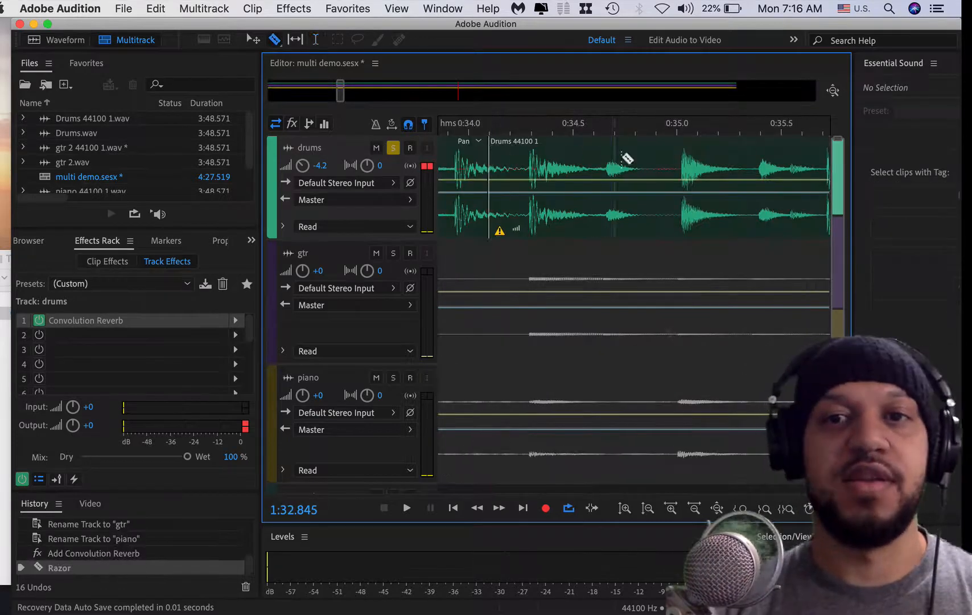
Split the drums clip at about 0:35.0 with the Razor tool and delete the short segment just before the cut
click(673, 158)
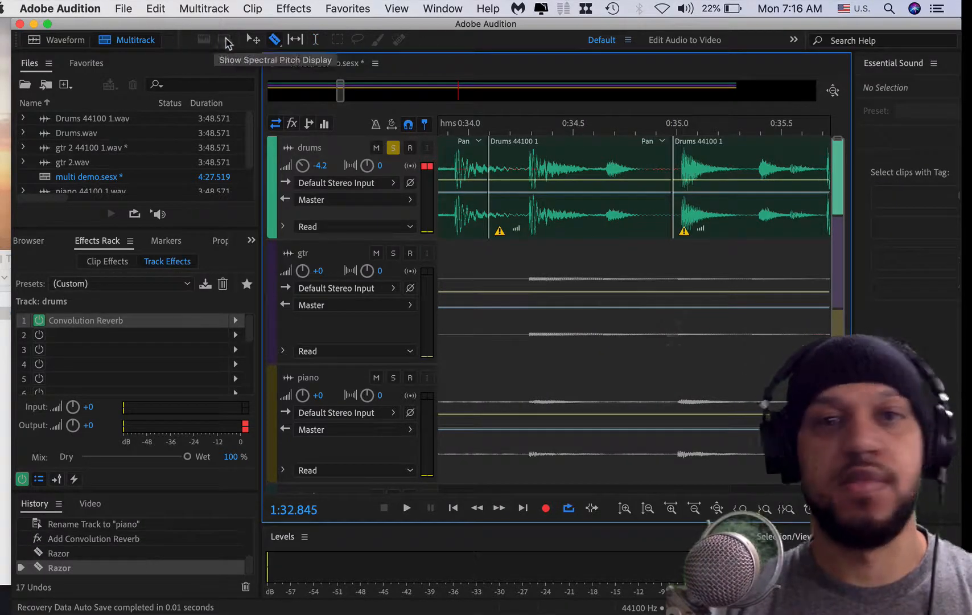
click(252, 39)
click(560, 162)
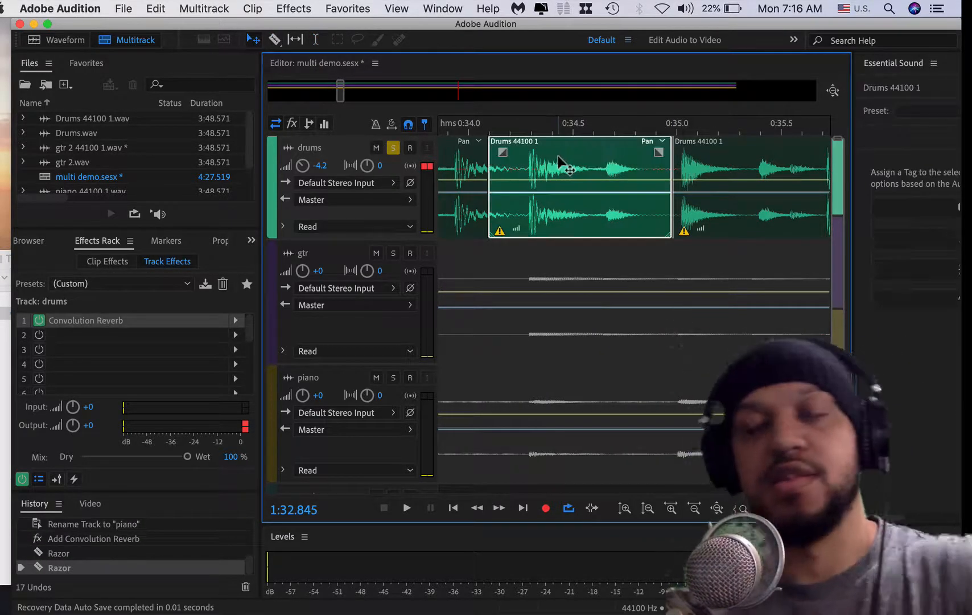
key(Delete)
Move the drums clip after the gap back to about 0:34.1 so it butts against the preceding clip
click(741, 228)
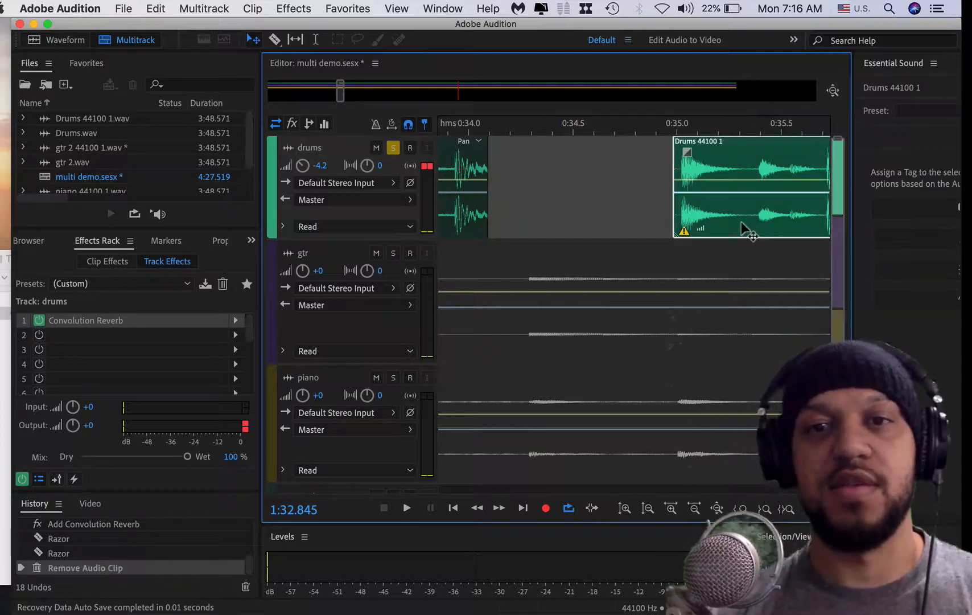
drag(741, 222, 560, 215)
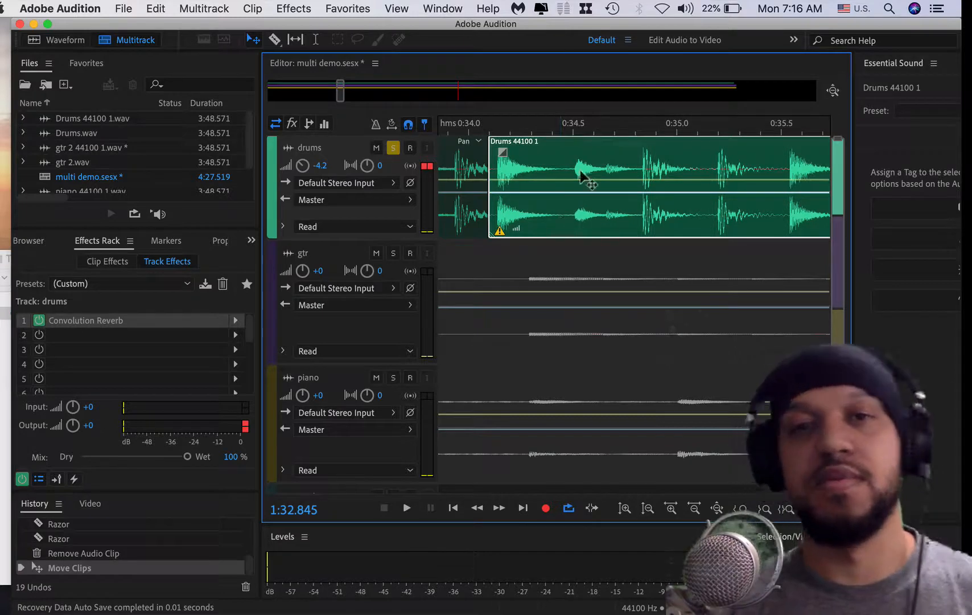
scroll(468, 219, down, 2)
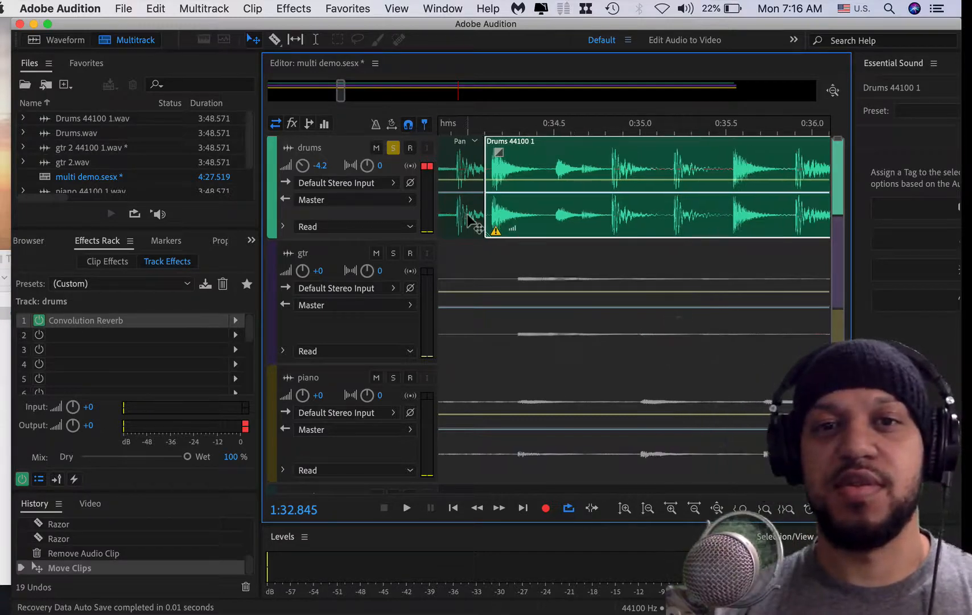
Play the drums across the joint between the two clips, starting at about 0:33.57, and stop just past it
scroll(468, 219, left, 3)
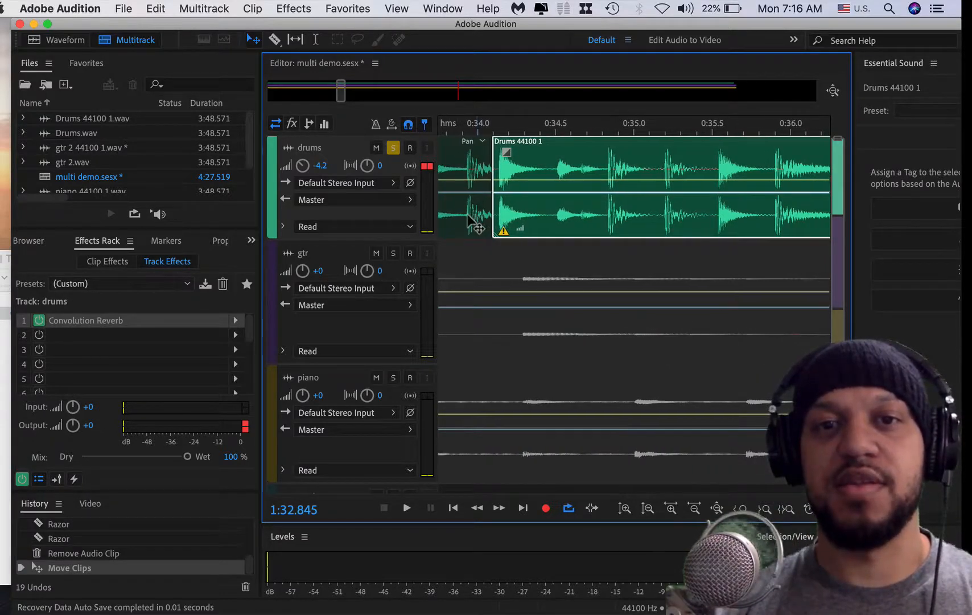
scroll(468, 219, left, 2)
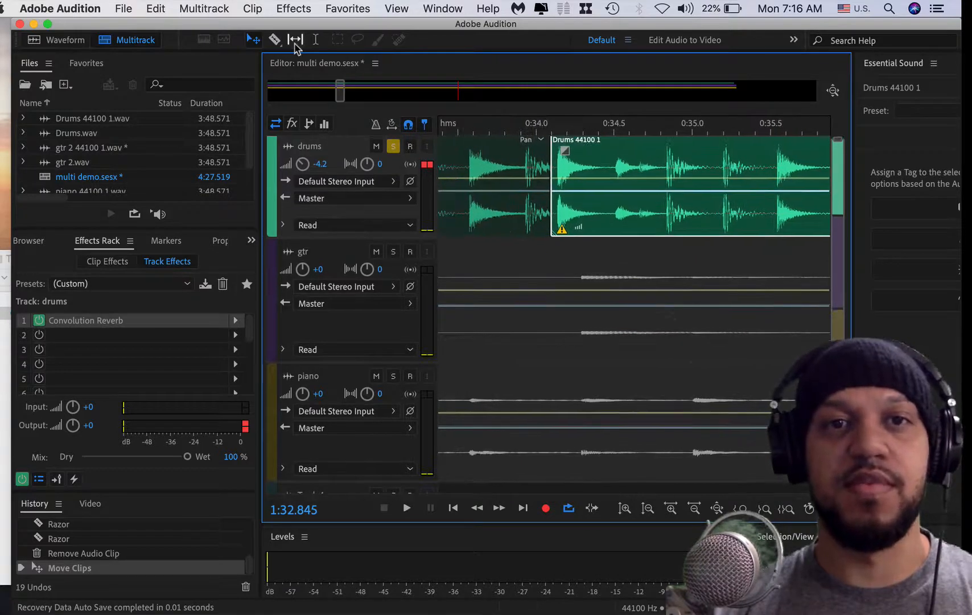
click(316, 40)
click(468, 161)
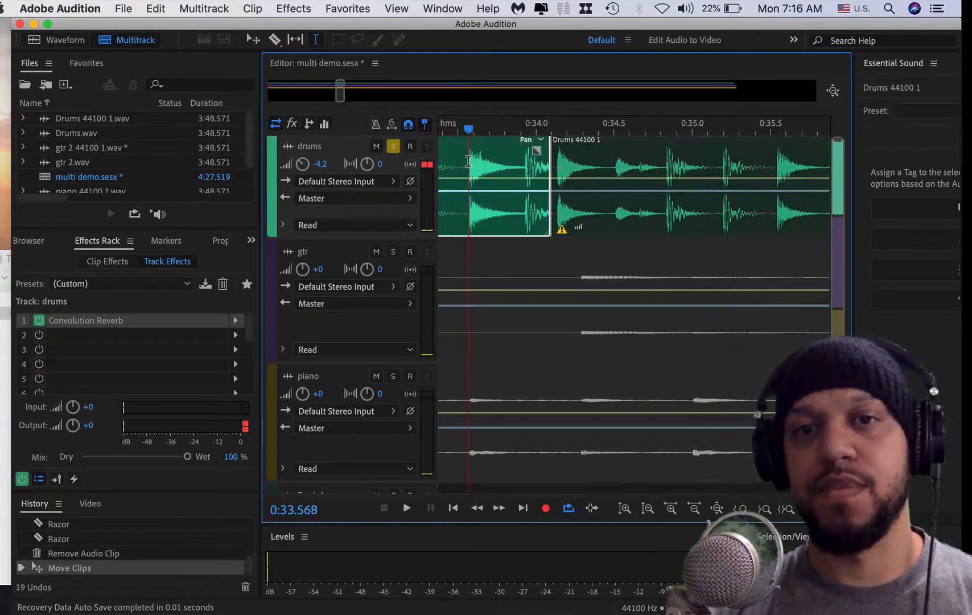
key(space)
key(space)
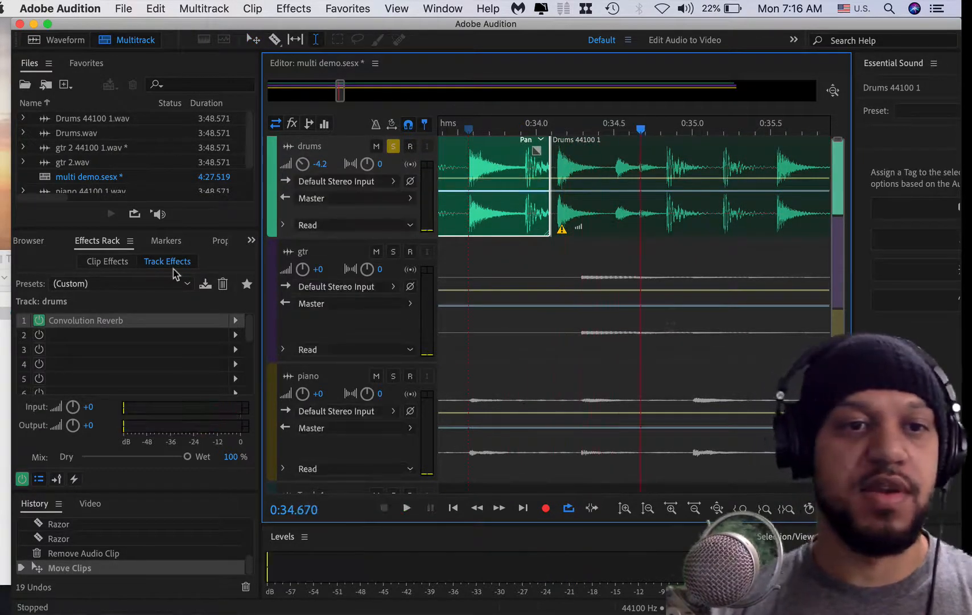
Bypass the Convolution Reverb on the drums track and play across the clip joint from about 0:33.46
click(38, 320)
click(452, 158)
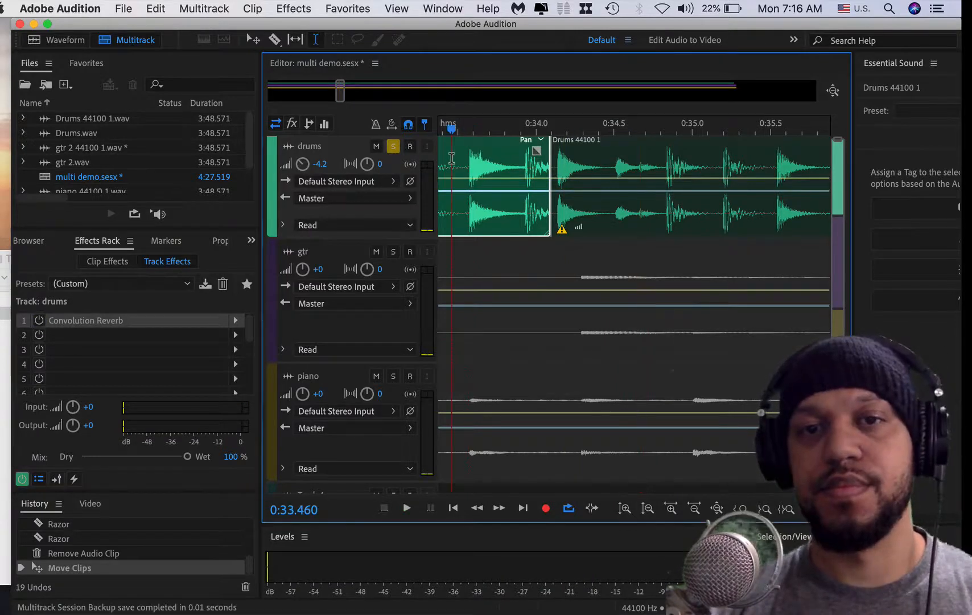
key(space)
key(space)
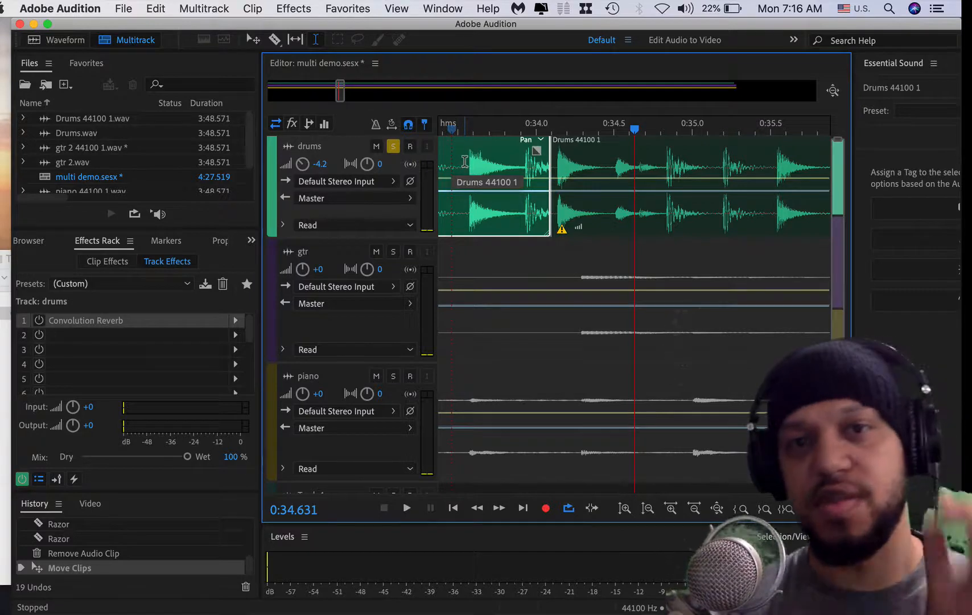
Add a convex fade-out about 0.09 s long to the end of the first drums clip, just before the joint
scroll(465, 162, down, 2)
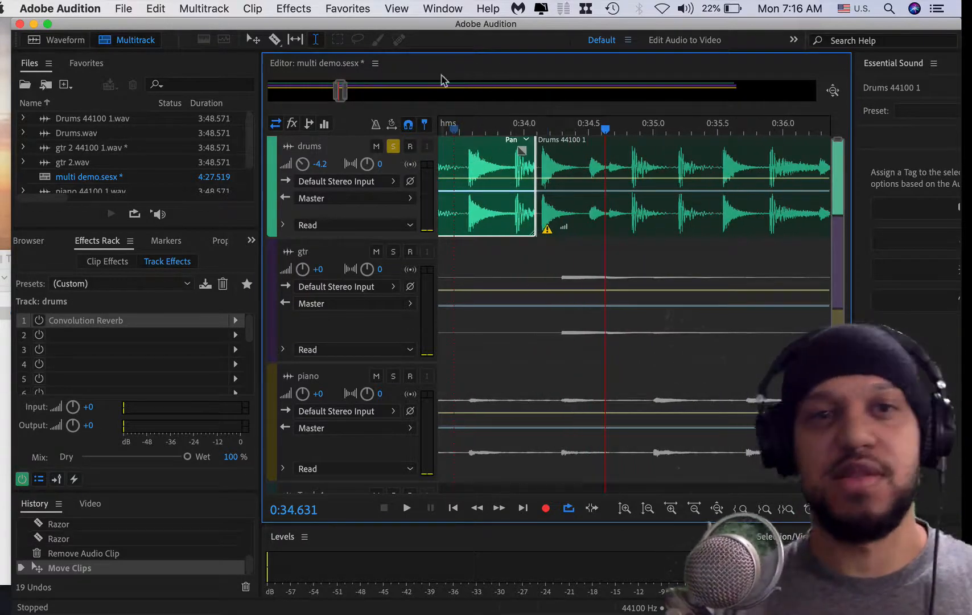
click(250, 39)
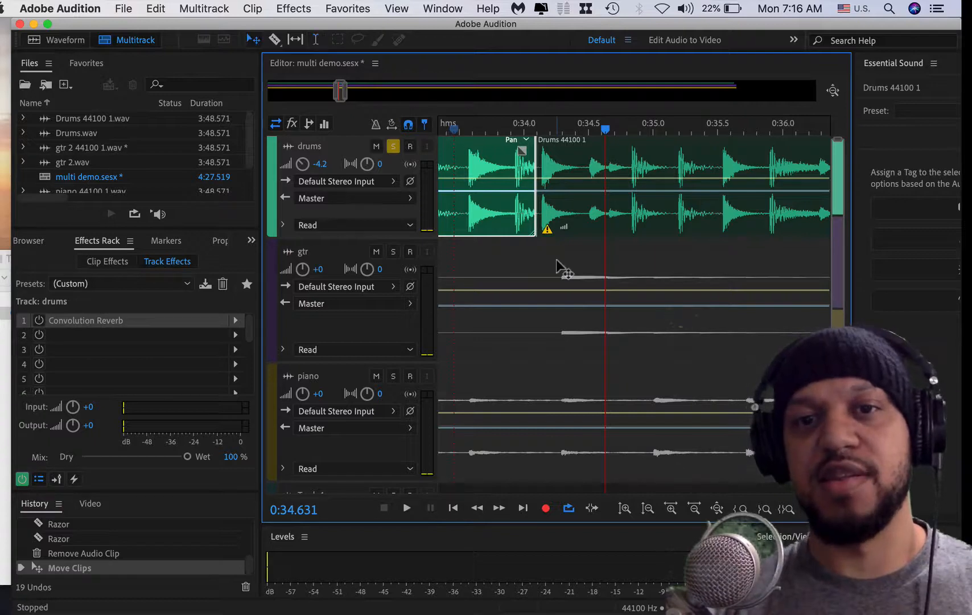
mouse_move(545, 239)
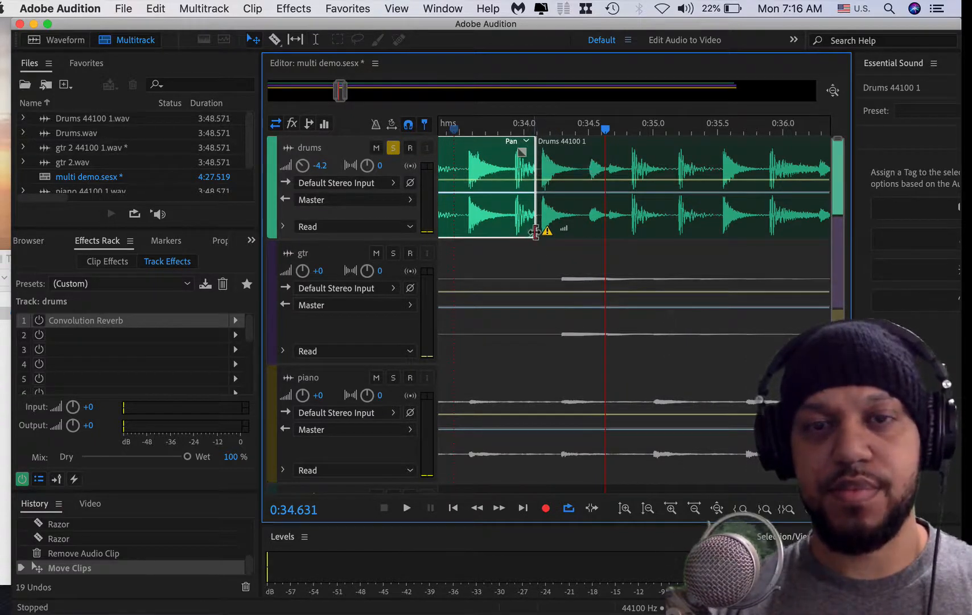
scroll(535, 230, up, 5)
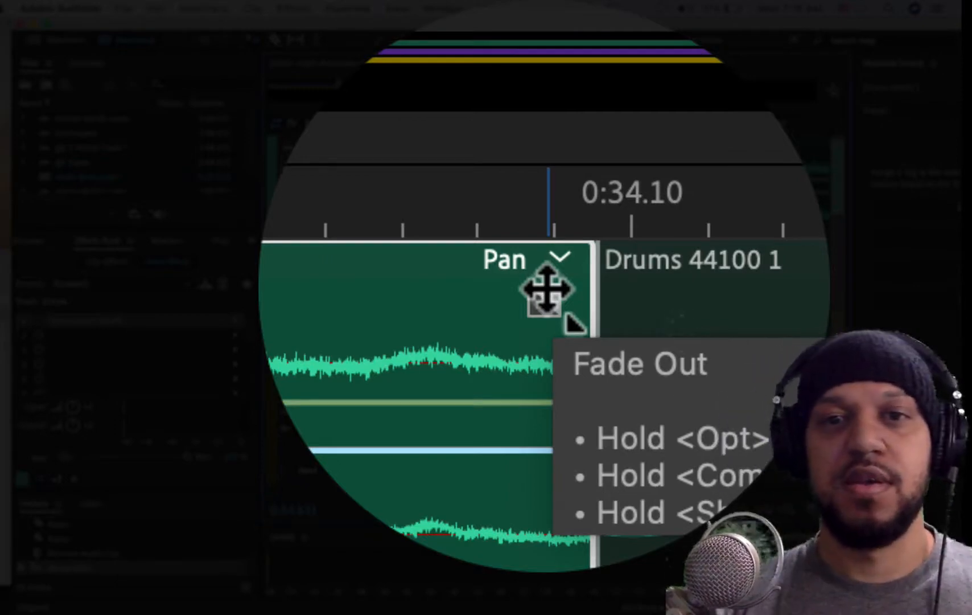
drag(546, 289, 521, 303)
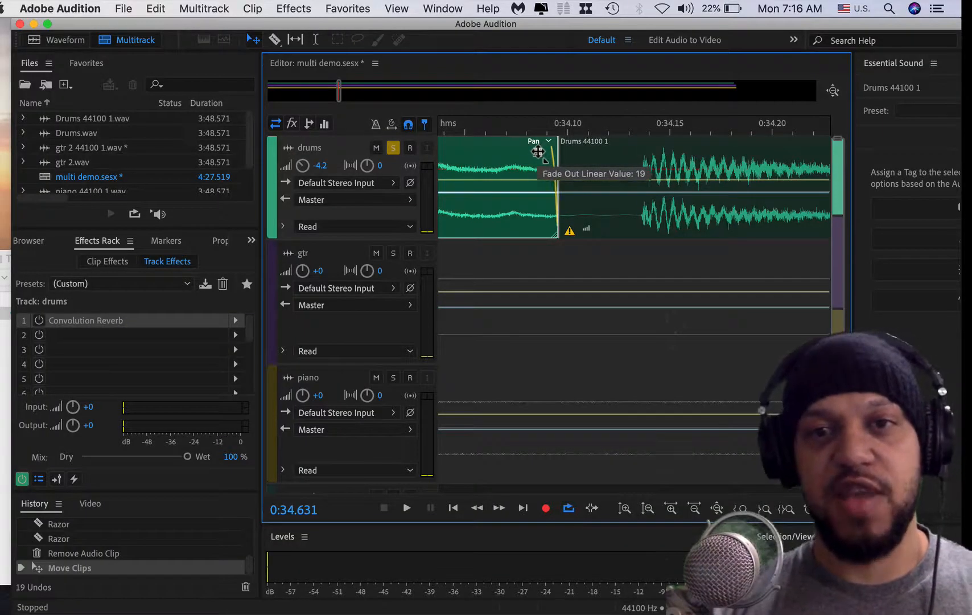
drag(537, 151, 508, 137)
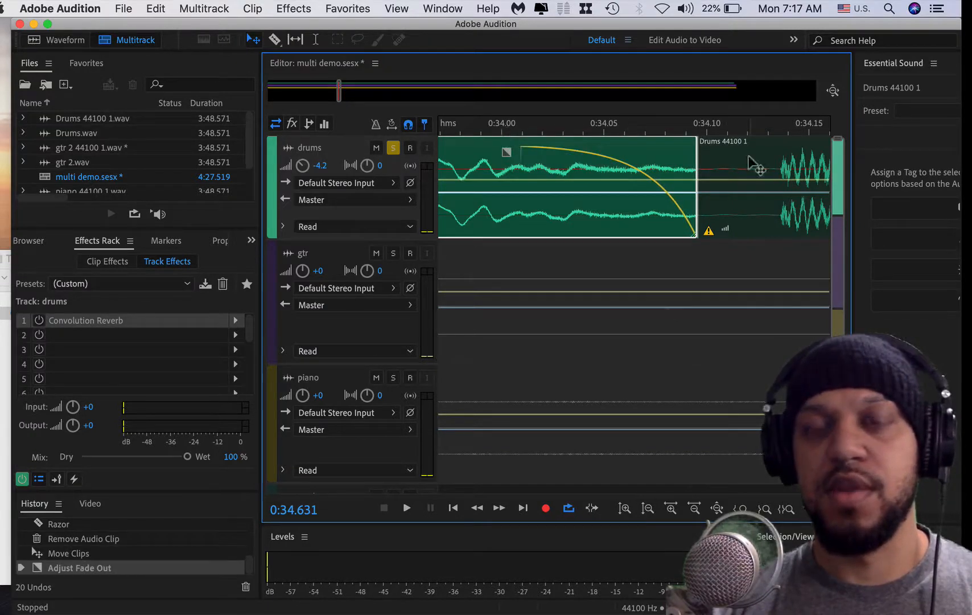
Add a slow-starting curved fade-in about 0.1 s long to the start of the second drums clip
scroll(734, 170, right, 4)
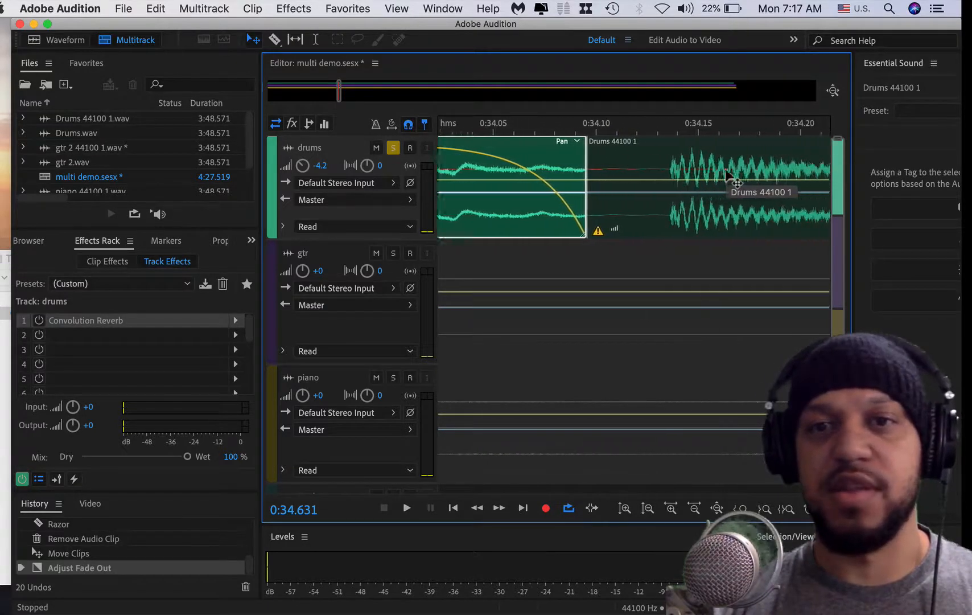
click(708, 174)
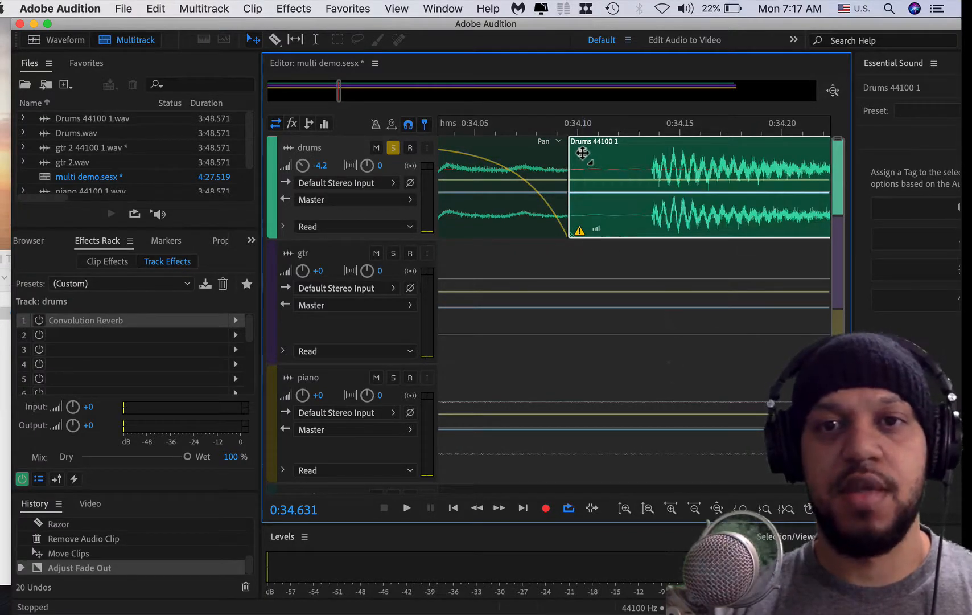
drag(582, 153, 791, 294)
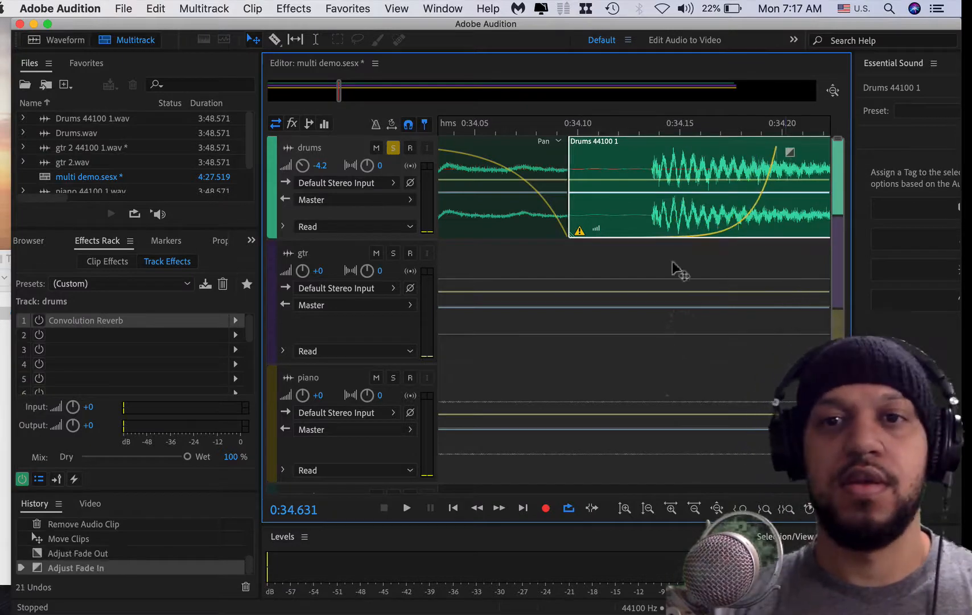
Play the drums from about 0:33.5 to hear the fade-out and fade-in, stopping at about 0:34.8
scroll(570, 221, down, 5)
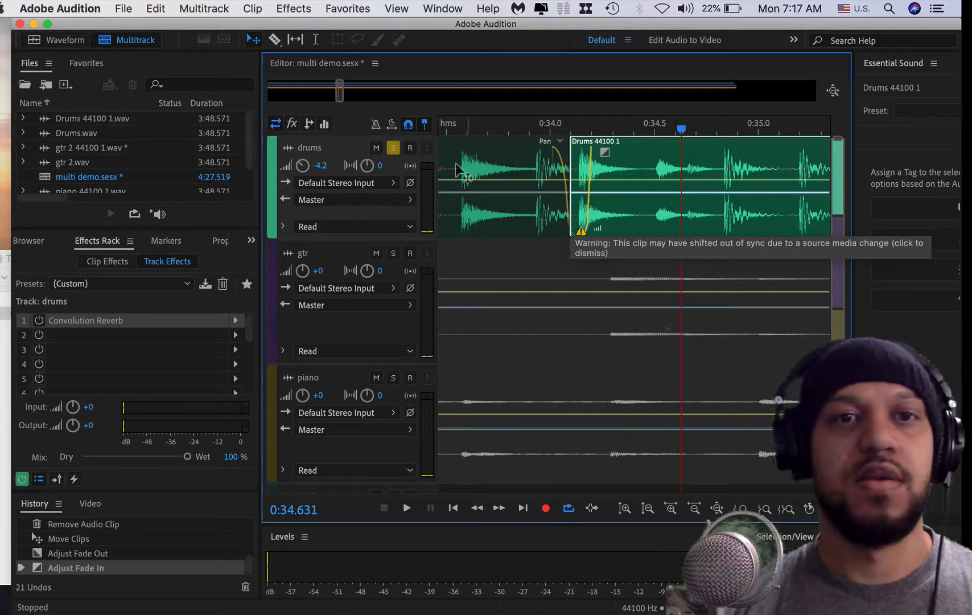
click(315, 42)
click(446, 167)
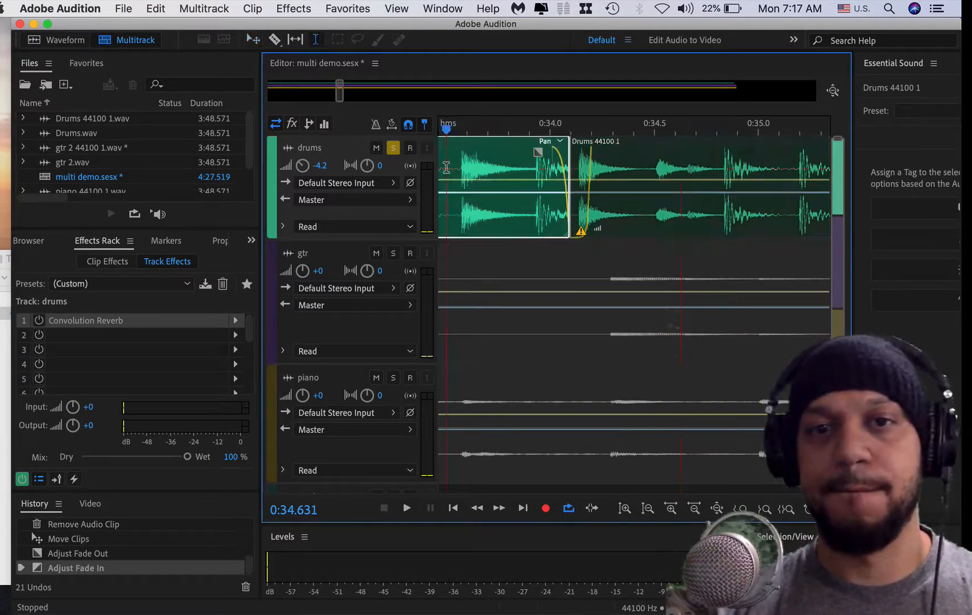
key(space)
key(space)
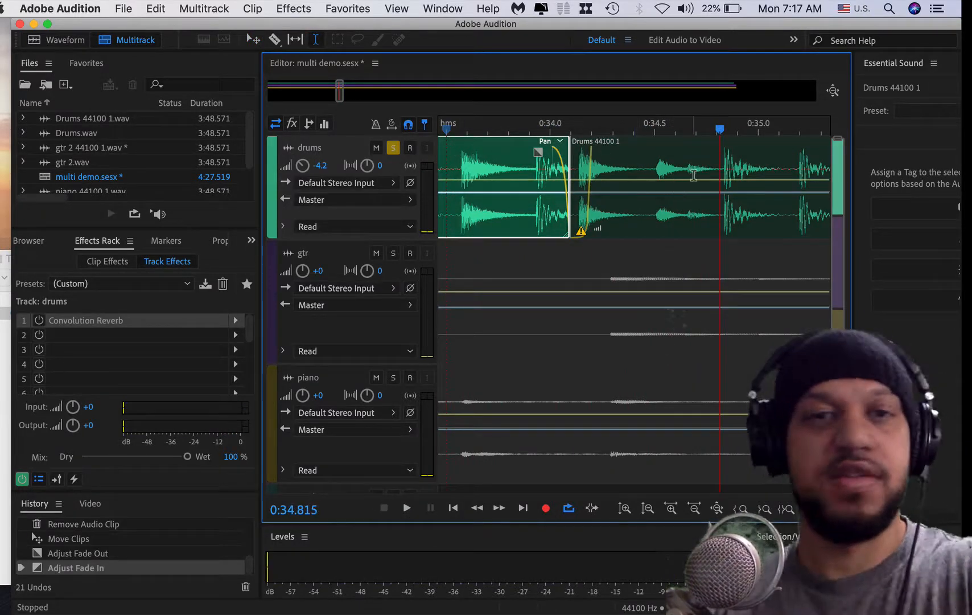
Move the second drums clip to start at about 0:34.8, opening a gap after the first clip
click(254, 39)
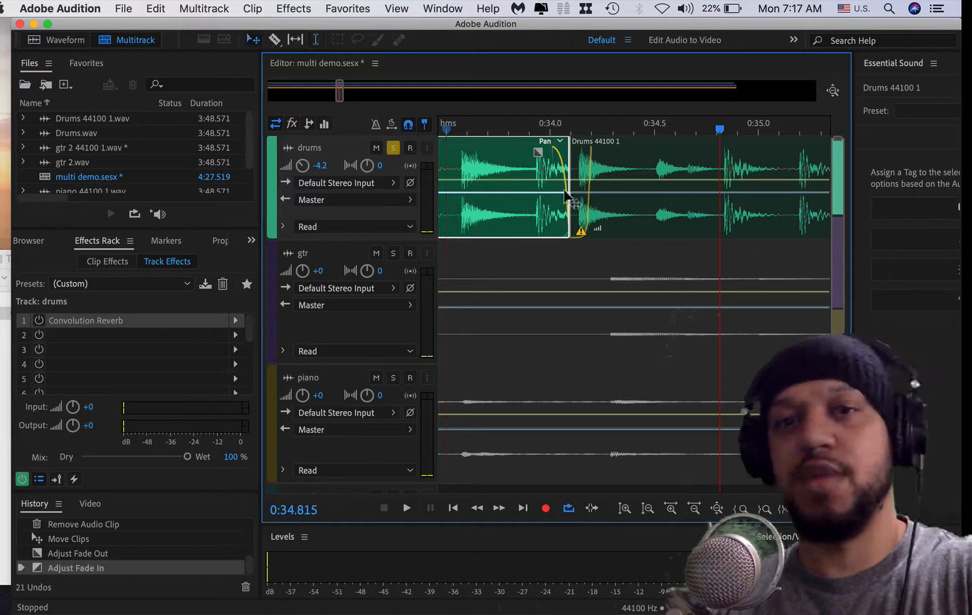
drag(628, 185, 740, 186)
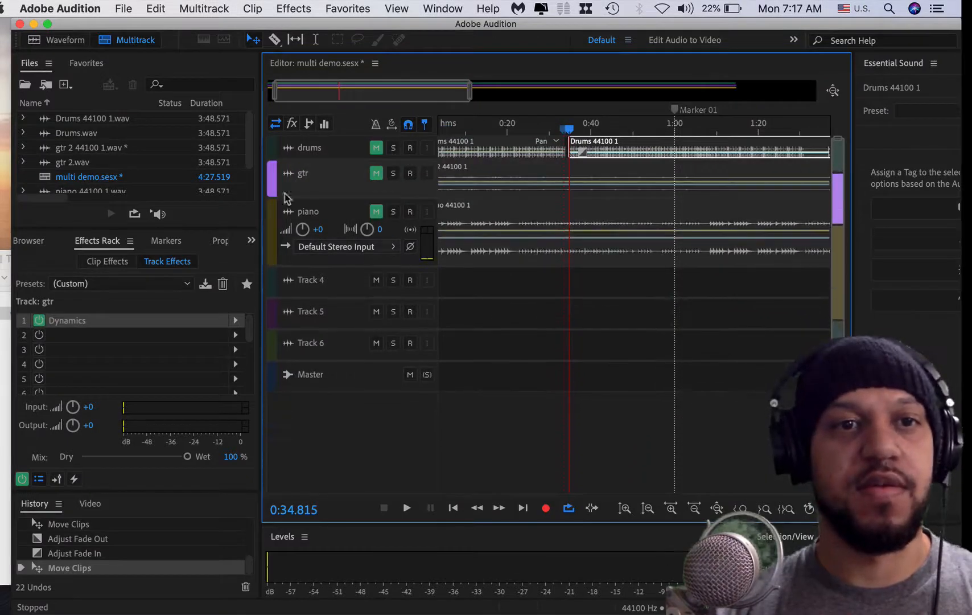
Place the rec demo 1 recording on Track 4, starting at about 0:03.5
scroll(137, 179, down, 2)
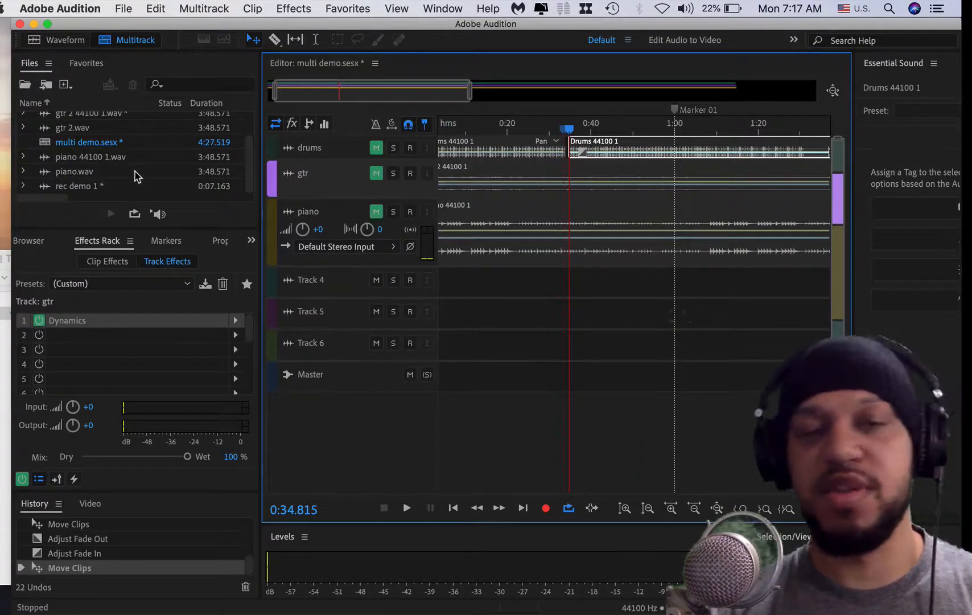
scroll(137, 176, up, 2)
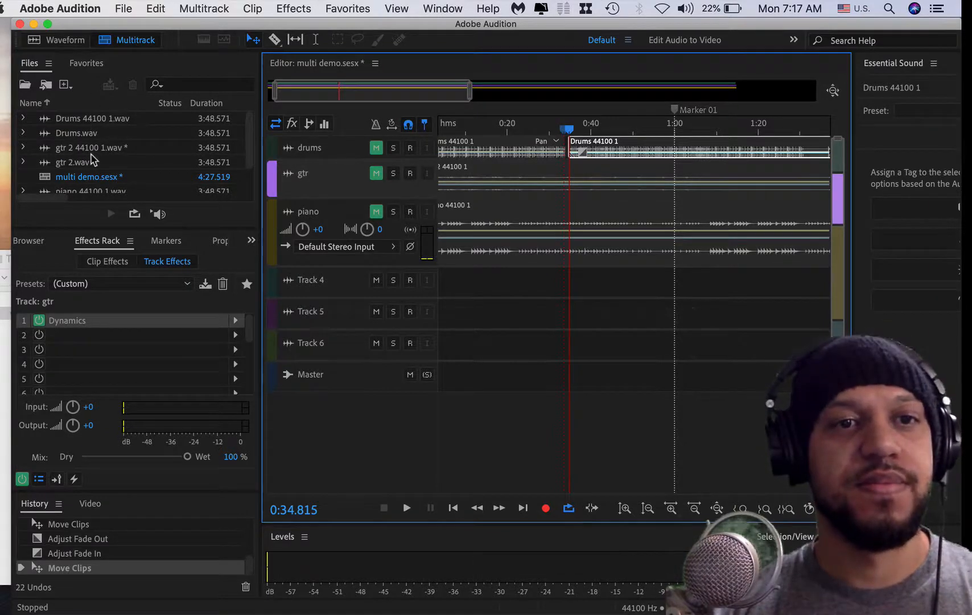
click(97, 192)
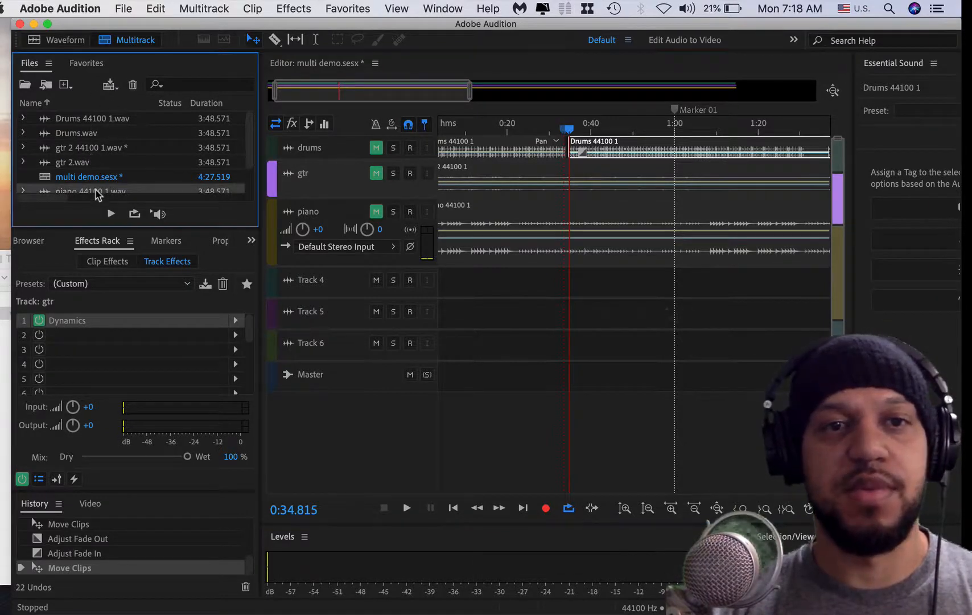
drag(252, 146, 251, 174)
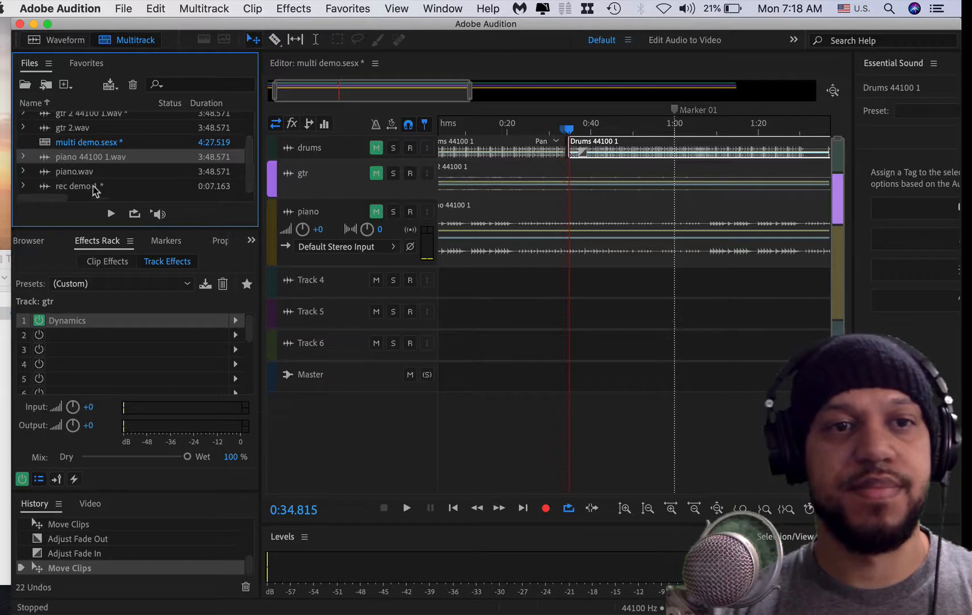
click(69, 189)
drag(69, 189, 469, 283)
scroll(496, 276, up, 5)
scroll(497, 276, left, 10)
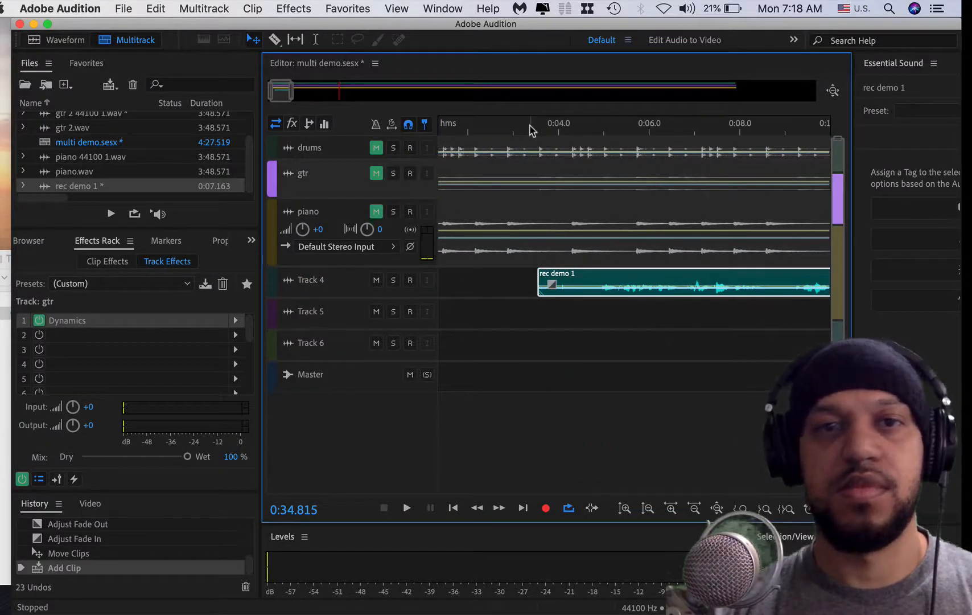
Play the rec demo 1 clip from just before its start and stop near its end
click(529, 130)
key(space)
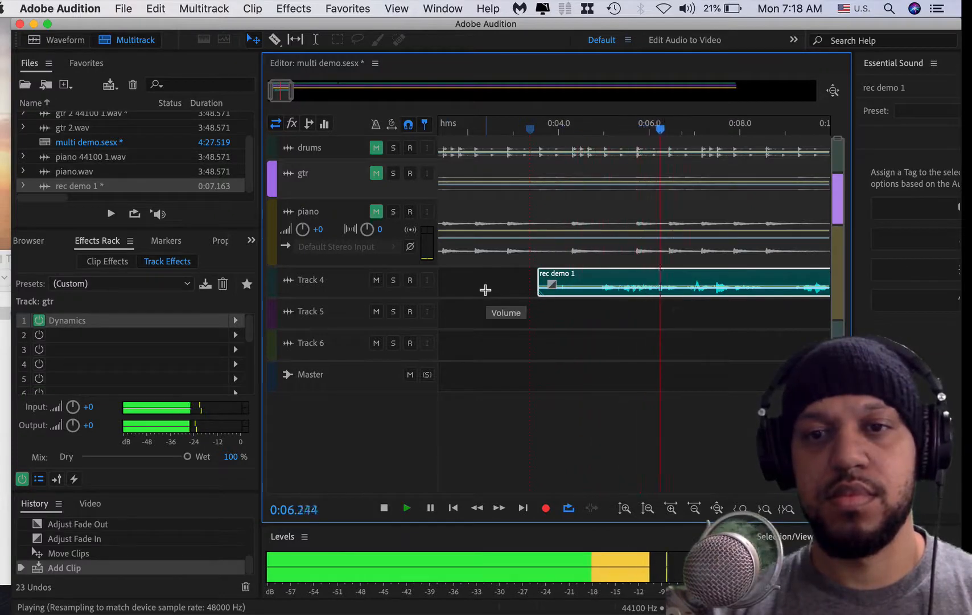
scroll(708, 315, left, 1)
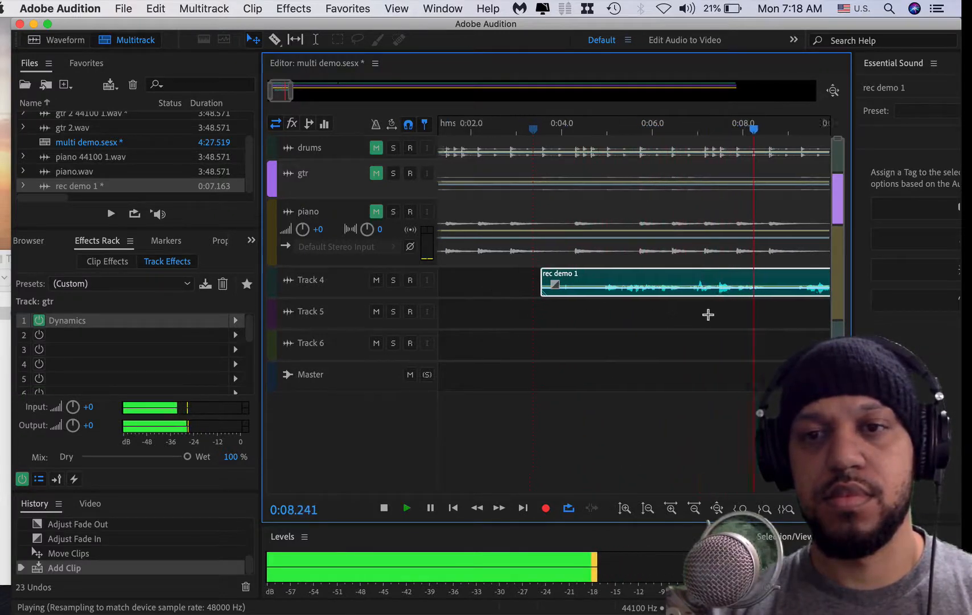
scroll(707, 315, left, 1)
scroll(708, 314, right, 3)
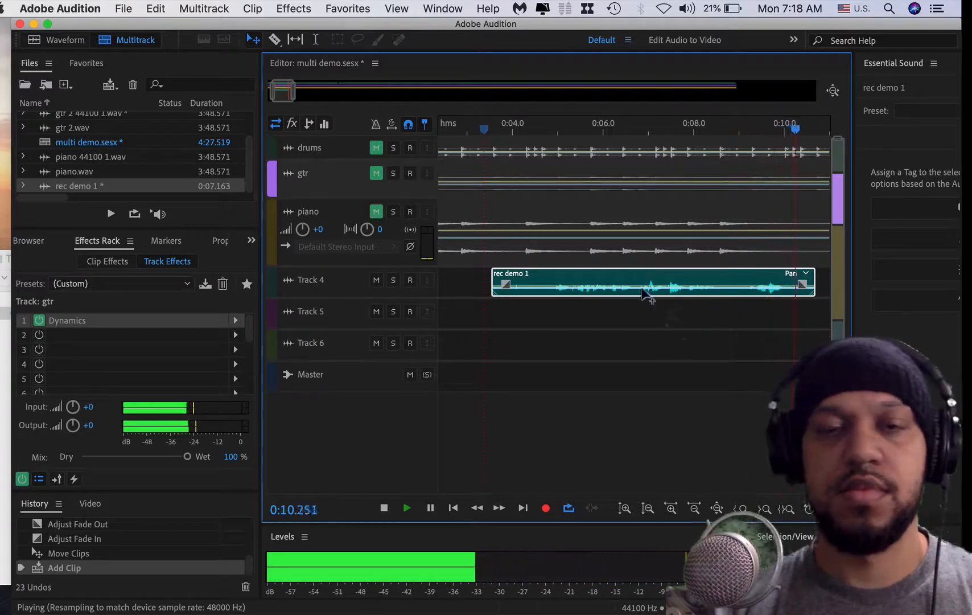
key(space)
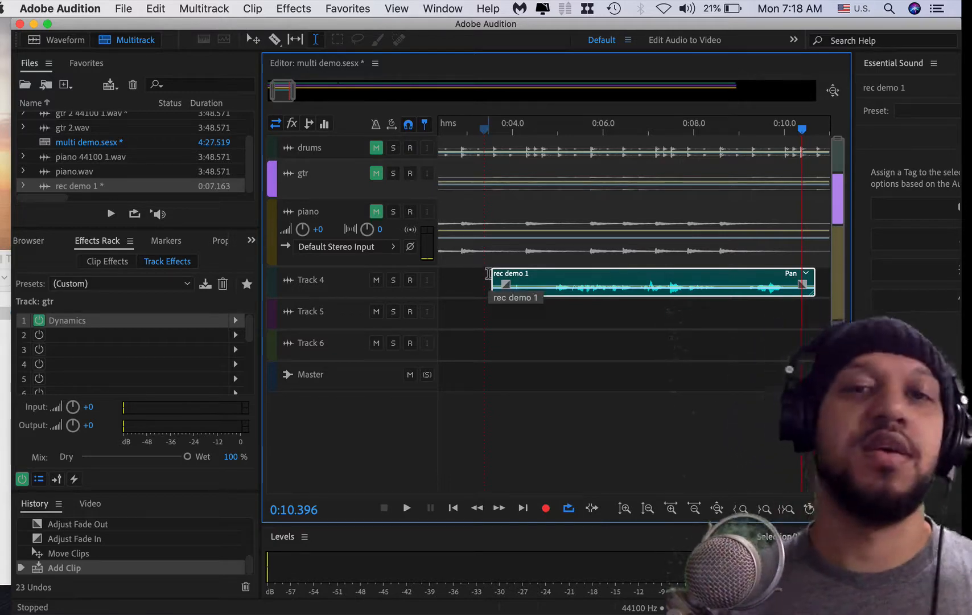
Replay the opening of the rec demo 1 clip from its start and from about 0:04.0, checking for unwanted noise
click(486, 280)
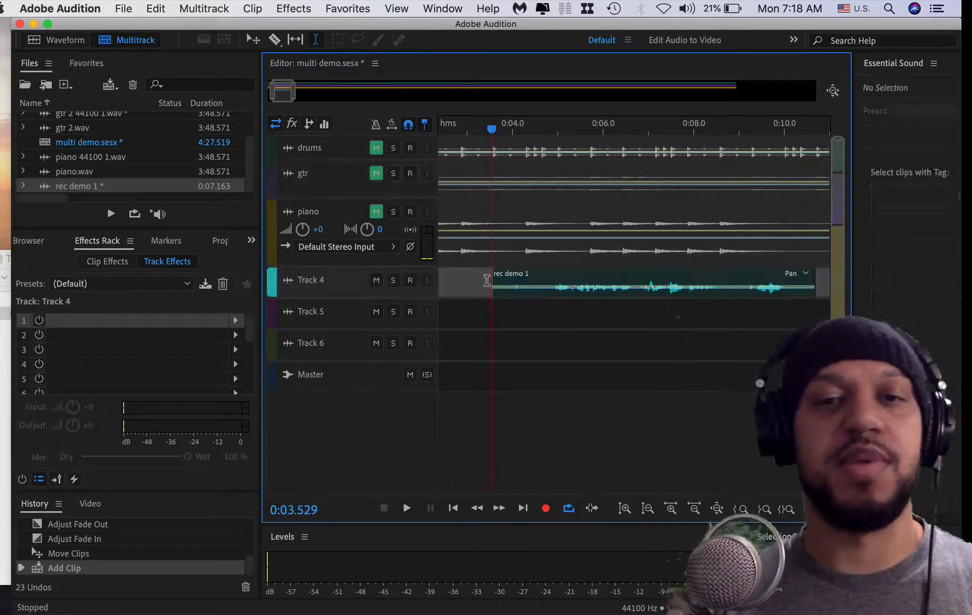
key(space)
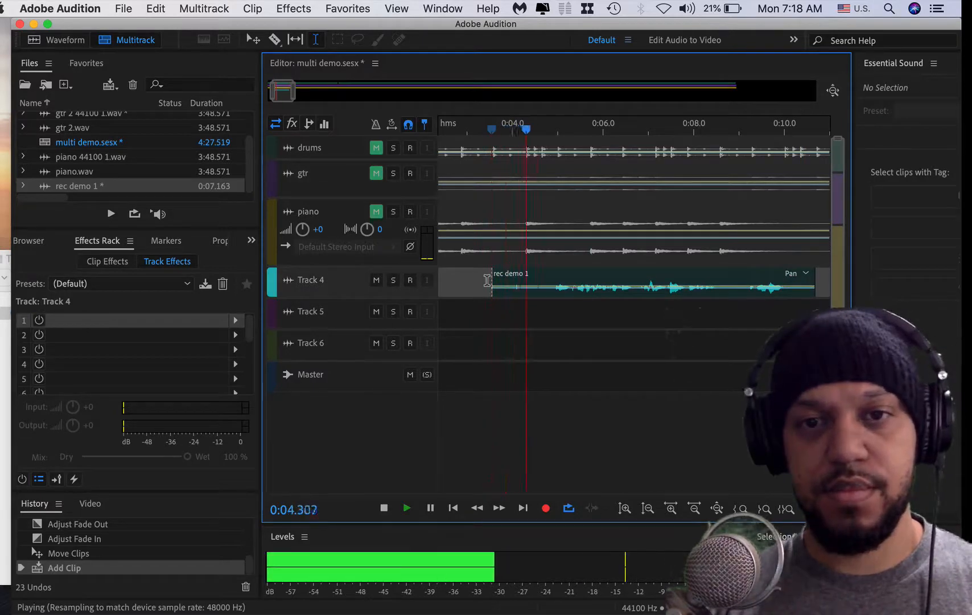
key(space)
click(510, 279)
key(space)
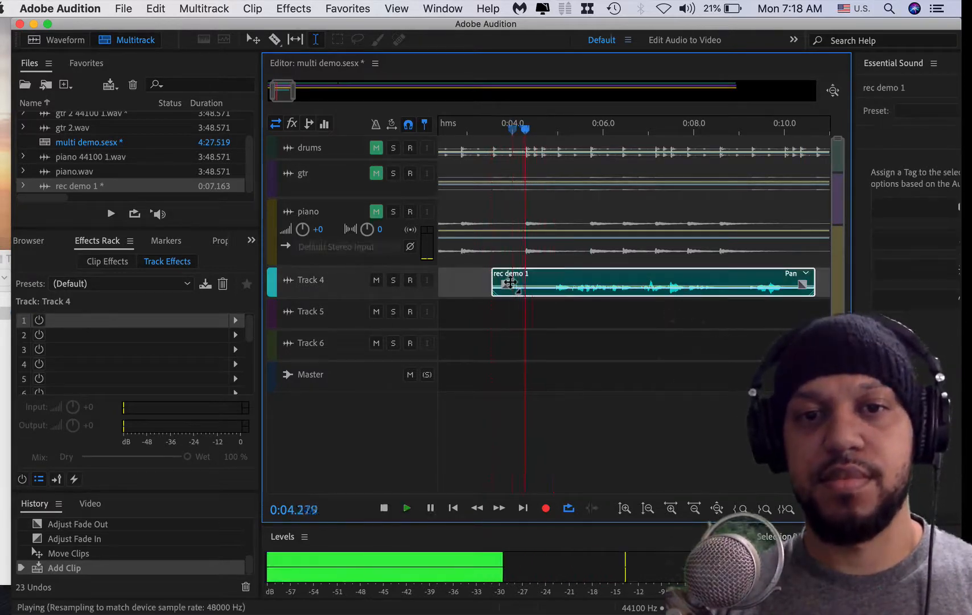
key(space)
Cut the noisy section from about 0:04.05 to 0:04.28 out of the rec demo 1 clip, leaving a gap
scroll(561, 371, up, 3)
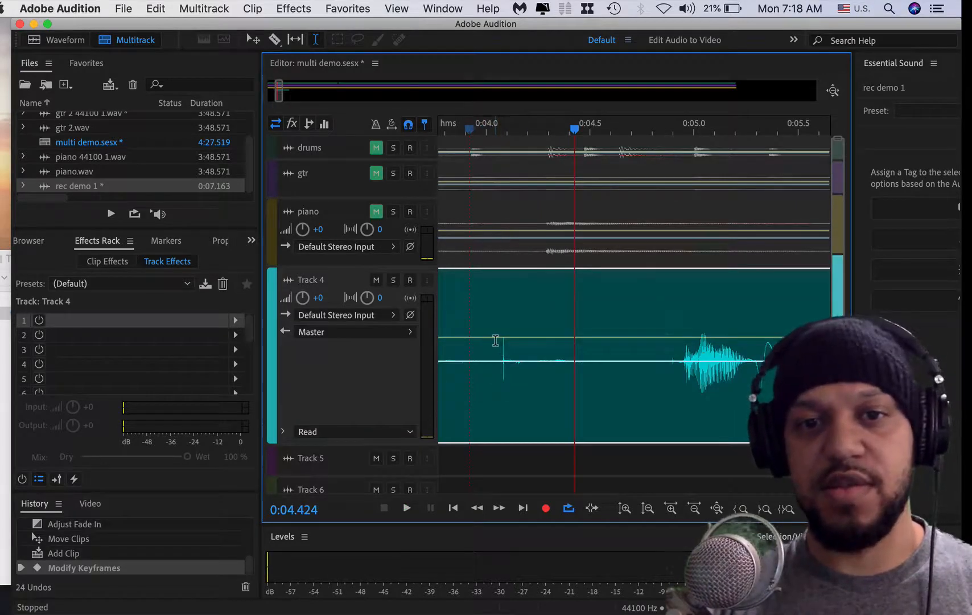
drag(495, 340, 545, 344)
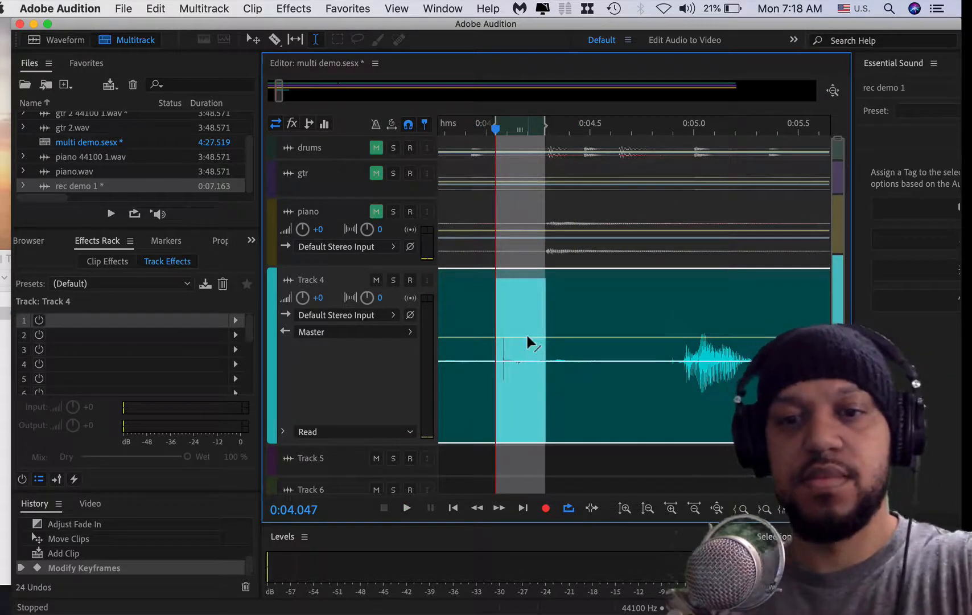
key(Delete)
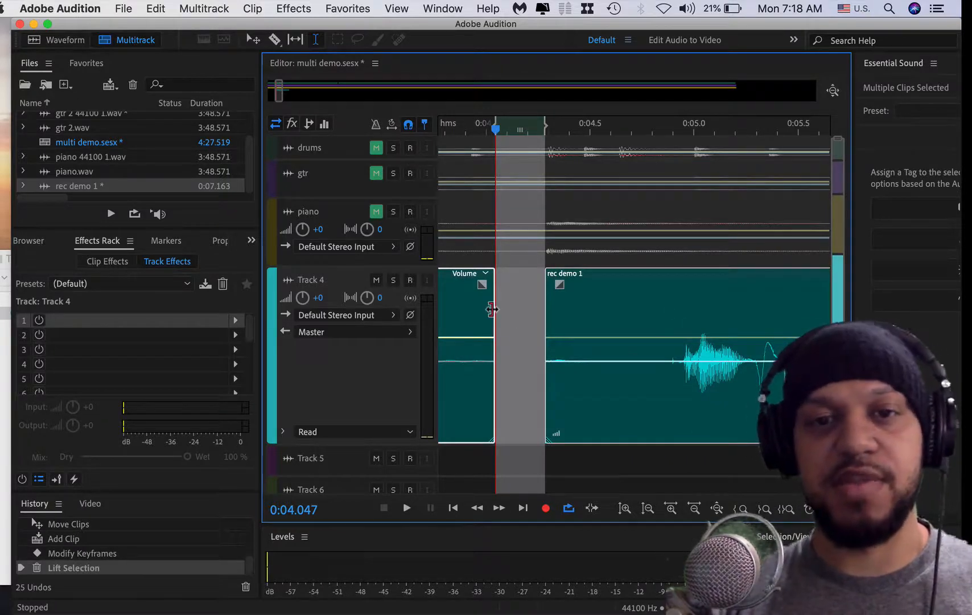
Play Track 4 twice from about 0:03.74 across the gap in the rec demo 1 clip, checking how the cut sounds
scroll(491, 309, down, 5)
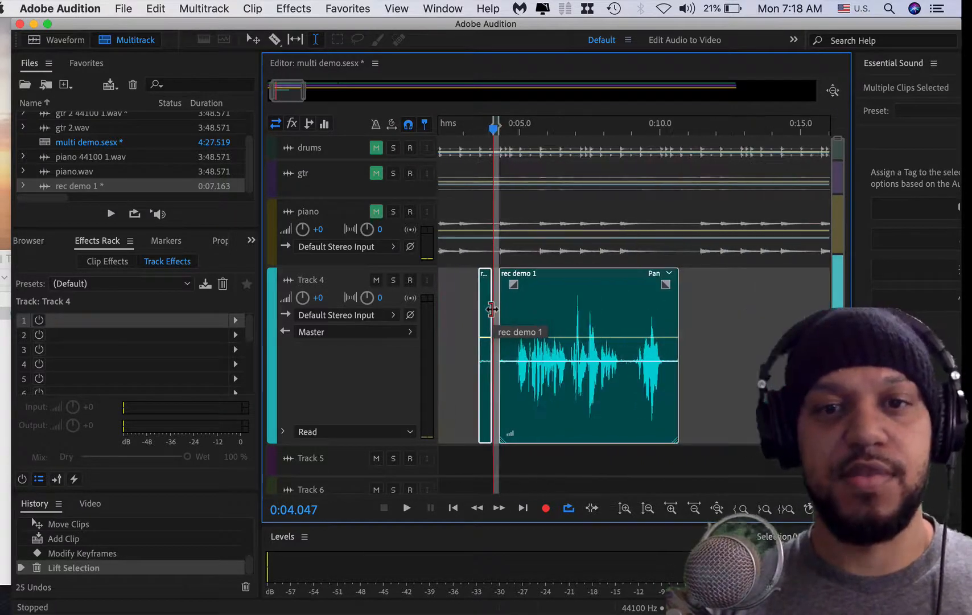
scroll(489, 386, up, 5)
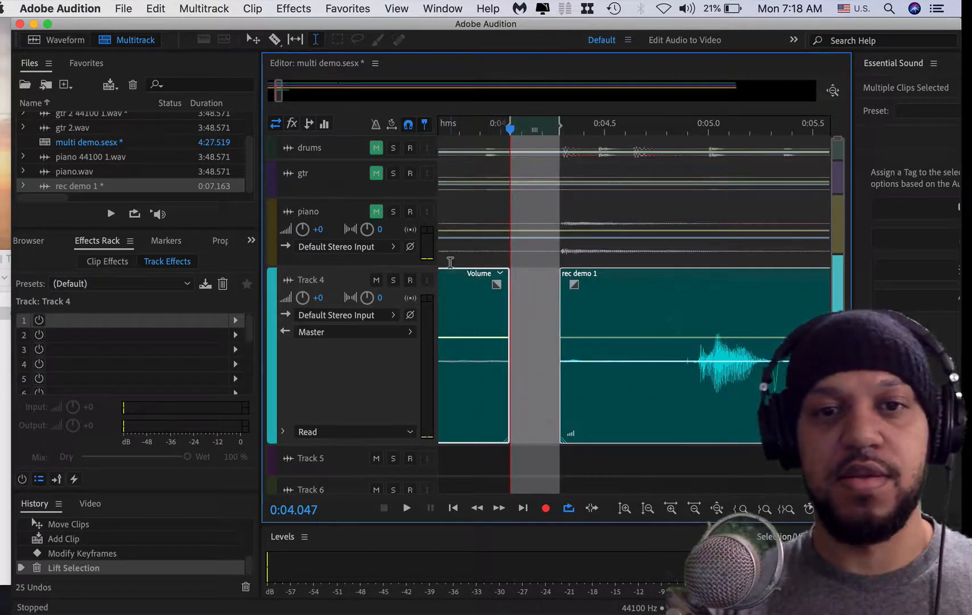
click(447, 283)
key(space)
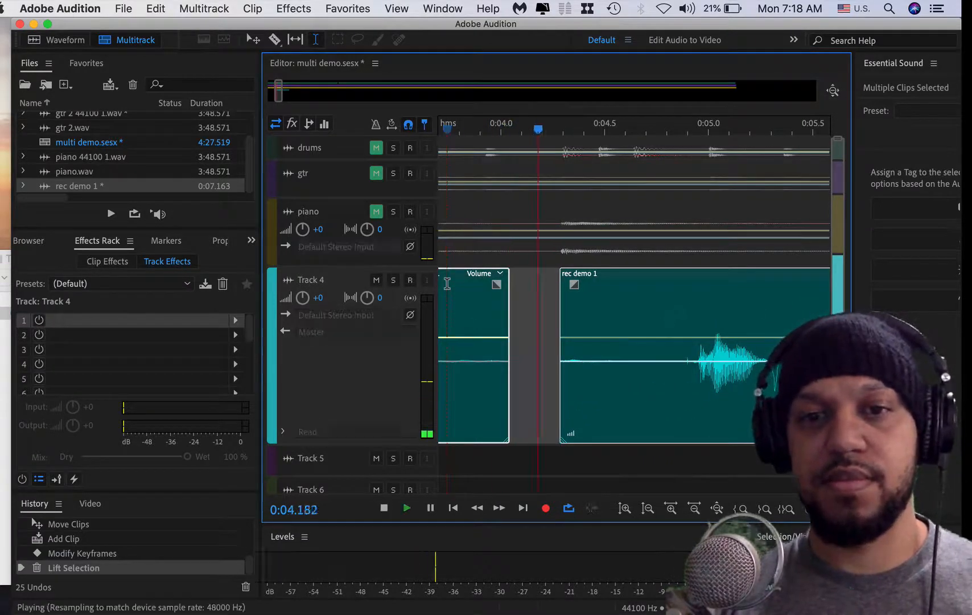
key(space)
key(space)
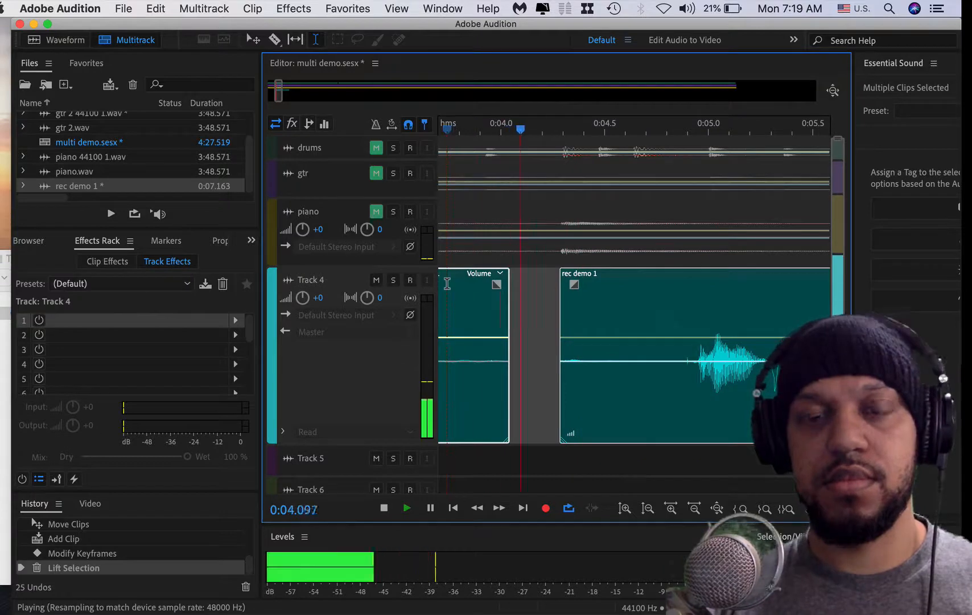
key(space)
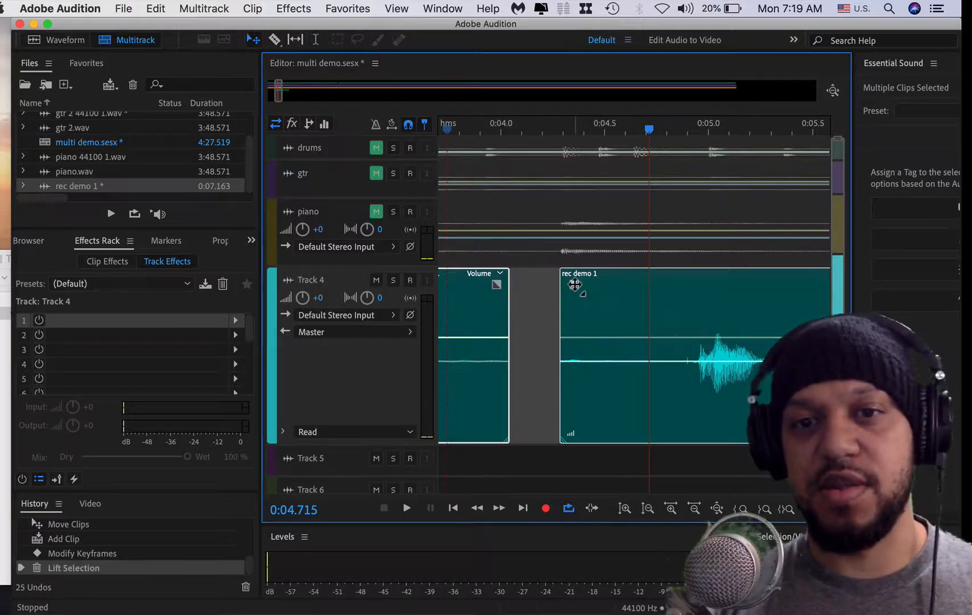
Fade in the longer rec demo 1 clip after the gap until about 0:05.2, and fade out the short piece before it along its whole length
drag(574, 284, 761, 284)
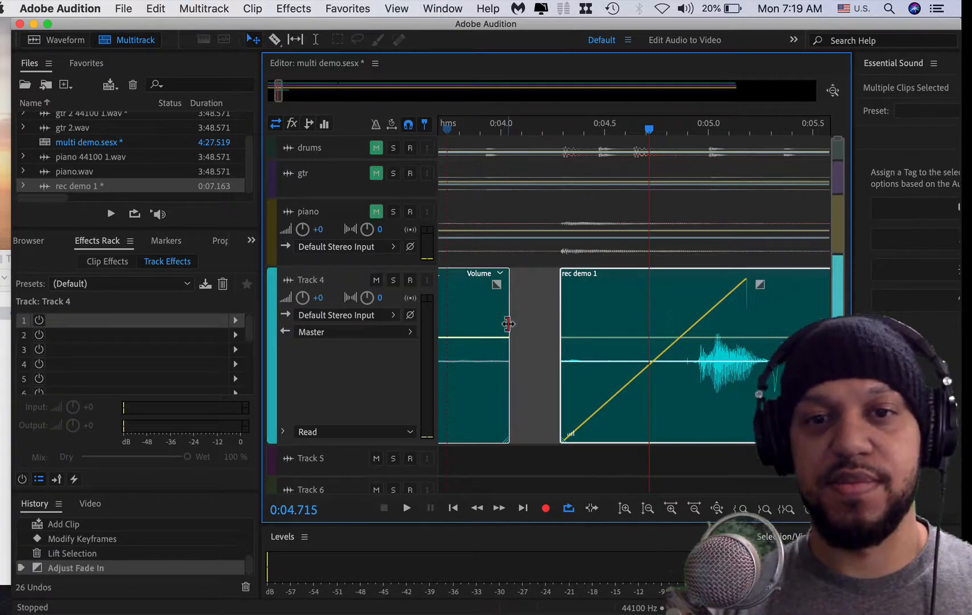
scroll(508, 323, right, 3)
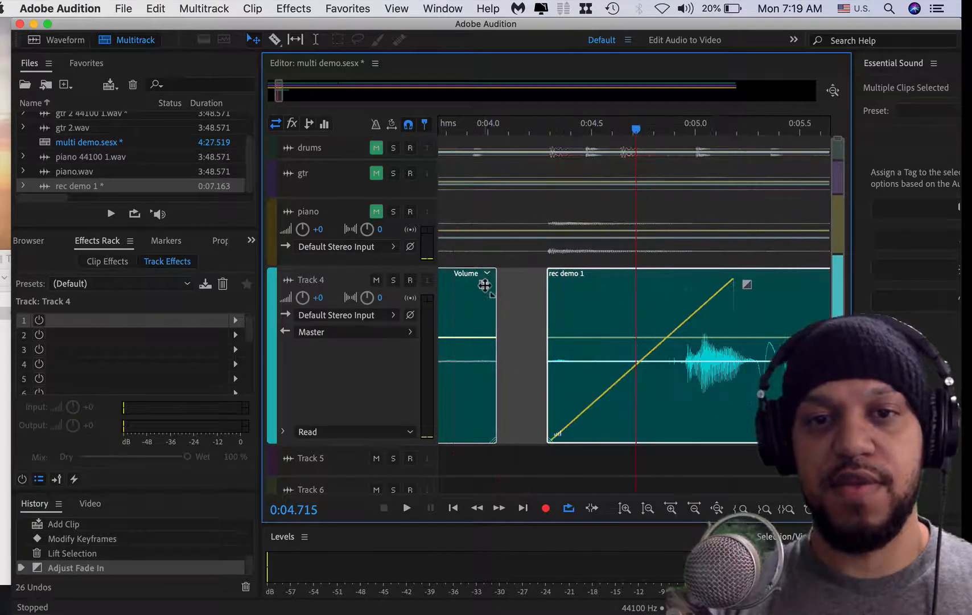
mouse_move(484, 285)
mouse_down()
mouse_move(392, 282)
mouse_move(411, 317)
mouse_up()
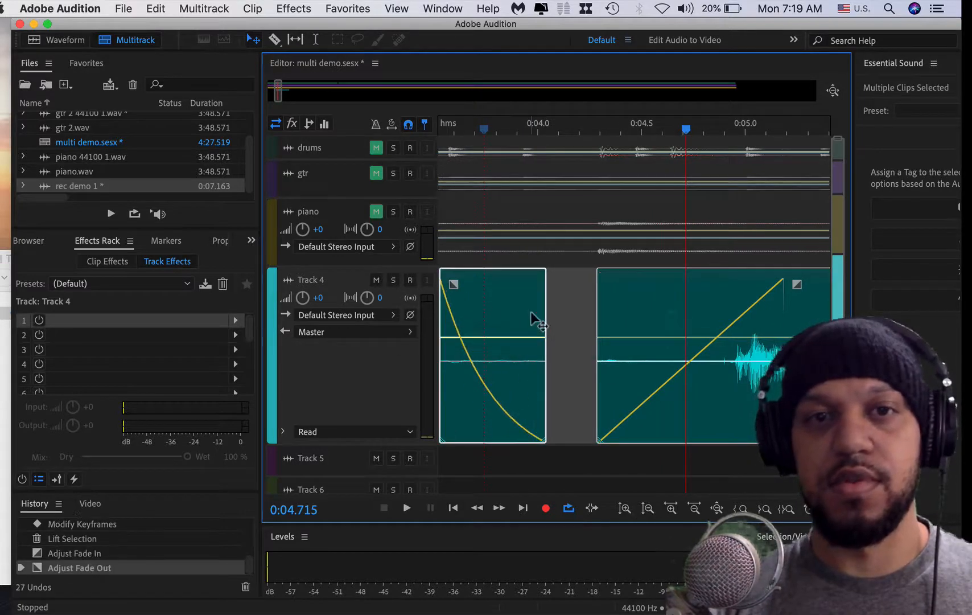
Play Track 4 from about 0:02.7 through both rec demo 1 pieces, checking the fades, and stop at about 0:06.2
scroll(534, 319, down, 4)
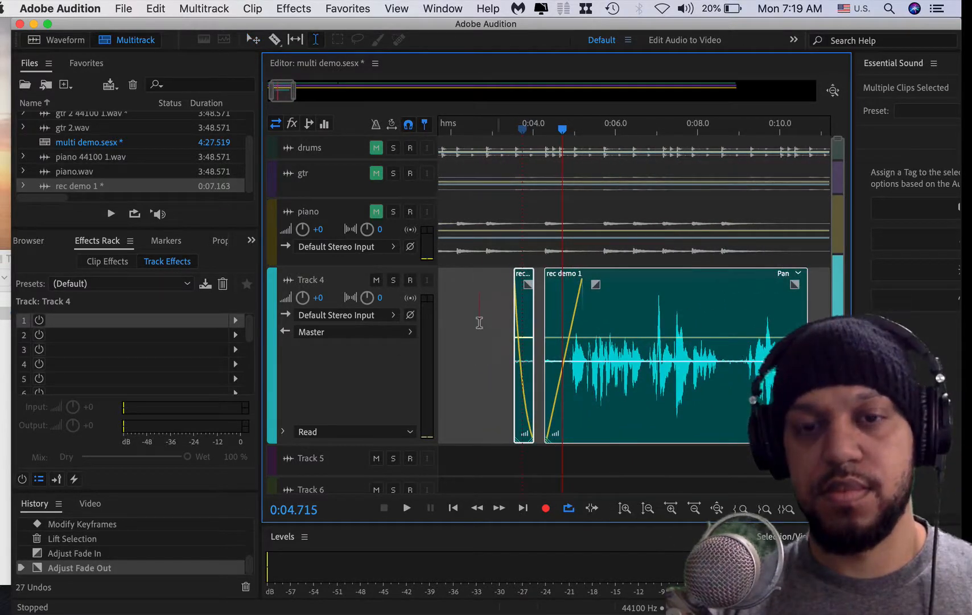
click(479, 322)
key(space)
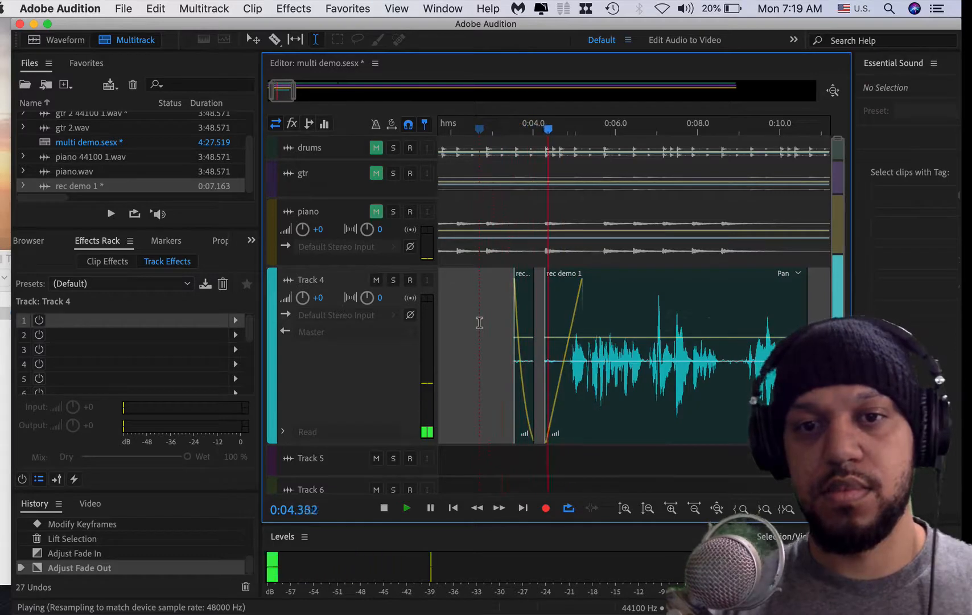
key(space)
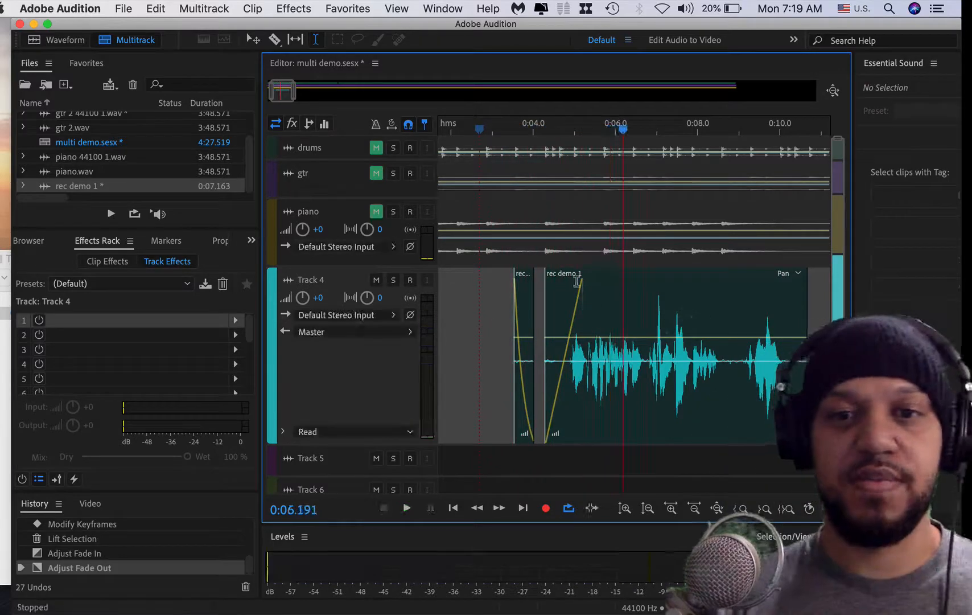
Extend the fade-in of the longer rec demo 1 clip to about 0:05.7 and bend it into a slow-starting curve
scroll(557, 403, up, 3)
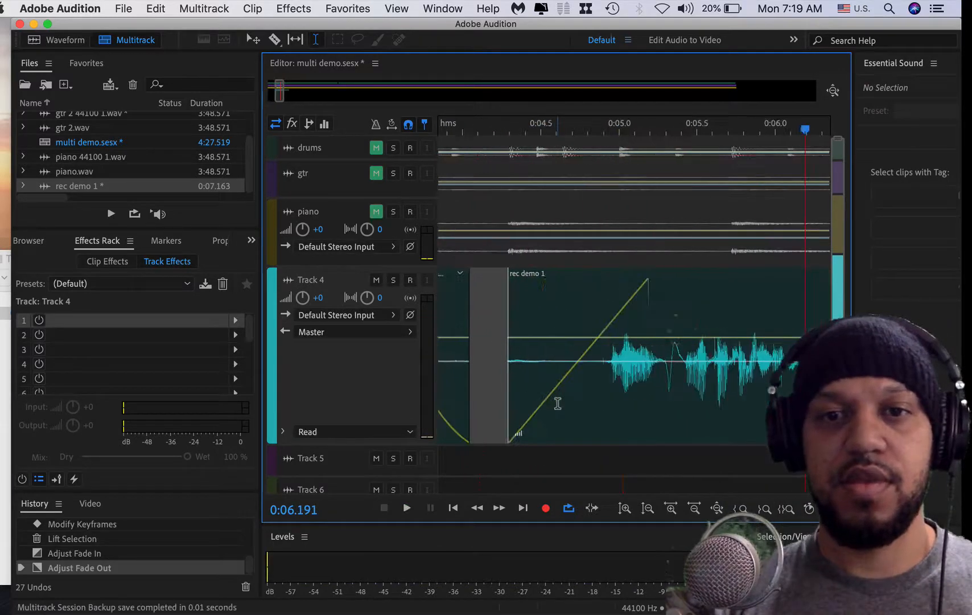
click(254, 39)
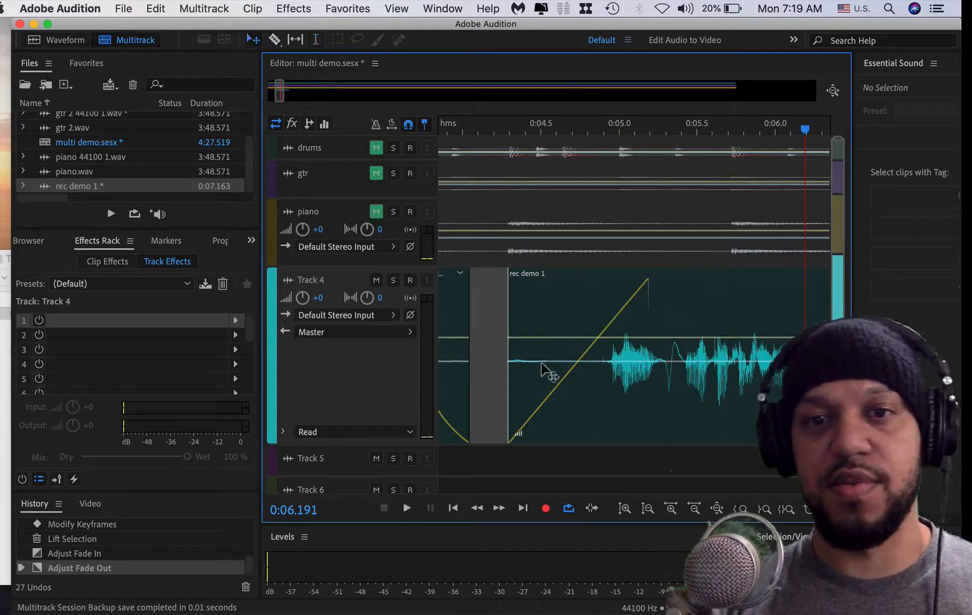
click(551, 372)
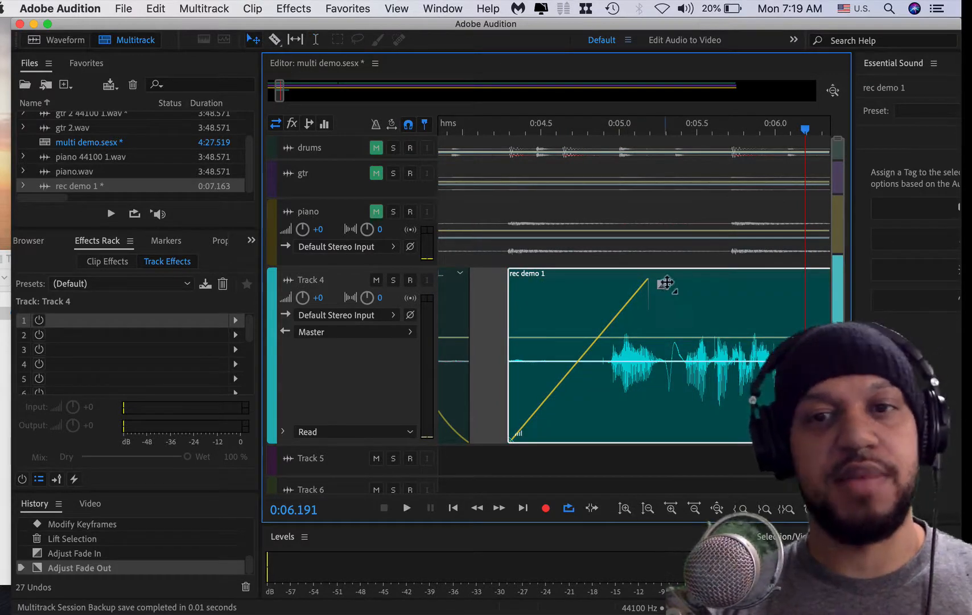
drag(661, 285, 742, 302)
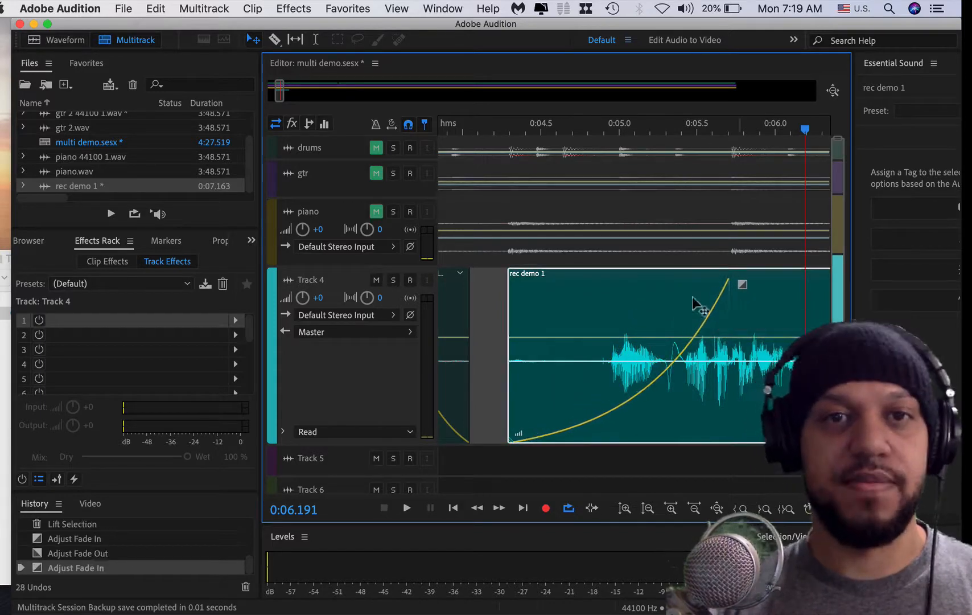
Play the longer rec demo 1 clip from inside the gap at about 0:04.2, checking the extended fade-in
click(315, 43)
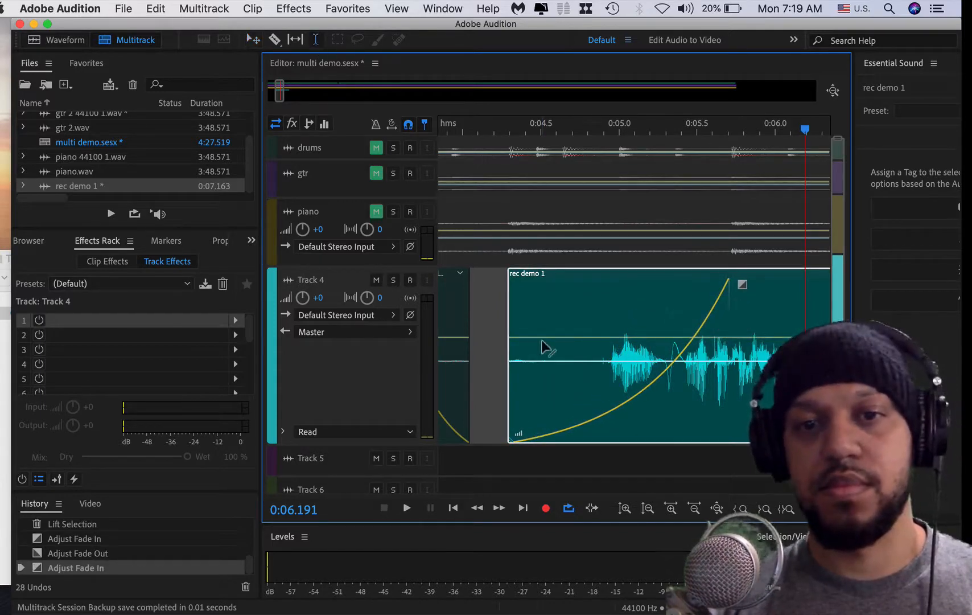
click(492, 328)
key(space)
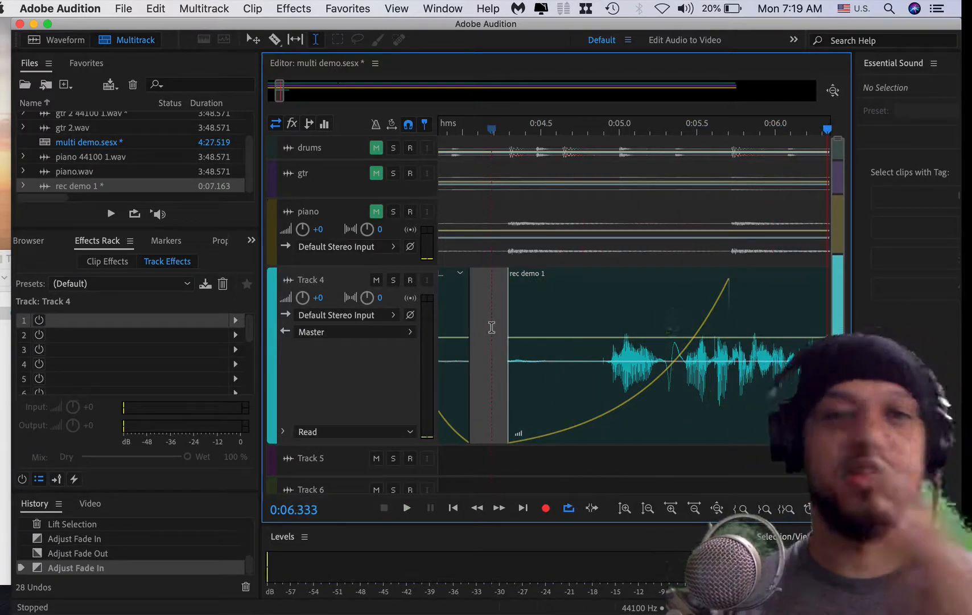
scroll(527, 350, down, 10)
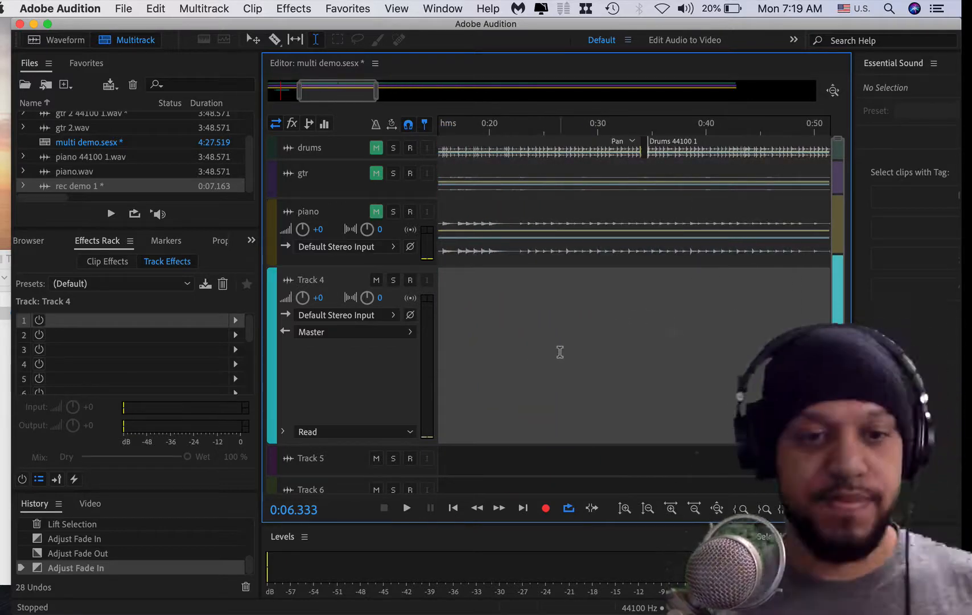
scroll(560, 352, left, 5)
scroll(559, 352, down, 1)
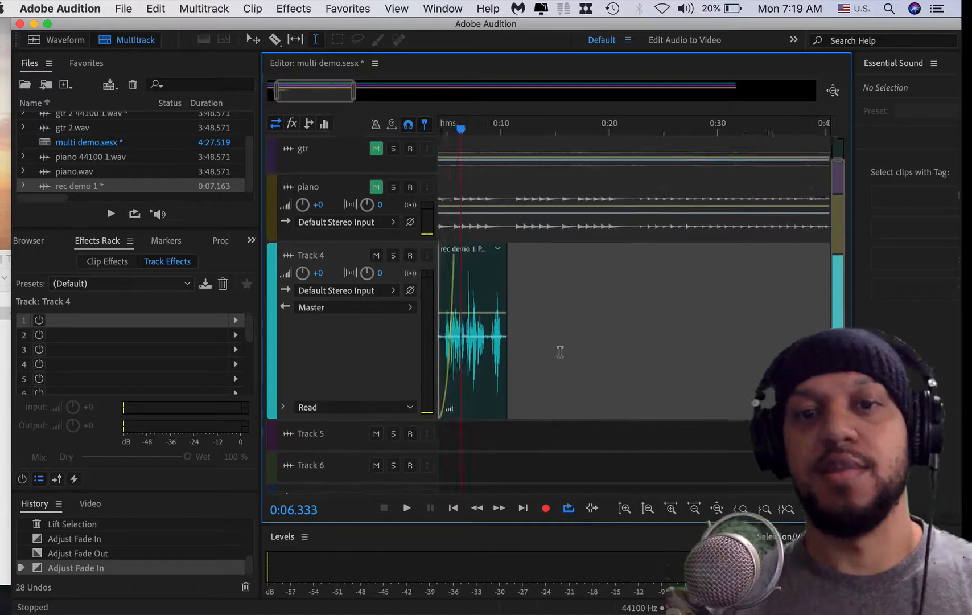
scroll(560, 352, up, 1)
scroll(560, 351, left, 2)
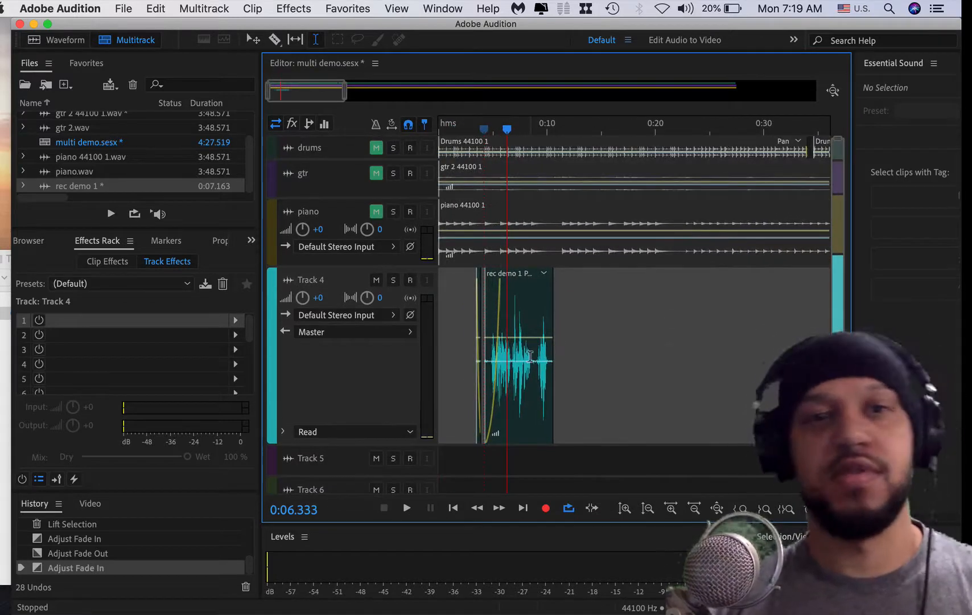
scroll(530, 356, up, 10)
scroll(530, 356, down, 15)
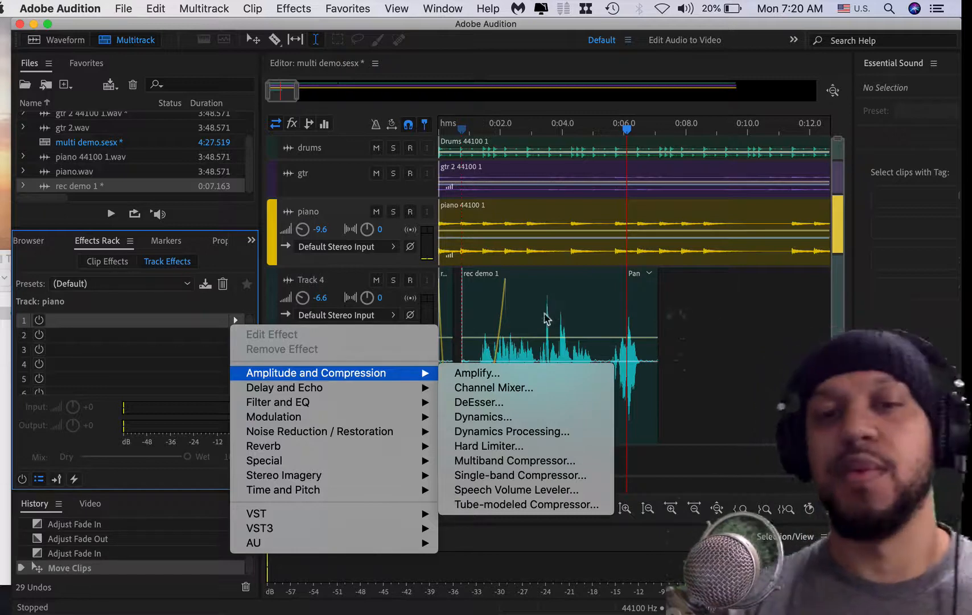
Add the Amplify effect to the first effect slot of the piano track and close its settings
click(519, 380)
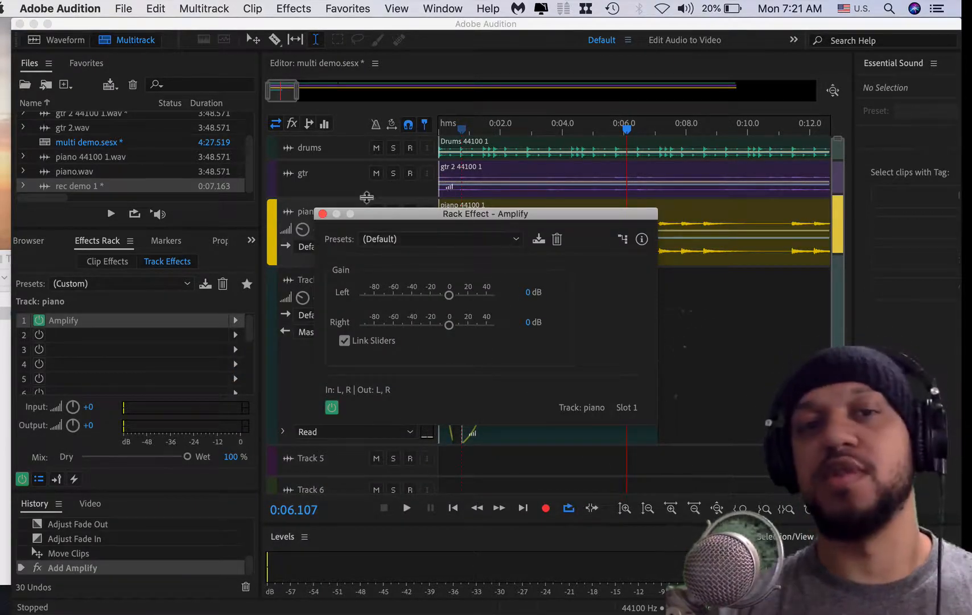
click(322, 214)
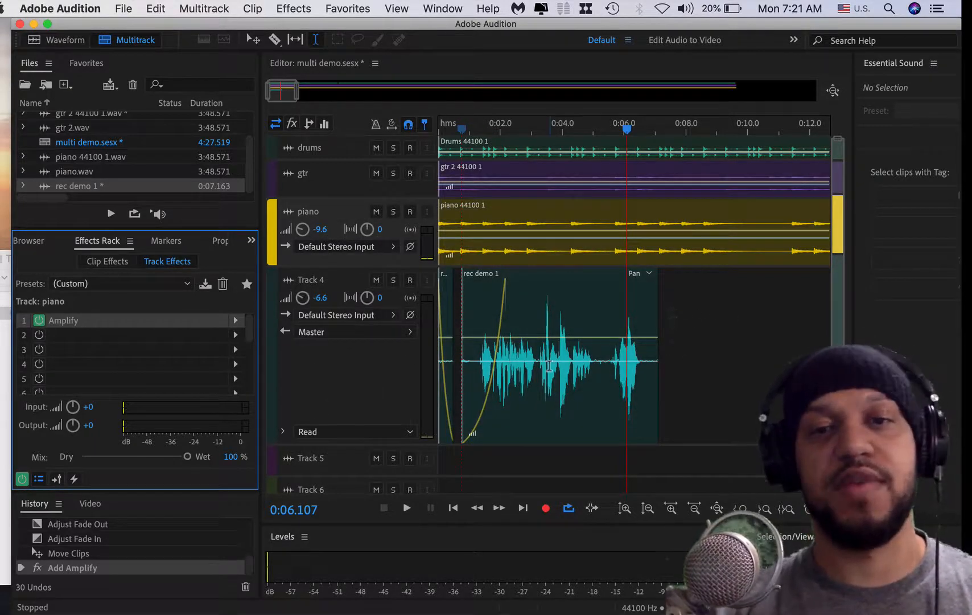
Open the longer rec demo 1 clip for waveform editing and select its speech from about 1.3 to 6.6 seconds
click(546, 344)
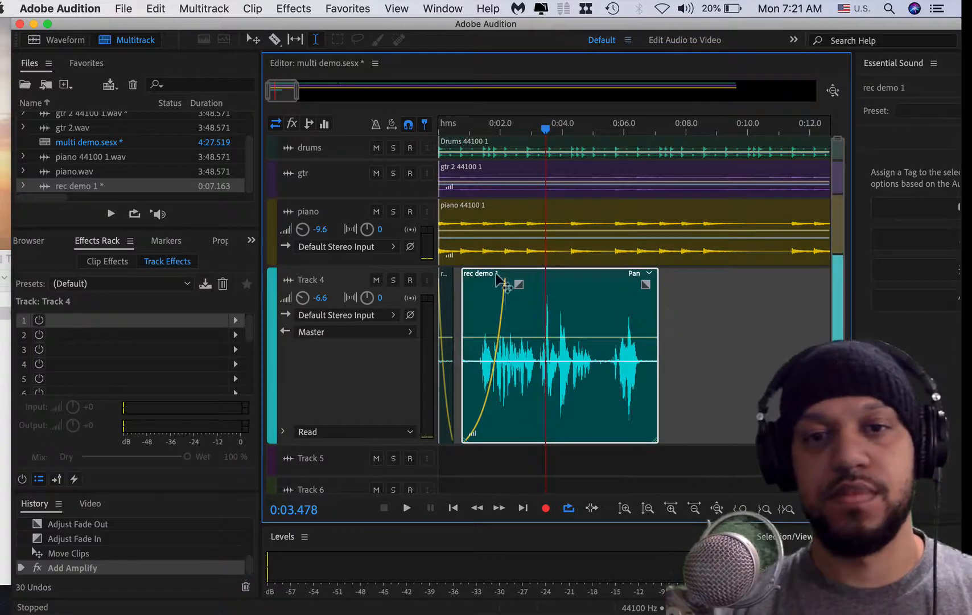
click(526, 338)
double_click(517, 320)
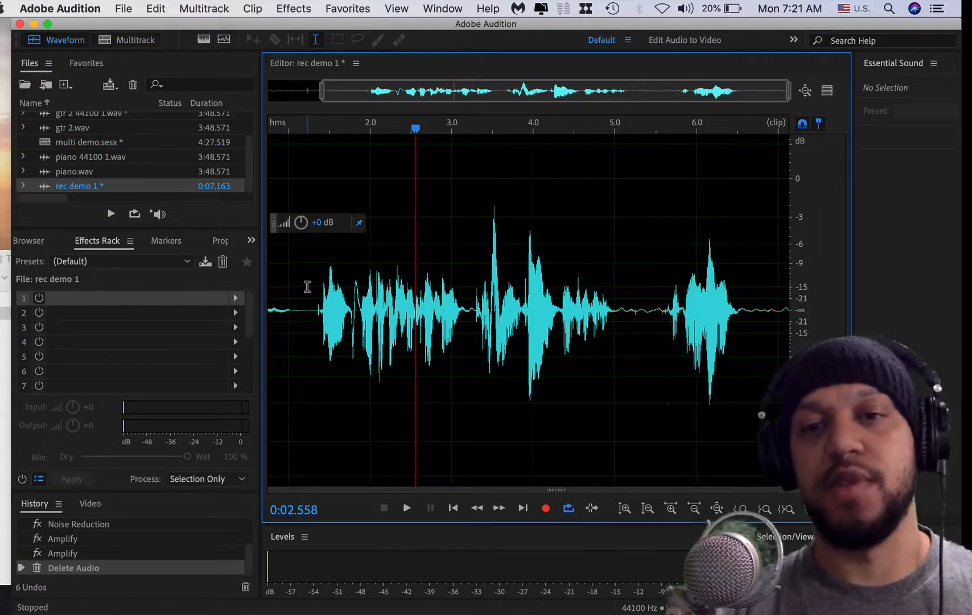
drag(312, 291, 746, 358)
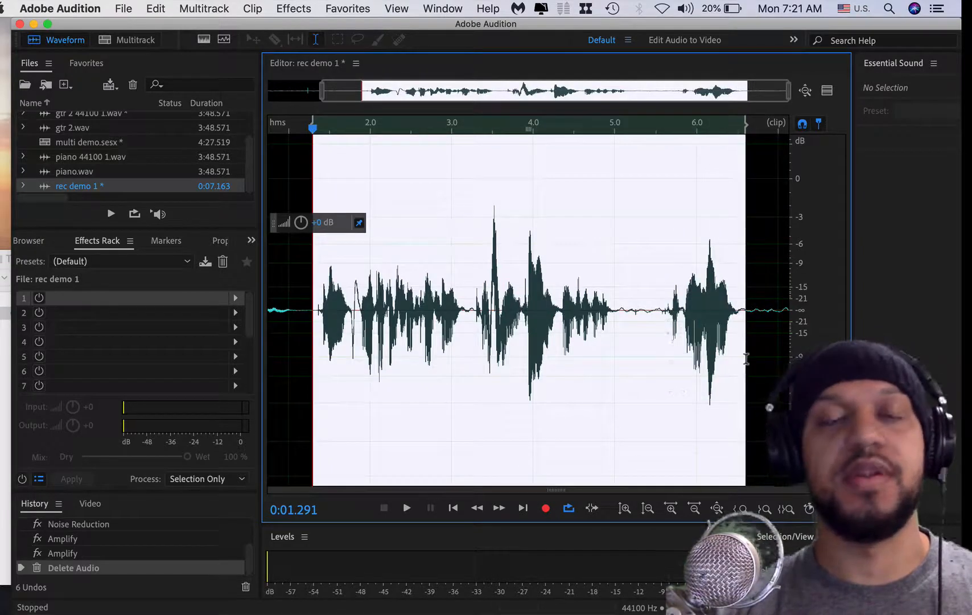
Open the Amplify effect for the selected speech, move its dialog aside, and preview the audio before changing the gain
click(294, 8)
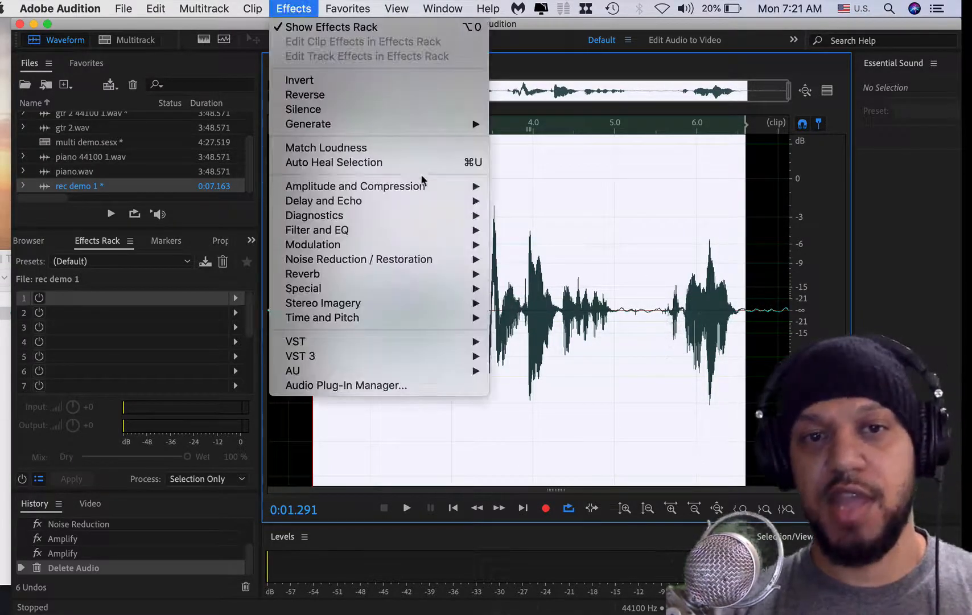
mouse_move(432, 187)
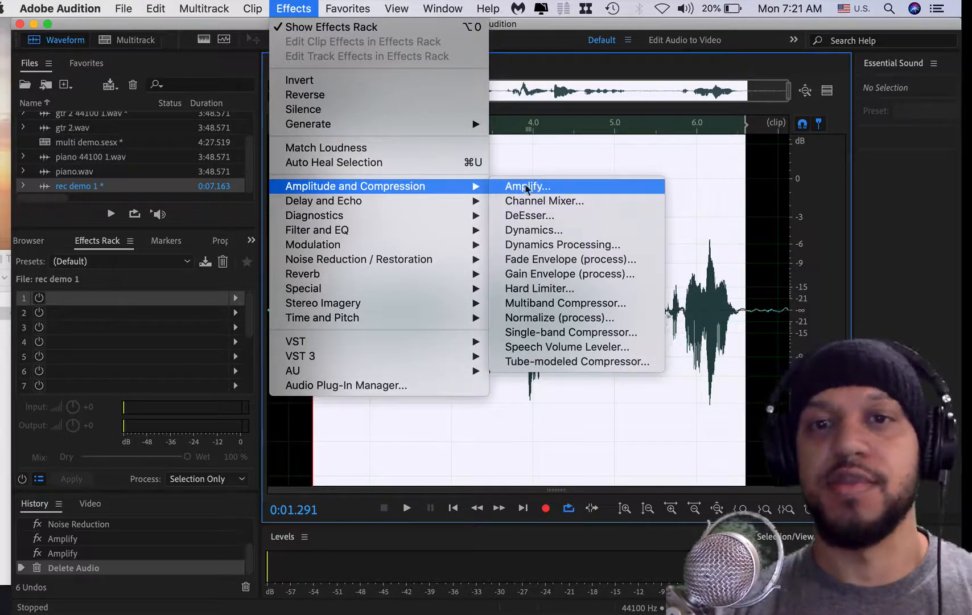
click(545, 190)
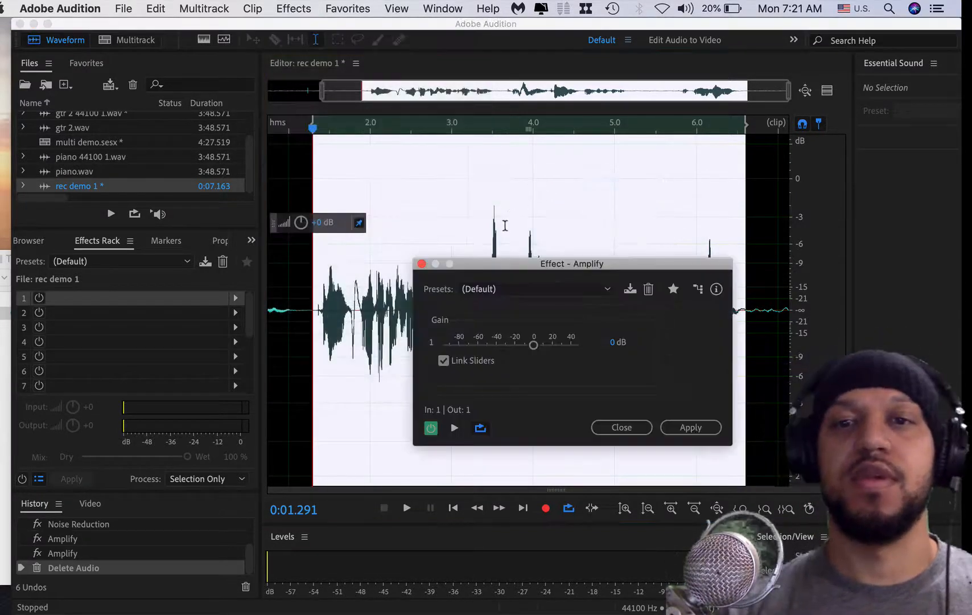
drag(528, 267, 405, 229)
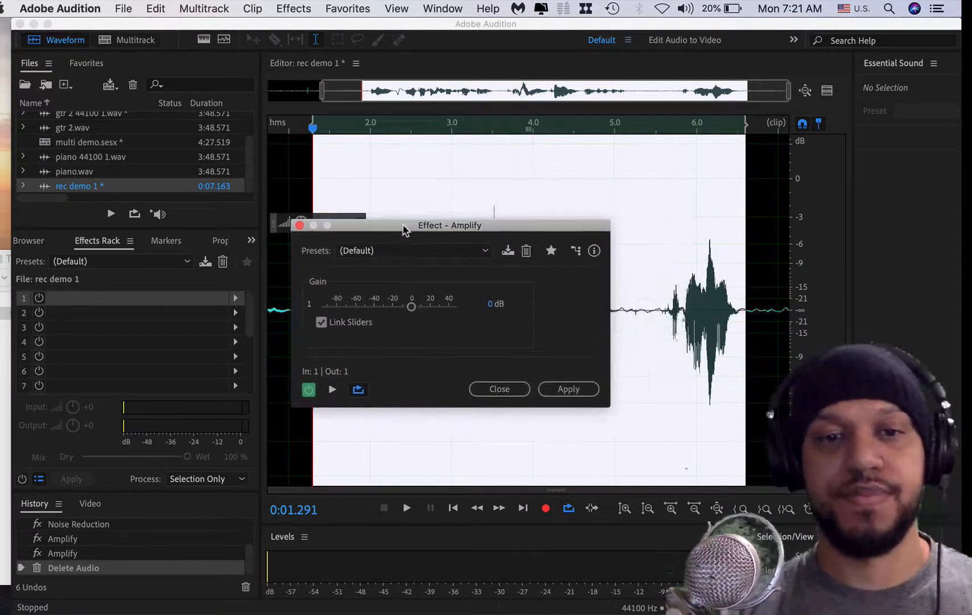
key(space)
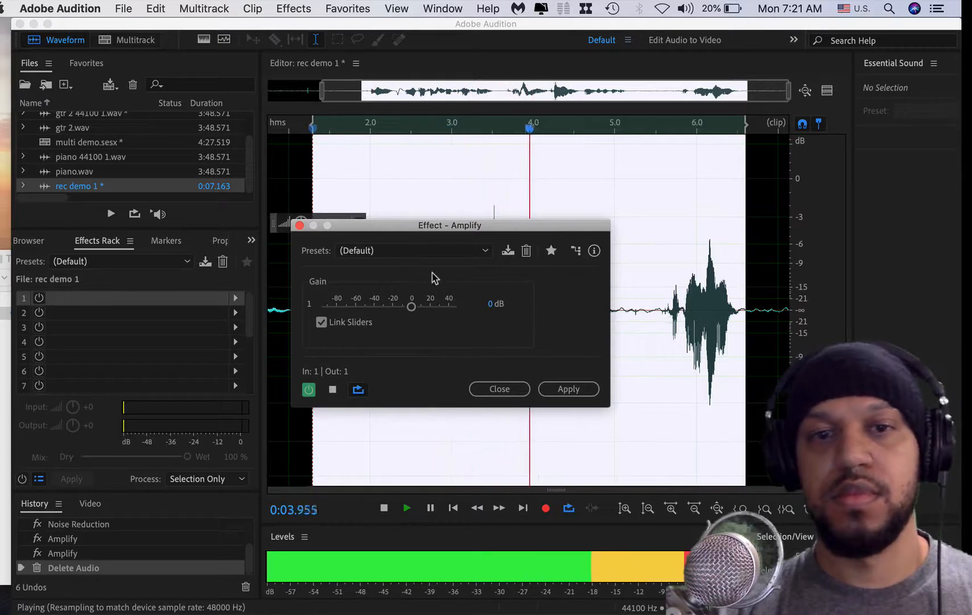
key(space)
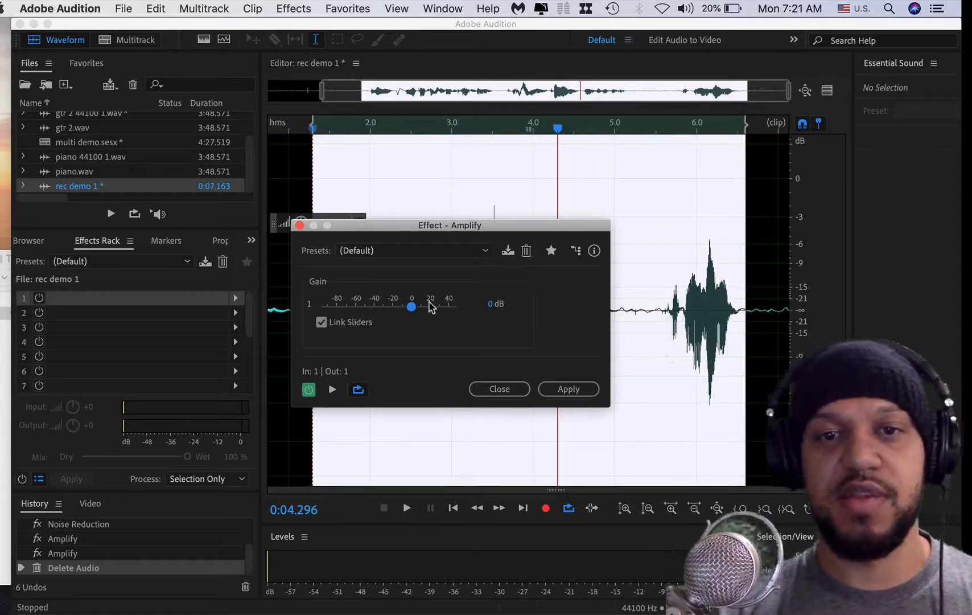
Amplify the selected speech in rec demo 1 by 2.66 dB, then undo the gain change
drag(412, 308, 415, 310)
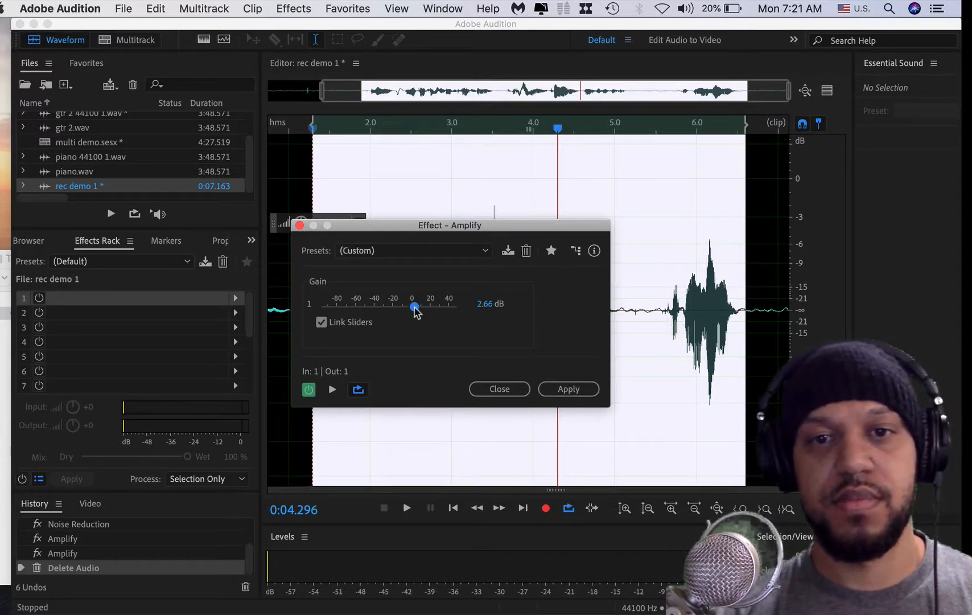
click(580, 391)
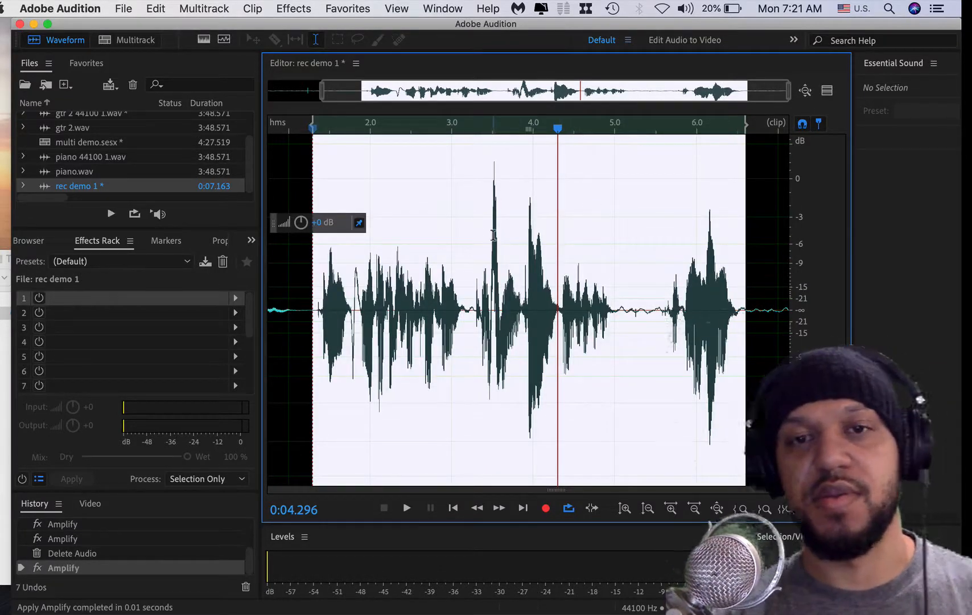
key(super+z)
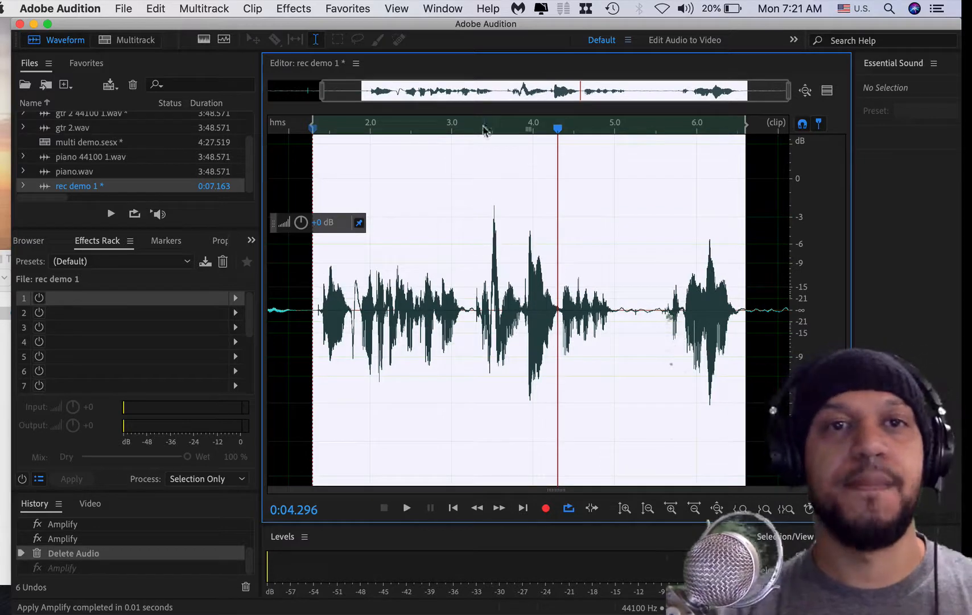
Apply the Dynamics effect to the selected speech with the Soft Compression preset and 3.1 dB makeup gain
click(343, 10)
mouse_move(294, 8)
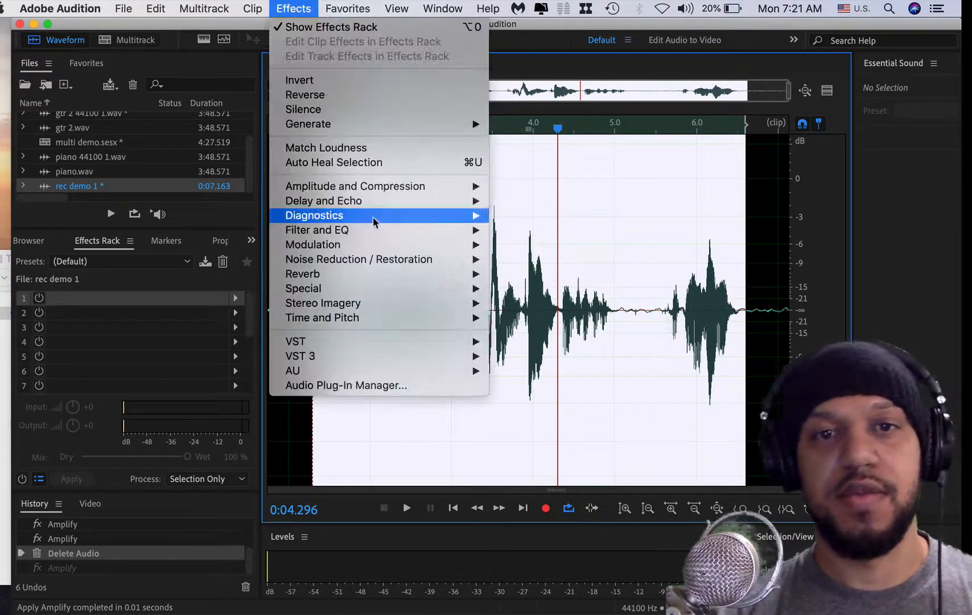
mouse_move(455, 186)
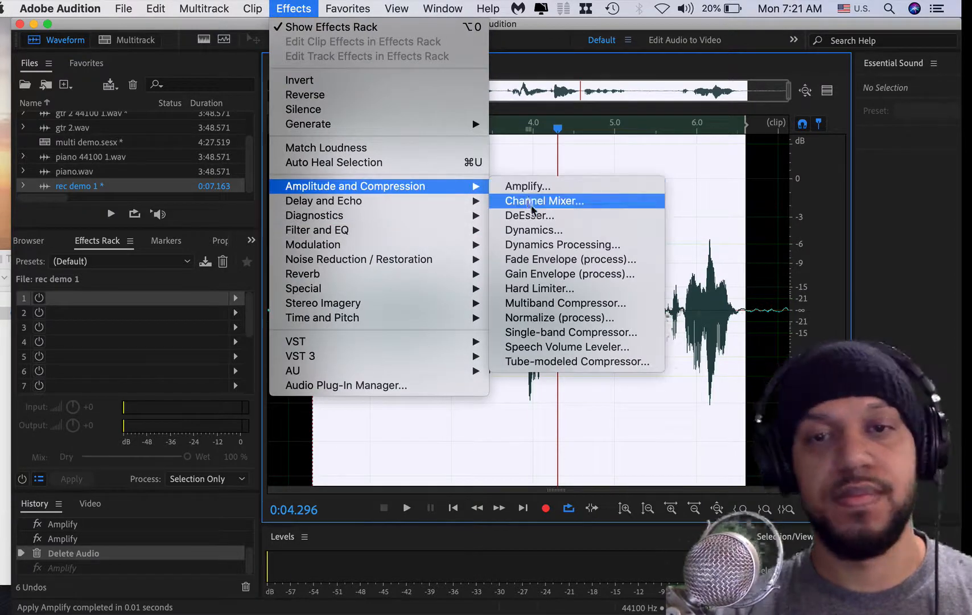
click(538, 231)
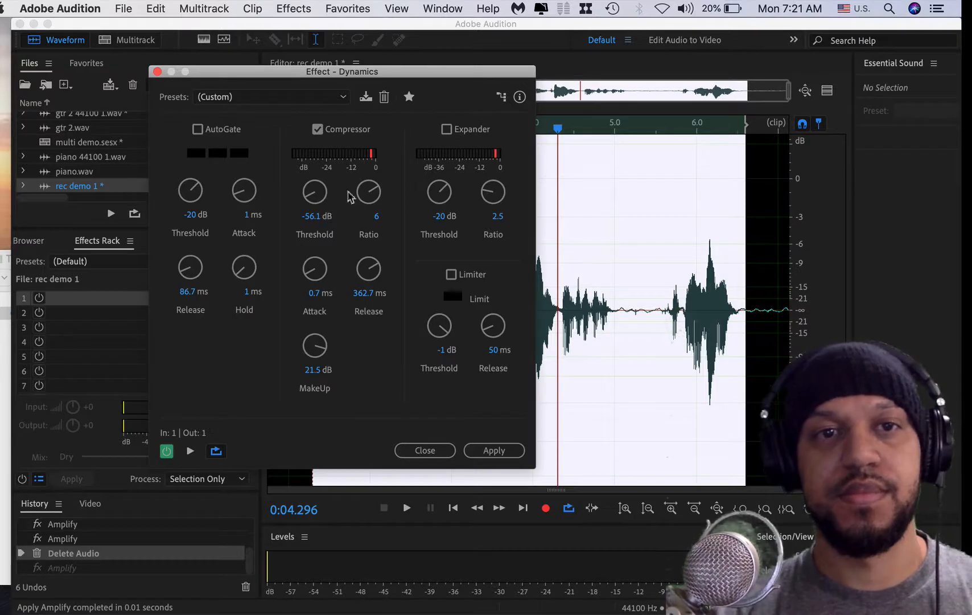
click(322, 97)
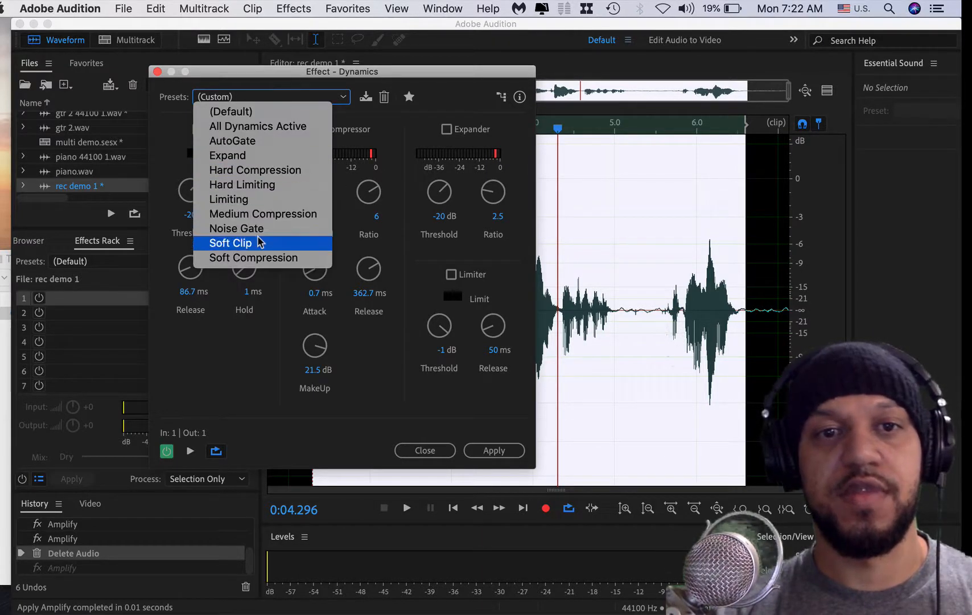
click(255, 259)
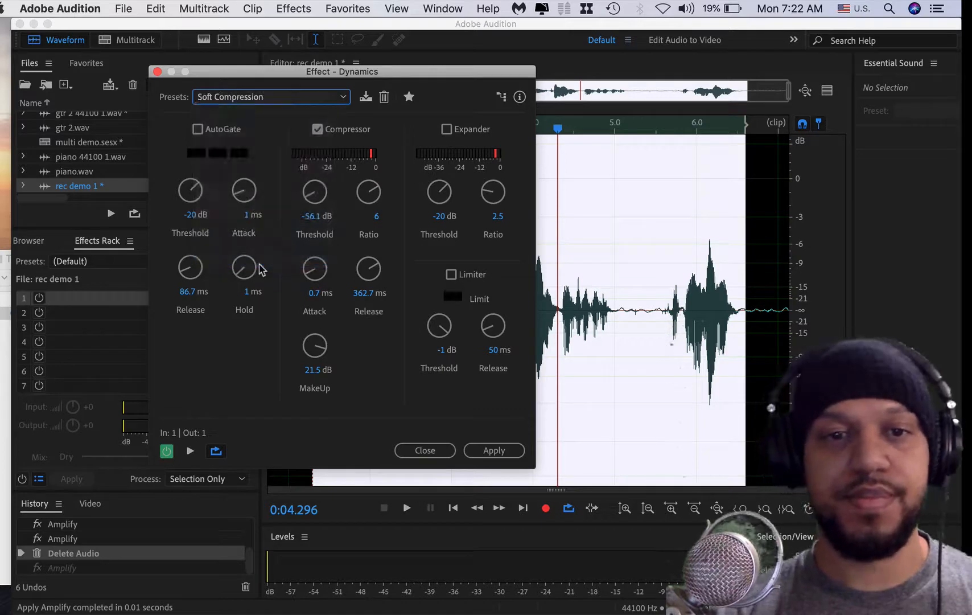
click(309, 342)
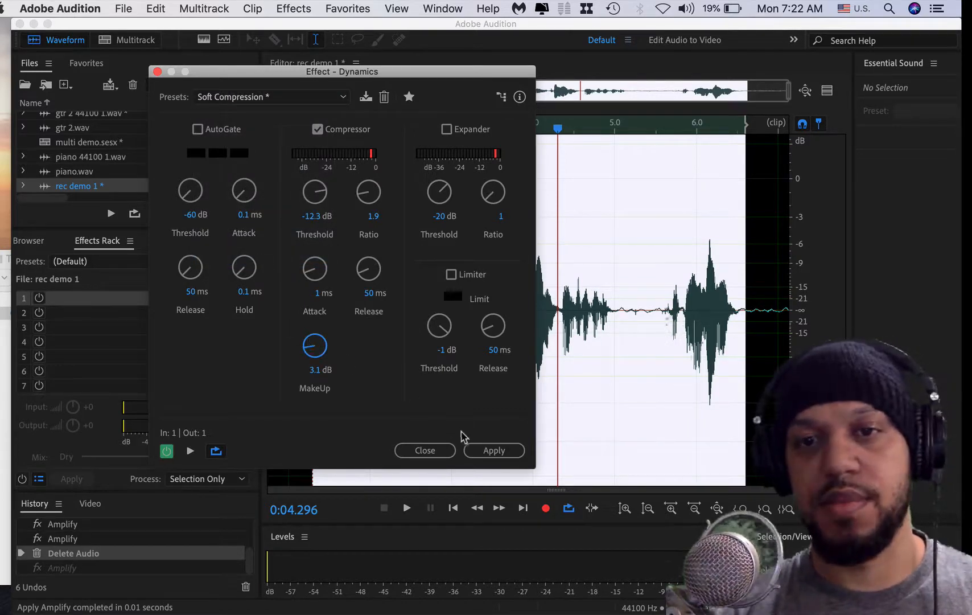
click(480, 450)
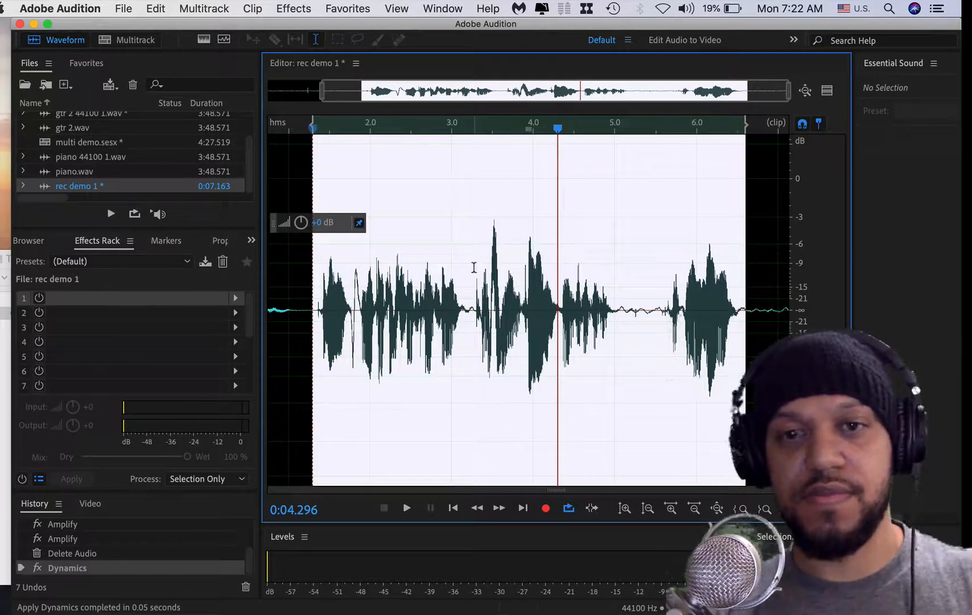
Undo the Dynamics effect on the speech, then redo it to compare the waveform before and after
key(super+z)
click(125, 8)
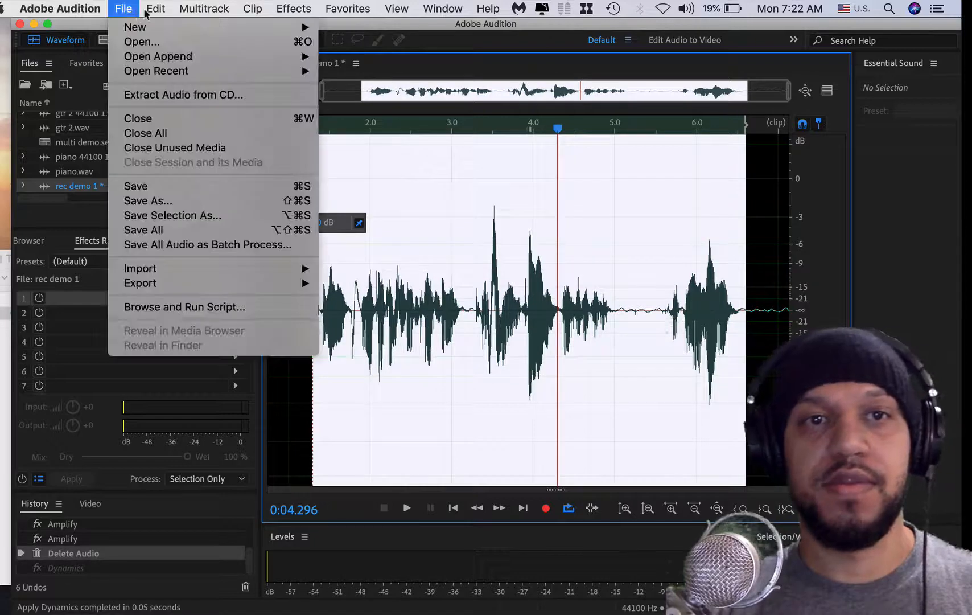
mouse_move(154, 10)
click(164, 44)
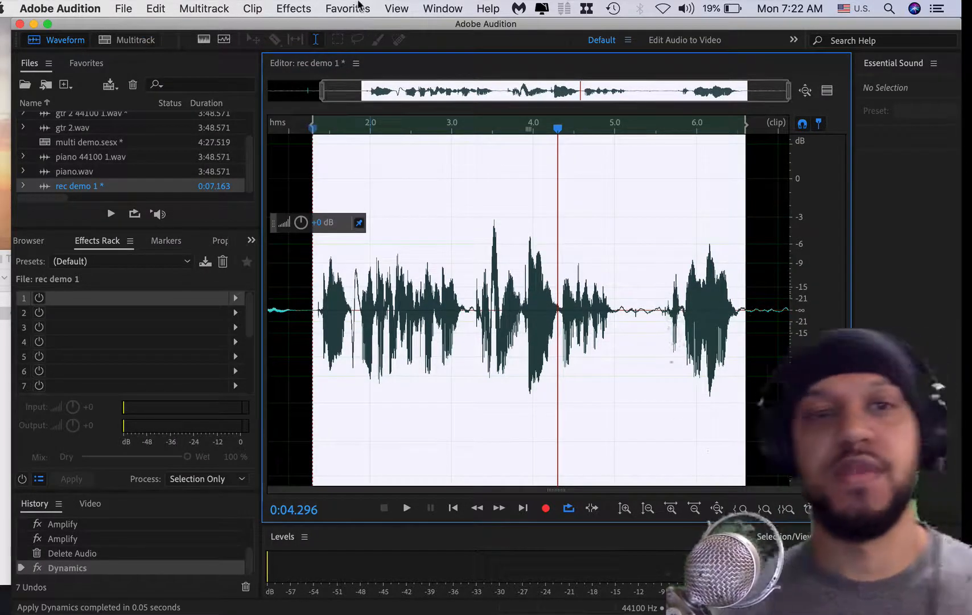
Return to the multi demo session in Multitrack view
click(128, 40)
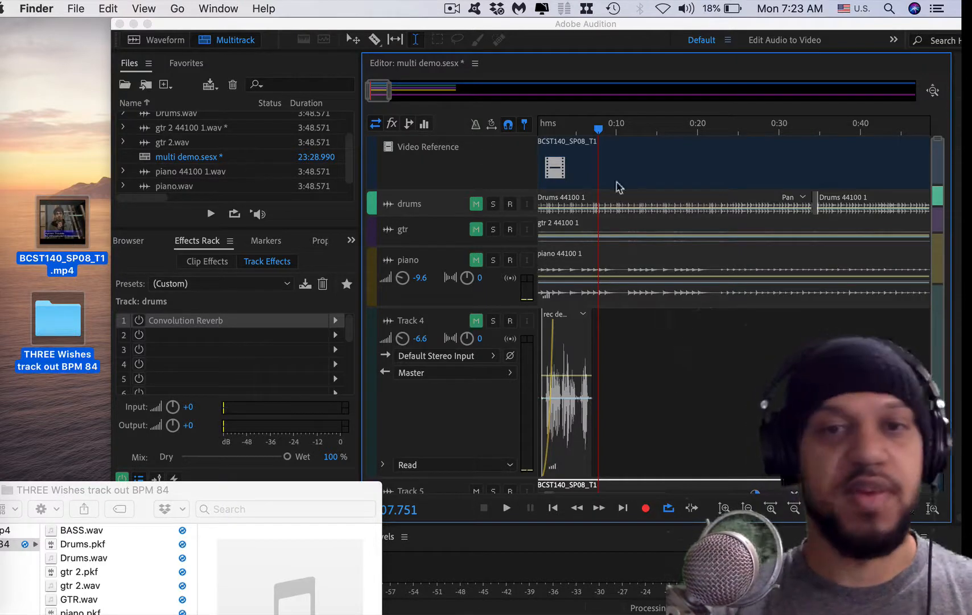
scroll(622, 209, right, 1)
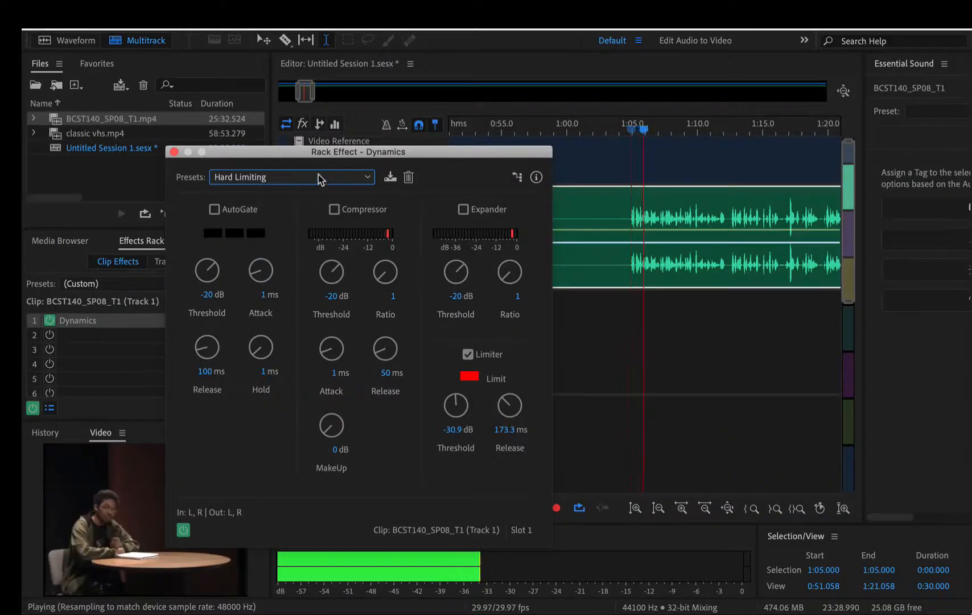
Change the Dynamics preset on the BCST140_SP08_T1 clip to Expand during playback, move the effect window aside, and stop playback
click(319, 178)
click(284, 236)
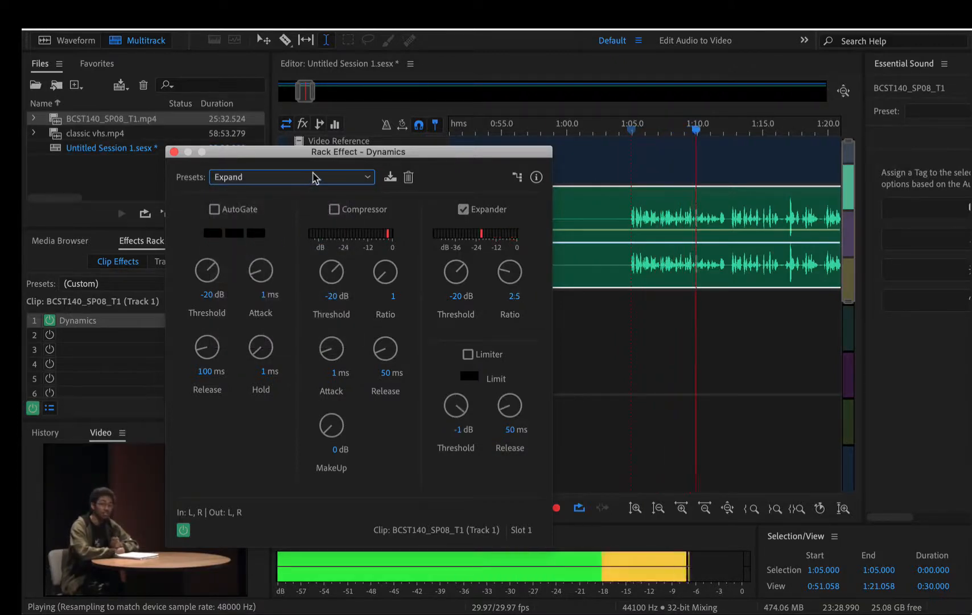
drag(351, 153, 320, 202)
key(space)
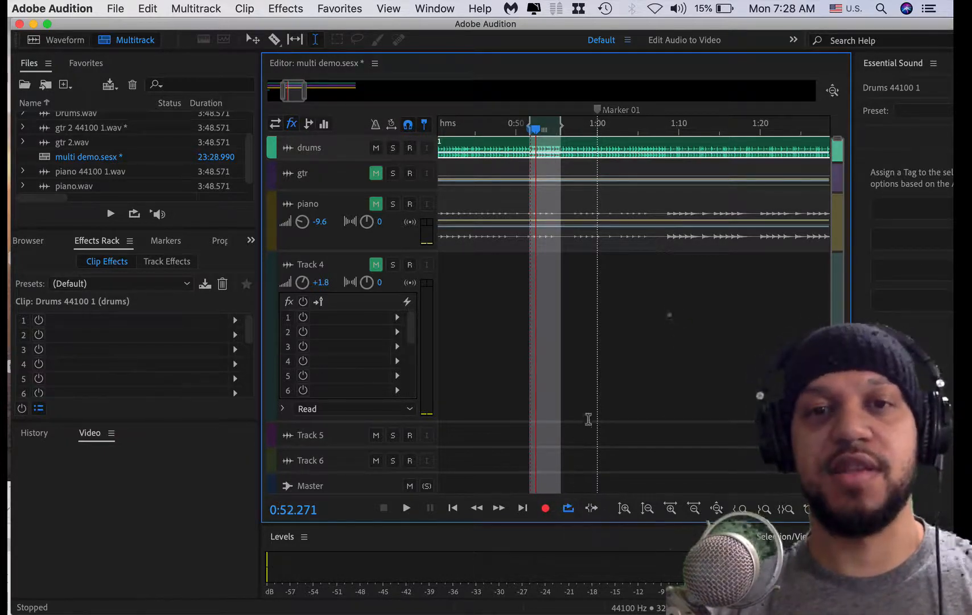
Select the drums clip from about 0:50 to 0:51.4, play that range, and restart playback from a point before it
click(510, 151)
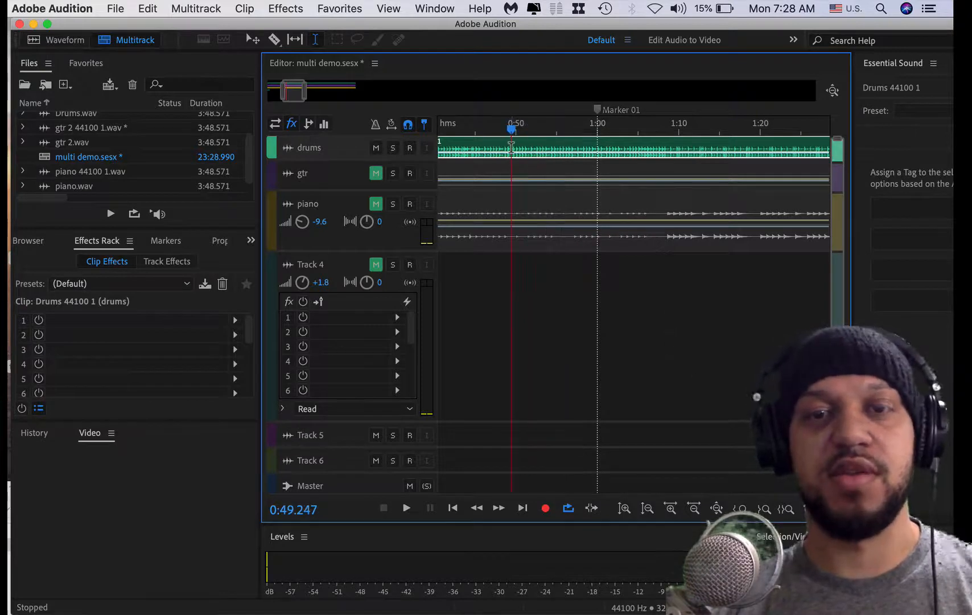
scroll(526, 152, up, 3)
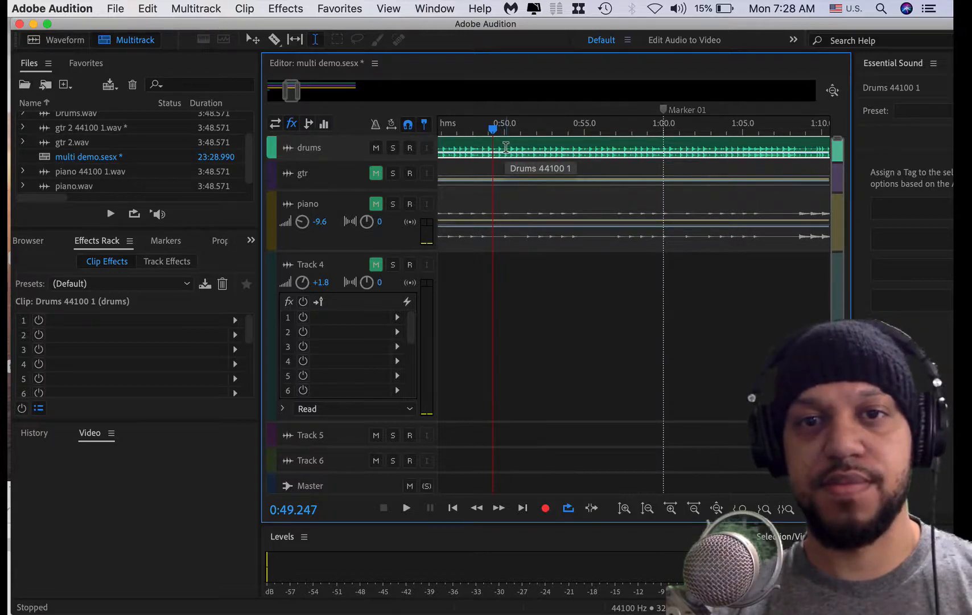
drag(506, 148, 526, 152)
key(space)
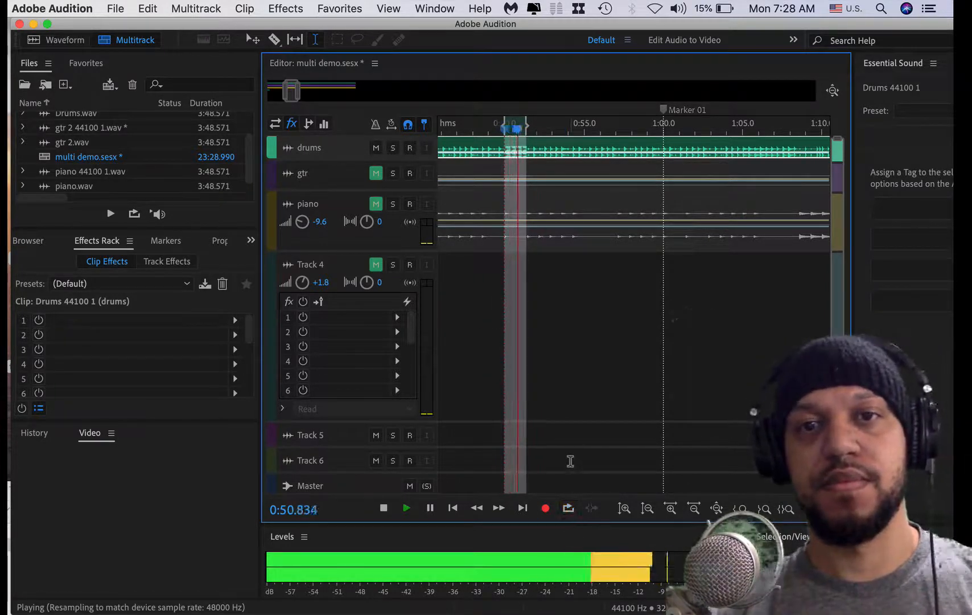
key(space)
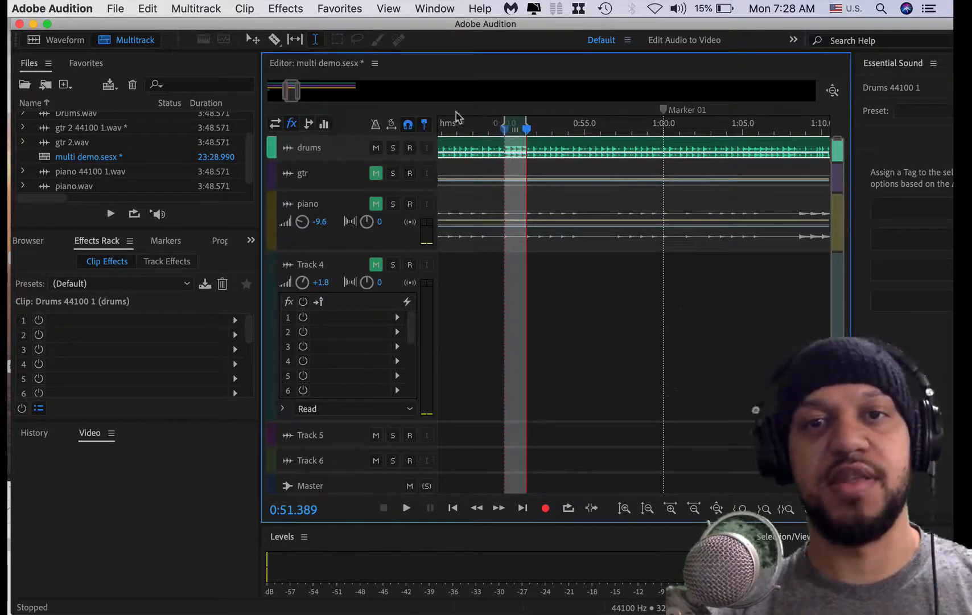
click(484, 143)
key(space)
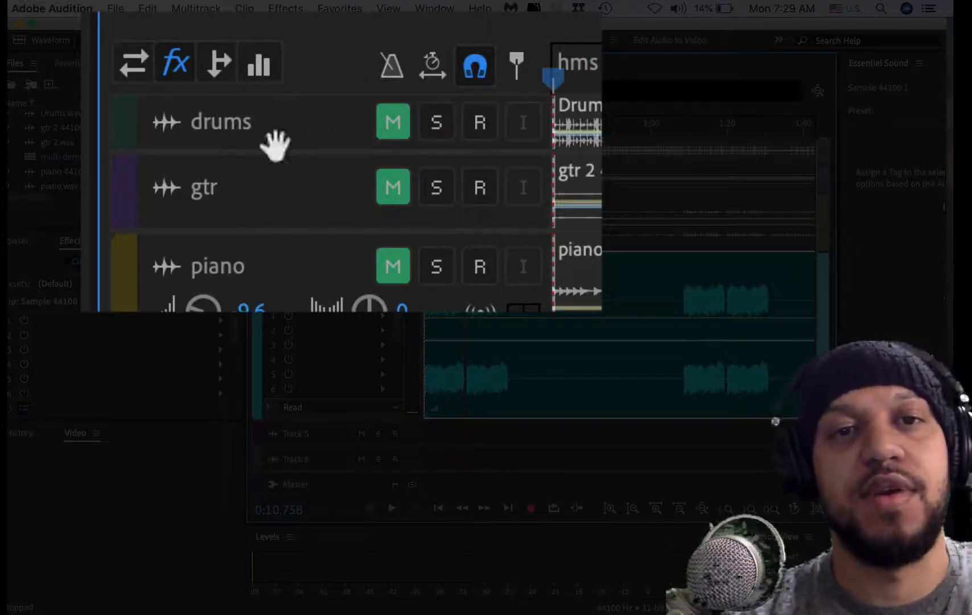
Show Track 4's inputs/outputs, effects and sends in turn, then switch to its EQ controls and enable the EQ
click(141, 60)
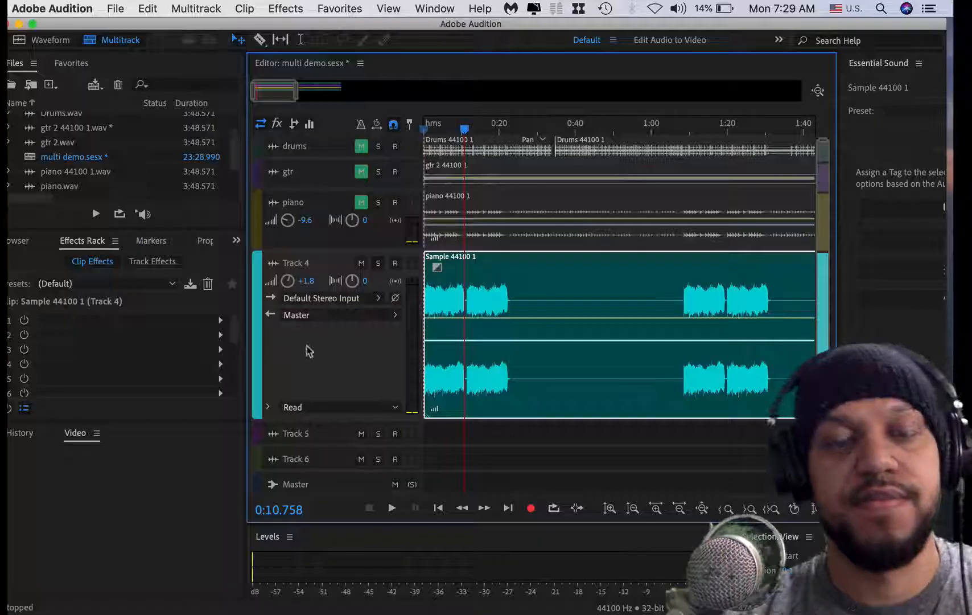
click(277, 124)
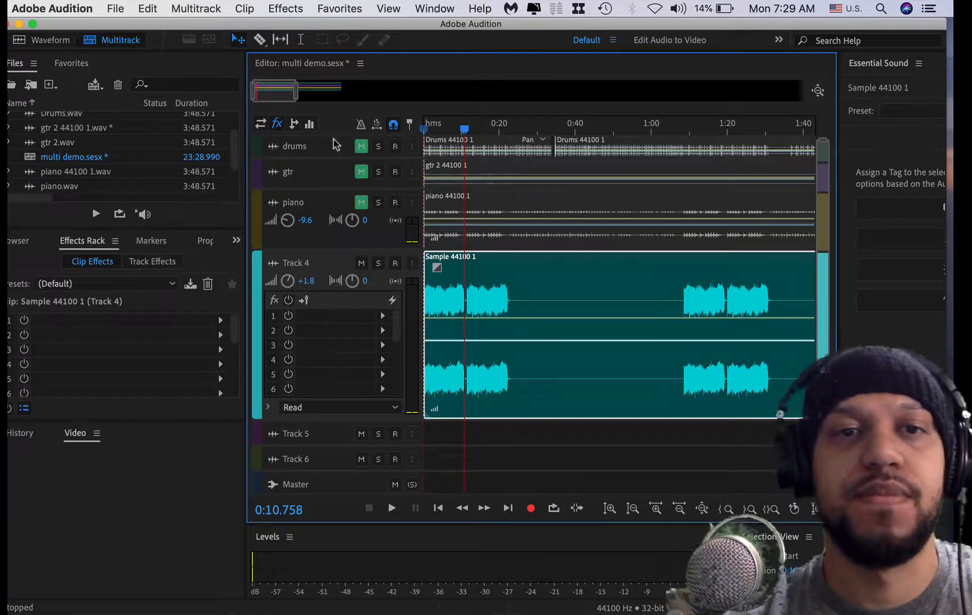
click(295, 125)
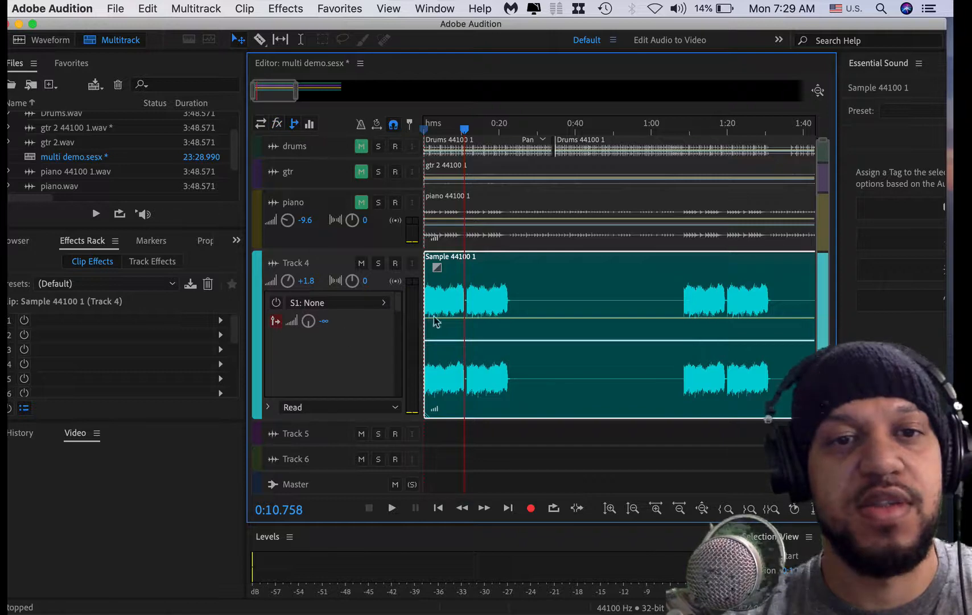
click(306, 127)
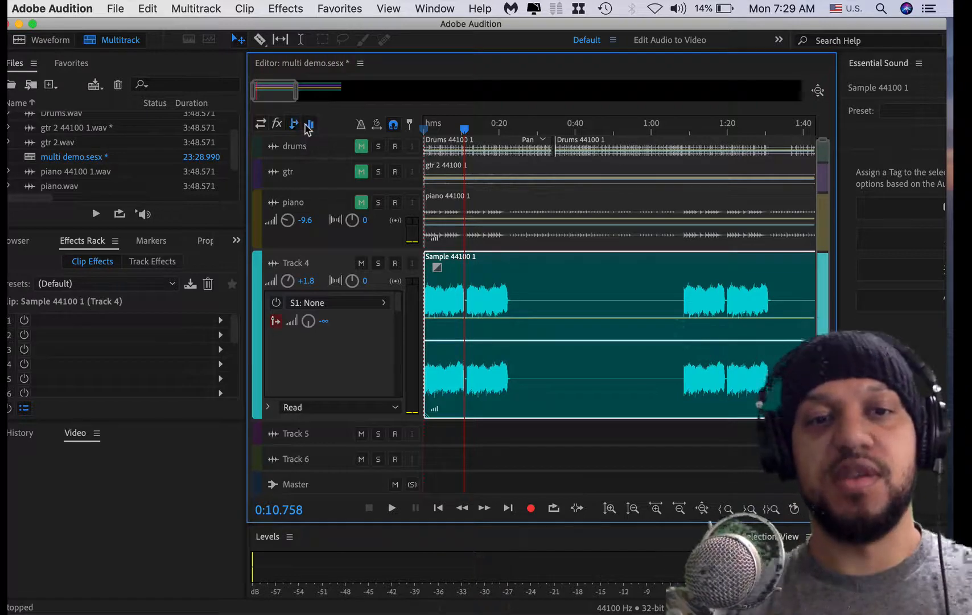
click(277, 305)
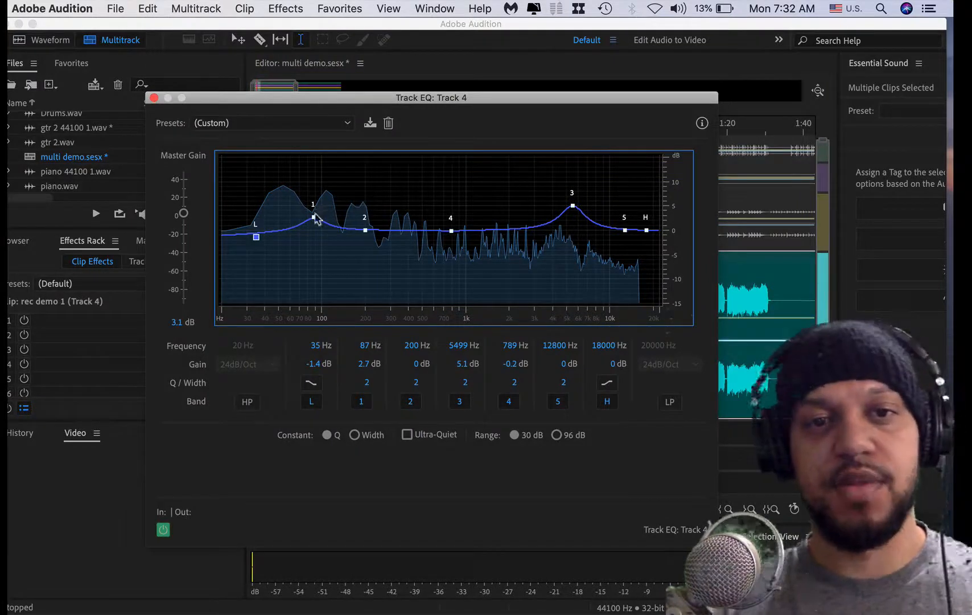
In Track 4's EQ, lower band 1 to -0.6 dB at 80 Hz and band 3 to 0 dB at 5365 Hz, and start playback
drag(317, 220, 311, 235)
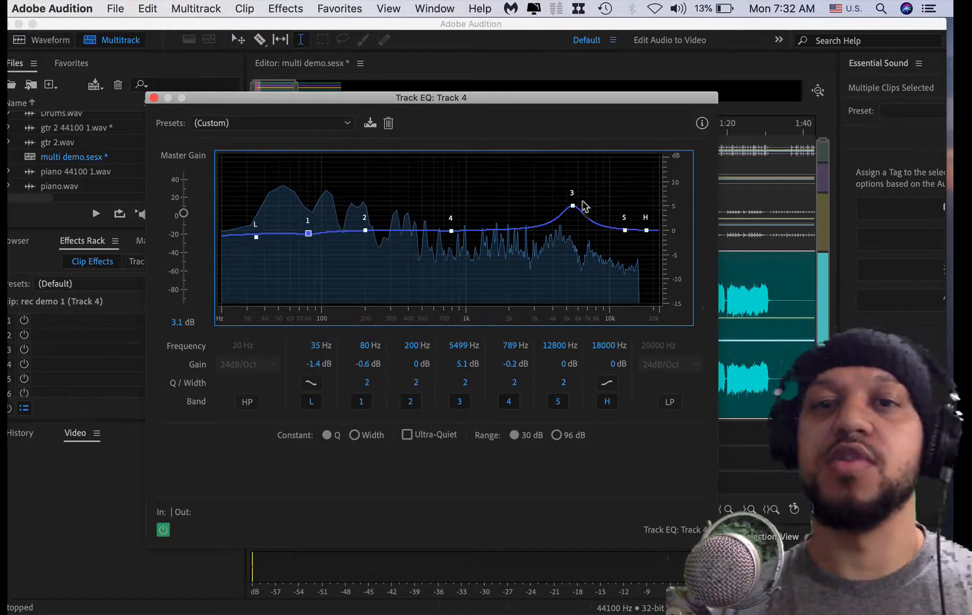
drag(572, 205, 571, 244)
key(space)
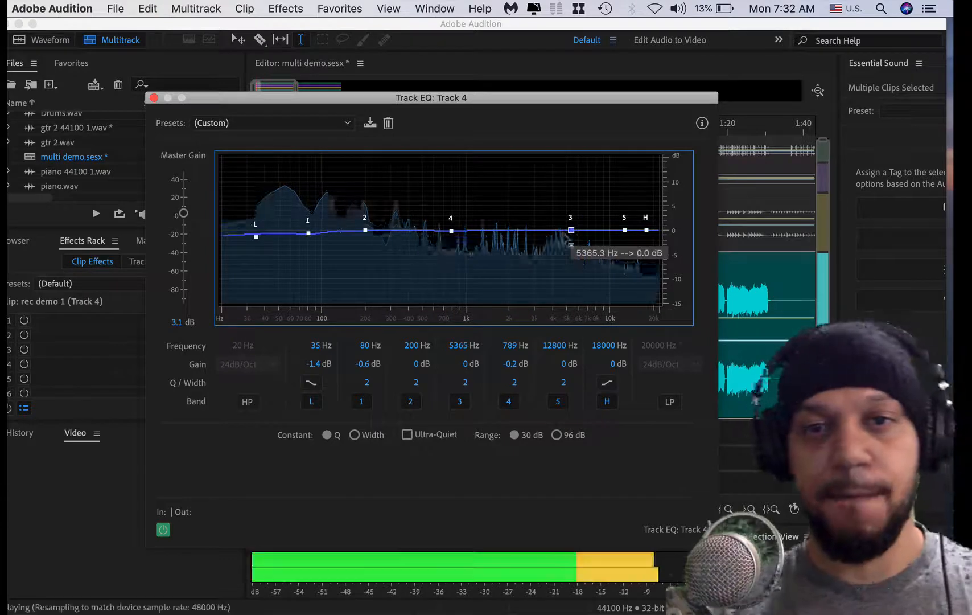
Boost EQ band 4 by 5.5 dB at 12075 Hz and cut band 2 by 4.4 dB at 228 Hz, then stop playback
drag(451, 230, 623, 204)
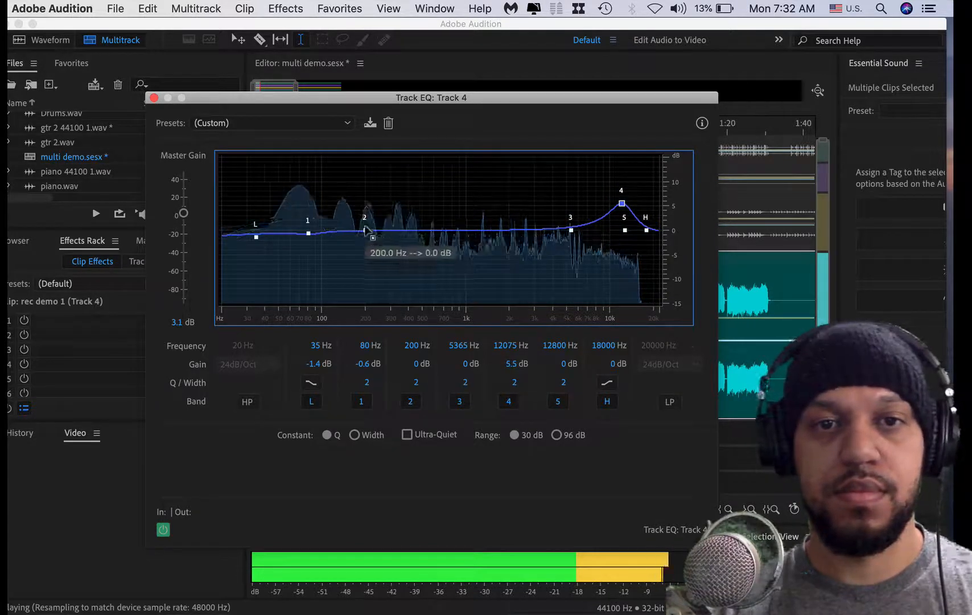
mouse_move(383, 237)
mouse_down()
mouse_move(384, 286)
mouse_move(322, 271)
mouse_move(356, 271)
mouse_move(373, 250)
mouse_up()
key(space)
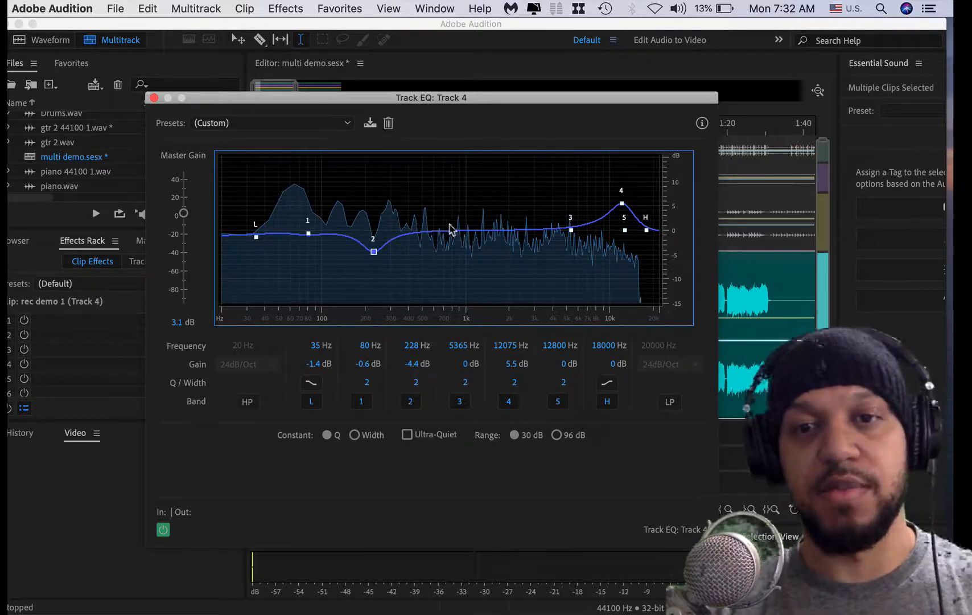
Move EQ band 3 down to 984 Hz and boost it by 8.7 dB, playing the audio to hear the change
drag(575, 228, 529, 231)
key(space)
key(space)
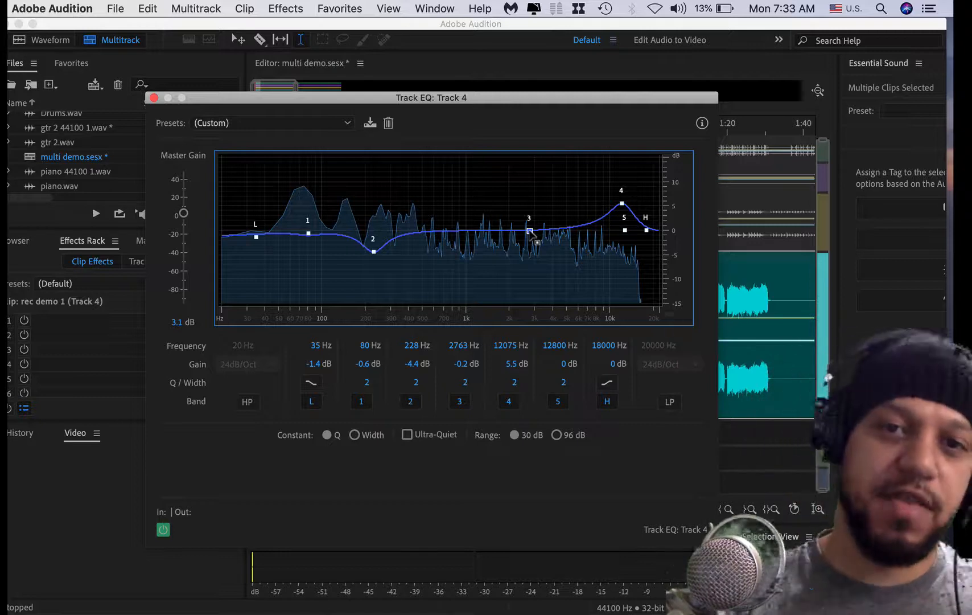
drag(518, 228, 468, 236)
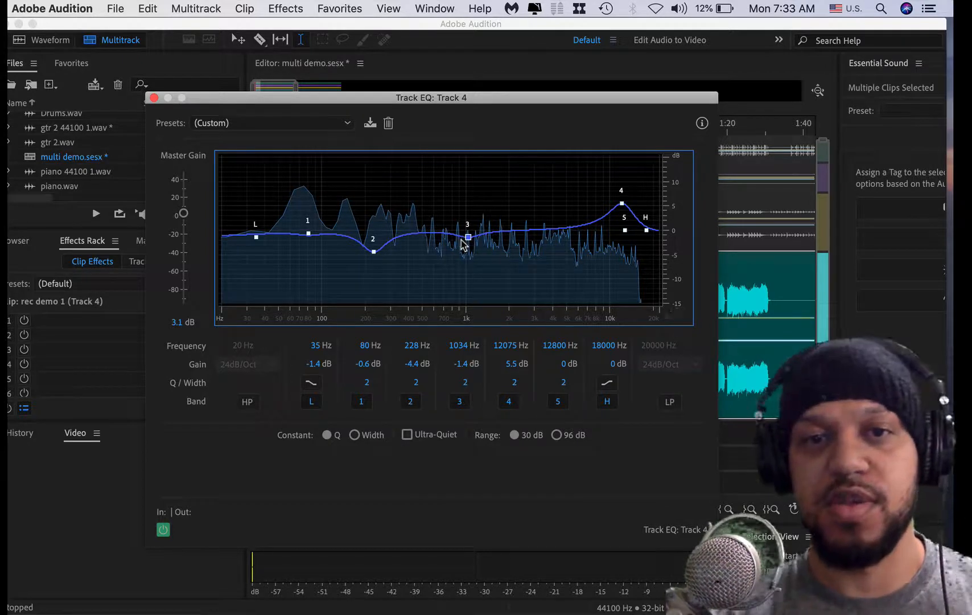
drag(470, 243, 466, 191)
key(space)
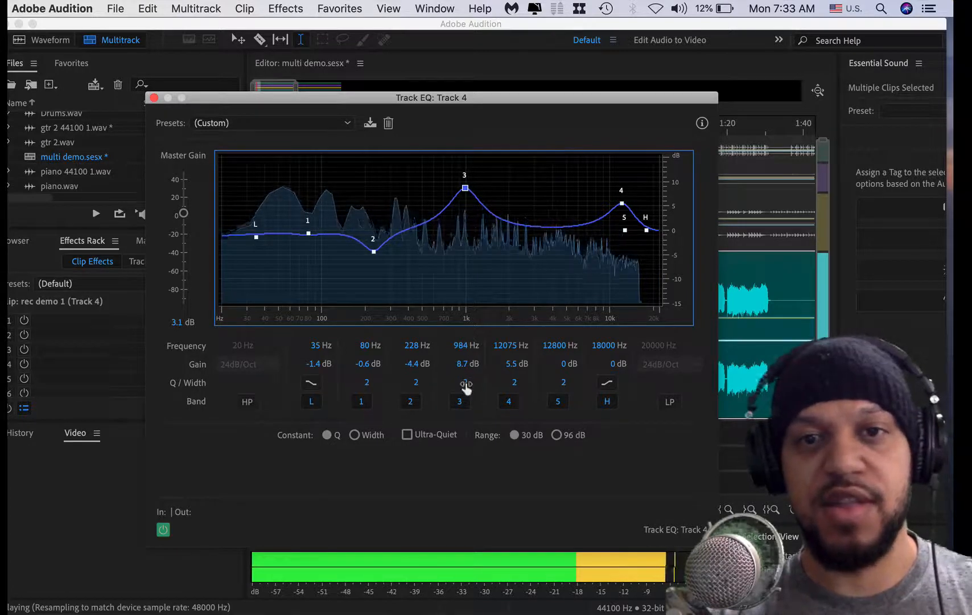
Narrow EQ band 3 to a Q of 6.9, stop playback, and set band 4's Q to 0
drag(468, 382, 512, 391)
key(space)
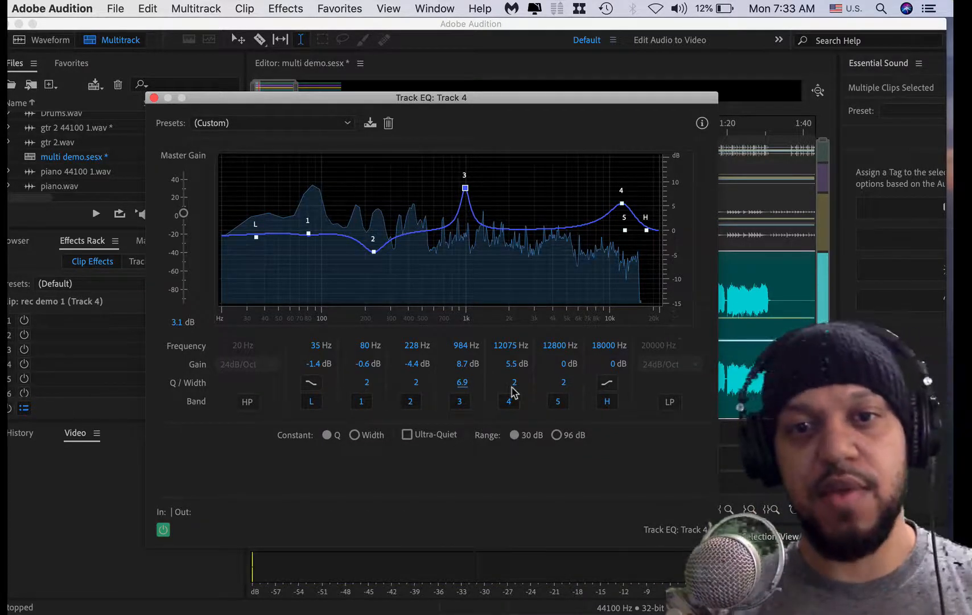
click(515, 382)
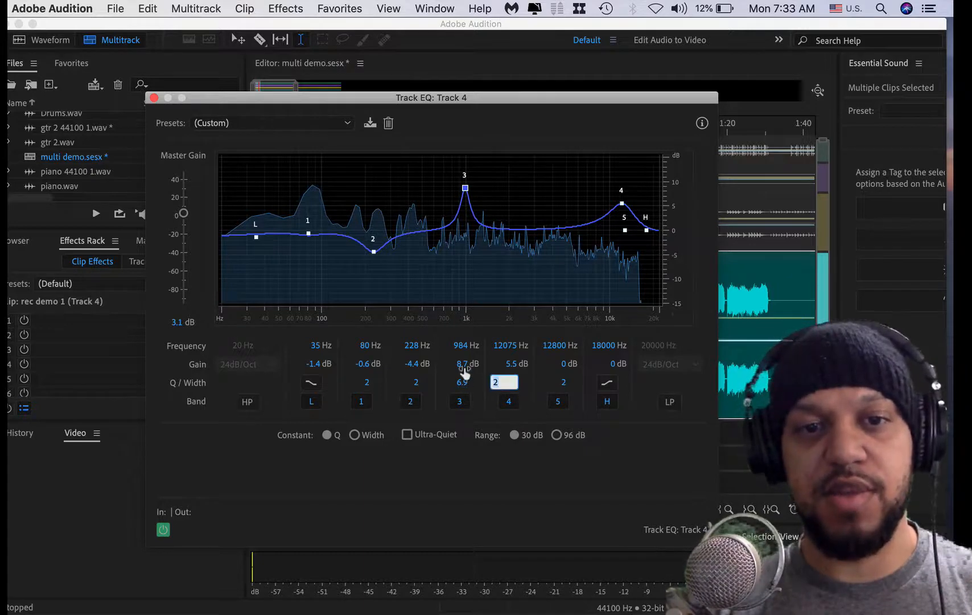
click(454, 382)
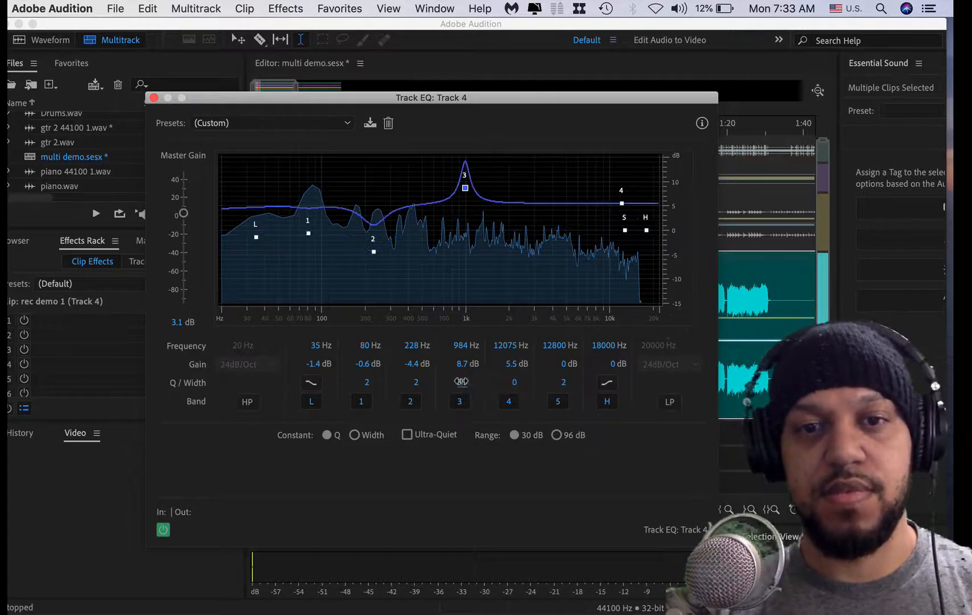
key(Return)
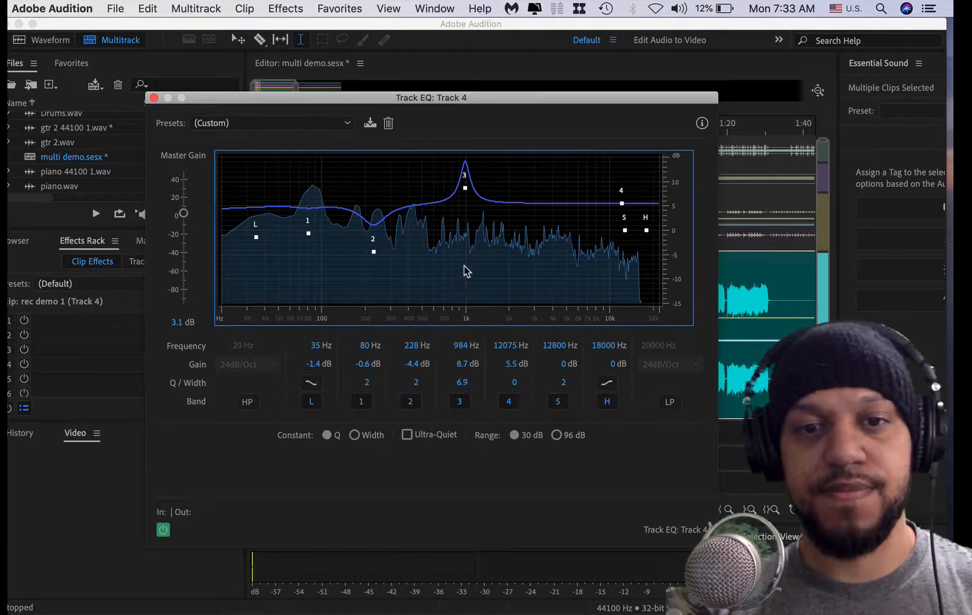
Widen EQ band 3 to a Q of 1.1 while the audio plays
key(space)
drag(441, 381, 412, 392)
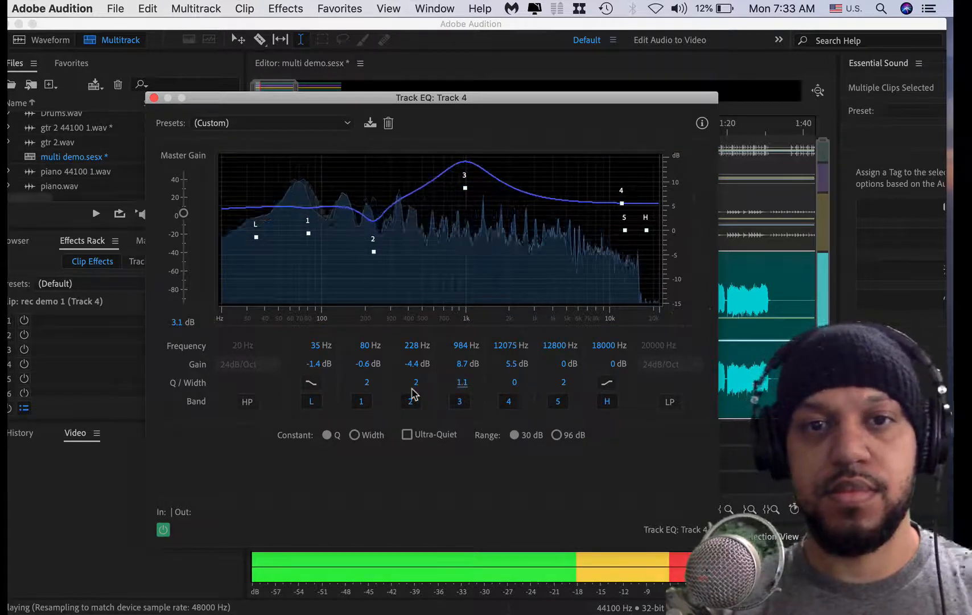
Cut EQ band 3 by 9.9 dB at 960 Hz, stop playback, and move it to 1440 Hz at -1.4 dB
drag(465, 189, 463, 280)
key(space)
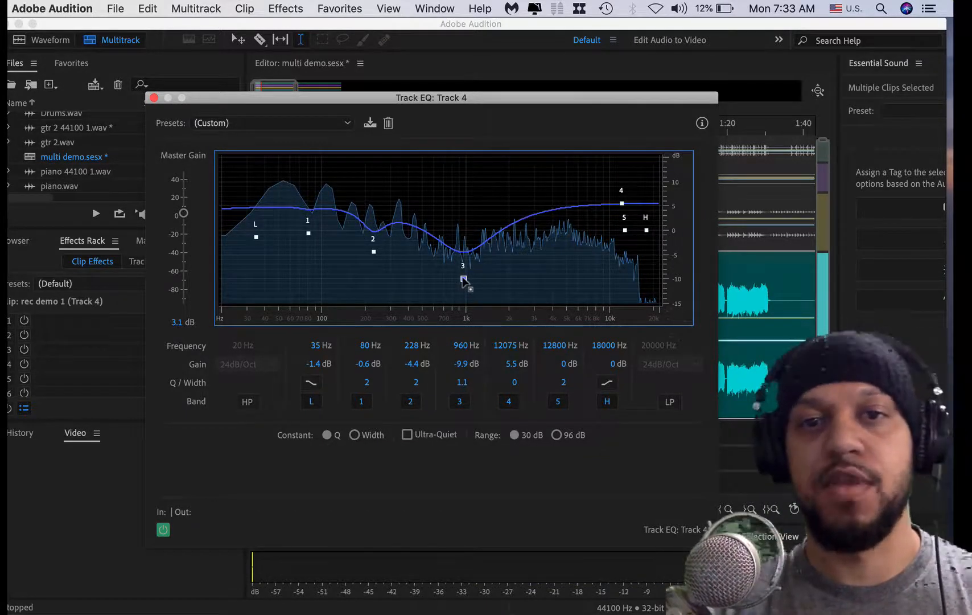
drag(463, 279, 490, 241)
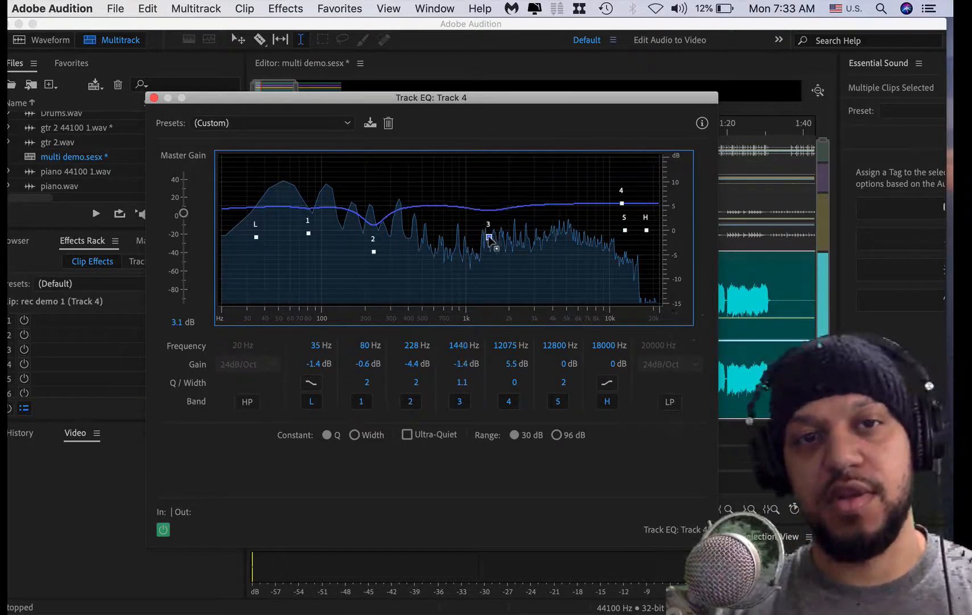
Look through the available Track EQ presets and leave the custom setting in place
click(273, 128)
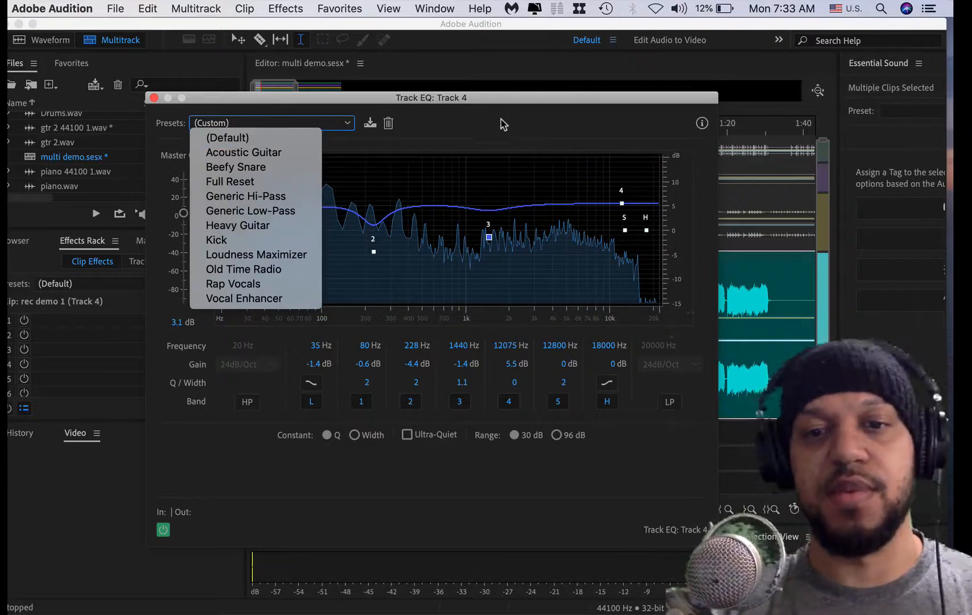
click(555, 435)
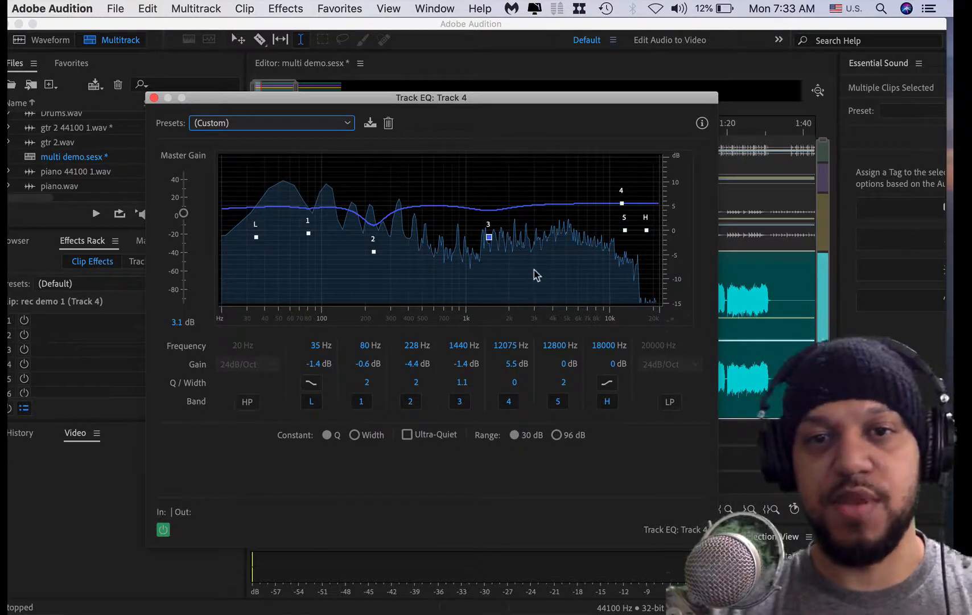
click(544, 207)
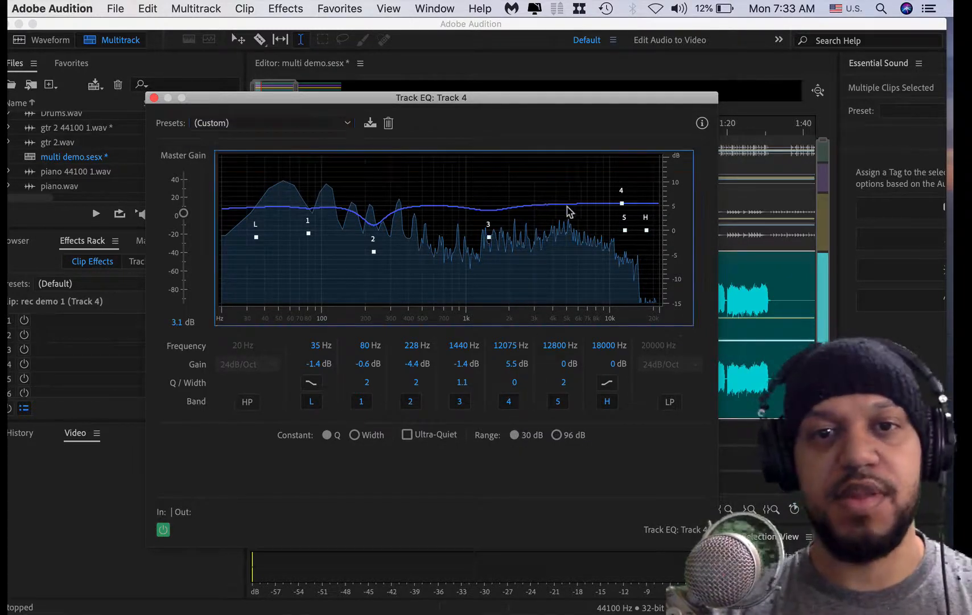
Move EQ band 3 to 2298 Hz with a 2.4 dB boost, and switch the band off and on again
drag(488, 237, 518, 218)
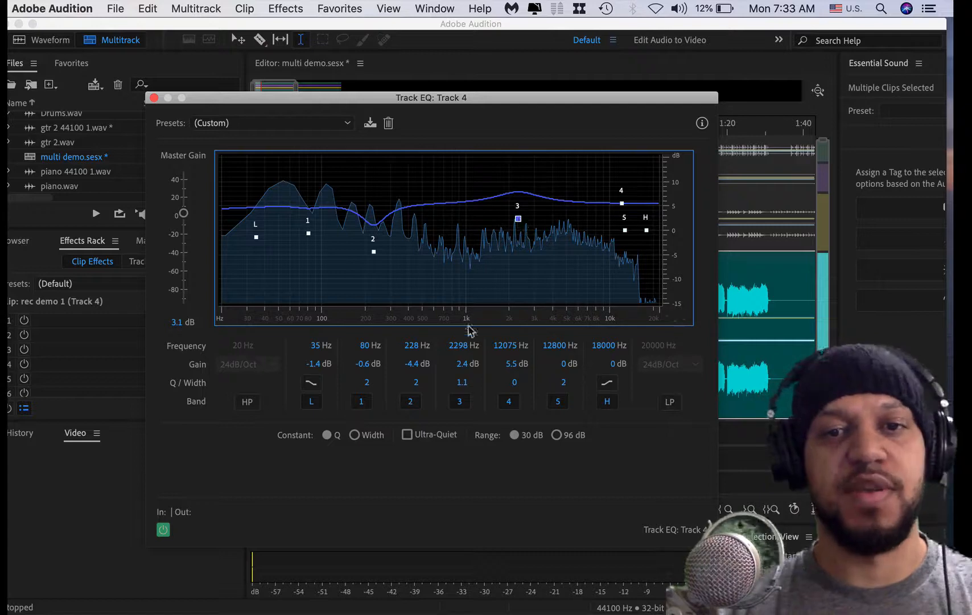
click(459, 401)
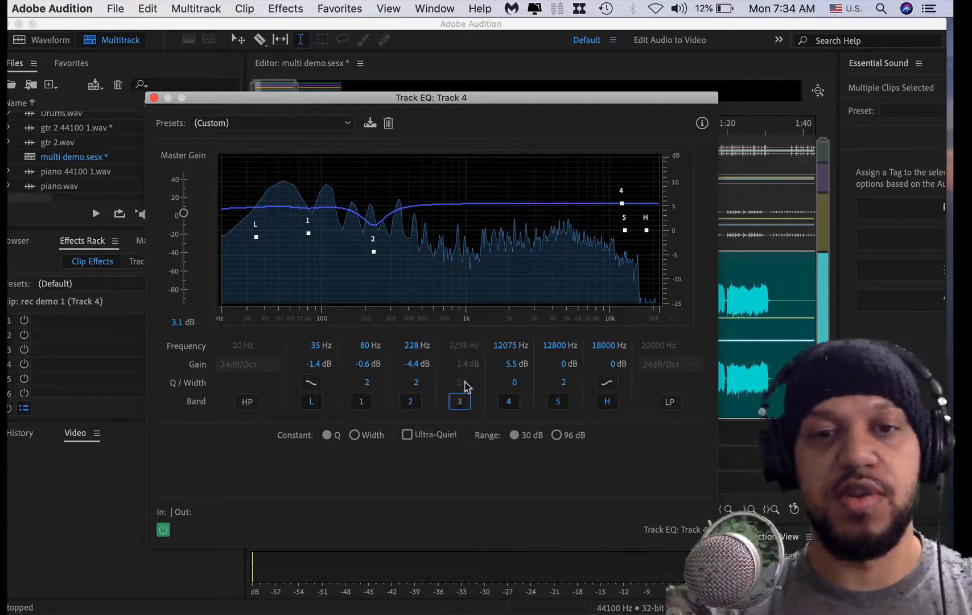
click(460, 403)
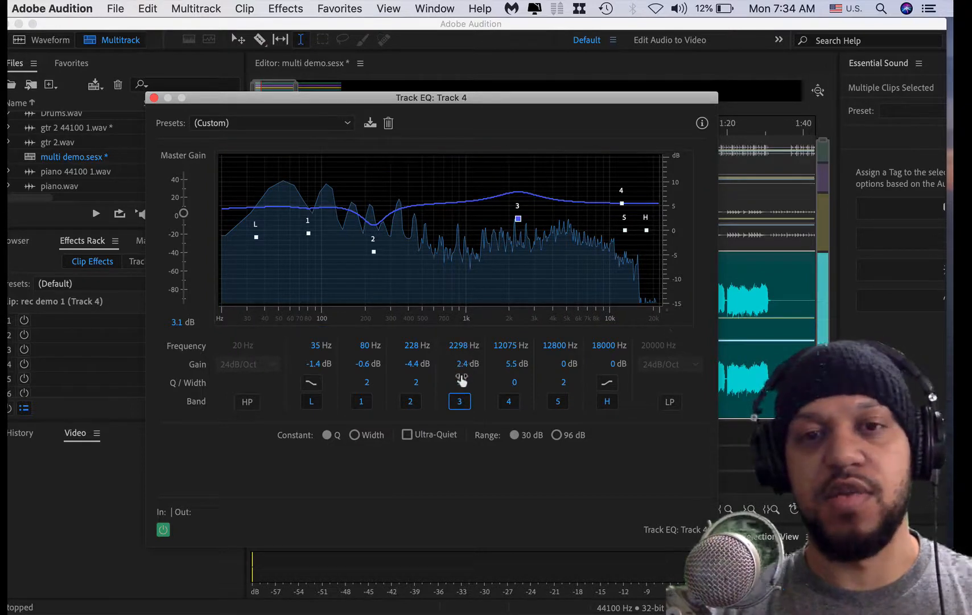
Narrow EQ band 3 to a Q of 17.6 and sweep it to 3711 Hz with a 9.9 dB boost during playback
drag(461, 385, 591, 332)
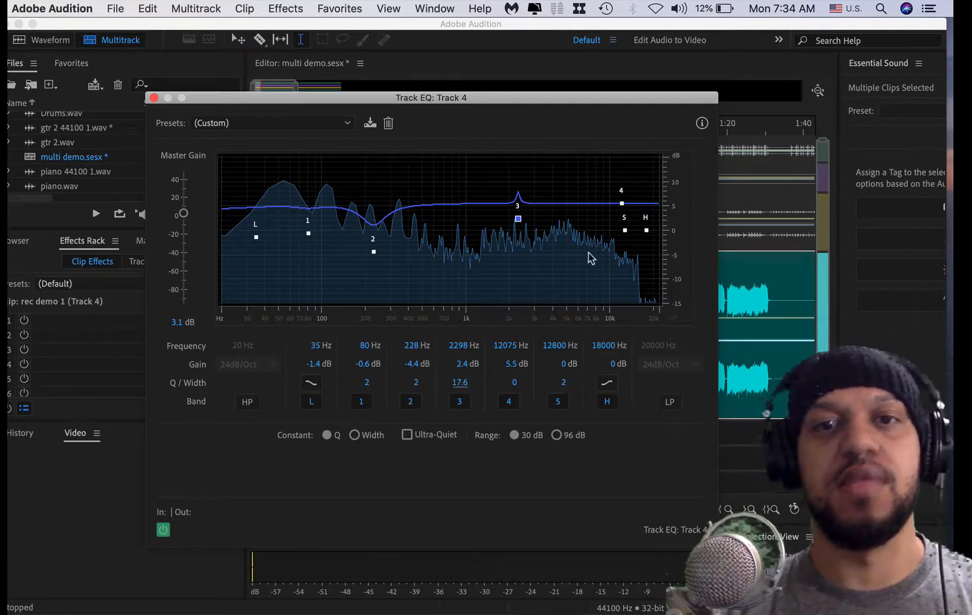
click(519, 219)
key(space)
drag(515, 209, 548, 181)
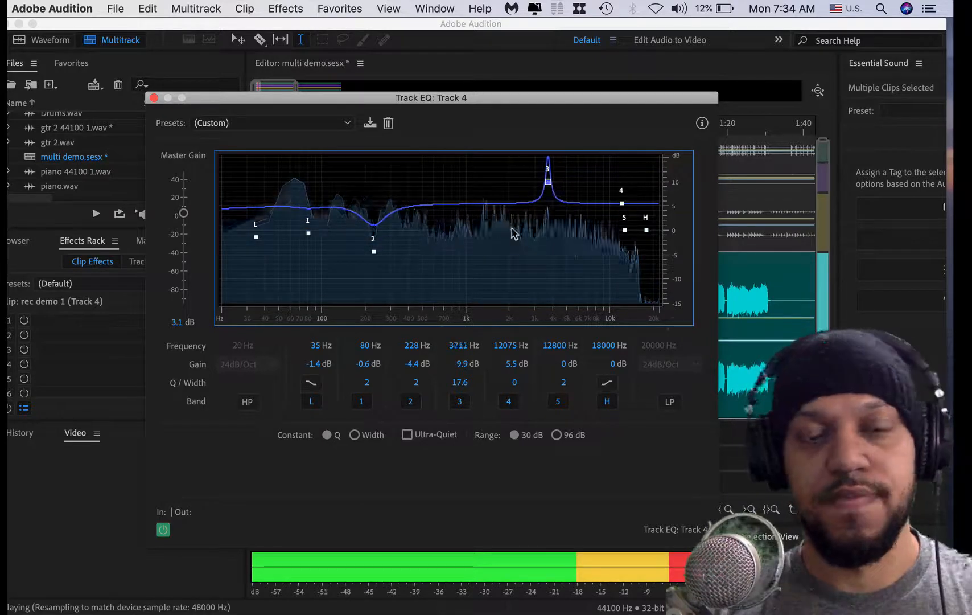
key(space)
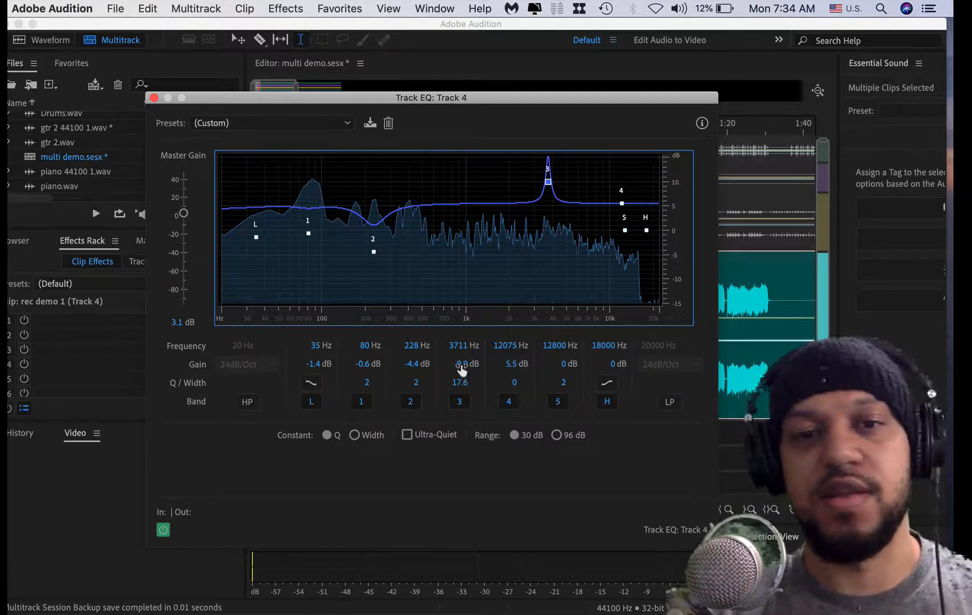
Set EQ band 3's gain to -8.5 dB and play the audio briefly to hear the cut
drag(461, 365, 452, 498)
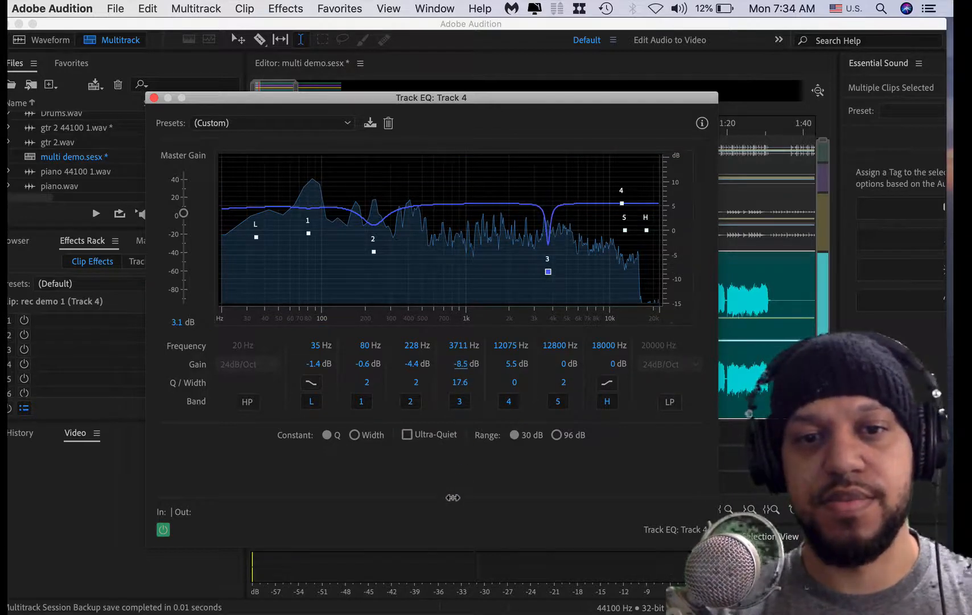
key(space)
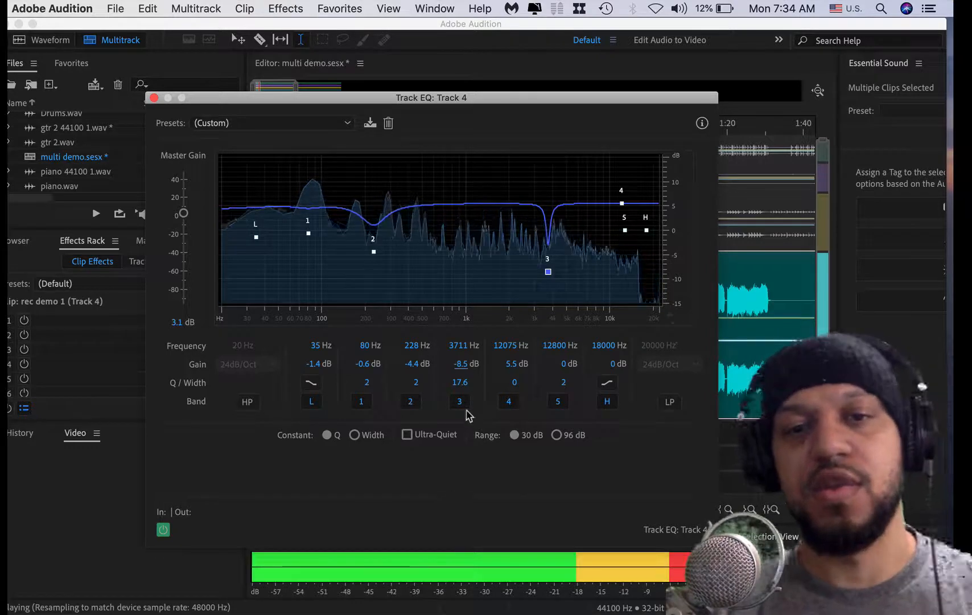
key(space)
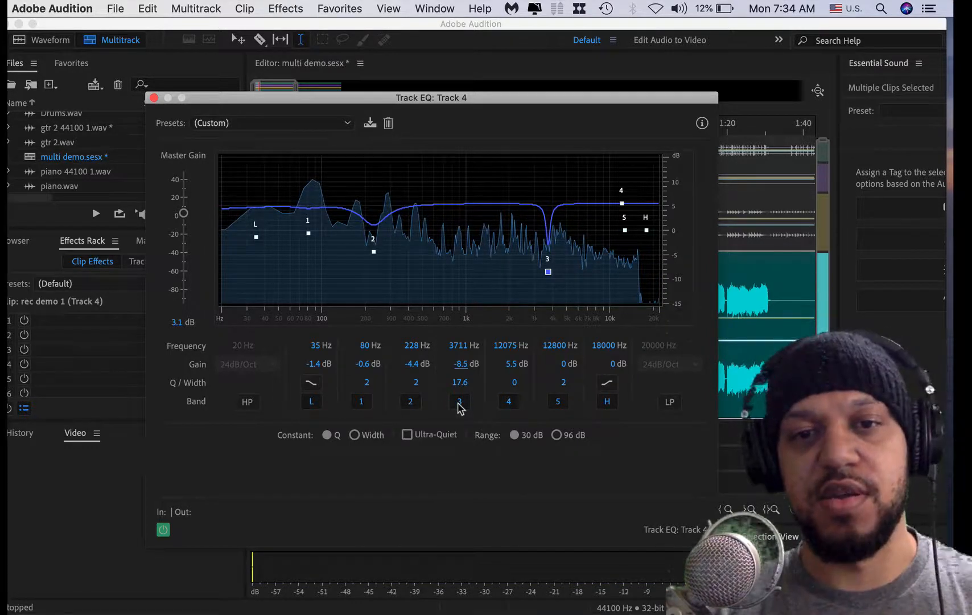
Switch EQ bands 3, 2 and 1 off and back on one after another
click(459, 401)
click(460, 401)
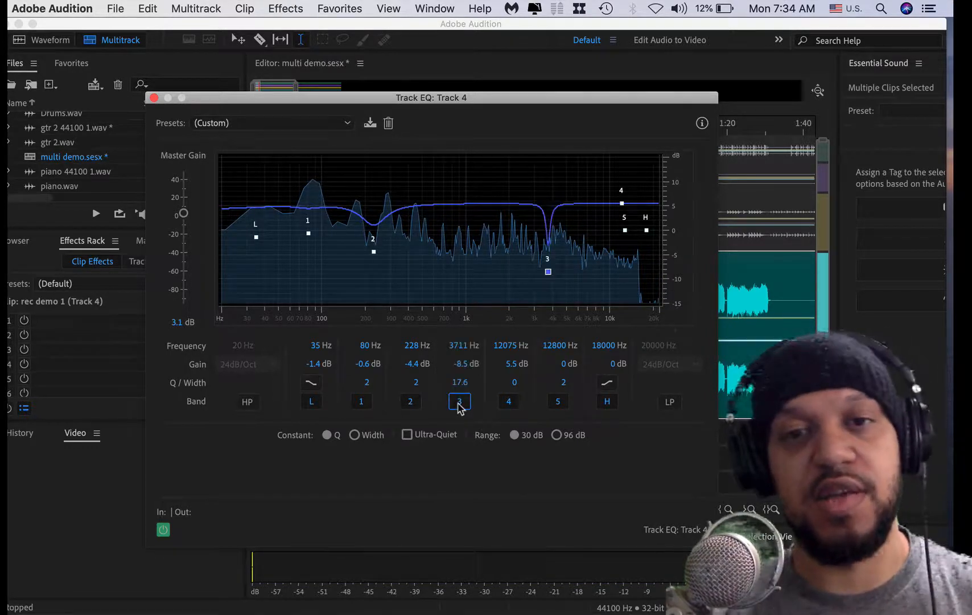
click(459, 402)
click(459, 402)
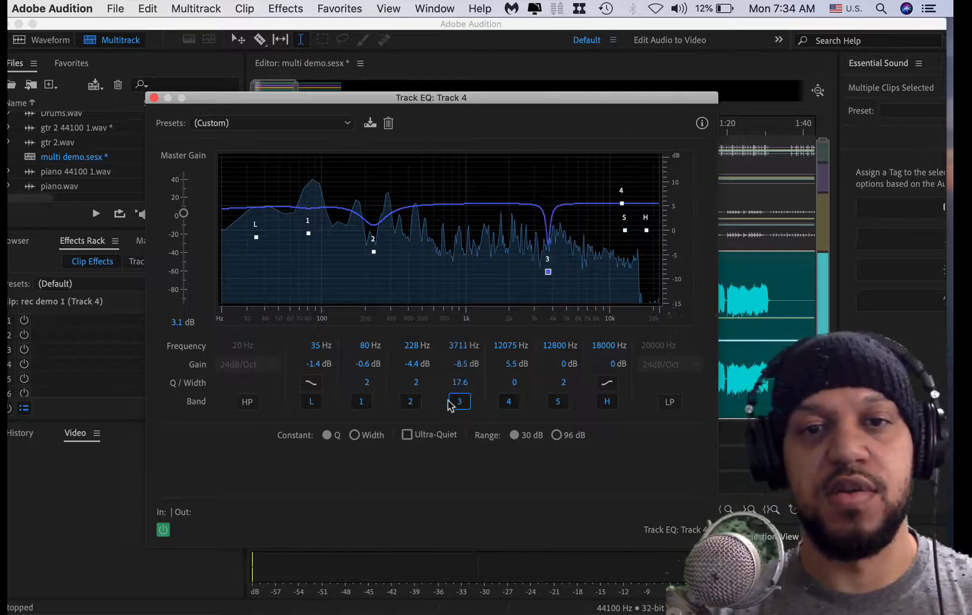
click(410, 401)
click(410, 401)
click(361, 402)
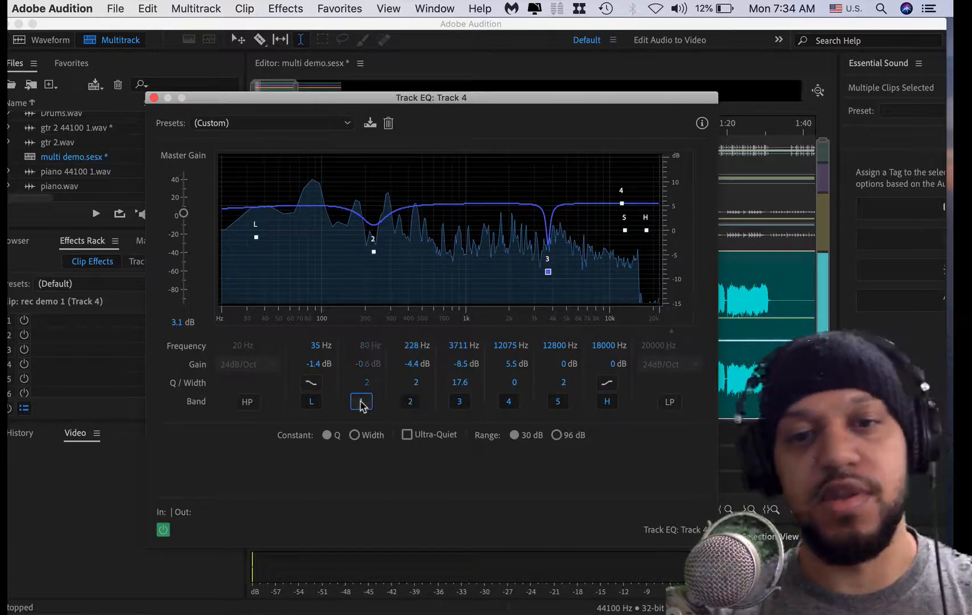
click(361, 402)
Set the EQ to constant width and enable the high-pass filter, sweeping its cutoff up to 501 Hz during playback and back to 24 Hz
click(354, 435)
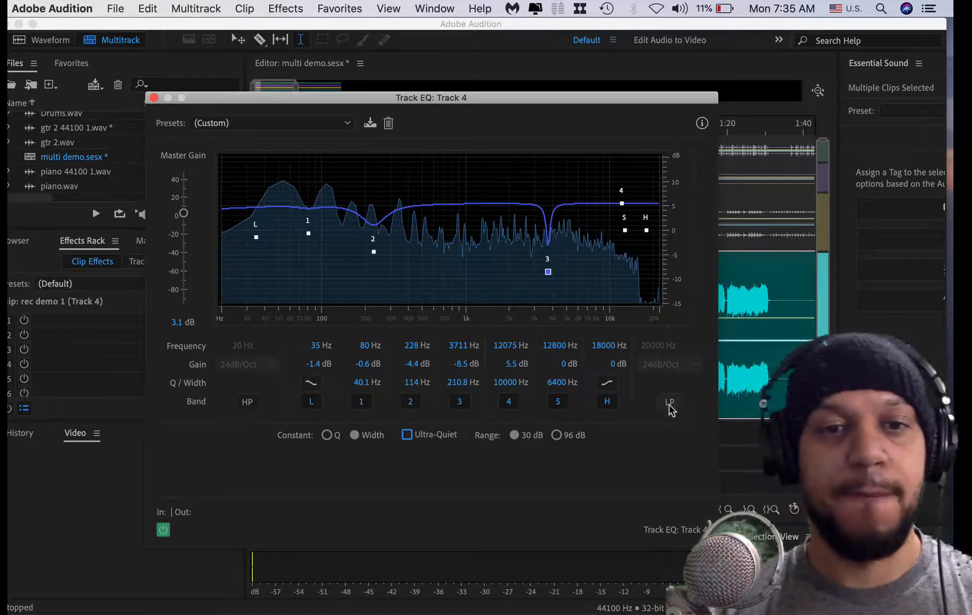
click(248, 402)
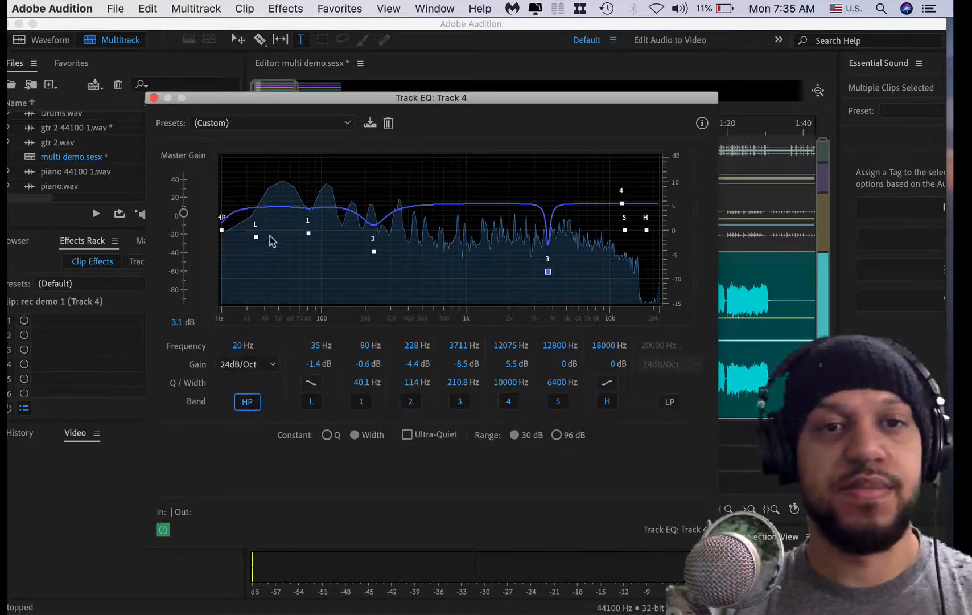
key(space)
drag(222, 230, 423, 284)
key(space)
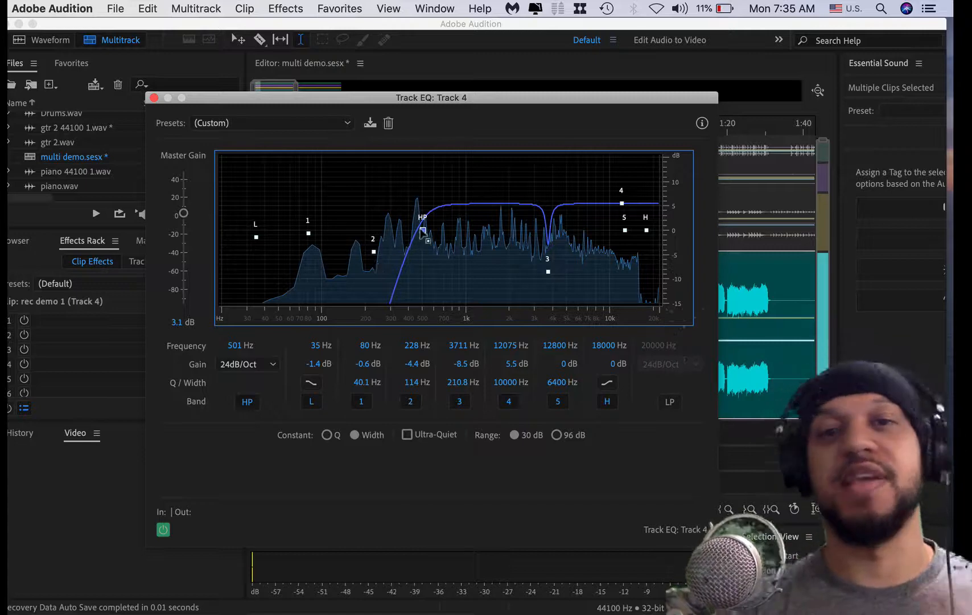
drag(423, 230, 395, 230)
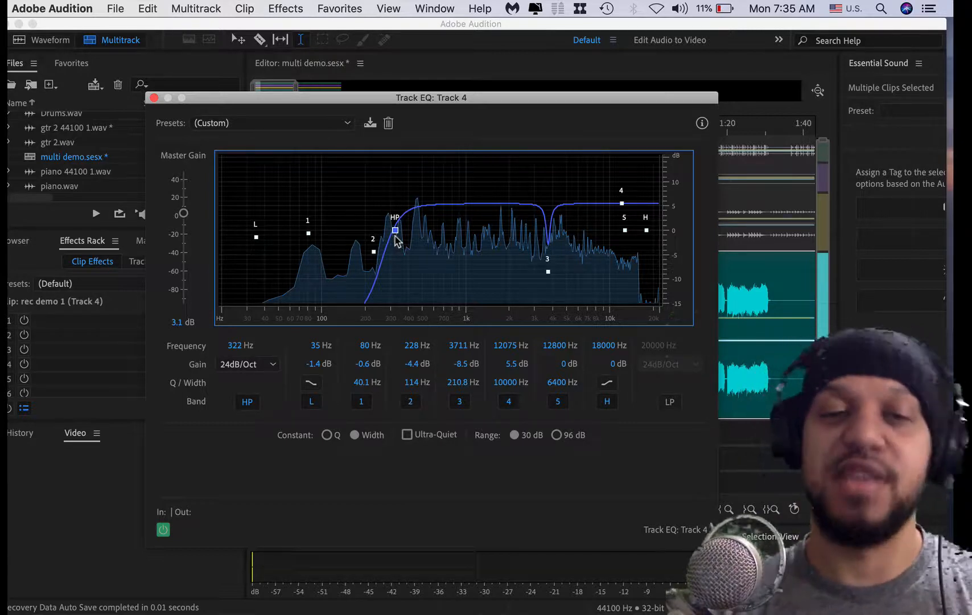
drag(395, 238, 234, 246)
Enable the low-pass filter and lower its cutoff to 448 Hz and further to 138 Hz, playing the audio to hear the effect
click(669, 401)
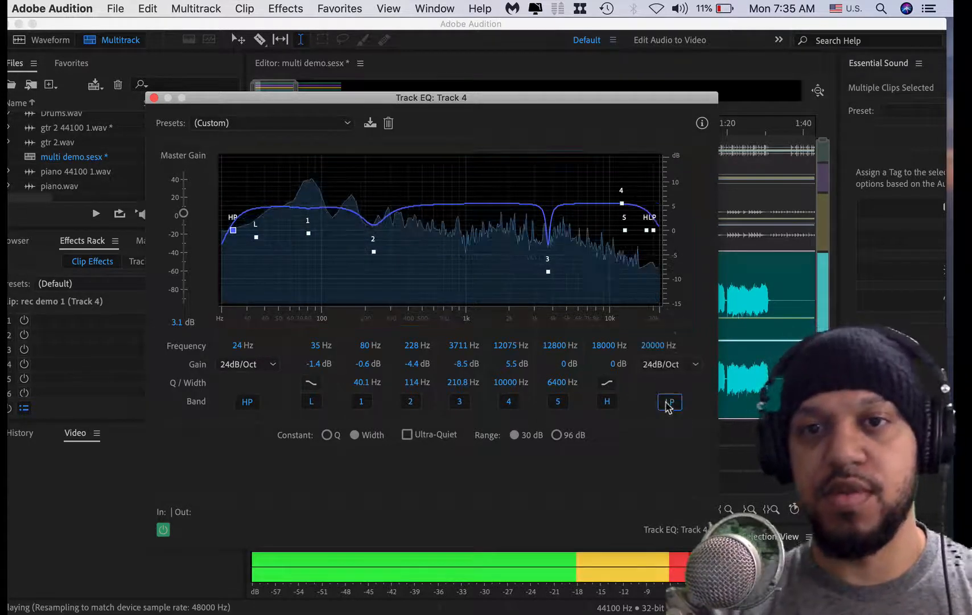
drag(653, 230, 416, 261)
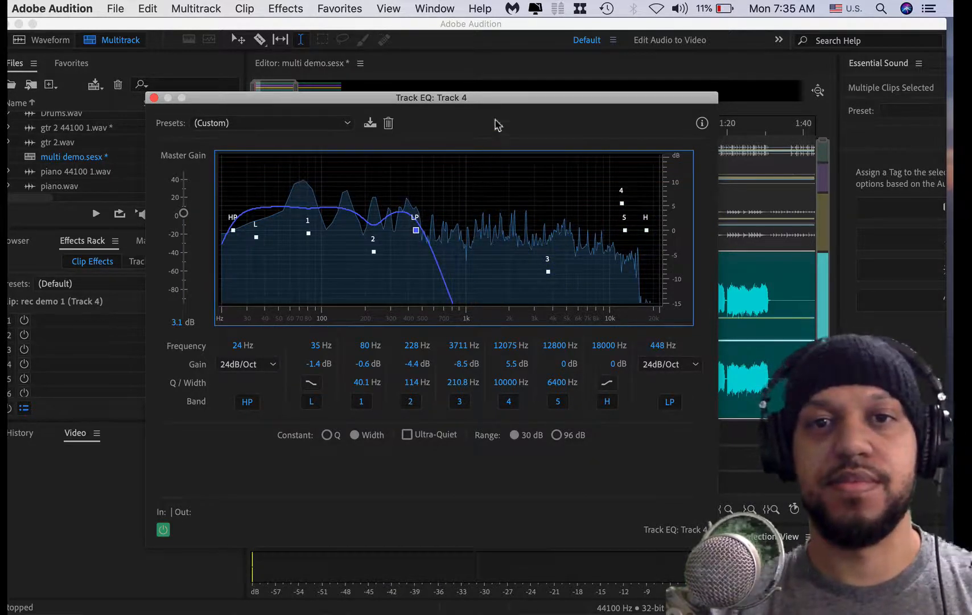
key(space)
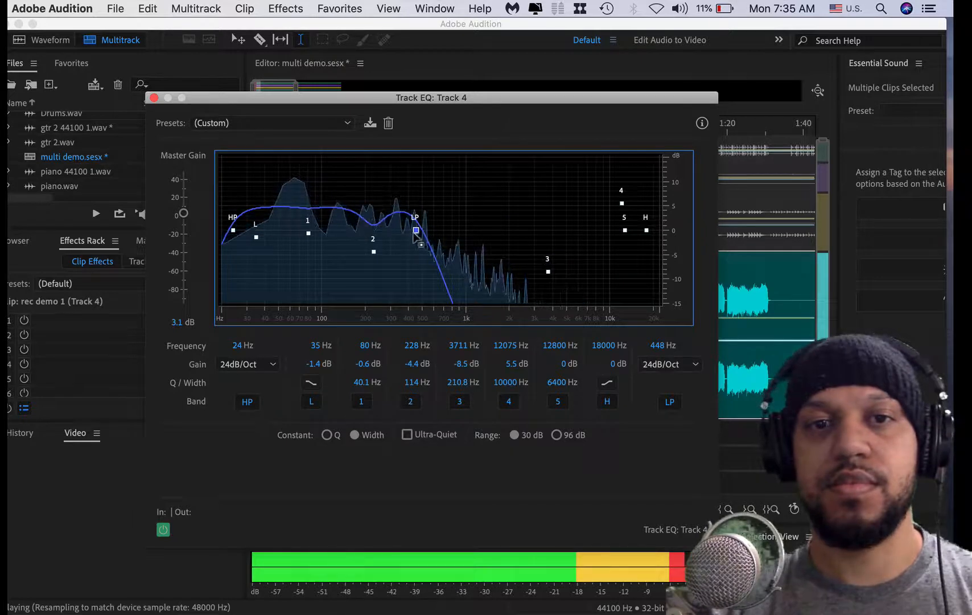
drag(415, 232, 342, 230)
key(space)
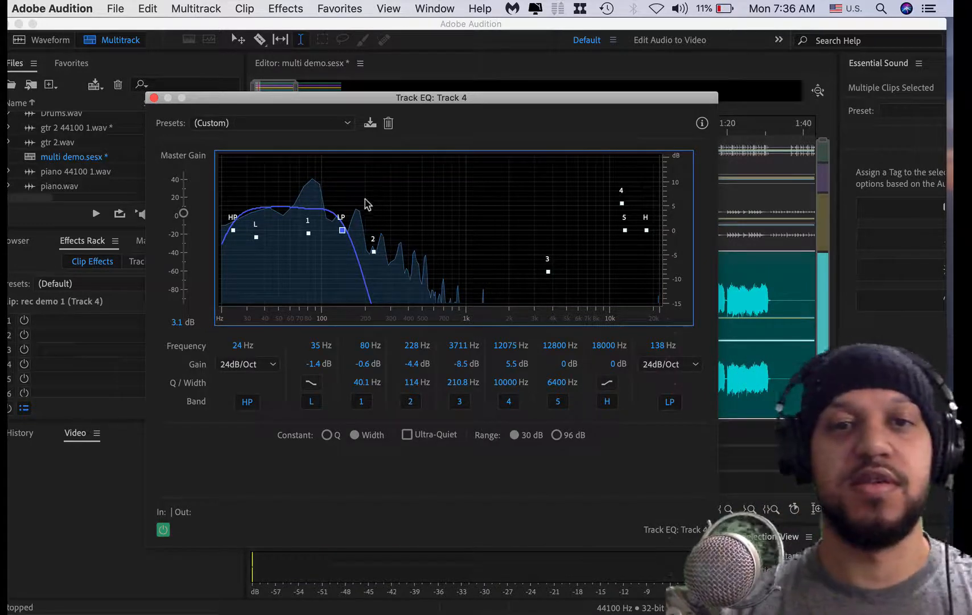
Raise the low-pass cutoff to 22050 Hz and close the Track EQ window
drag(342, 231, 680, 299)
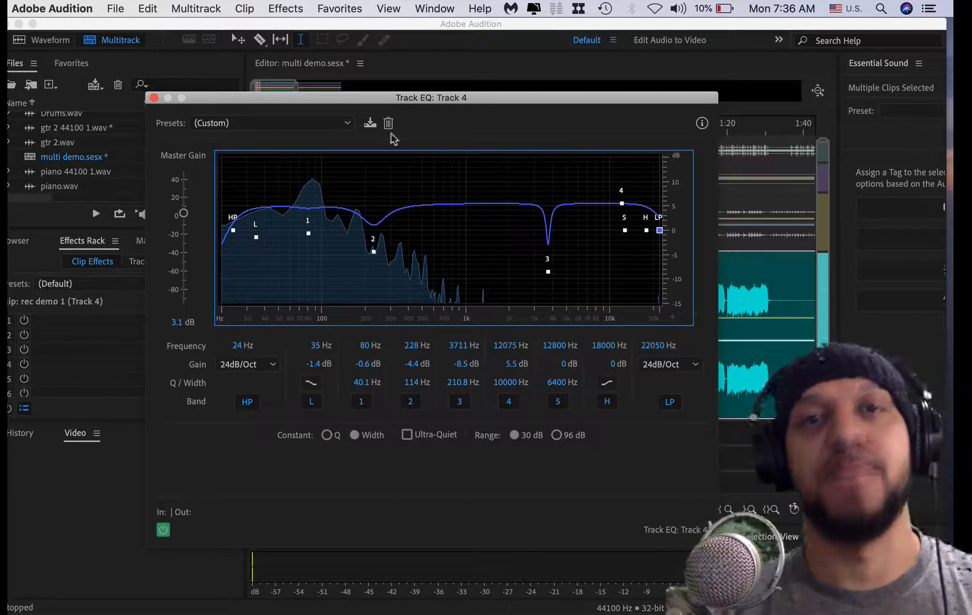
click(154, 98)
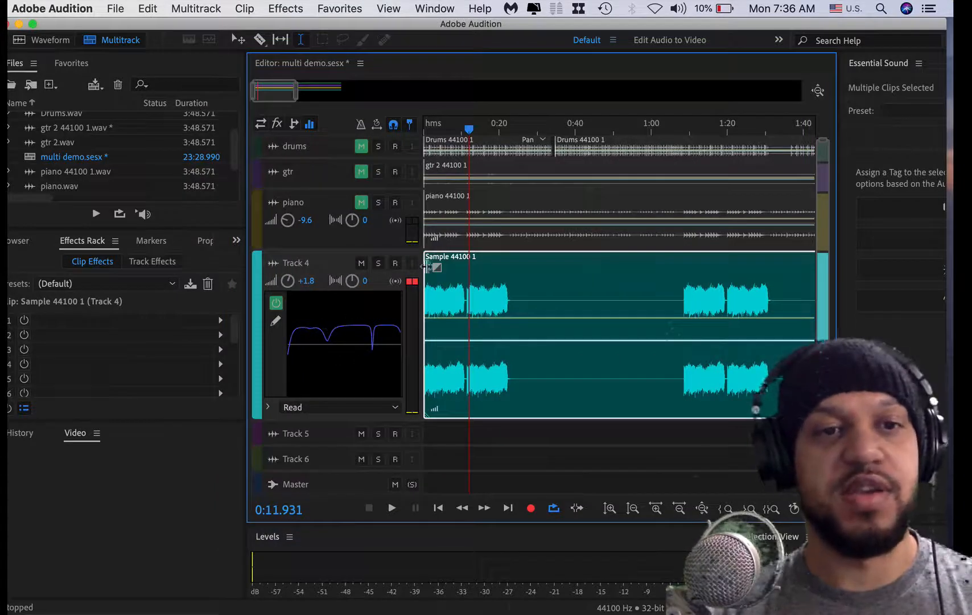
Place the playhead at about 0:10.5 in the Track 4 clip and enlarge the Master track to reveal its EQ
click(462, 291)
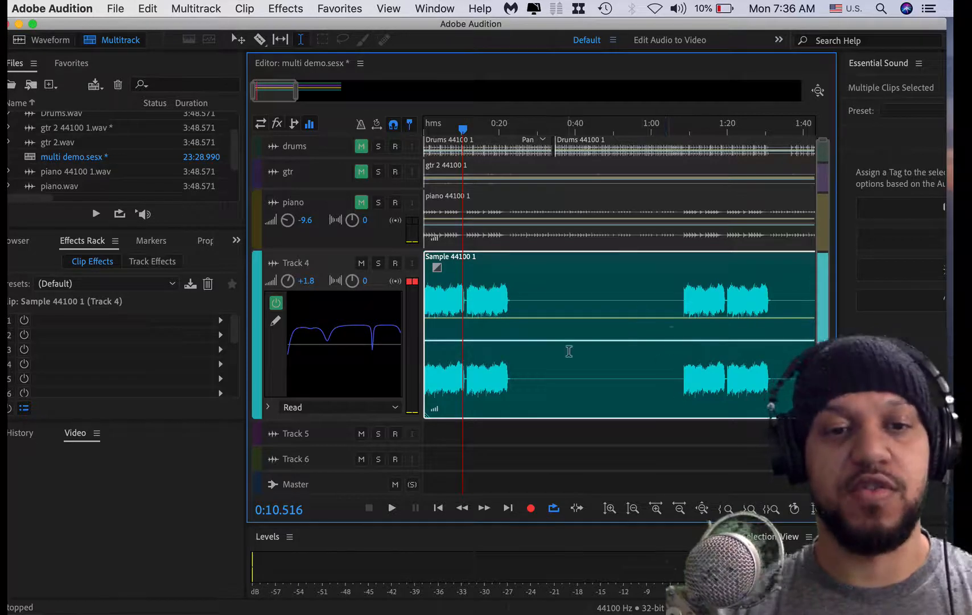
scroll(320, 494, down, 2)
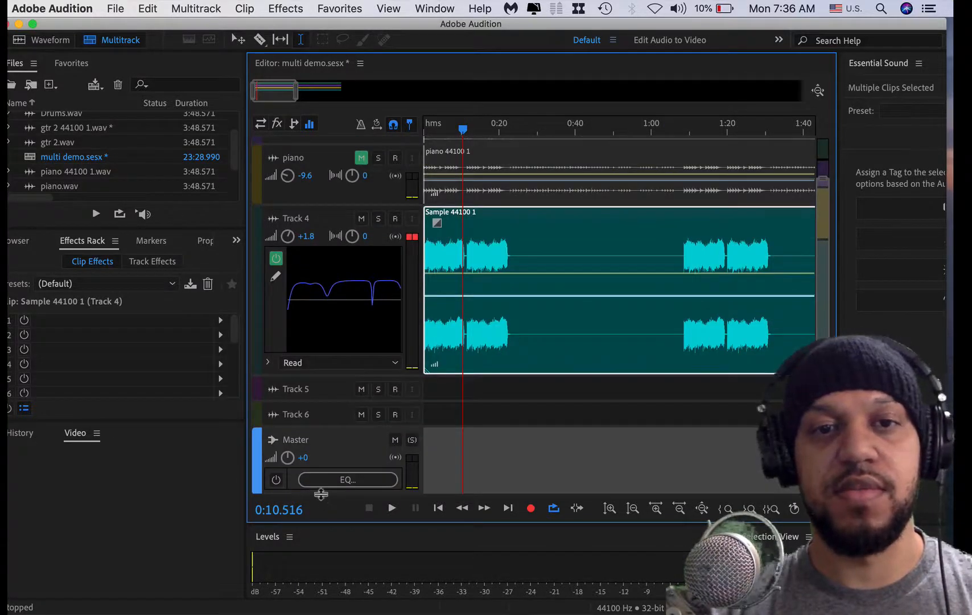
drag(321, 494, 321, 555)
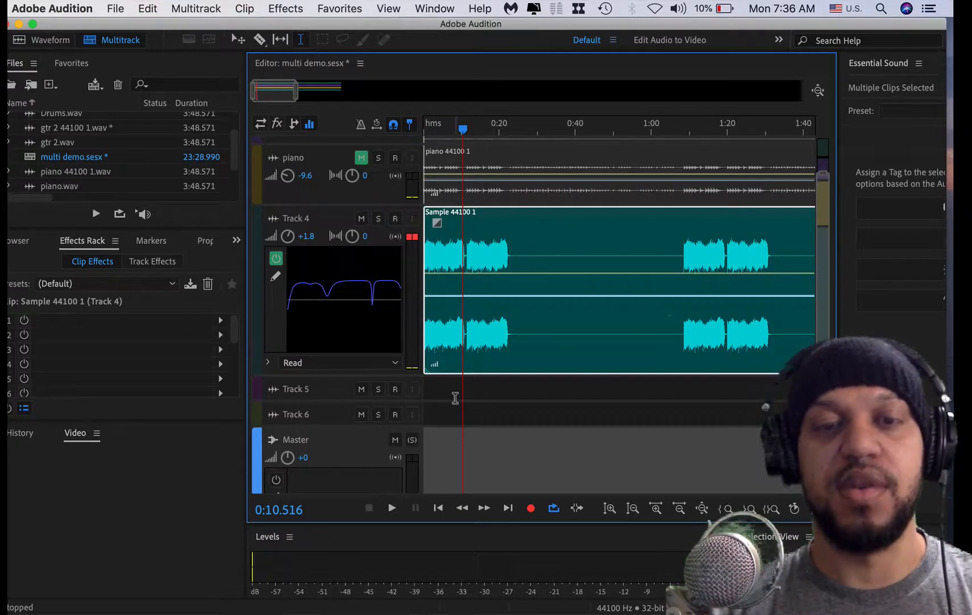
scroll(455, 397, down, 3)
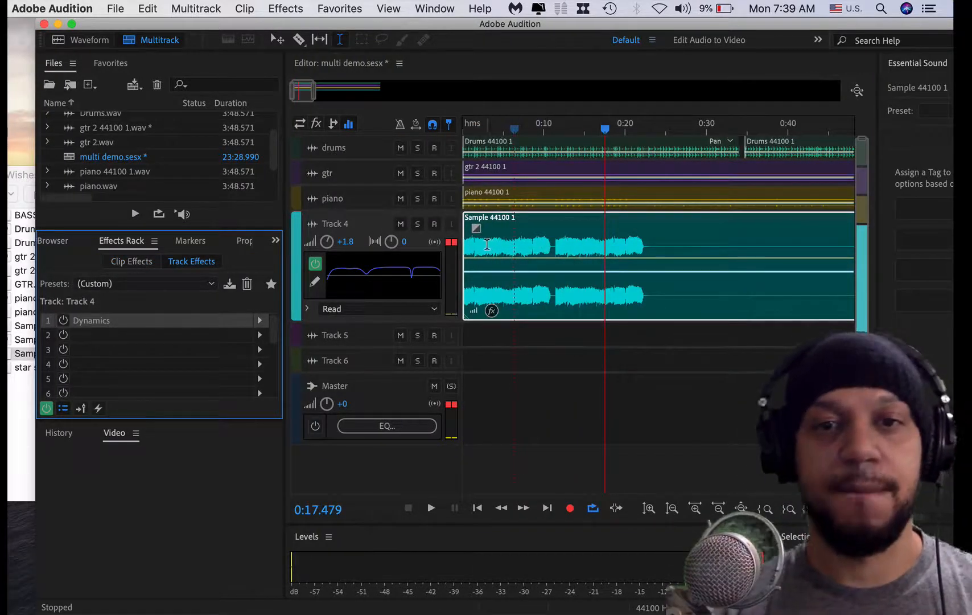
Add two volume keyframes near the start of the Sample 44100 1 clip on Track 4 and adjust the second one's level
click(486, 245)
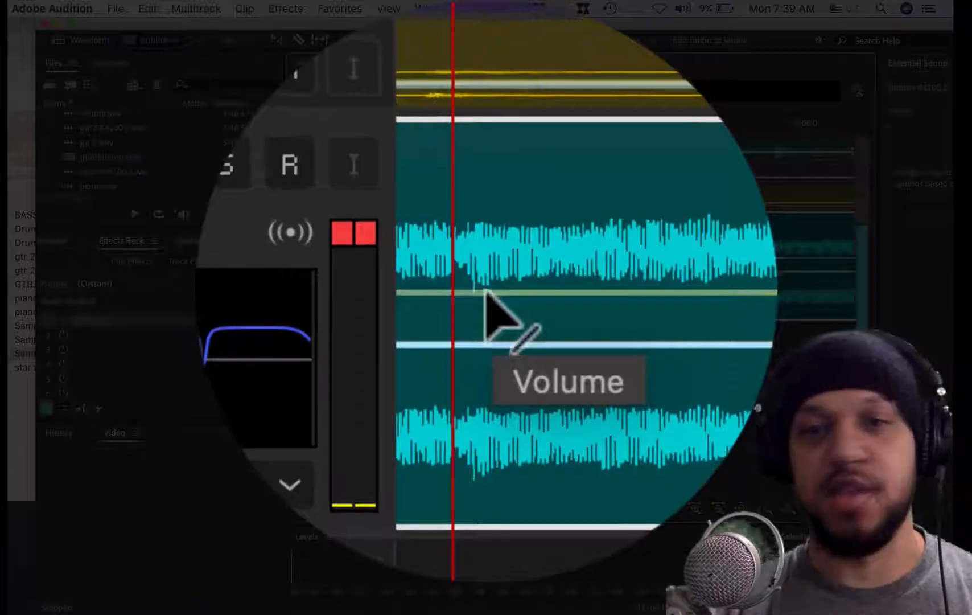
click(488, 295)
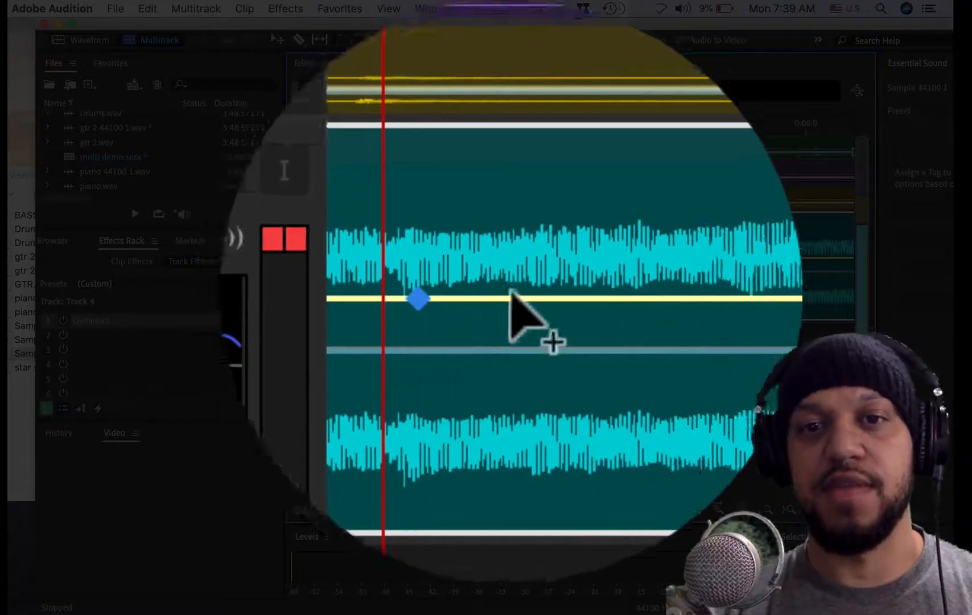
click(532, 297)
drag(533, 258, 535, 315)
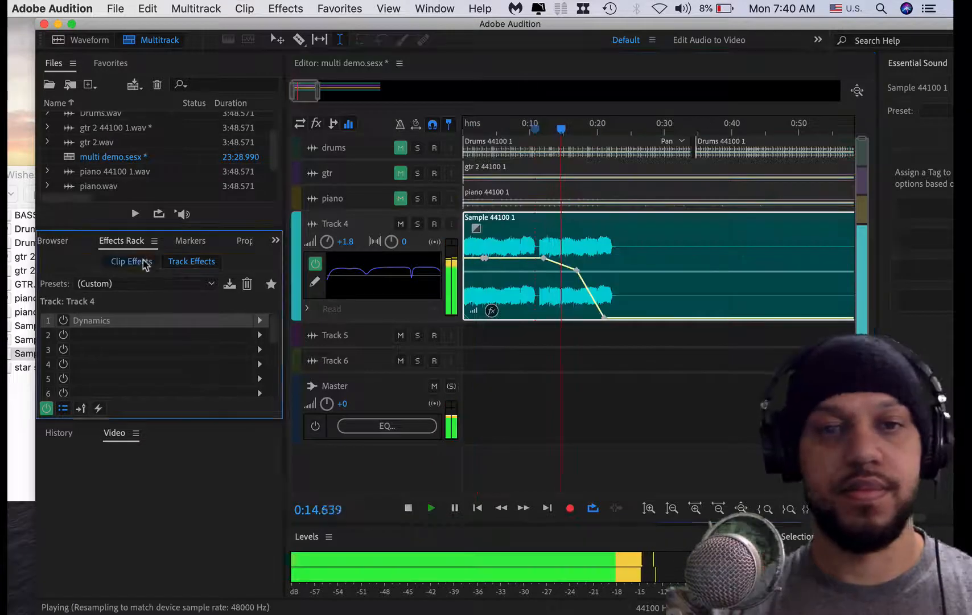
Display the clip effects of the Sample 44100 1 clip and stop playback
click(137, 262)
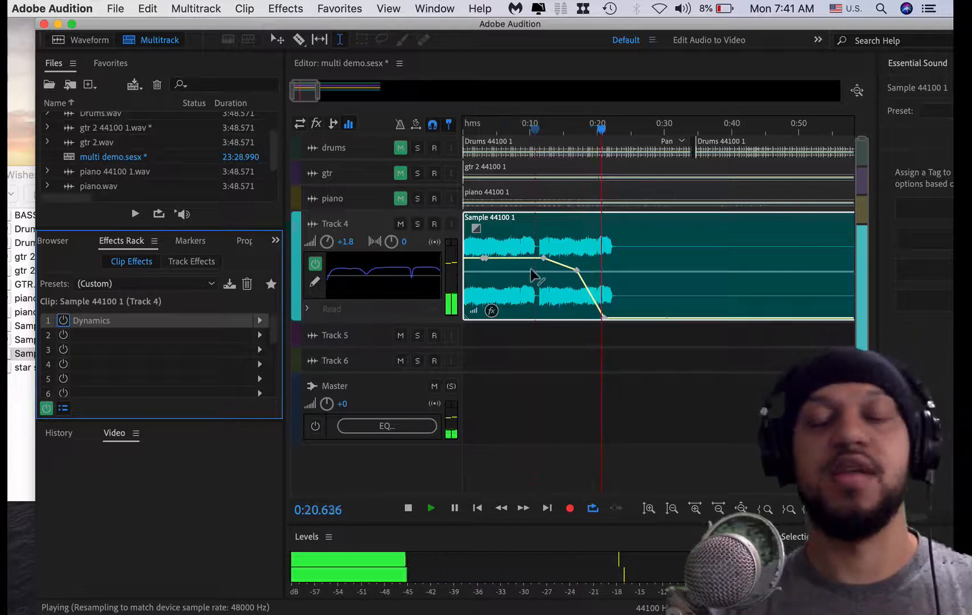
key(space)
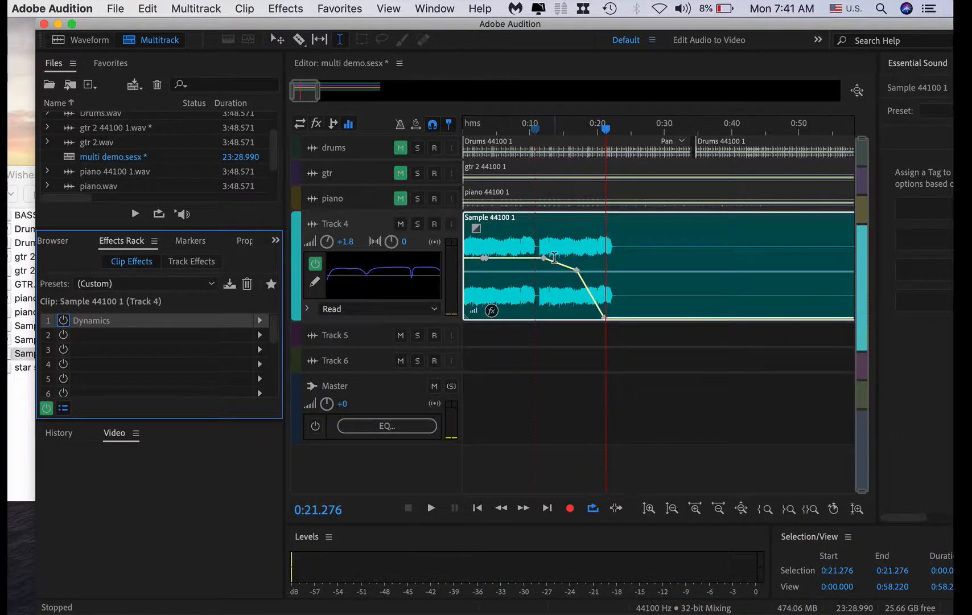